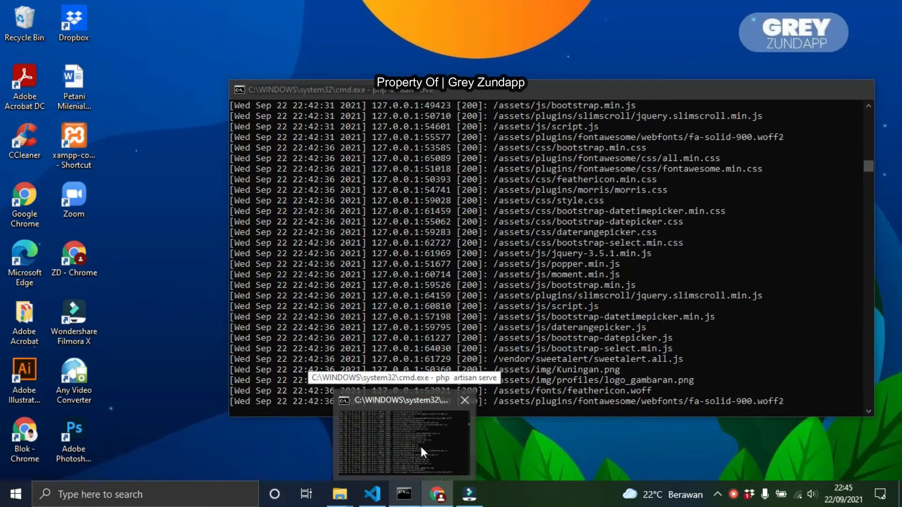
Switch to the code editor and review the notification-count logic in template.blade.php
{"action": "left_click", "coordinate": [436, 493]}
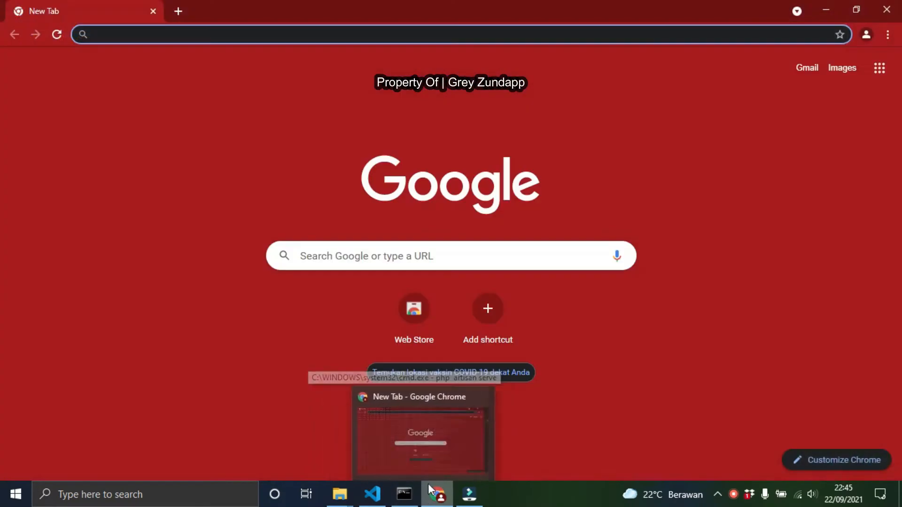
{"action": "mouse_move", "coordinate": [417, 499]}
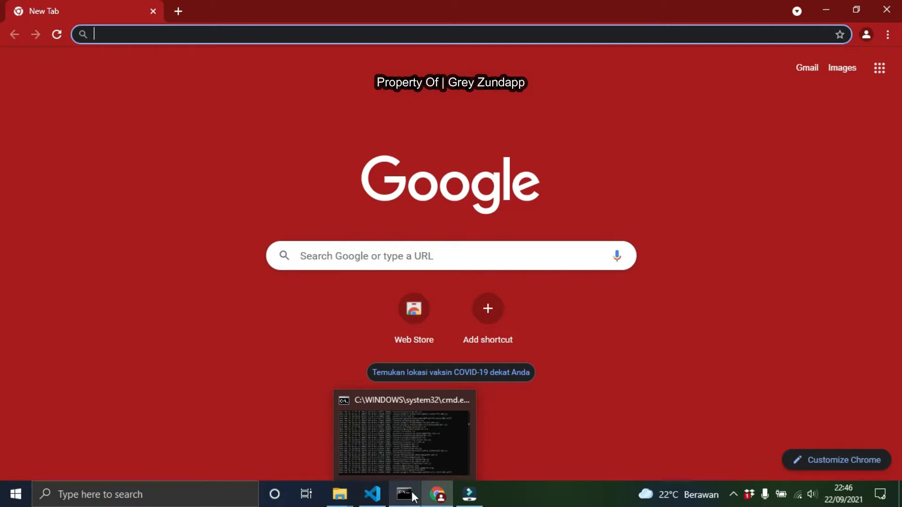
{"action": "left_click", "coordinate": [382, 498]}
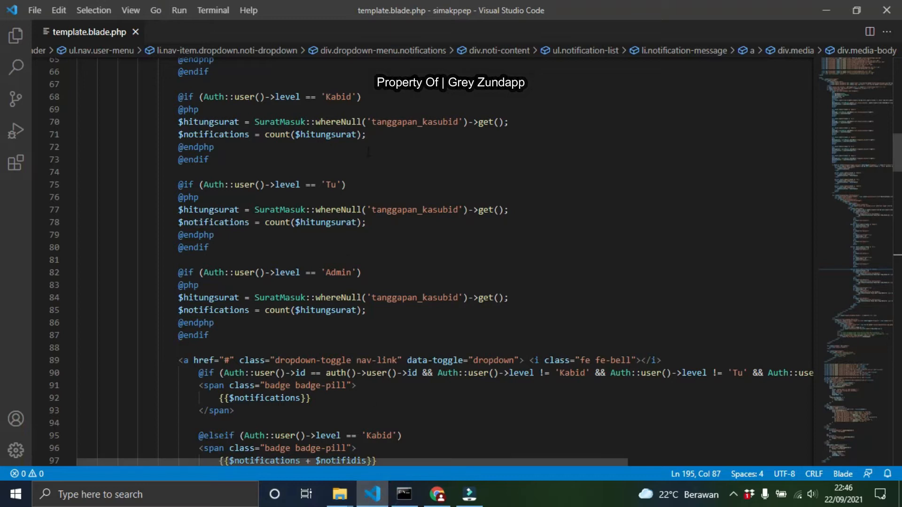
{"action": "scroll", "coordinate": [369, 151], "scroll_direction": "up", "scroll_amount": 8}
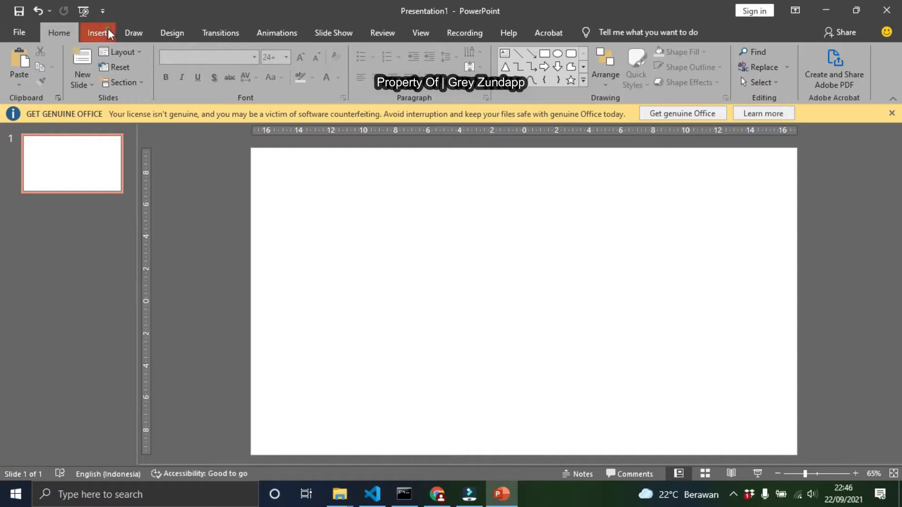
Draw a short diagonal arrow in the slide's upper left area
{"action": "left_click", "coordinate": [97, 32]}
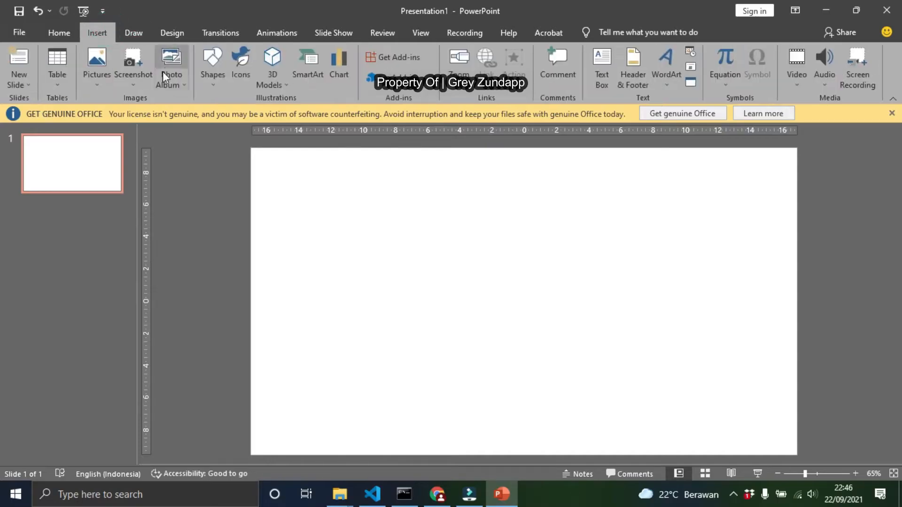
{"action": "left_click", "coordinate": [213, 63]}
{"action": "left_click", "coordinate": [224, 115]}
{"action": "left_click_drag", "start_coordinate": [300, 192], "coordinate": [348, 229]}
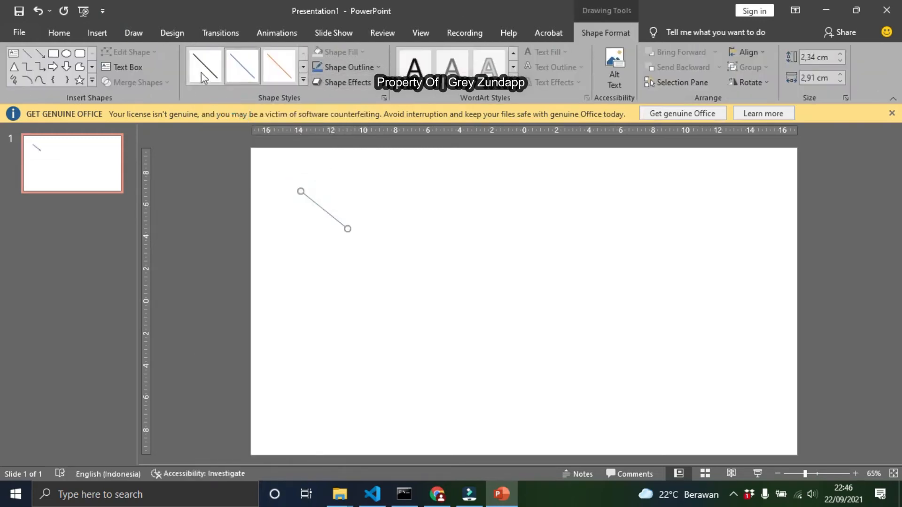
Draw a rectangle about 6.9 cm wide and 3.2 cm tall to the right of the arrow
{"action": "left_click", "coordinate": [53, 53]}
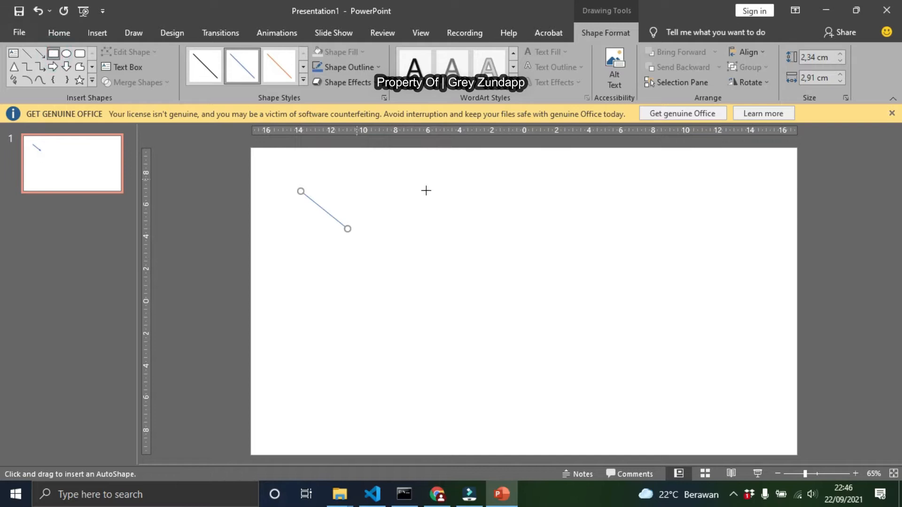
{"action": "left_click_drag", "start_coordinate": [363, 204], "coordinate": [474, 257]}
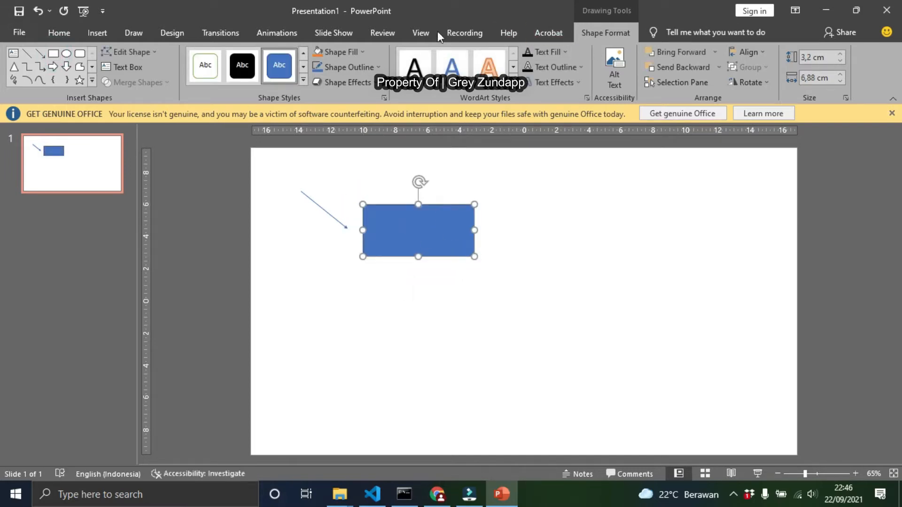
Add a text box reading KABID and move it into the rectangle
{"action": "left_click", "coordinate": [97, 32]}
{"action": "left_click", "coordinate": [606, 58]}
{"action": "left_click", "coordinate": [530, 224]}
{"action": "type", "text": "KABEL"}
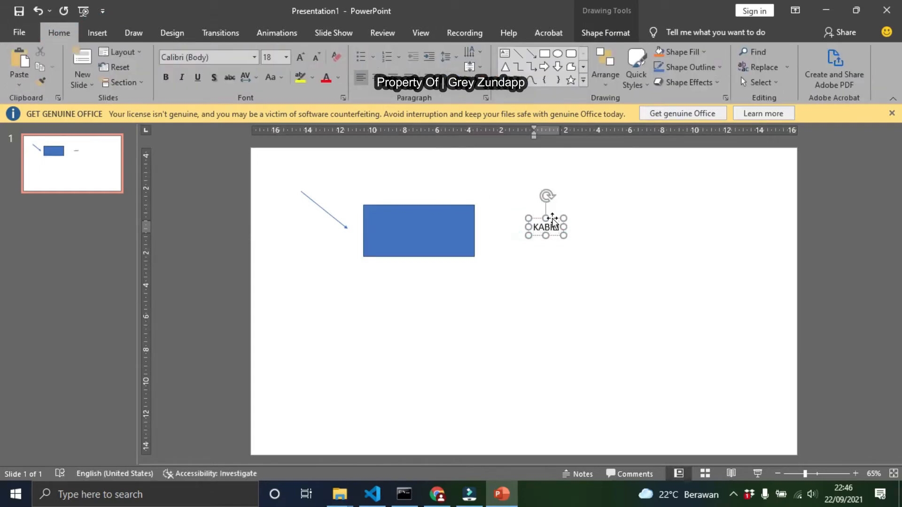
{"action": "left_click_drag", "start_coordinate": [552, 221], "coordinate": [428, 218]}
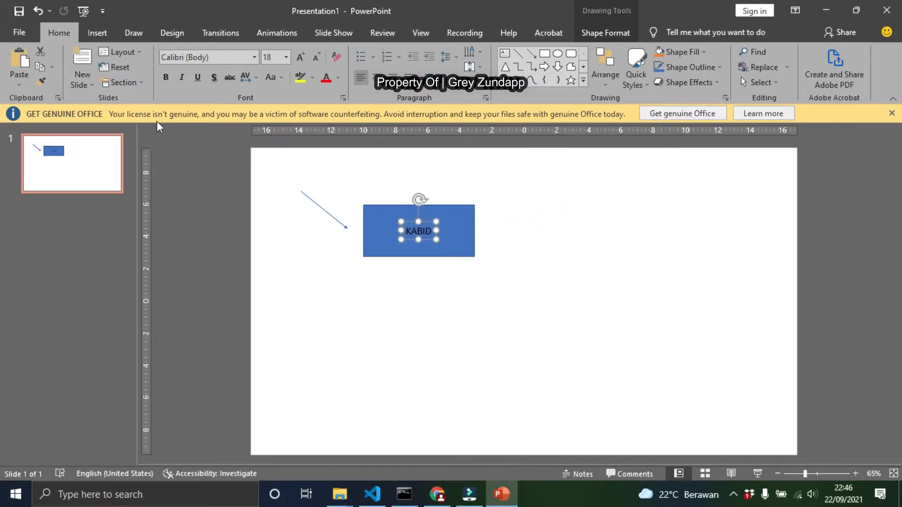
Draw a horizontal arrow from the KABID rectangle toward the right
{"action": "left_click", "coordinate": [108, 42]}
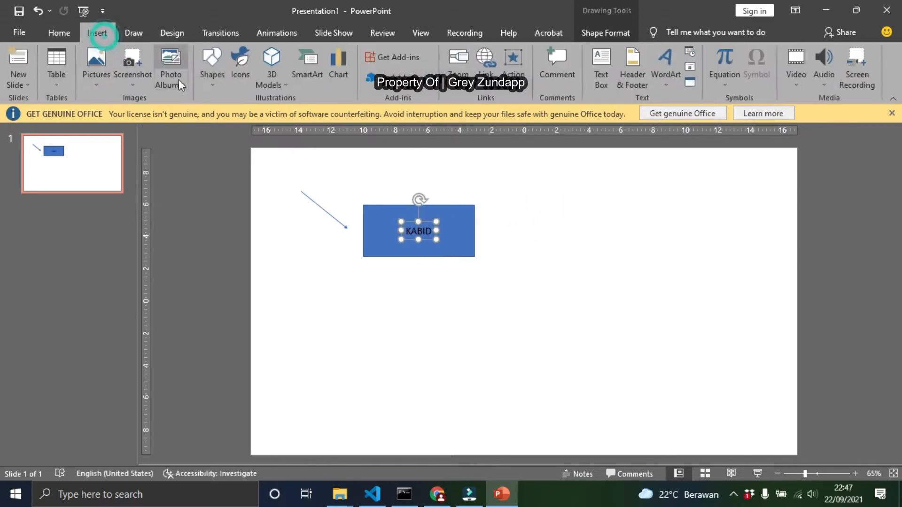
{"action": "left_click", "coordinate": [213, 66]}
{"action": "left_click", "coordinate": [231, 108]}
{"action": "left_click_drag", "start_coordinate": [459, 231], "coordinate": [574, 230]}
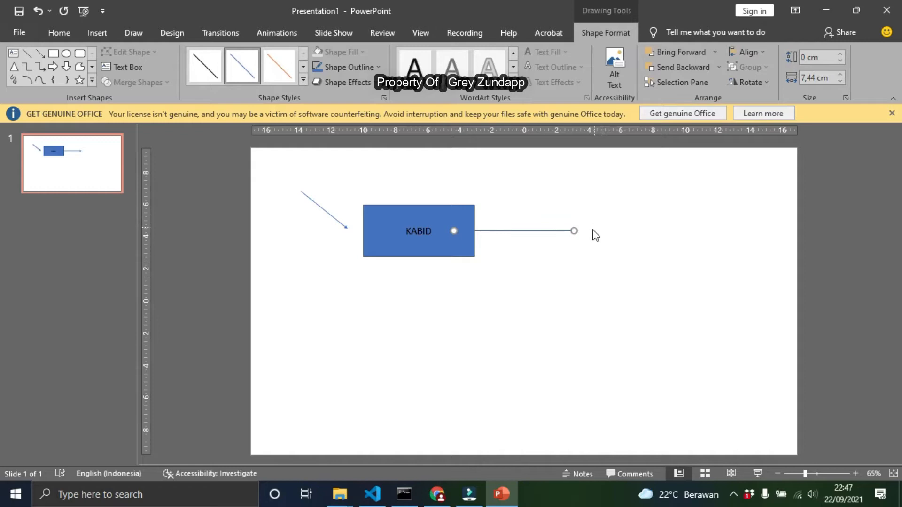
Draw a second rectangle about 6.3 cm wide and 3.2 cm tall at the arrow's end
{"action": "left_click", "coordinate": [53, 53]}
{"action": "left_click_drag", "start_coordinate": [583, 205], "coordinate": [685, 257]}
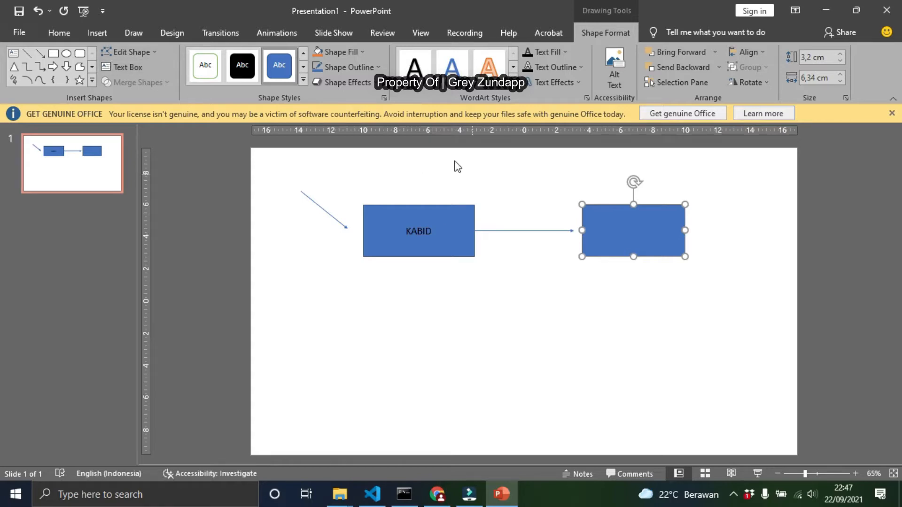
Duplicate the KABID text box and move the copy into the second rectangle
{"action": "left_click", "coordinate": [422, 235]}
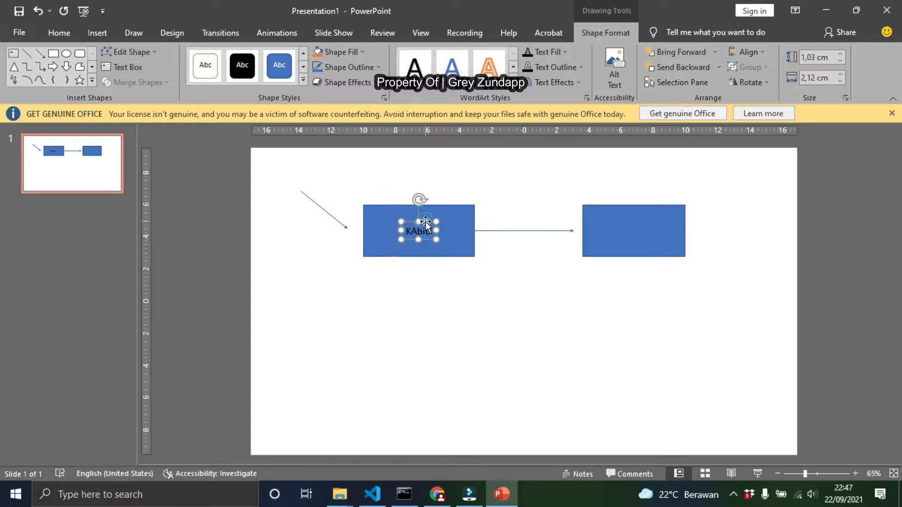
{"action": "key", "text": "ctrl+v"}
{"action": "left_click_drag", "start_coordinate": [427, 225], "coordinate": [641, 218]}
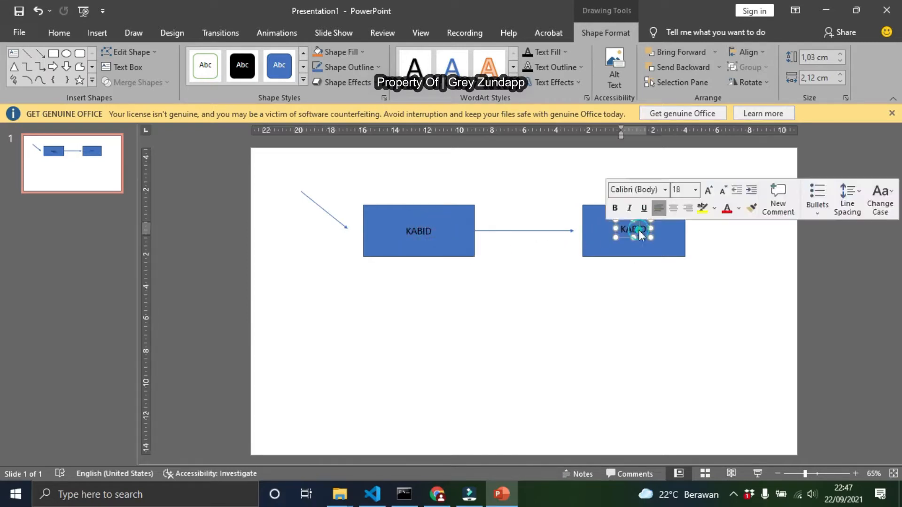
Replace the copied text with TANGGAPAN & ARAHAN KE BAWAH on three centred lines and position it in the rectangle
{"action": "type", "text": "TANGGAPAN"}
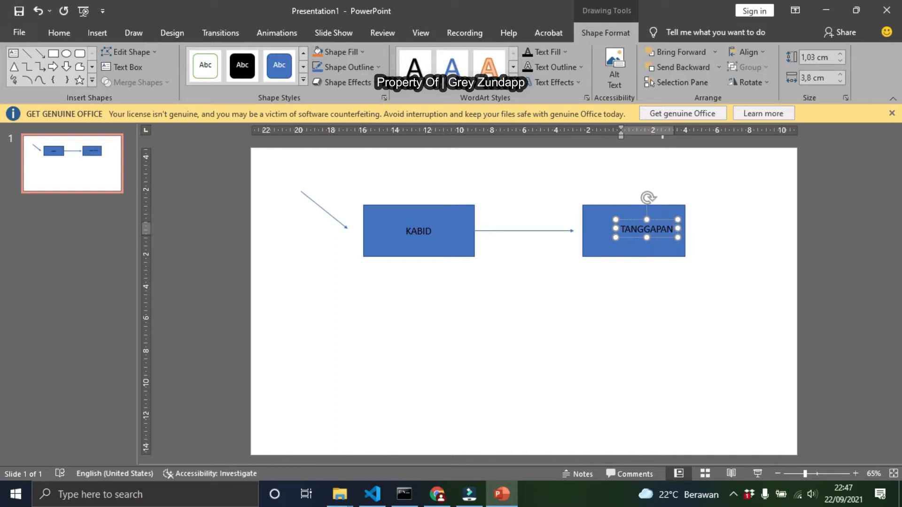
{"action": "key", "text": "Return"}
{"action": "type", "text": "&"}
{"action": "key", "text": "Return"}
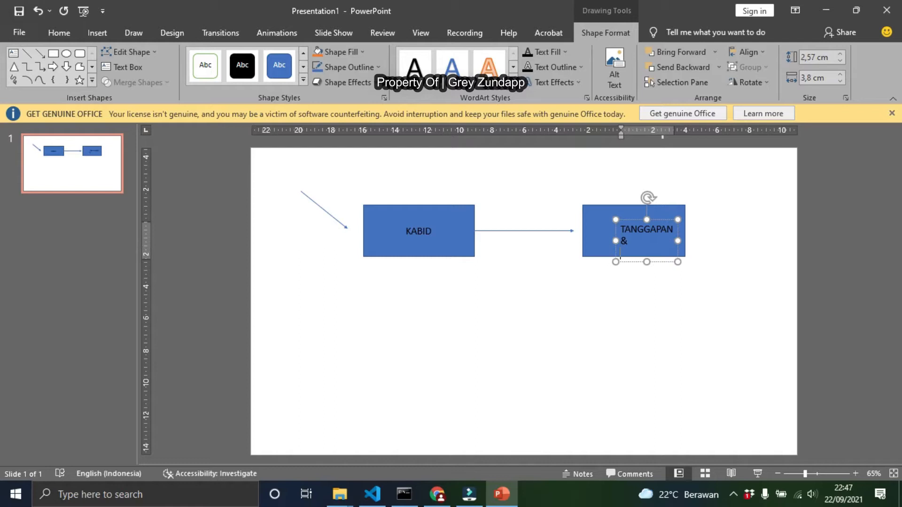
{"action": "type", "text": "ARAHAN KE BAWAH"}
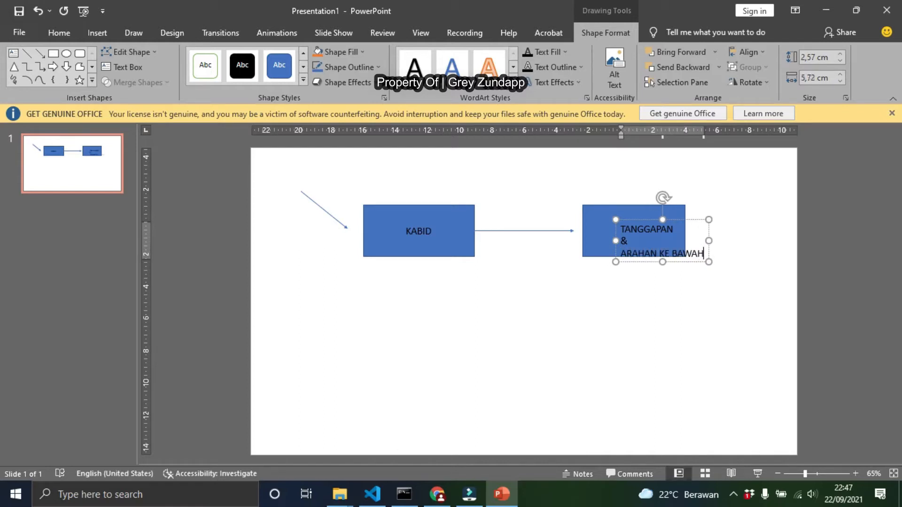
{"action": "key", "text": "ctrl+a"}
{"action": "key", "text": "ctrl+e"}
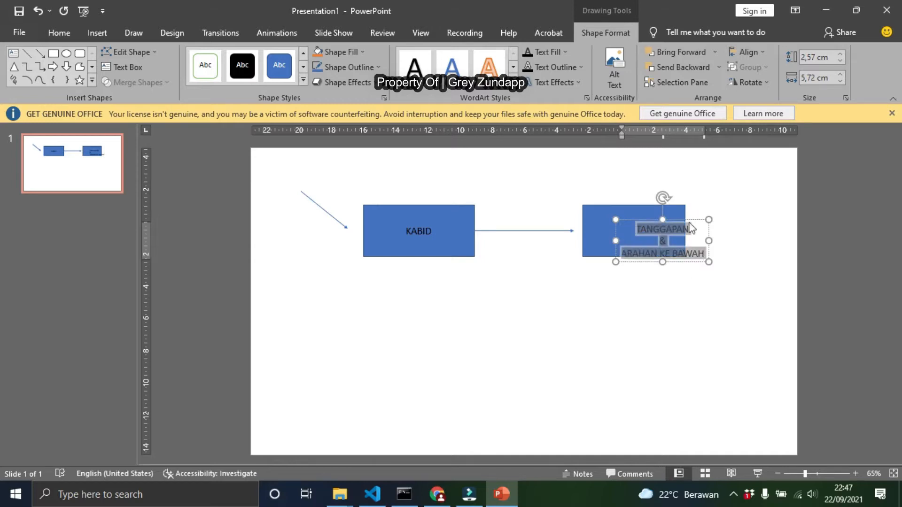
{"action": "left_click_drag", "start_coordinate": [693, 217], "coordinate": [662, 206]}
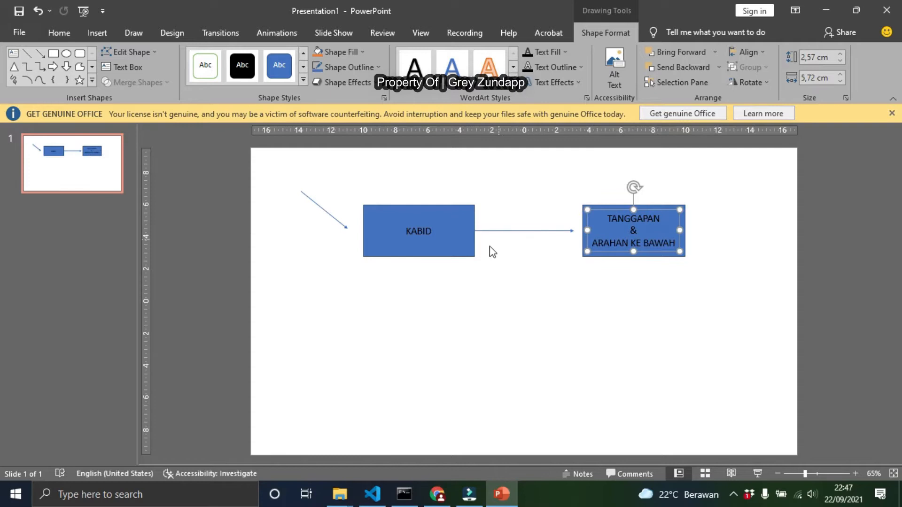
With a black ink pen, circle the TANGGAPAN box and write Tu beneath it
{"action": "left_click", "coordinate": [527, 244]}
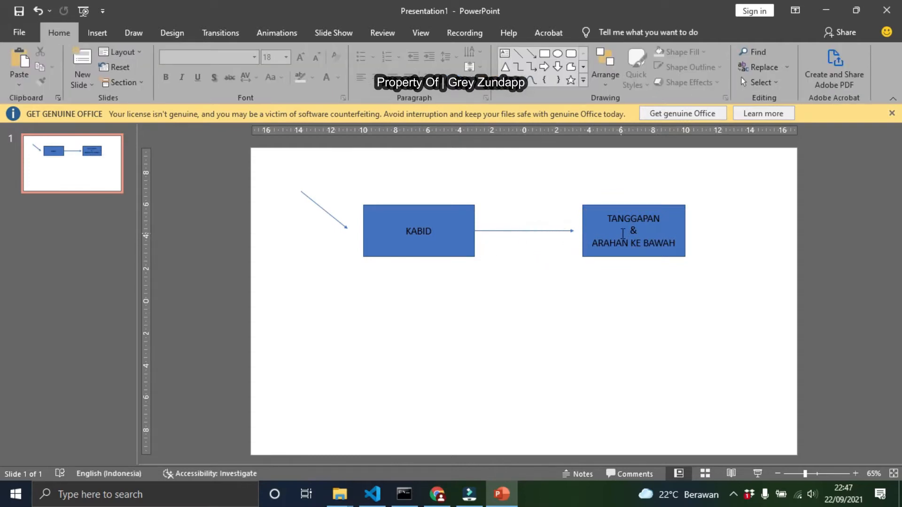
{"action": "left_click", "coordinate": [101, 33]}
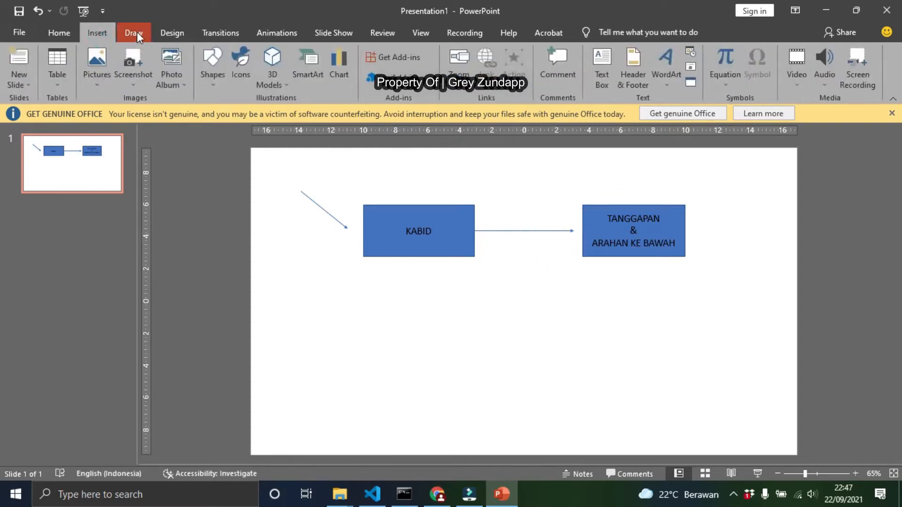
{"action": "left_click", "coordinate": [135, 32]}
{"action": "left_click", "coordinate": [86, 72]}
{"action": "mouse_move", "coordinate": [596, 177]}
{"action": "left_mouse_down"}
{"action": "mouse_move", "coordinate": [591, 262]}
{"action": "mouse_move", "coordinate": [622, 161]}
{"action": "mouse_move", "coordinate": [576, 156]}
{"action": "left_mouse_up"}
{"action": "mouse_move", "coordinate": [612, 286]}
{"action": "left_mouse_down"}
{"action": "mouse_move", "coordinate": [567, 338]}
{"action": "mouse_move", "coordinate": [574, 313]}
{"action": "mouse_move", "coordinate": [588, 332]}
{"action": "left_mouse_up"}
{"action": "left_click", "coordinate": [584, 310]}
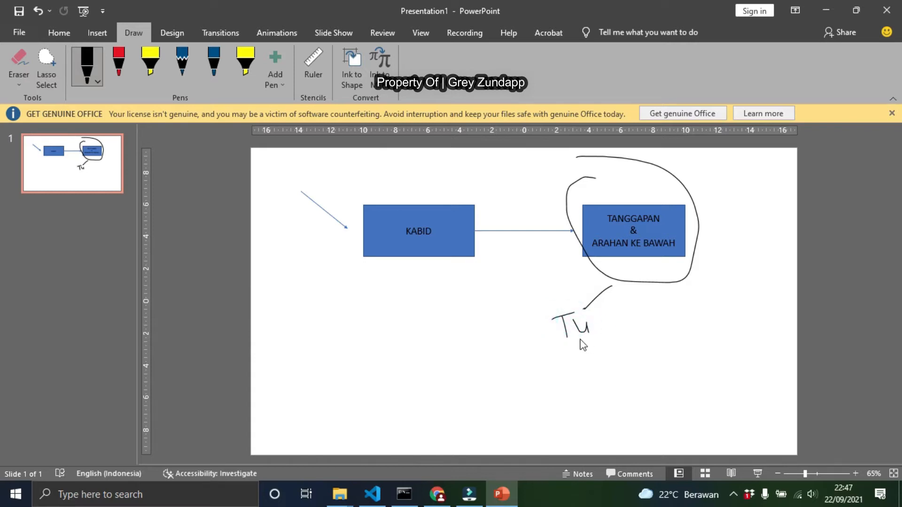
Ink a box linked by a line to Tu and another line to the TANGGAPAN box
{"action": "left_click_drag", "start_coordinate": [554, 327], "coordinate": [454, 325]}
{"action": "mouse_move", "coordinate": [347, 290]}
{"action": "left_mouse_down"}
{"action": "mouse_move", "coordinate": [344, 315]}
{"action": "mouse_move", "coordinate": [472, 312]}
{"action": "mouse_move", "coordinate": [355, 334]}
{"action": "mouse_move", "coordinate": [355, 294]}
{"action": "left_mouse_up"}
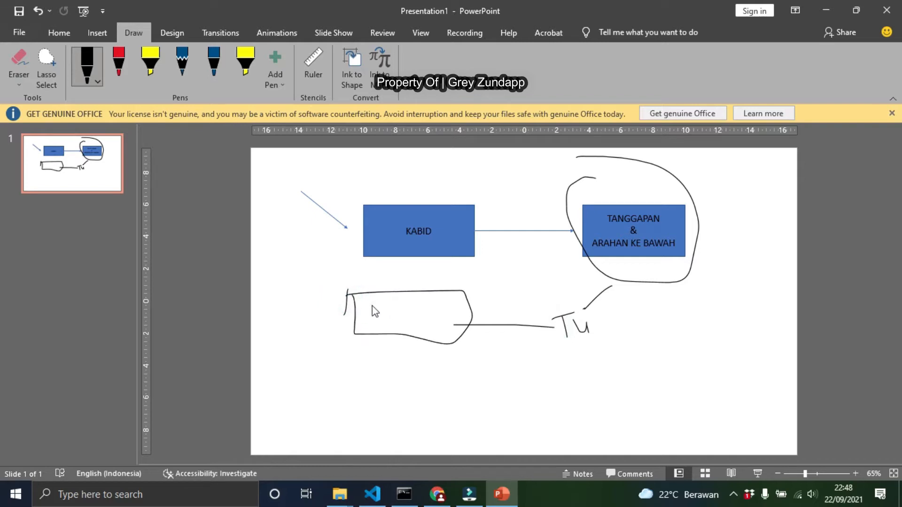
{"action": "mouse_move", "coordinate": [371, 305]}
{"action": "left_mouse_down"}
{"action": "mouse_move", "coordinate": [395, 305]}
{"action": "mouse_move", "coordinate": [396, 315]}
{"action": "mouse_move", "coordinate": [422, 327]}
{"action": "mouse_move", "coordinate": [399, 332]}
{"action": "left_mouse_up"}
{"action": "mouse_move", "coordinate": [590, 239]}
{"action": "left_mouse_down"}
{"action": "mouse_move", "coordinate": [465, 296]}
{"action": "mouse_move", "coordinate": [481, 297]}
{"action": "left_mouse_up"}
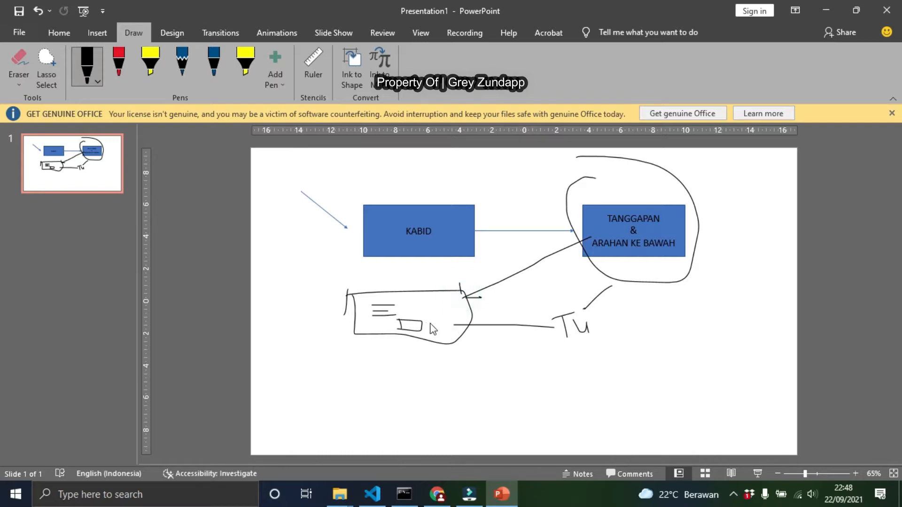
Ink small marks inside the sketched box and write PH beneath it
{"action": "left_click_drag", "start_coordinate": [428, 327], "coordinate": [428, 330]}
{"action": "mouse_move", "coordinate": [429, 319]}
{"action": "left_mouse_down"}
{"action": "mouse_move", "coordinate": [454, 332]}
{"action": "mouse_move", "coordinate": [420, 332]}
{"action": "mouse_move", "coordinate": [449, 327]}
{"action": "left_mouse_up"}
{"action": "mouse_move", "coordinate": [371, 352]}
{"action": "left_mouse_down"}
{"action": "mouse_move", "coordinate": [376, 361]}
{"action": "mouse_move", "coordinate": [383, 350]}
{"action": "mouse_move", "coordinate": [396, 368]}
{"action": "mouse_move", "coordinate": [411, 354]}
{"action": "mouse_move", "coordinate": [413, 366]}
{"action": "left_mouse_up"}
{"action": "left_click", "coordinate": [404, 343]}
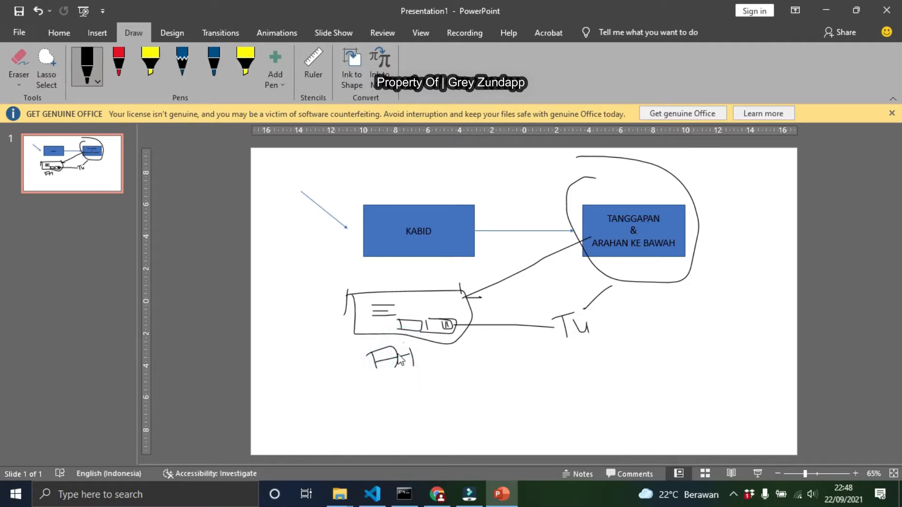
Ink a lower box with a line labelled X1 and connect it to the TANGGAPAN box
{"action": "mouse_move", "coordinate": [358, 387]}
{"action": "left_mouse_down"}
{"action": "mouse_move", "coordinate": [354, 426]}
{"action": "mouse_move", "coordinate": [453, 428]}
{"action": "mouse_move", "coordinate": [350, 432]}
{"action": "mouse_move", "coordinate": [426, 393]}
{"action": "mouse_move", "coordinate": [367, 425]}
{"action": "left_mouse_up"}
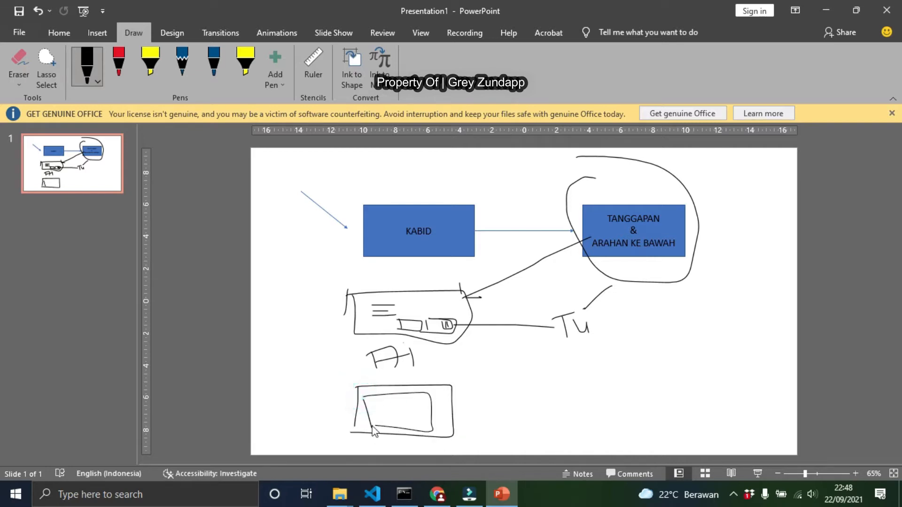
{"action": "mouse_move", "coordinate": [412, 405]}
{"action": "left_mouse_down"}
{"action": "mouse_move", "coordinate": [505, 397]}
{"action": "mouse_move", "coordinate": [493, 410]}
{"action": "mouse_move", "coordinate": [512, 399]}
{"action": "mouse_move", "coordinate": [518, 407]}
{"action": "left_mouse_up"}
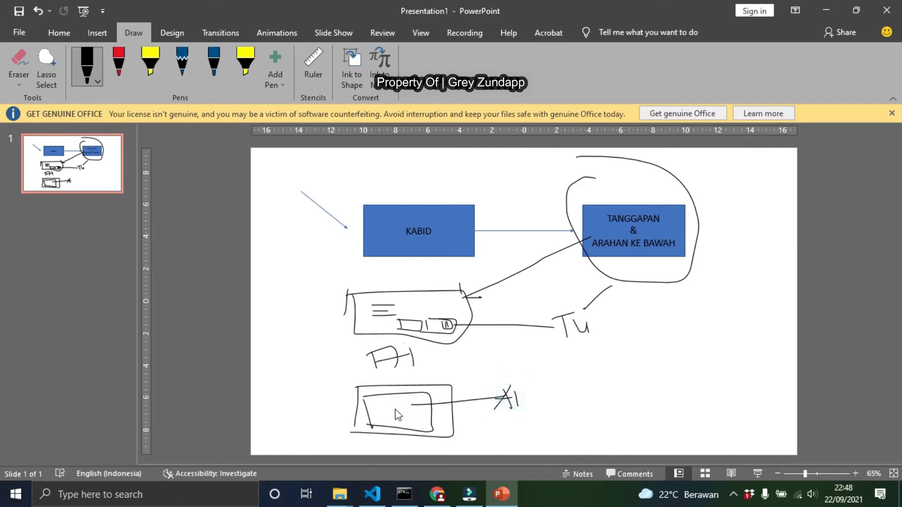
{"action": "mouse_move", "coordinate": [377, 400]}
{"action": "left_mouse_down"}
{"action": "mouse_move", "coordinate": [431, 413]}
{"action": "mouse_move", "coordinate": [375, 418]}
{"action": "left_mouse_up"}
{"action": "left_click_drag", "start_coordinate": [414, 393], "coordinate": [417, 395]}
{"action": "mouse_move", "coordinate": [416, 414]}
{"action": "left_mouse_down"}
{"action": "mouse_move", "coordinate": [425, 405]}
{"action": "mouse_move", "coordinate": [418, 418]}
{"action": "left_mouse_up"}
{"action": "mouse_move", "coordinate": [398, 394]}
{"action": "left_mouse_down"}
{"action": "mouse_move", "coordinate": [571, 292]}
{"action": "mouse_move", "coordinate": [590, 261]}
{"action": "left_mouse_up"}
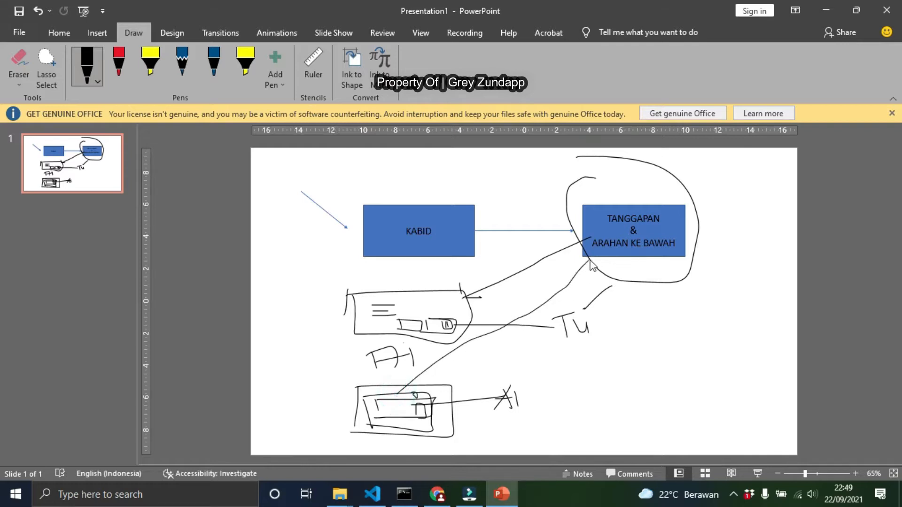
Ink a small box shape over the TANGGAPAN rectangle
{"action": "left_click_drag", "start_coordinate": [607, 229], "coordinate": [608, 272]}
{"action": "mouse_move", "coordinate": [607, 230]}
{"action": "left_mouse_down"}
{"action": "mouse_move", "coordinate": [669, 228]}
{"action": "mouse_move", "coordinate": [588, 272]}
{"action": "left_mouse_up"}
{"action": "left_click_drag", "start_coordinate": [641, 242], "coordinate": [643, 255]}
{"action": "mouse_move", "coordinate": [642, 242]}
{"action": "left_mouse_down"}
{"action": "mouse_move", "coordinate": [658, 242]}
{"action": "mouse_move", "coordinate": [643, 255]}
{"action": "left_mouse_up"}
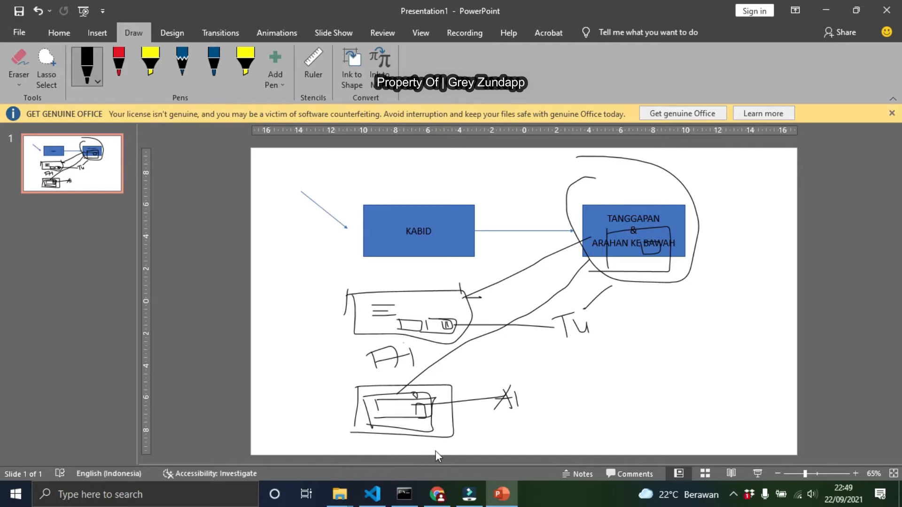
Stop the running server in the command prompt and clear the console with cls
{"action": "left_click", "coordinate": [404, 494]}
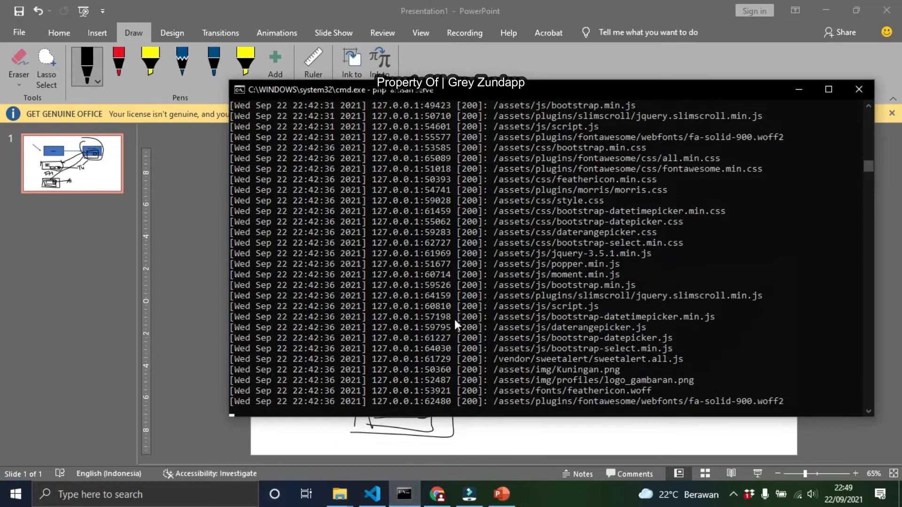
{"action": "key", "text": "ctrl+c"}
{"action": "type", "text": "cls"}
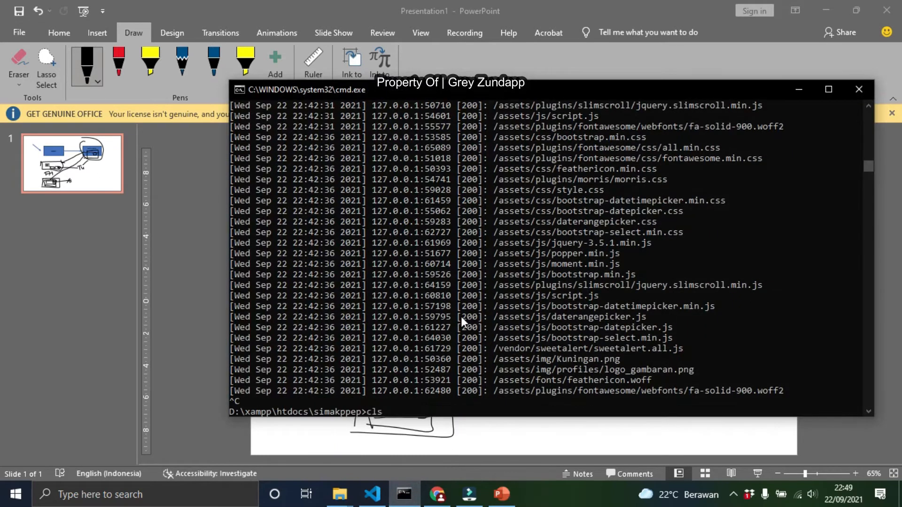
{"action": "key", "text": "Return"}
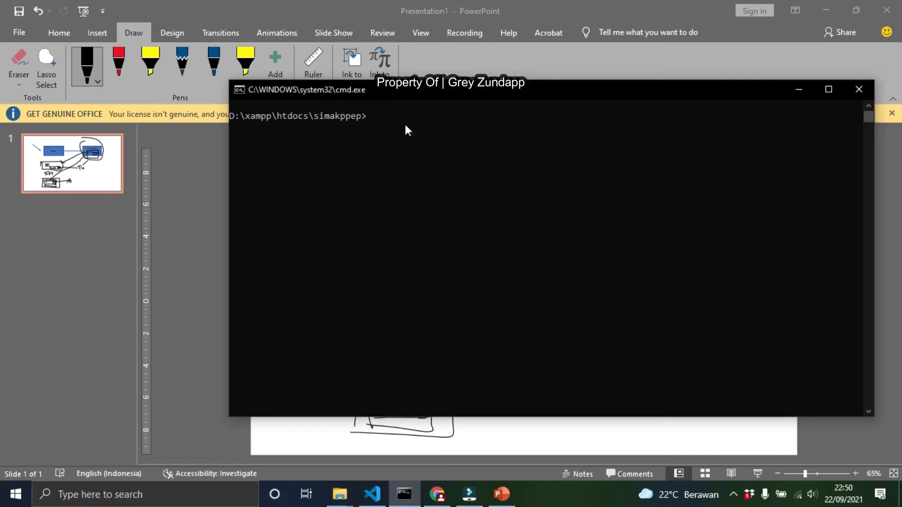
Restart the development server with php artisan serve and switch to the browser
{"action": "type", "text": "ph partisan serve"}
{"action": "key", "text": "Return"}
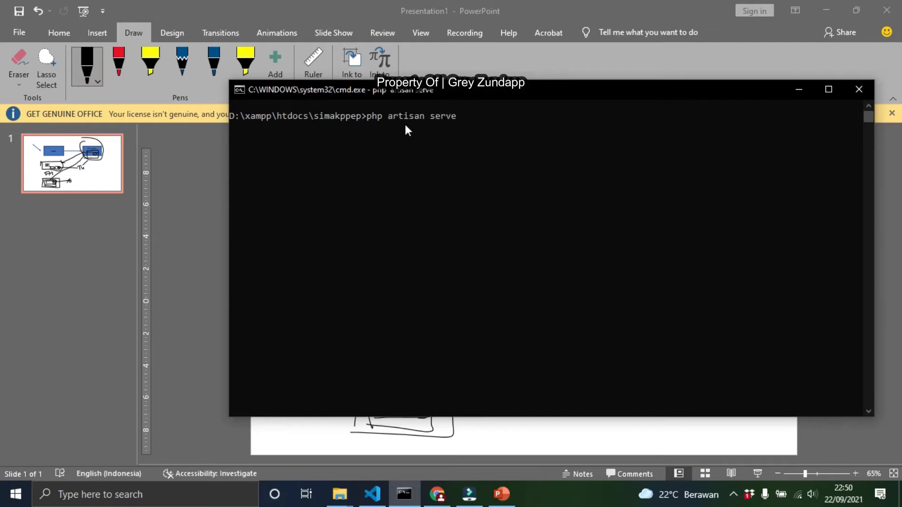
{"action": "left_click", "coordinate": [437, 494]}
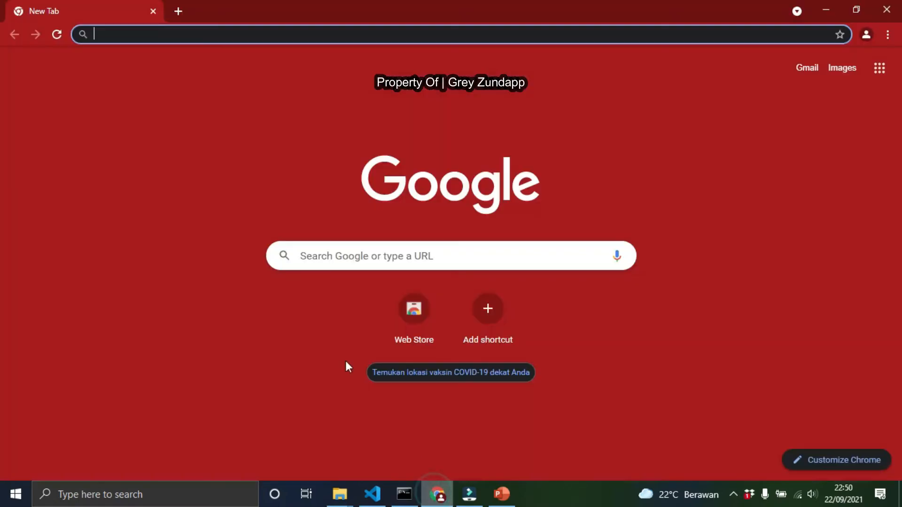
Open the local Laravel app at 127.0.0.1:8000 in the browser
{"action": "left_click", "coordinate": [177, 34]}
{"action": "type", "text": "12"}
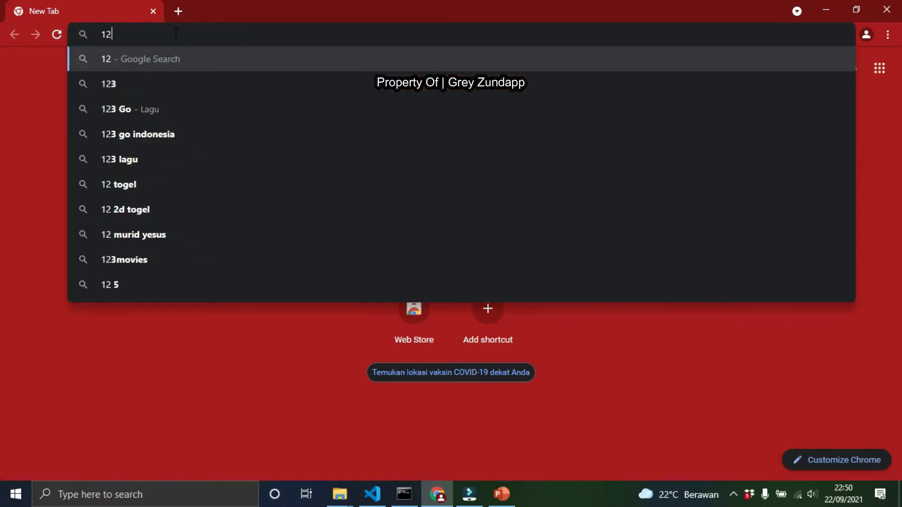
{"action": "type", "text": "7."}
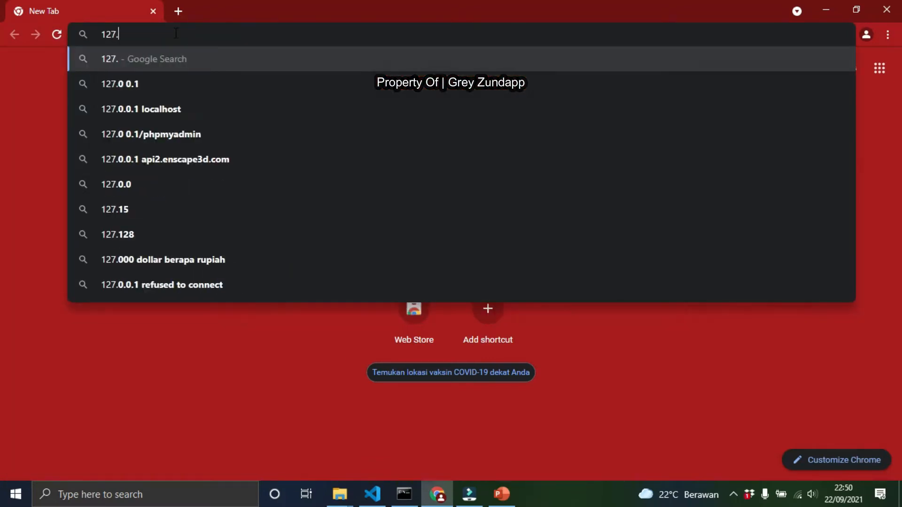
{"action": "type", "text": "0.0.1:8000"}
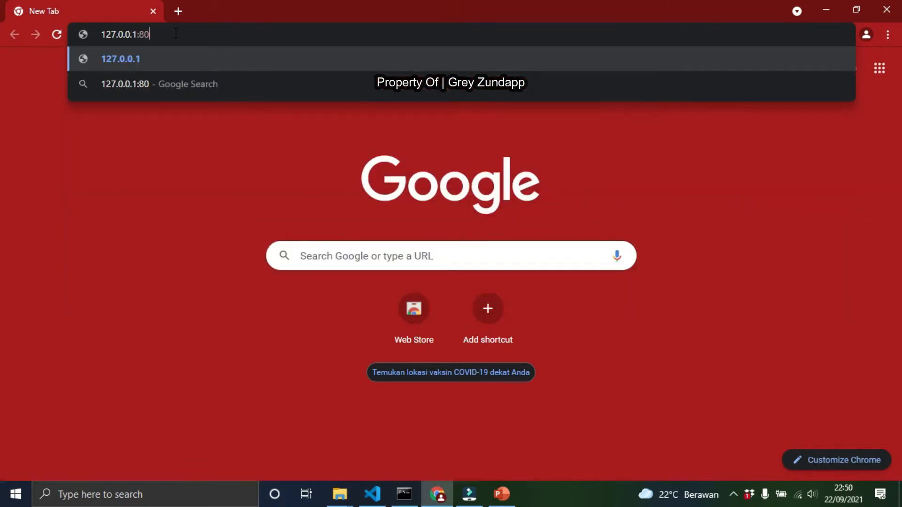
{"action": "key", "text": "Return"}
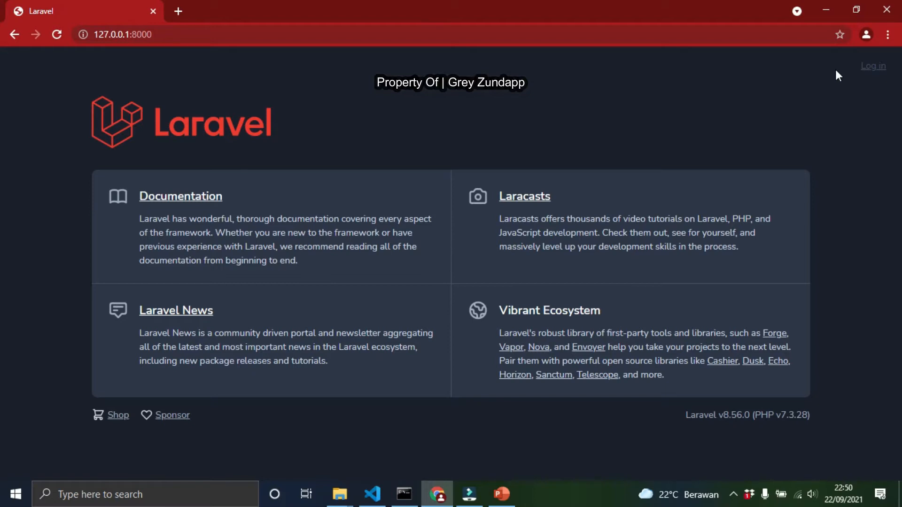
Log in with the saved administrator e-mail and the account password, and dismiss the success message
{"action": "left_click", "coordinate": [870, 68]}
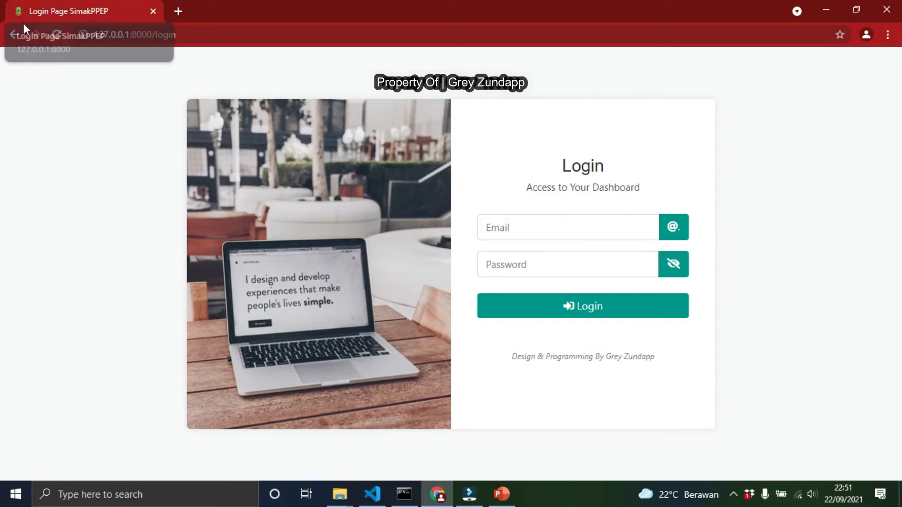
{"action": "left_click", "coordinate": [551, 228]}
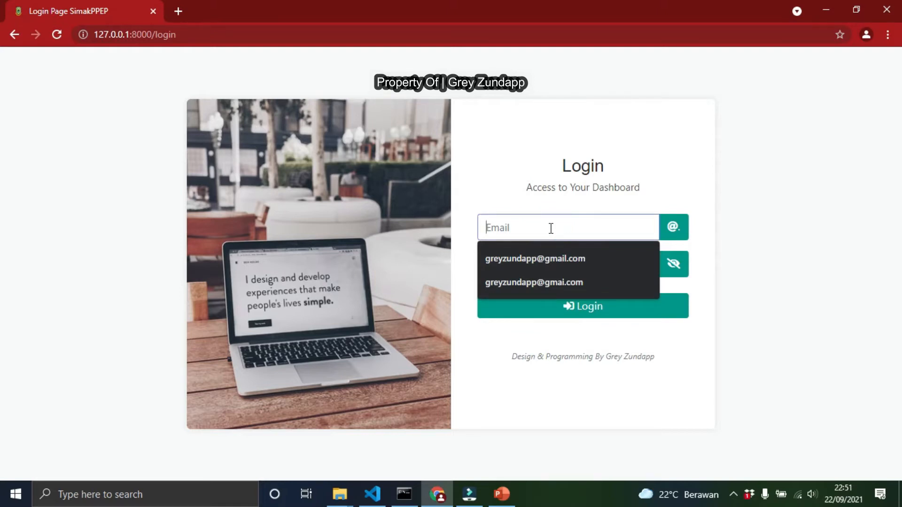
{"action": "left_click", "coordinate": [558, 262]}
{"action": "left_click", "coordinate": [553, 263]}
{"action": "type", "text": "123"}
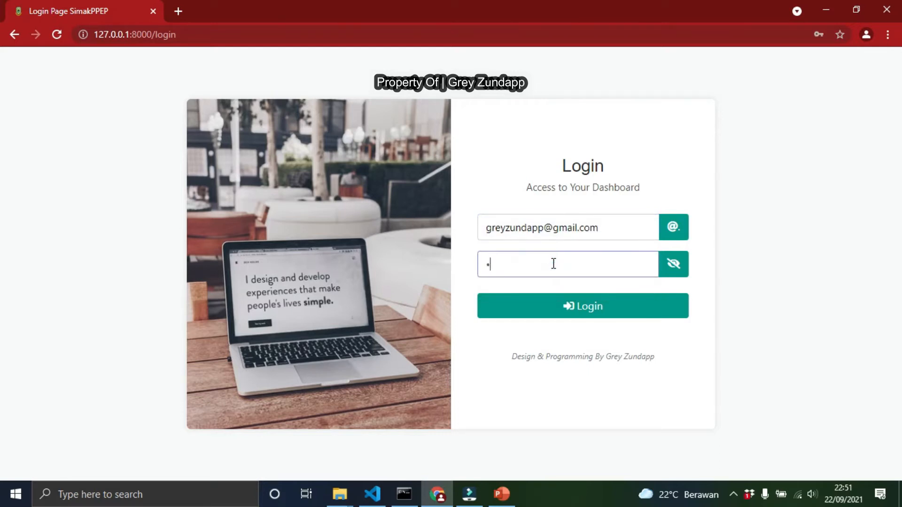
{"action": "type", "text": "456"}
{"action": "key", "text": "Return"}
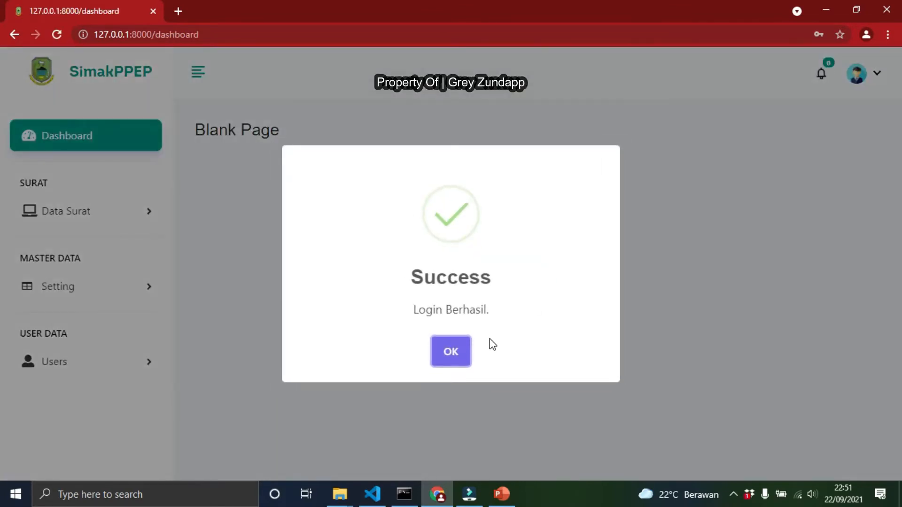
{"action": "key", "text": "Return"}
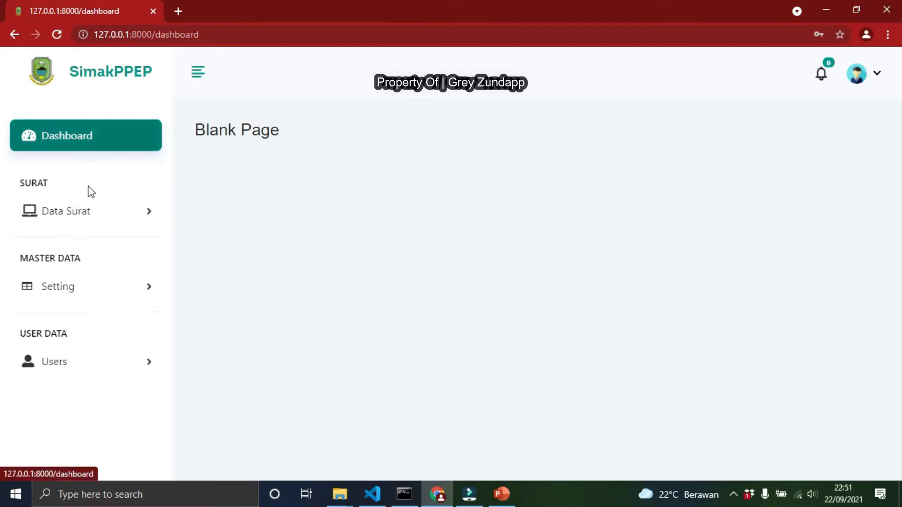
Browse the sidebar menus and open the Daftar User list to review the registered users
{"action": "left_click", "coordinate": [84, 219]}
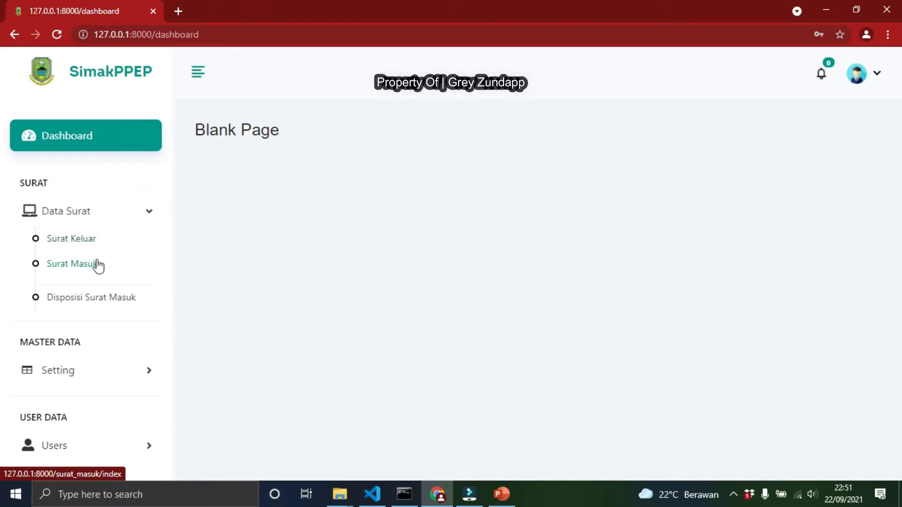
{"action": "left_click", "coordinate": [133, 378]}
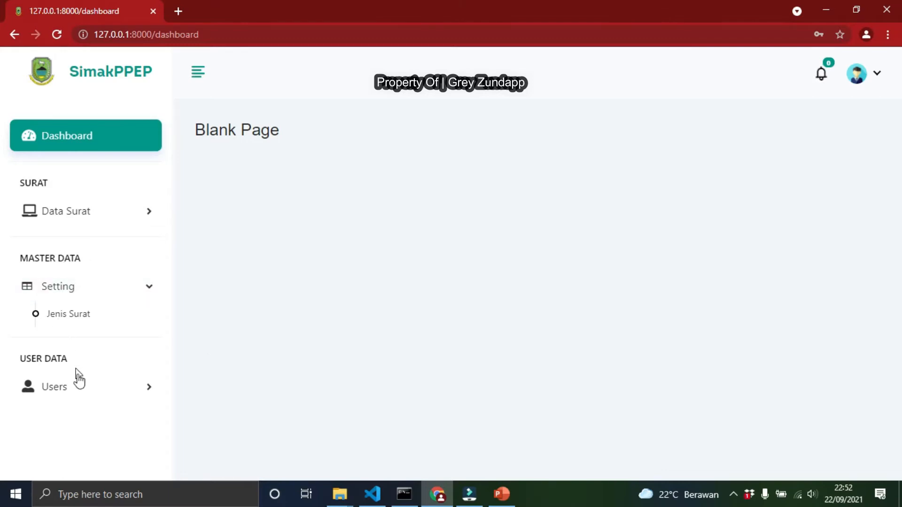
{"action": "left_click", "coordinate": [87, 397]}
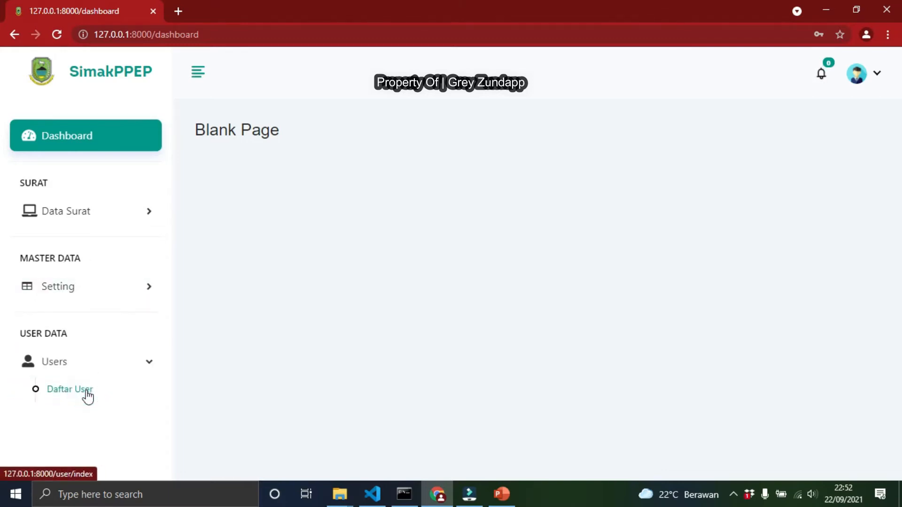
{"action": "left_click", "coordinate": [88, 395]}
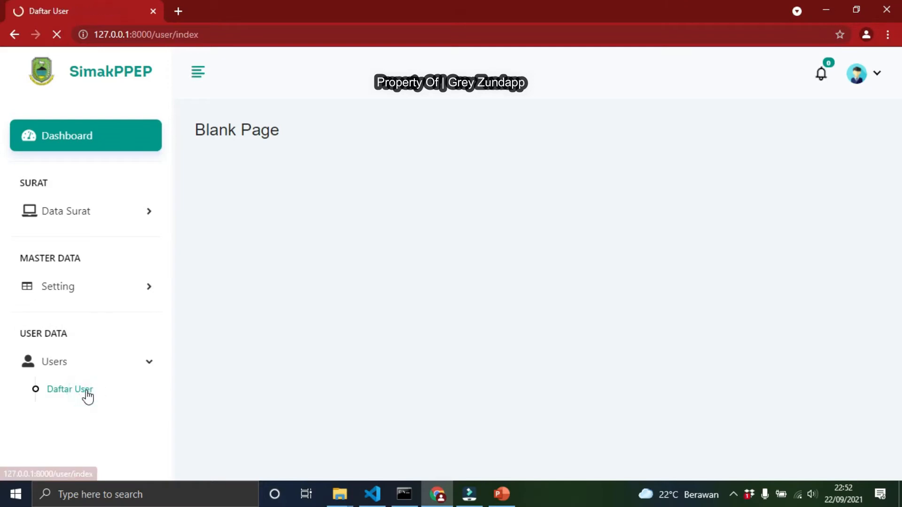
{"action": "scroll", "coordinate": [416, 253], "scroll_direction": "down", "scroll_amount": 1}
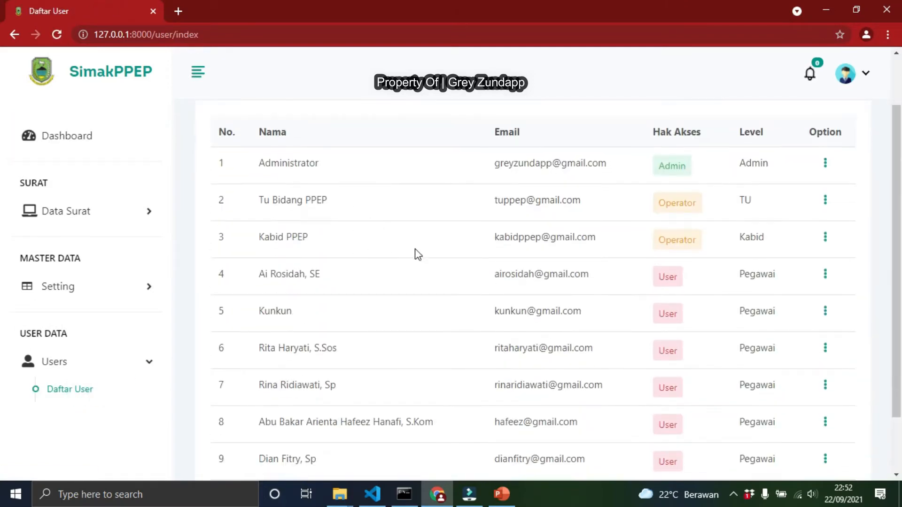
{"action": "scroll", "coordinate": [705, 204], "scroll_direction": "up", "scroll_amount": 1}
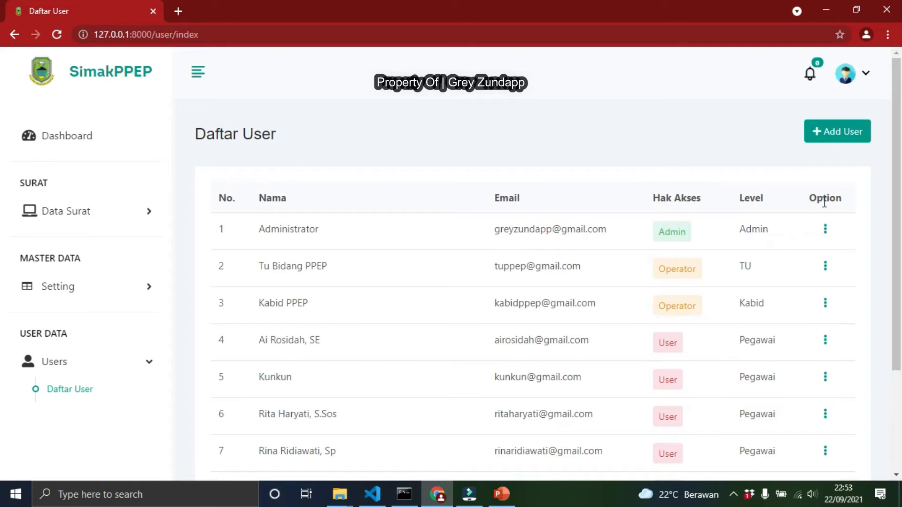
Open the Create User form, examine its fields and level options, and cancel it
{"action": "left_click", "coordinate": [838, 140]}
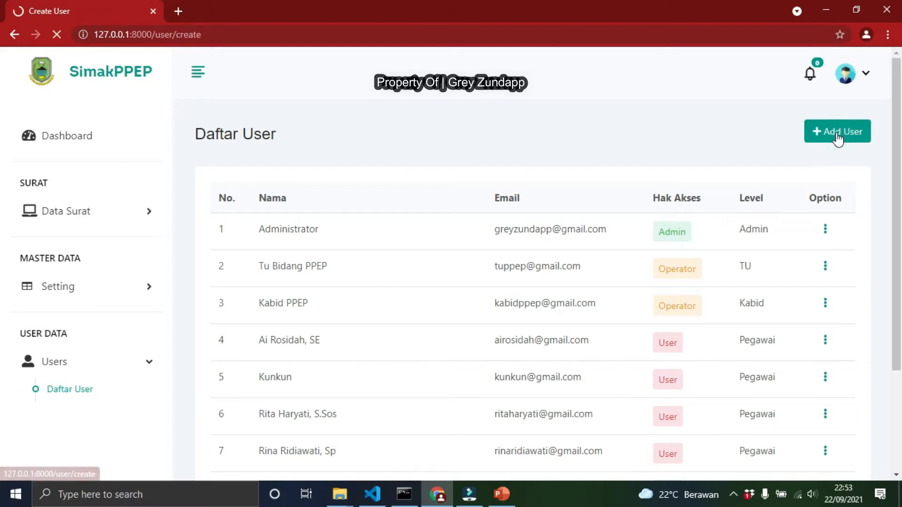
{"action": "left_click", "coordinate": [339, 231]}
{"action": "left_click", "coordinate": [328, 268]}
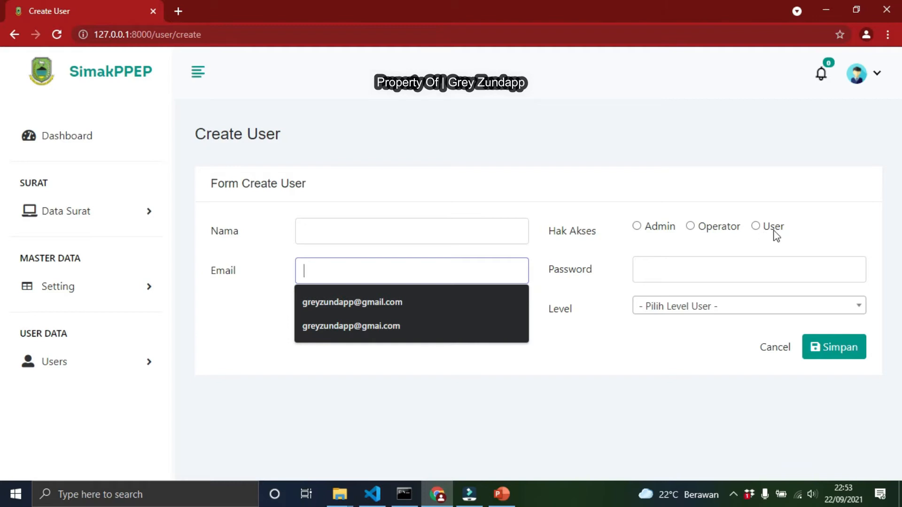
{"action": "left_click", "coordinate": [660, 275]}
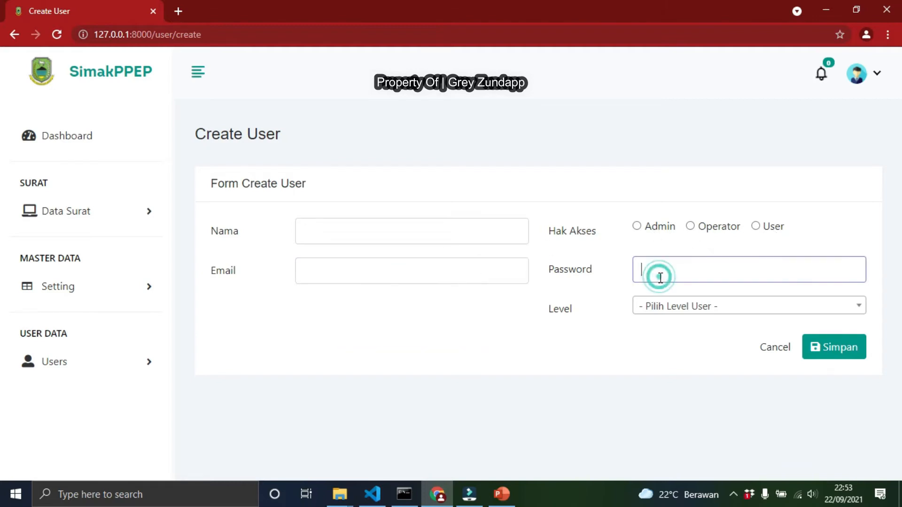
{"action": "left_click", "coordinate": [658, 313]}
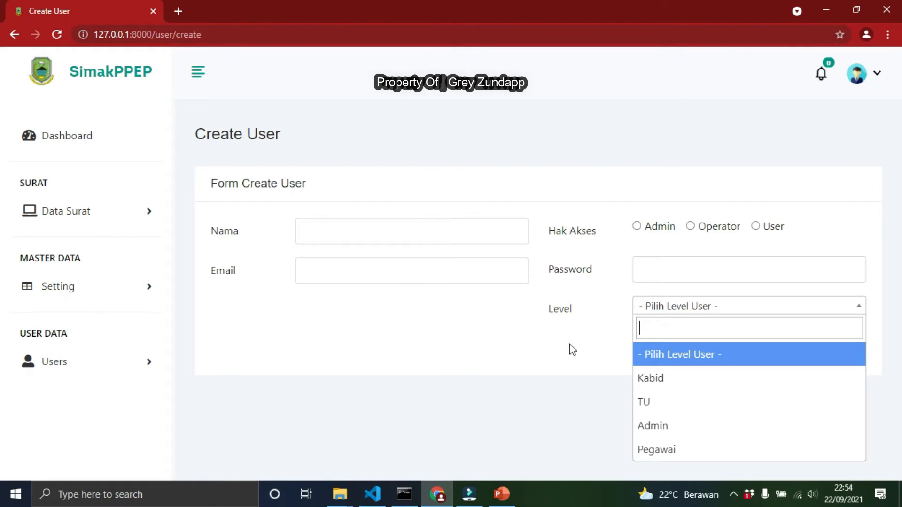
{"action": "left_click", "coordinate": [588, 354]}
{"action": "left_click", "coordinate": [773, 349]}
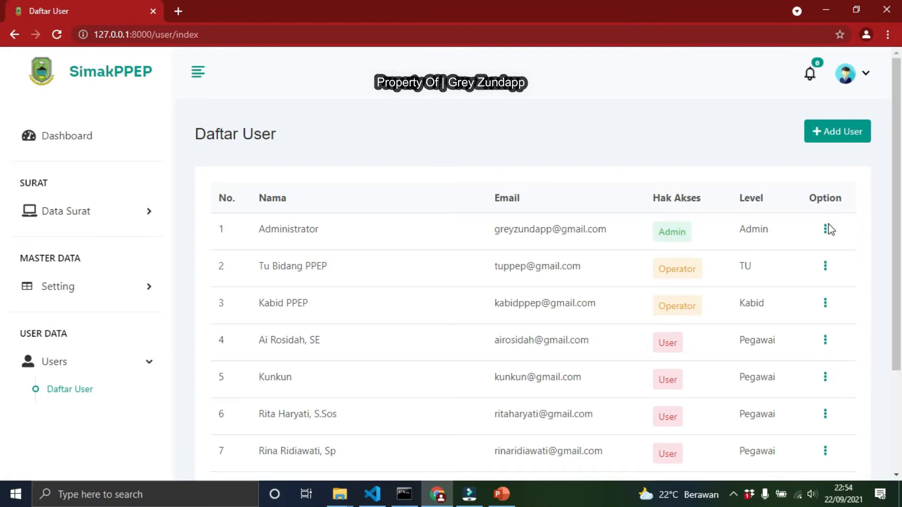
Open the Administrator user's edit form and reveal its stored password
{"action": "left_click", "coordinate": [826, 229]}
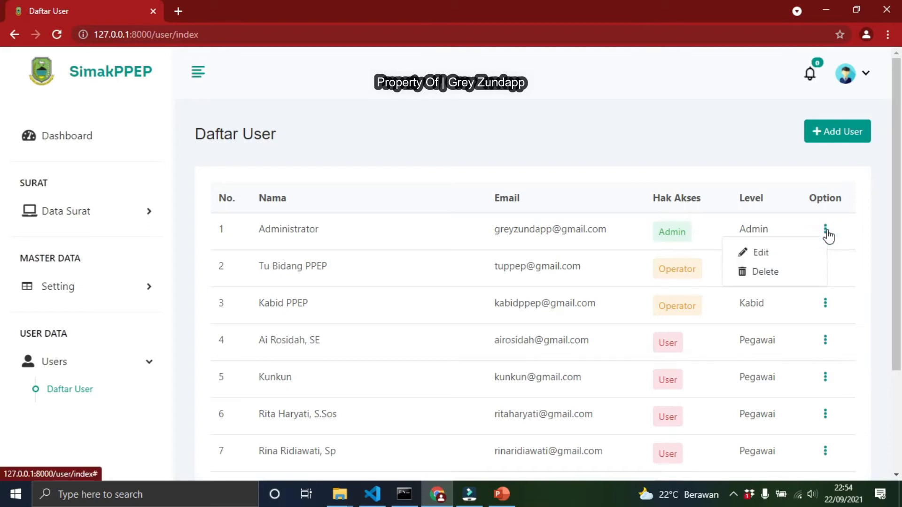
{"action": "left_click", "coordinate": [746, 255]}
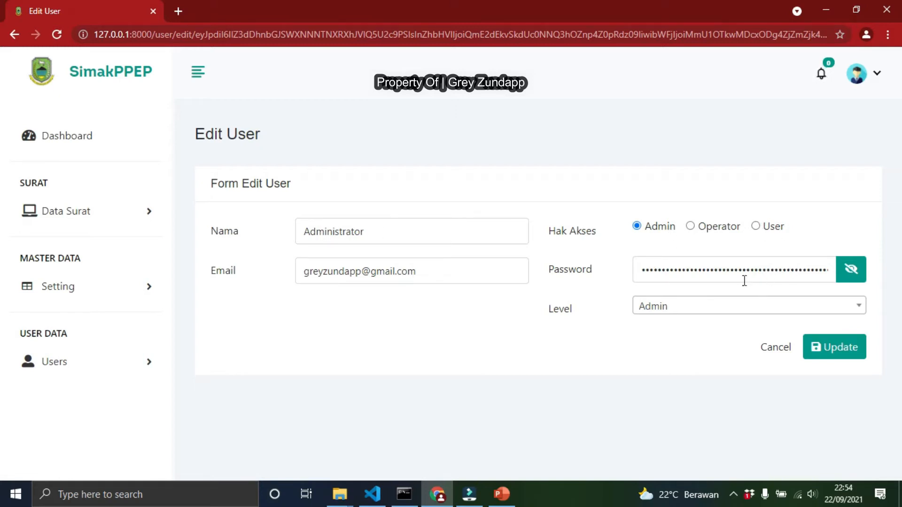
{"action": "left_click", "coordinate": [852, 275]}
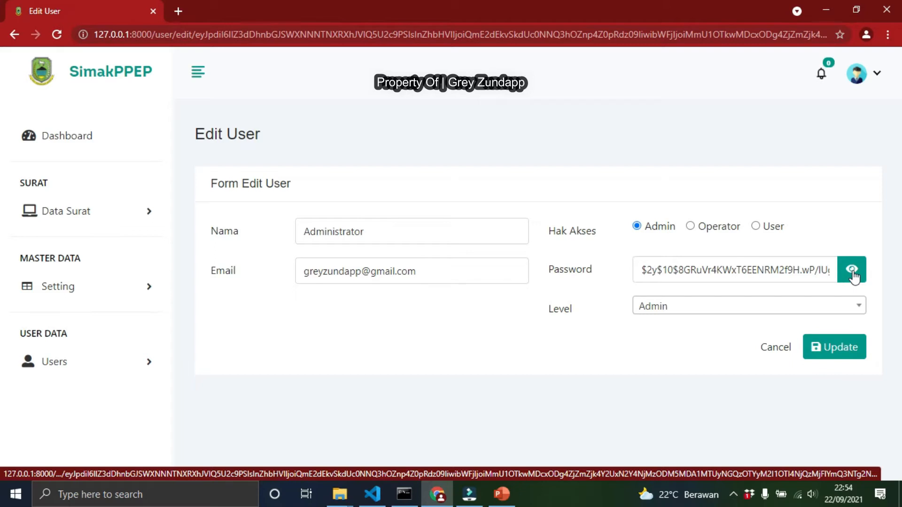
Try replacing the Administrator's password with a new password, then undo it and cancel the edit
{"action": "left_click", "coordinate": [735, 270]}
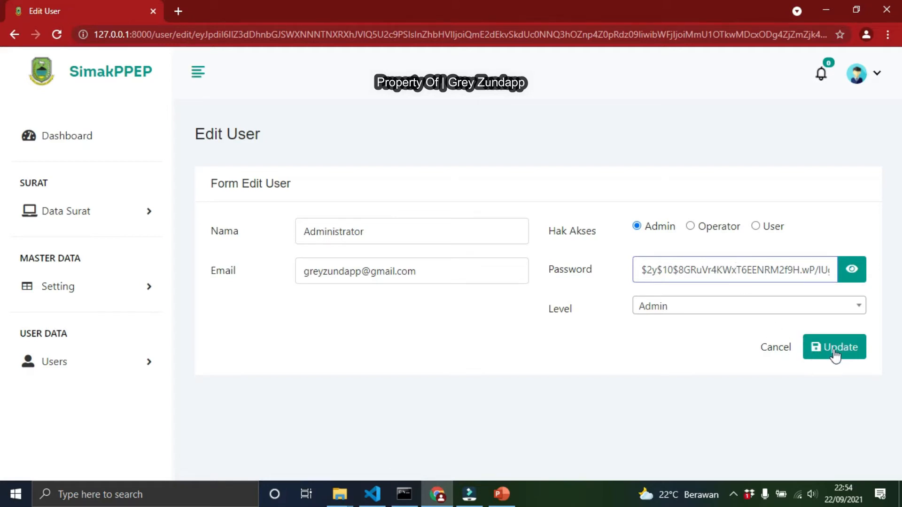
{"action": "left_click", "coordinate": [765, 271]}
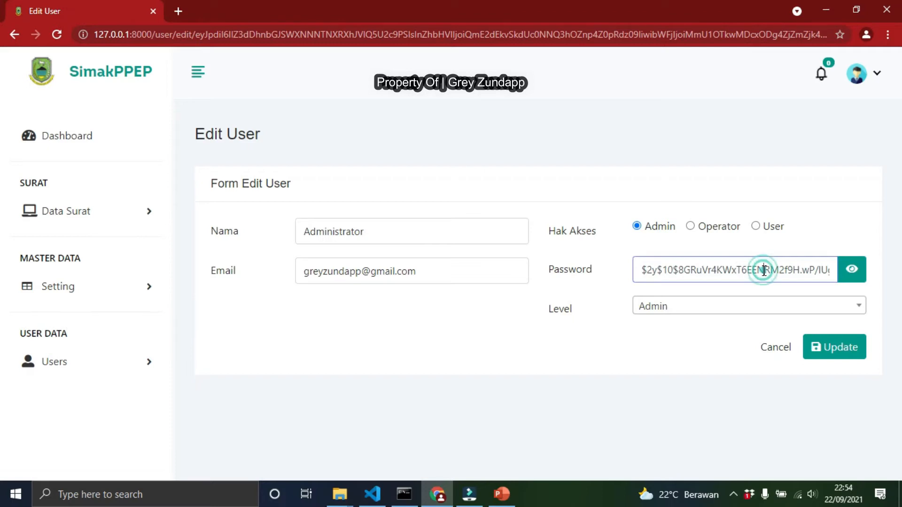
{"action": "key", "text": "ctrl+a"}
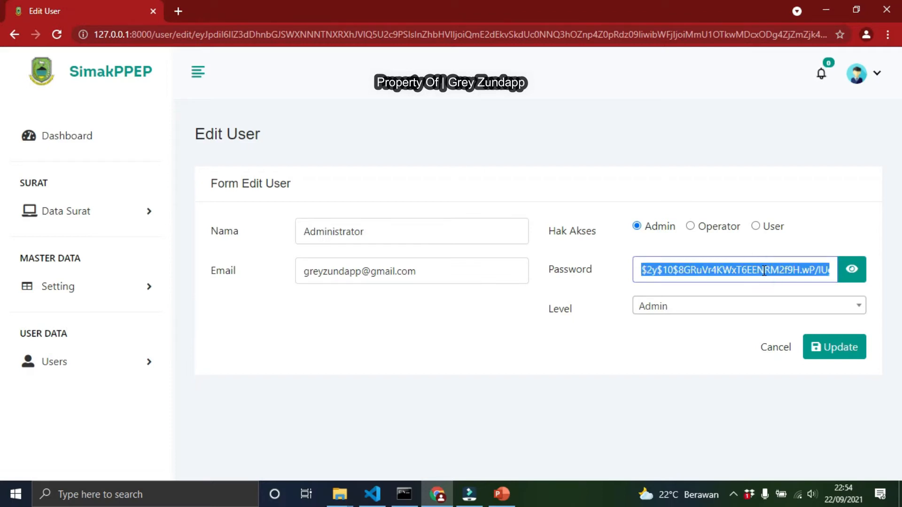
{"action": "type", "text": "123456z"}
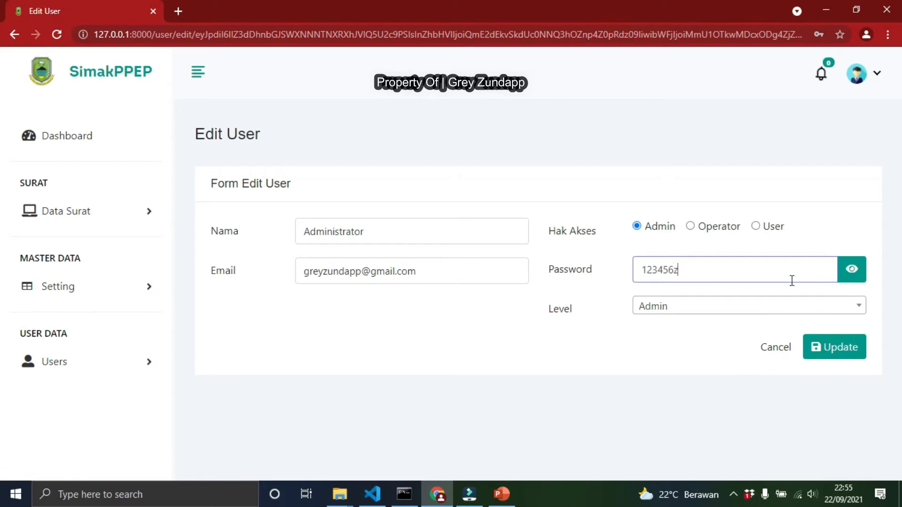
{"action": "key", "text": "ctrl+z"}
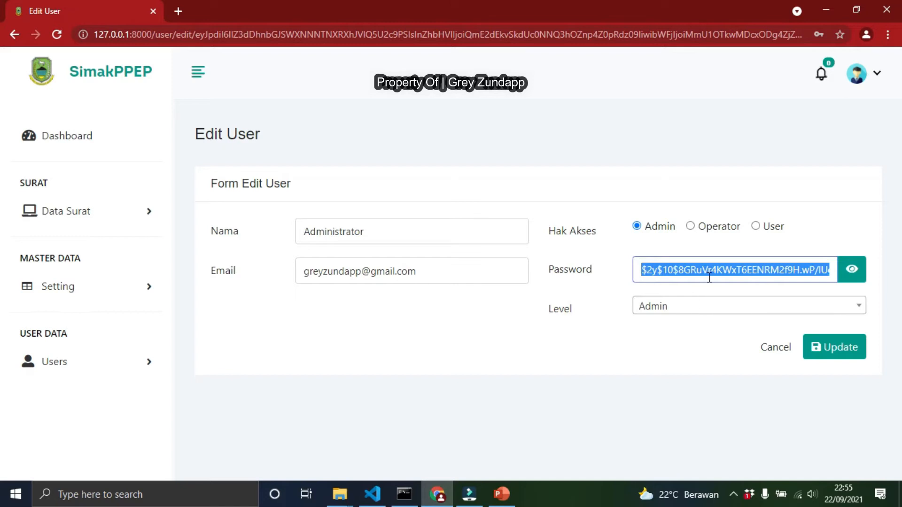
{"action": "left_click", "coordinate": [773, 351]}
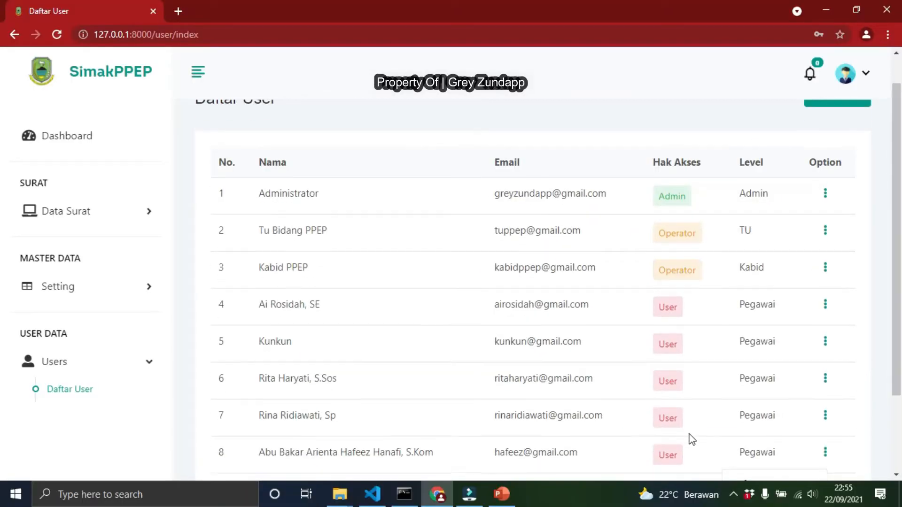
Delete the fifth user in the list and confirm the deletion
{"action": "scroll", "coordinate": [694, 422], "scroll_direction": "up", "scroll_amount": 1}
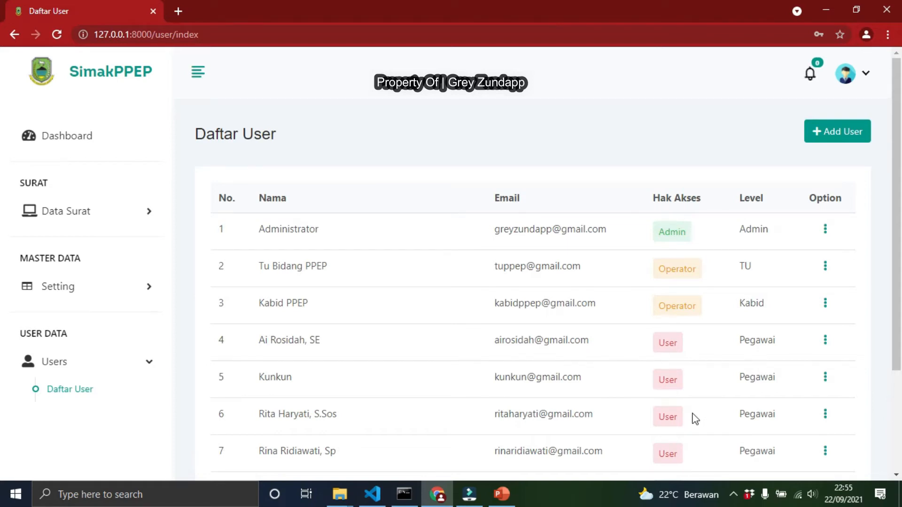
{"action": "left_click", "coordinate": [826, 379]}
{"action": "left_click", "coordinate": [778, 424]}
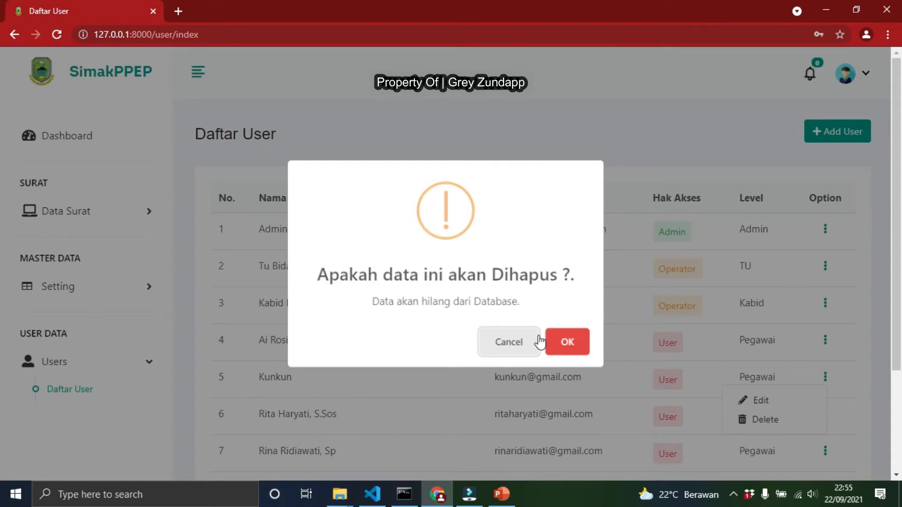
{"action": "left_click", "coordinate": [566, 343]}
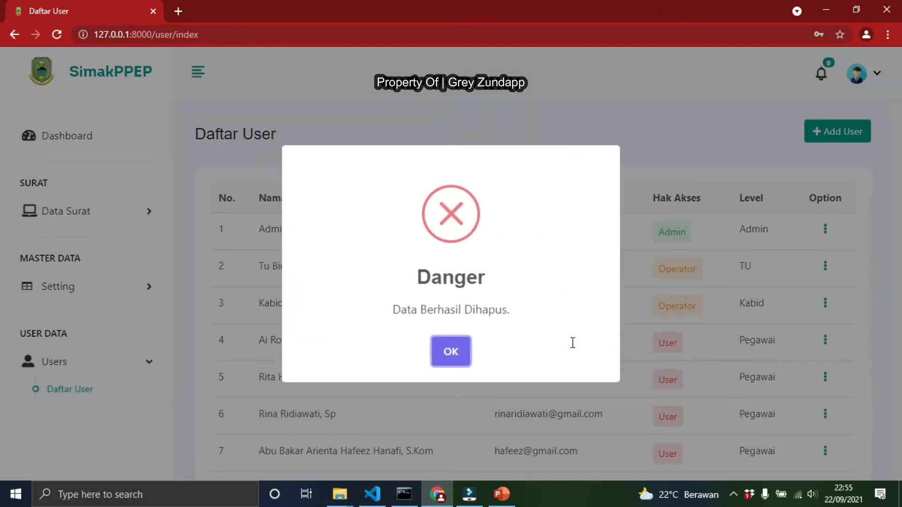
{"action": "left_click", "coordinate": [450, 352]}
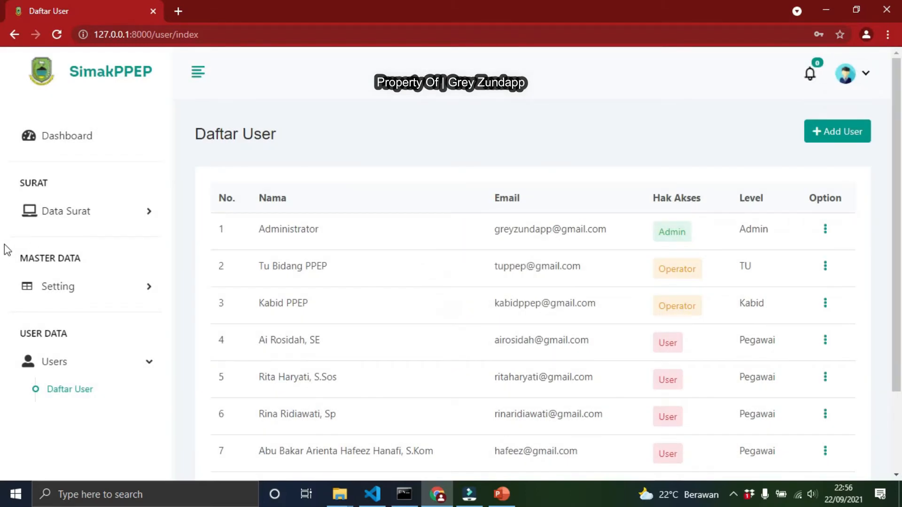
Open the Jenis Surat list from the Setting menu
{"action": "left_click", "coordinate": [121, 298]}
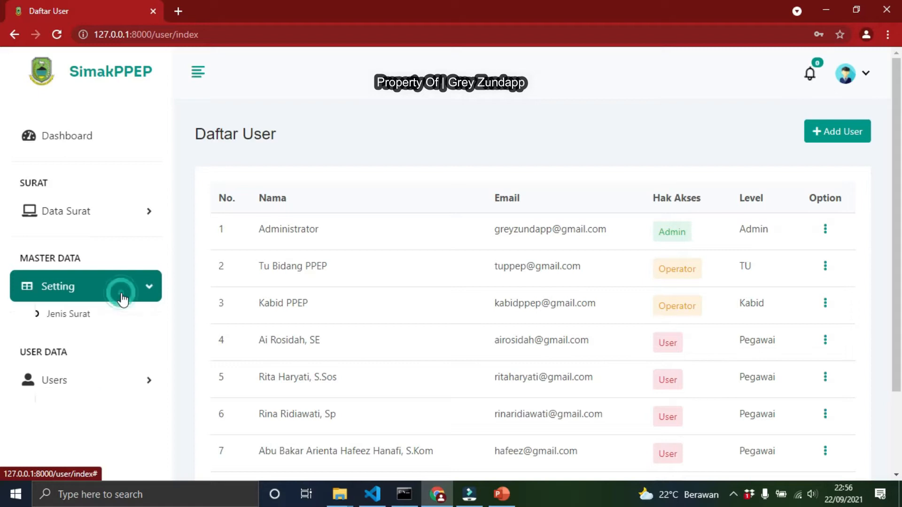
{"action": "left_click", "coordinate": [85, 321]}
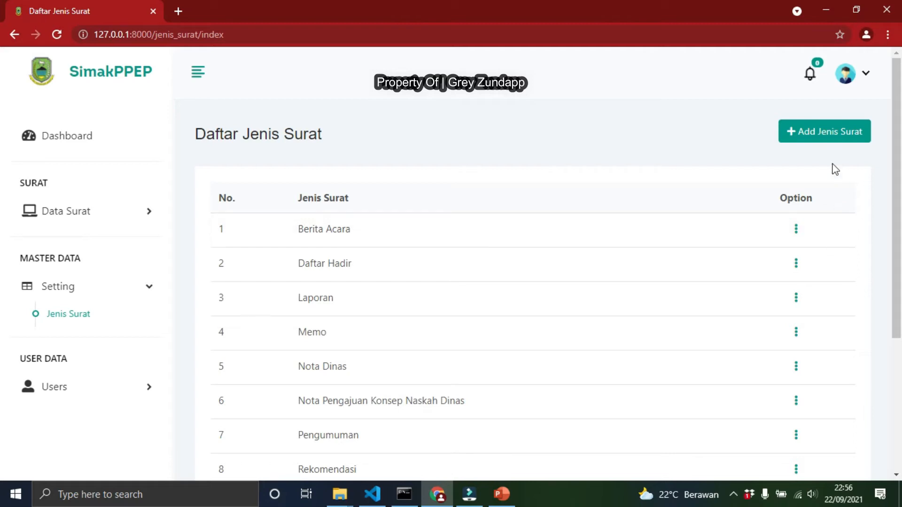
Add a new Jenis Surat named Testing Aja and acknowledge the success notice
{"action": "left_click", "coordinate": [830, 137]}
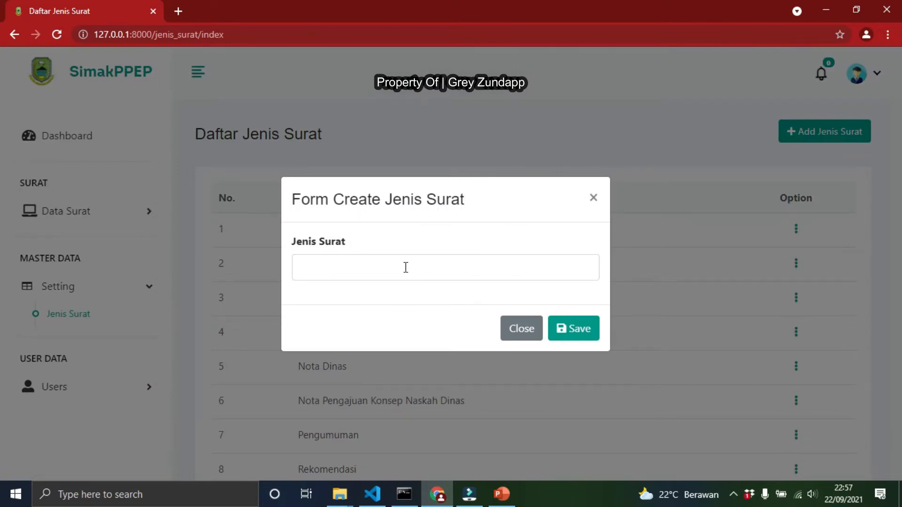
{"action": "left_click", "coordinate": [392, 276]}
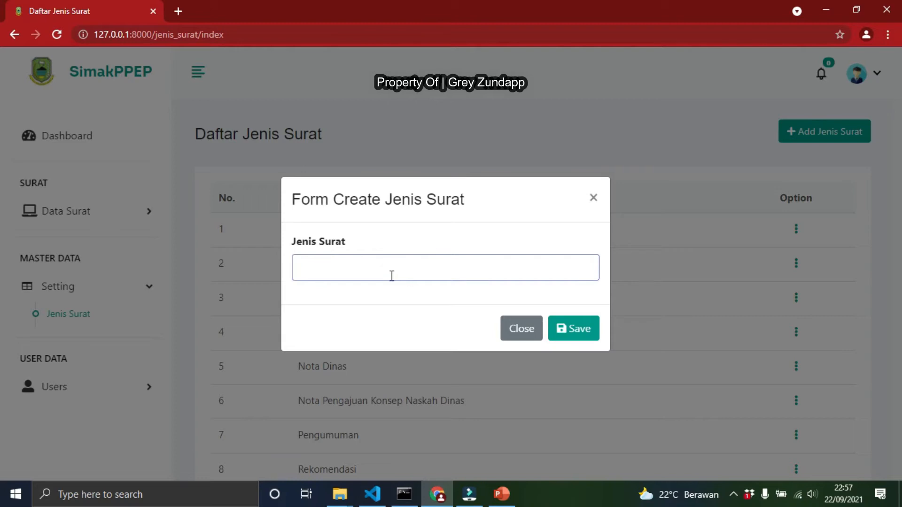
{"action": "type", "text": "Testing AJ"}
{"action": "key", "text": "BackSpace"}
{"action": "key", "text": "BackSpace"}
{"action": "type", "text": "Aja"}
{"action": "left_click", "coordinate": [578, 337]}
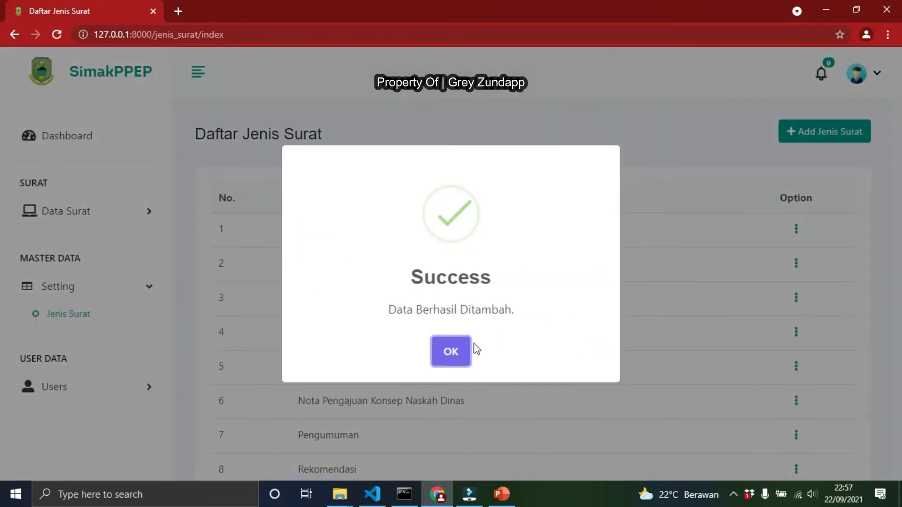
{"action": "left_click", "coordinate": [451, 352]}
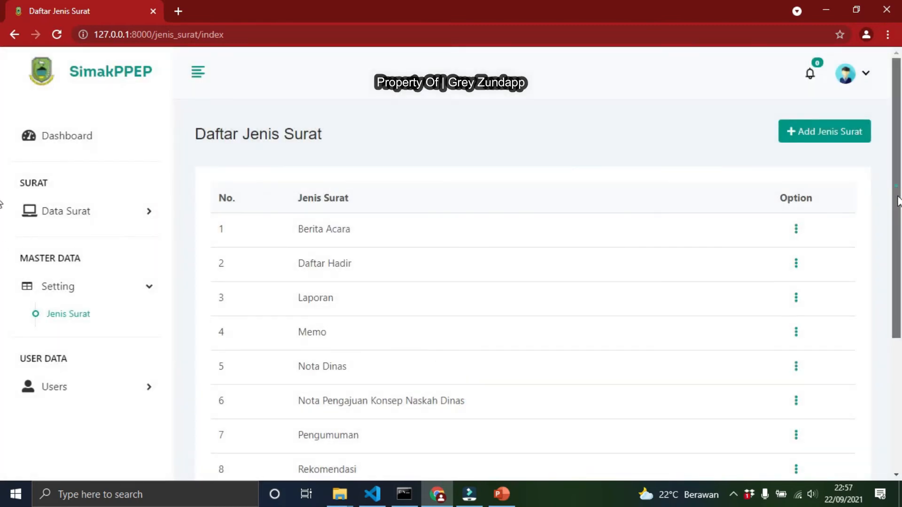
Examine the Jenis Surat pagination summary and go to page 3 of the list
{"action": "scroll", "coordinate": [895, 197], "scroll_direction": "down", "scroll_amount": 4}
{"action": "scroll", "coordinate": [349, 357], "scroll_direction": "up", "scroll_amount": 4}
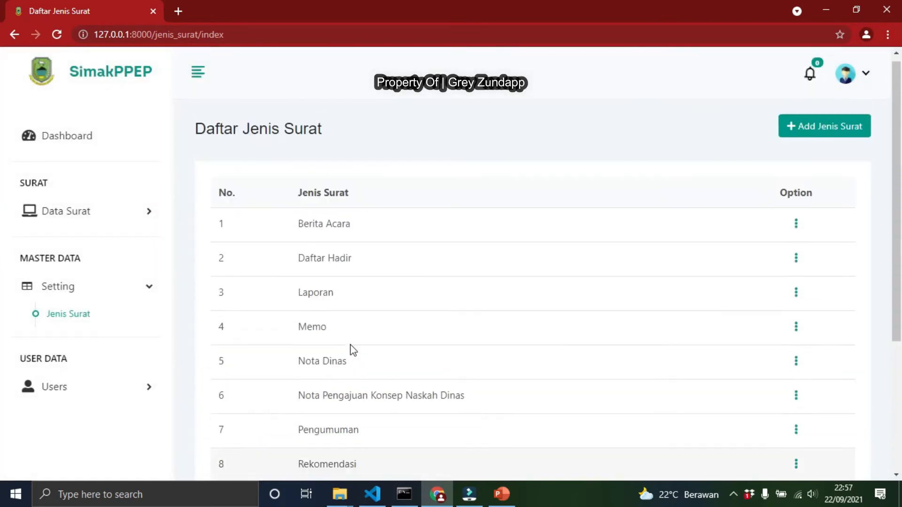
{"action": "scroll", "coordinate": [353, 350], "scroll_direction": "down", "scroll_amount": 4}
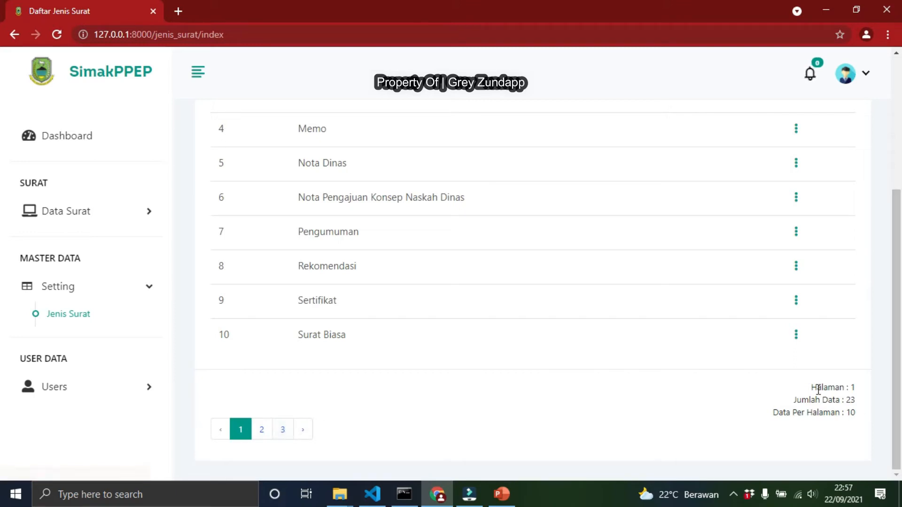
{"action": "left_click_drag", "start_coordinate": [810, 386], "coordinate": [864, 416]}
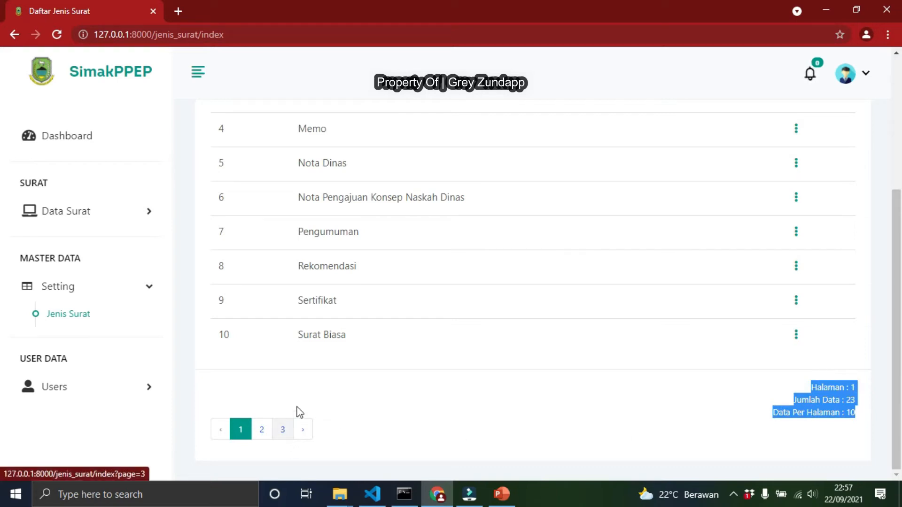
{"action": "left_click", "coordinate": [740, 412]}
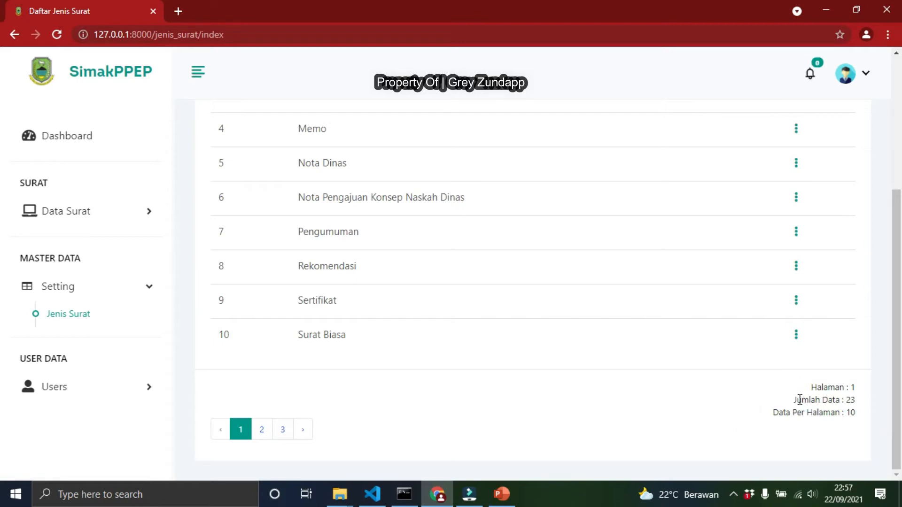
{"action": "left_click_drag", "start_coordinate": [794, 402], "coordinate": [856, 400]}
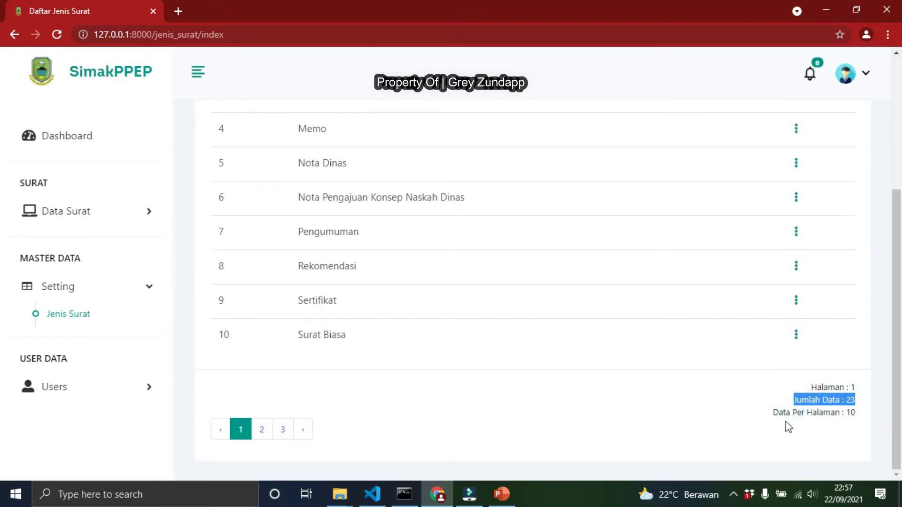
{"action": "left_click_drag", "start_coordinate": [774, 413], "coordinate": [865, 416]}
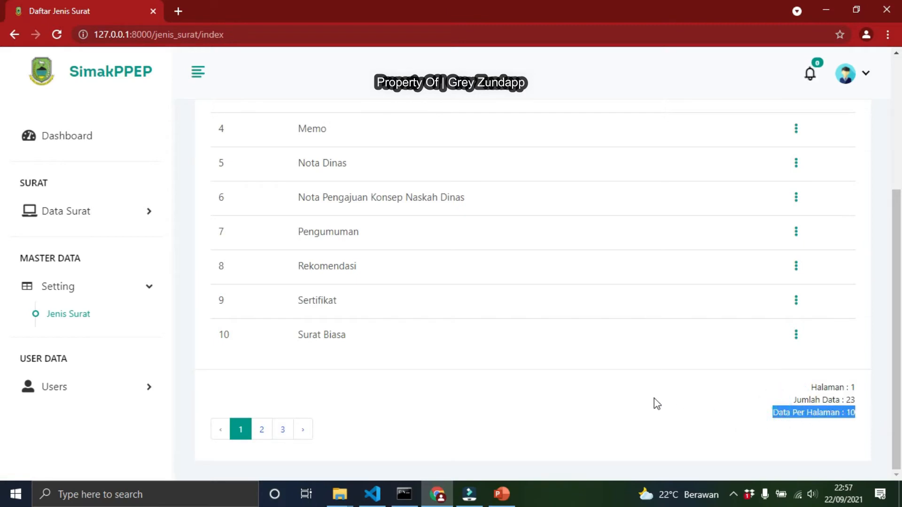
{"action": "left_click", "coordinate": [286, 432]}
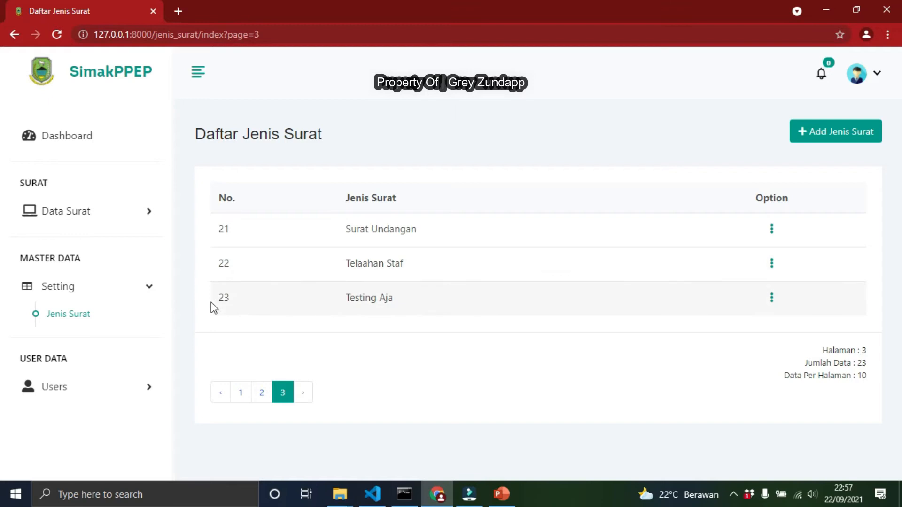
Edit the Testing Aja entry, renaming it to Testing Aja Lagi, and acknowledge the notice
{"action": "left_click_drag", "start_coordinate": [220, 300], "coordinate": [732, 292]}
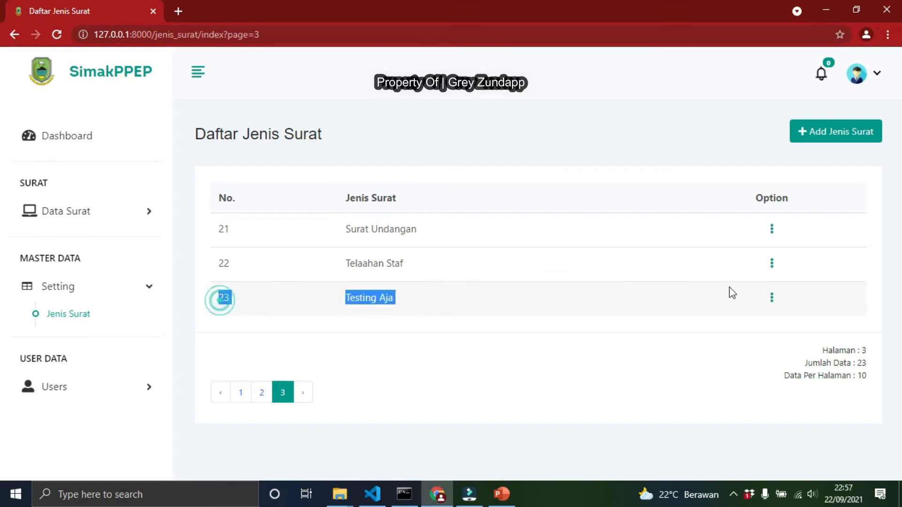
{"action": "left_click", "coordinate": [772, 301]}
{"action": "left_click", "coordinate": [710, 255]}
{"action": "left_click", "coordinate": [390, 269]}
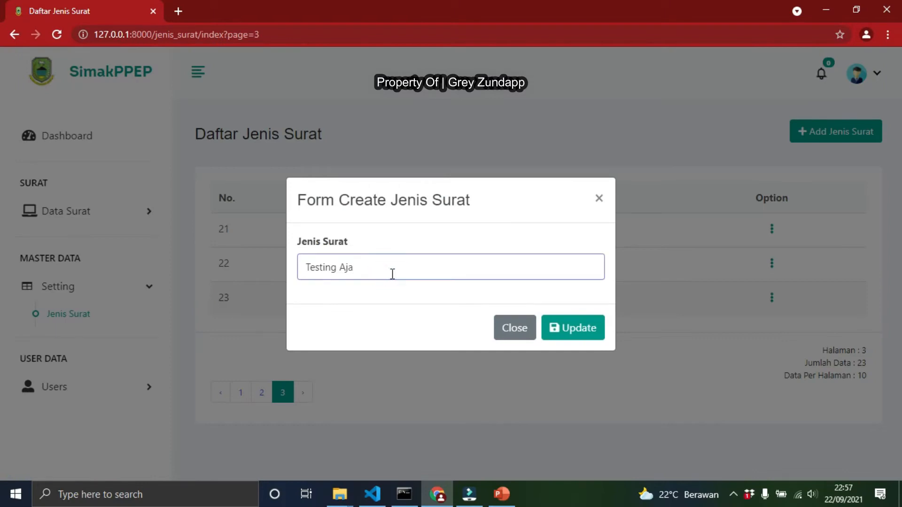
{"action": "type", "text": "La"}
{"action": "left_click", "coordinate": [568, 330]}
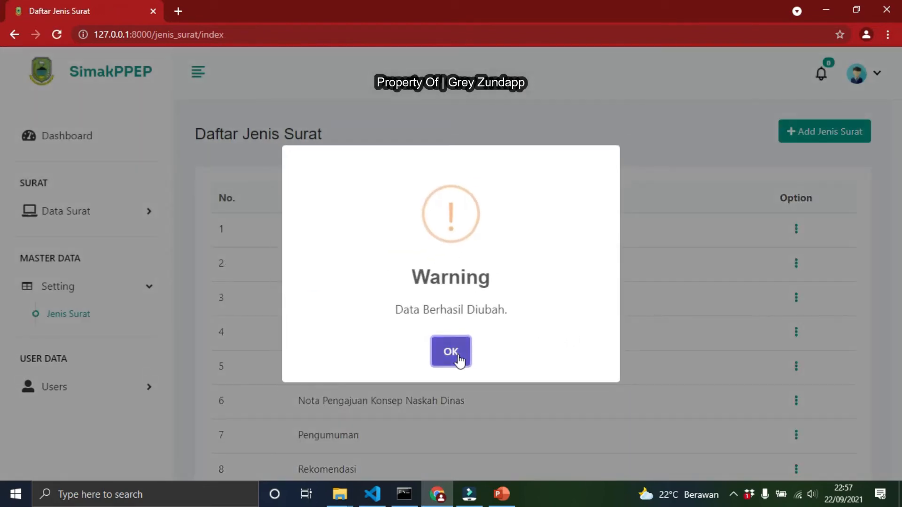
{"action": "left_click", "coordinate": [455, 354]}
Return to page 3 and delete the Testing Aja Lagi entry, confirming the deletion
{"action": "scroll", "coordinate": [673, 297], "scroll_direction": "down", "scroll_amount": 4}
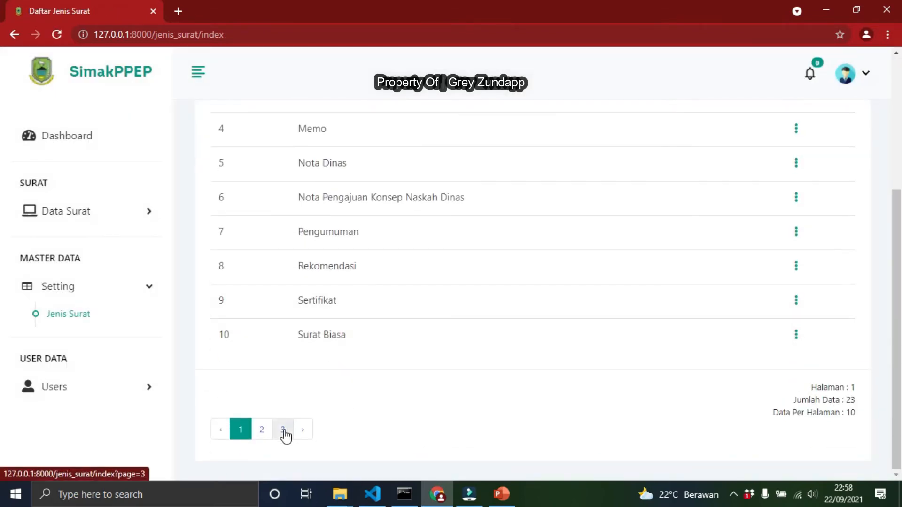
{"action": "scroll", "coordinate": [335, 341], "scroll_direction": "up", "scroll_amount": 4}
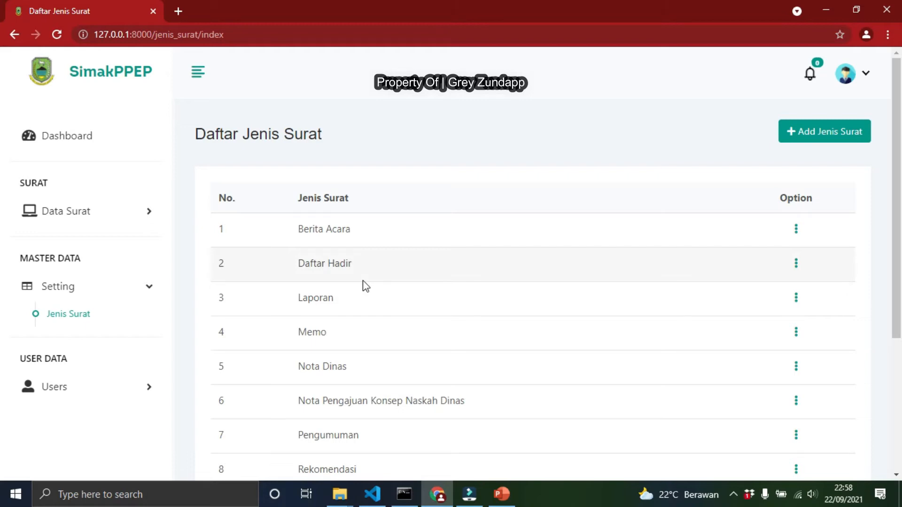
{"action": "scroll", "coordinate": [366, 286], "scroll_direction": "down", "scroll_amount": 3}
{"action": "scroll", "coordinate": [365, 285], "scroll_direction": "up", "scroll_amount": 3}
{"action": "scroll", "coordinate": [366, 286], "scroll_direction": "down", "scroll_amount": 4}
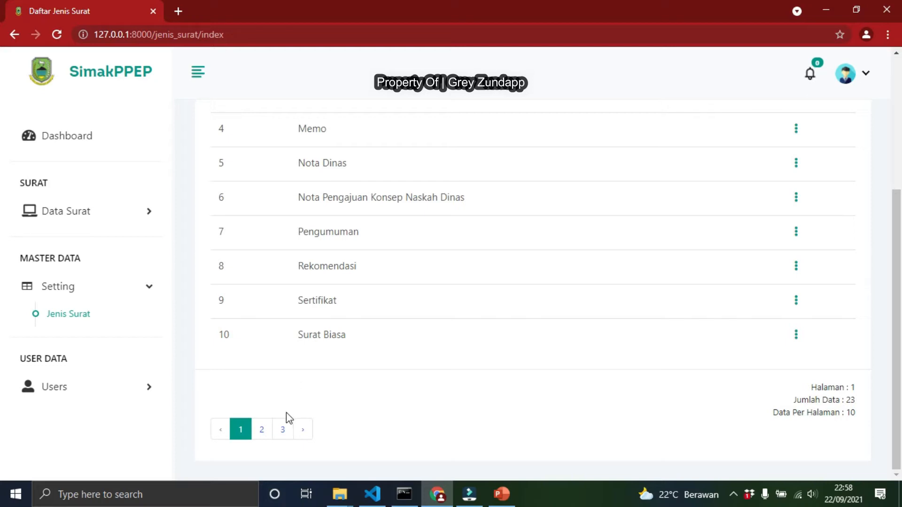
{"action": "left_click", "coordinate": [283, 437]}
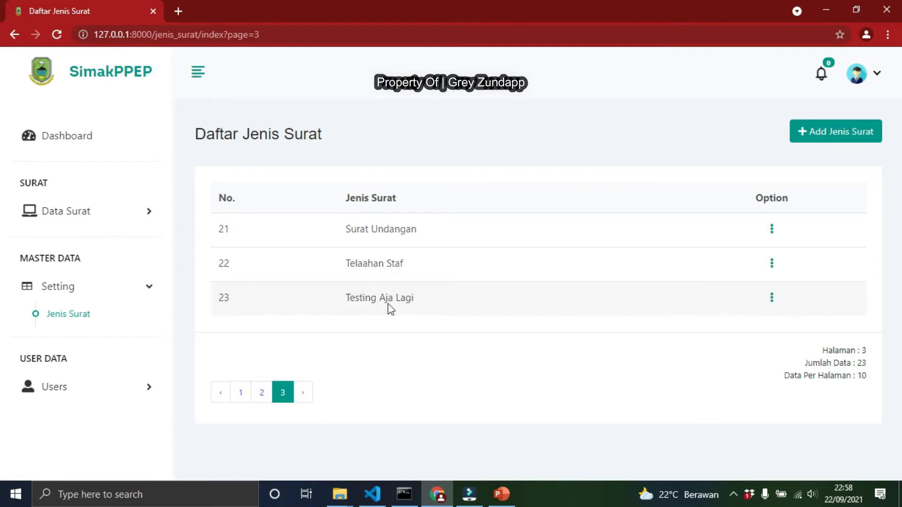
{"action": "left_click", "coordinate": [772, 298]}
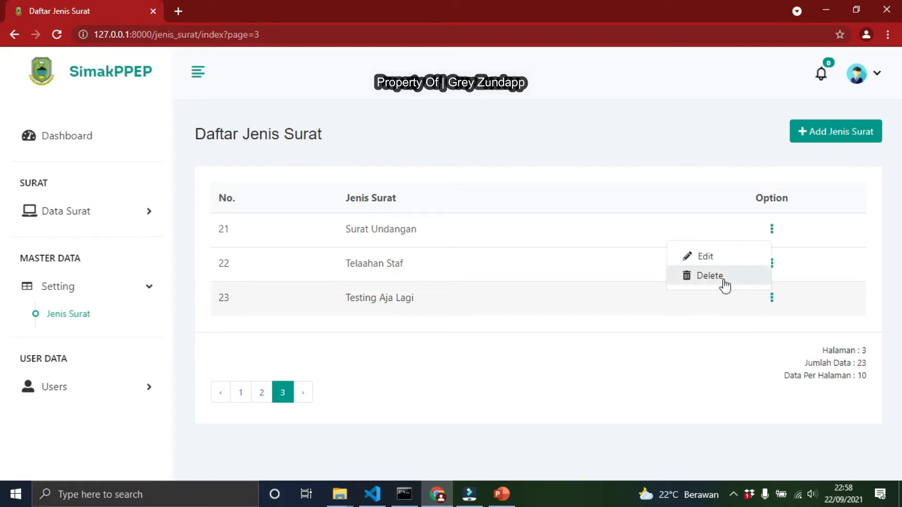
{"action": "left_click", "coordinate": [710, 276]}
{"action": "left_click", "coordinate": [585, 341]}
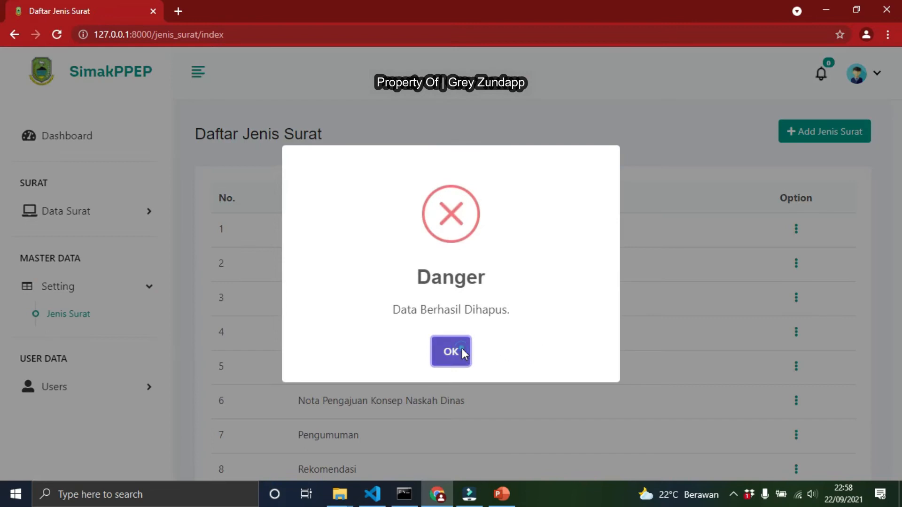
{"action": "left_click", "coordinate": [461, 351]}
Log out of the Administrator account from the profile menu
{"action": "left_click", "coordinate": [93, 224]}
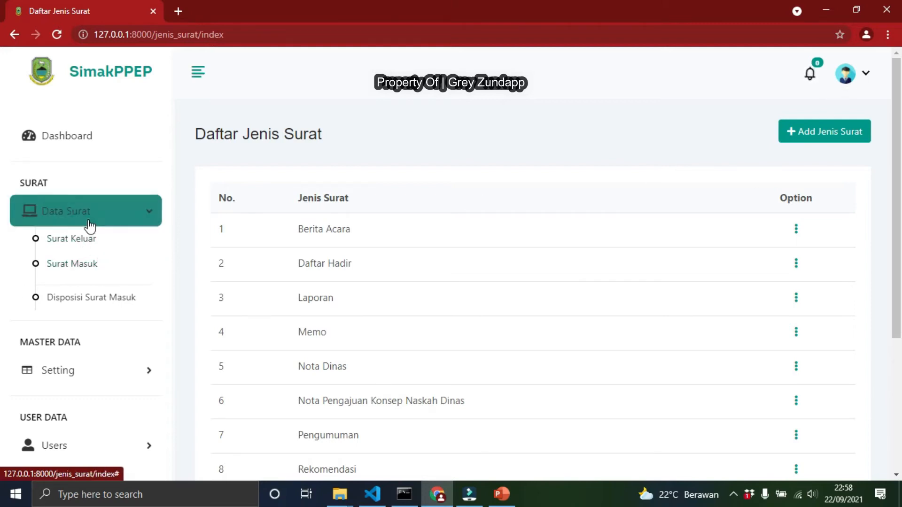
{"action": "scroll", "coordinate": [83, 296], "scroll_direction": "down", "scroll_amount": 4}
{"action": "scroll", "coordinate": [355, 305], "scroll_direction": "down", "scroll_amount": 1}
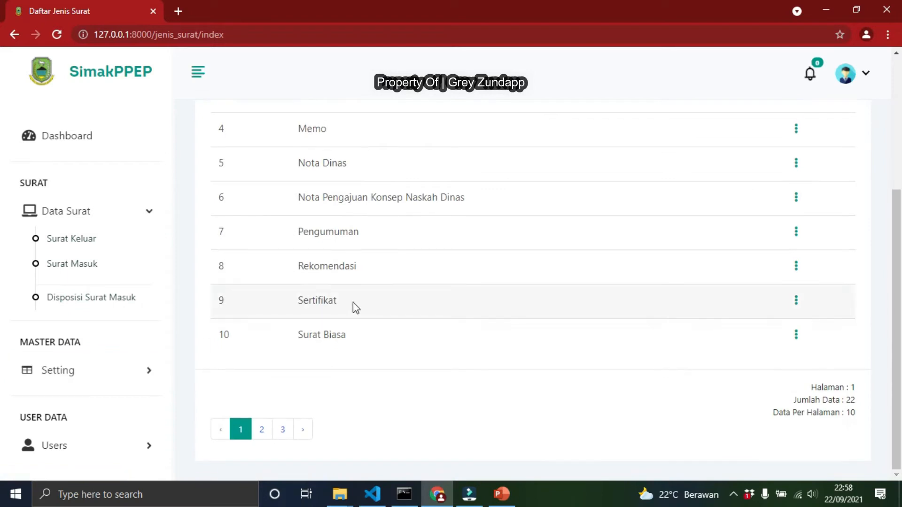
{"action": "left_click", "coordinate": [26, 449]}
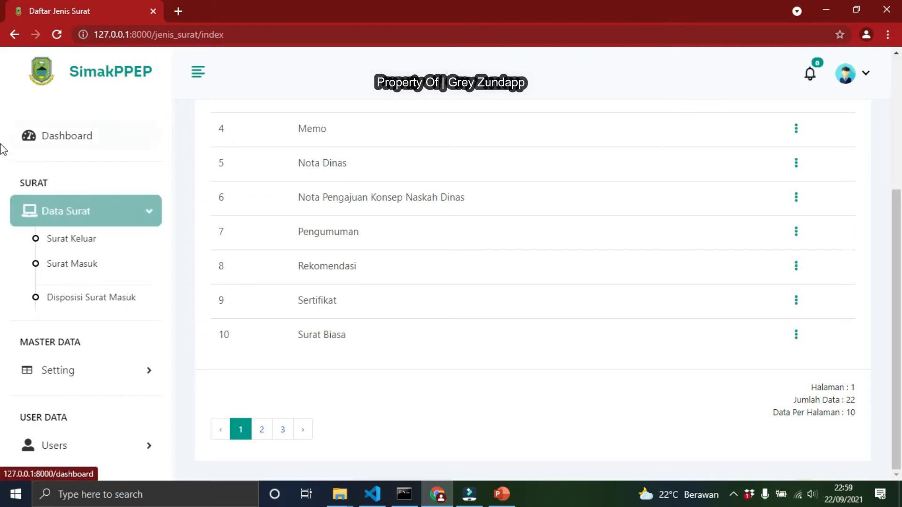
{"action": "left_click", "coordinate": [848, 79]}
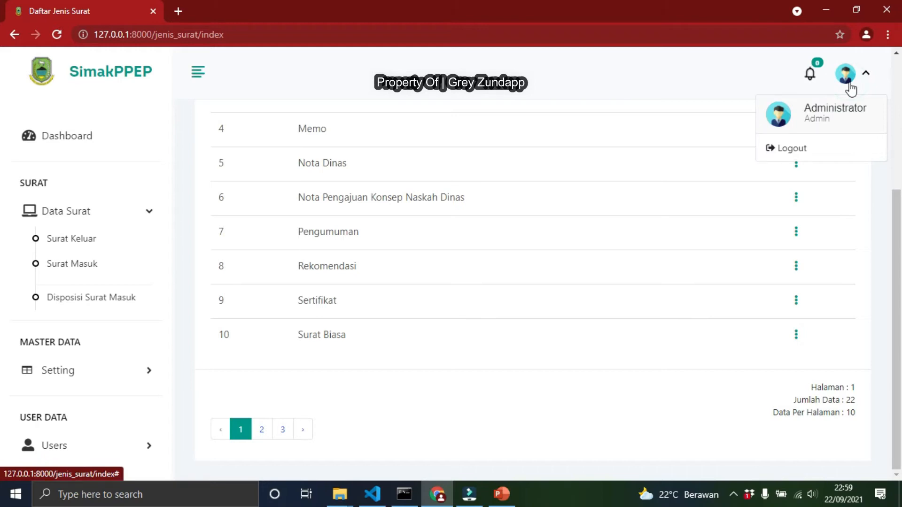
{"action": "left_click", "coordinate": [806, 144]}
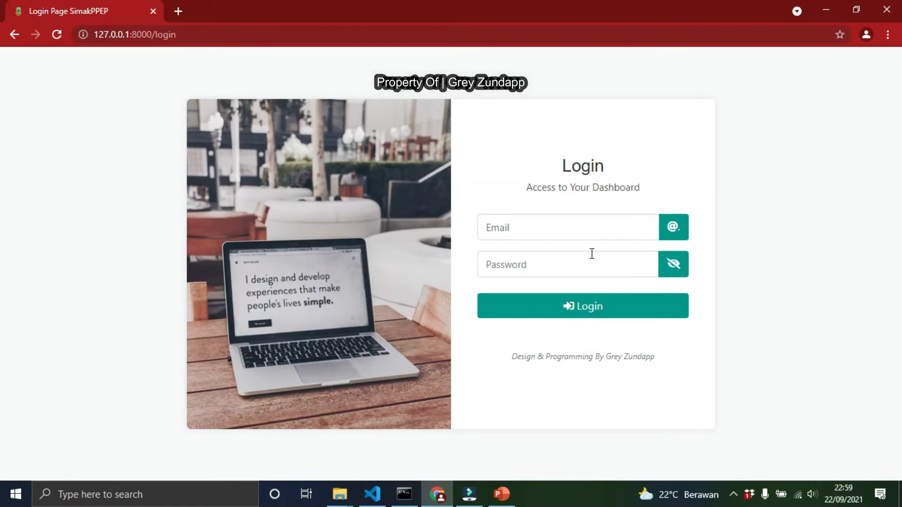
Log in as the PPEP user by entering its e-mail address and account password
{"action": "left_click", "coordinate": [523, 226]}
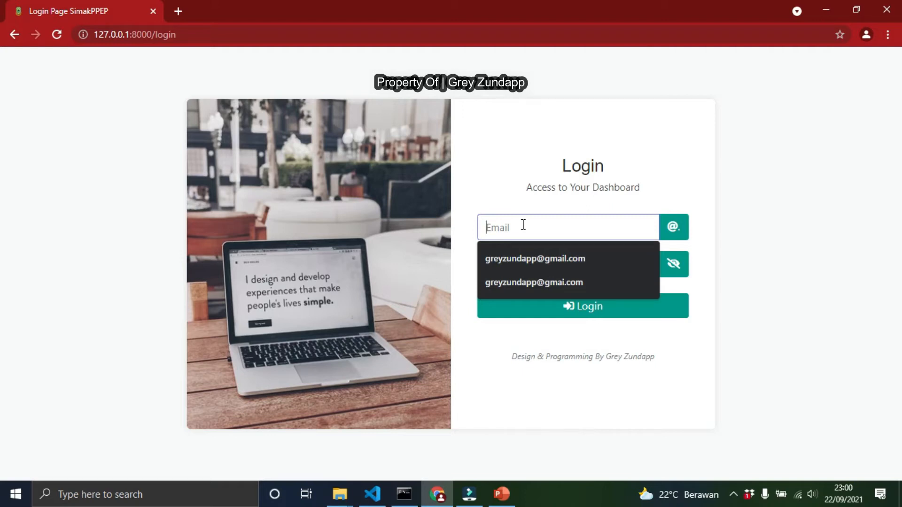
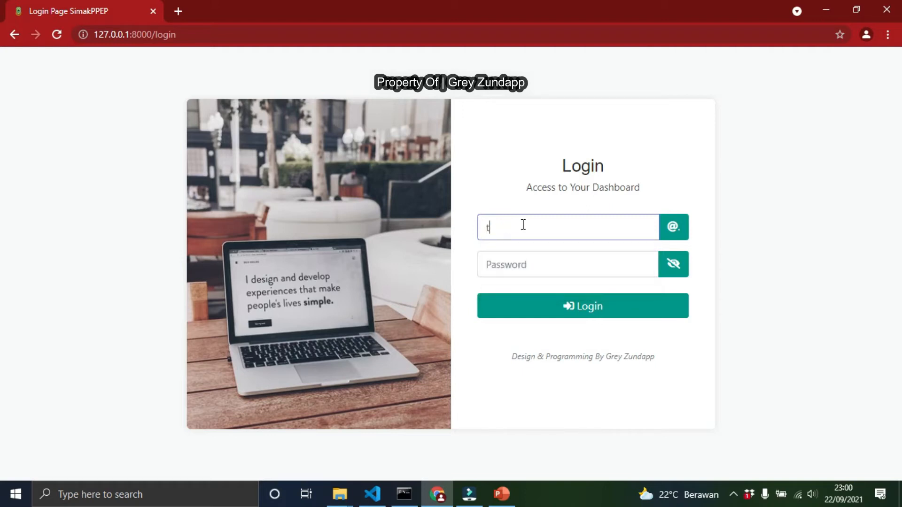
{"action": "key", "text": "Tab"}
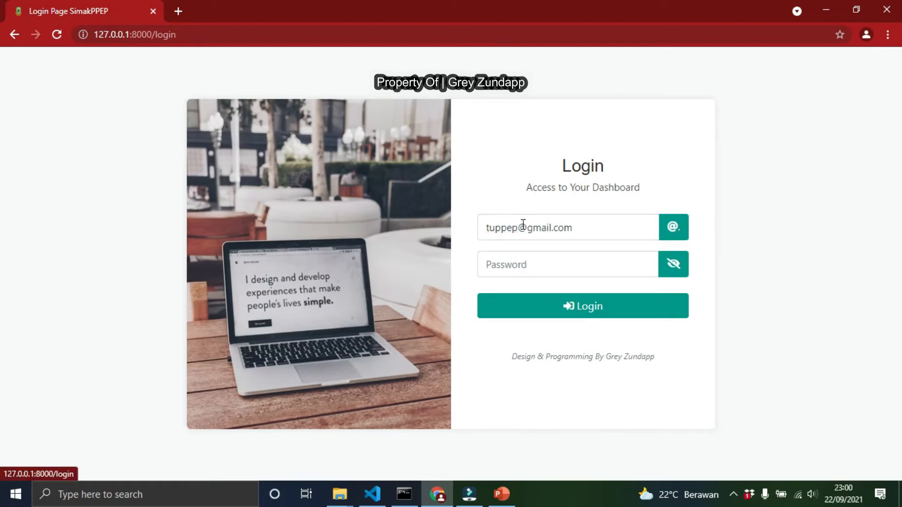
{"action": "left_click", "coordinate": [550, 266]}
{"action": "type", "text": "123456"}
{"action": "left_click", "coordinate": [568, 308]}
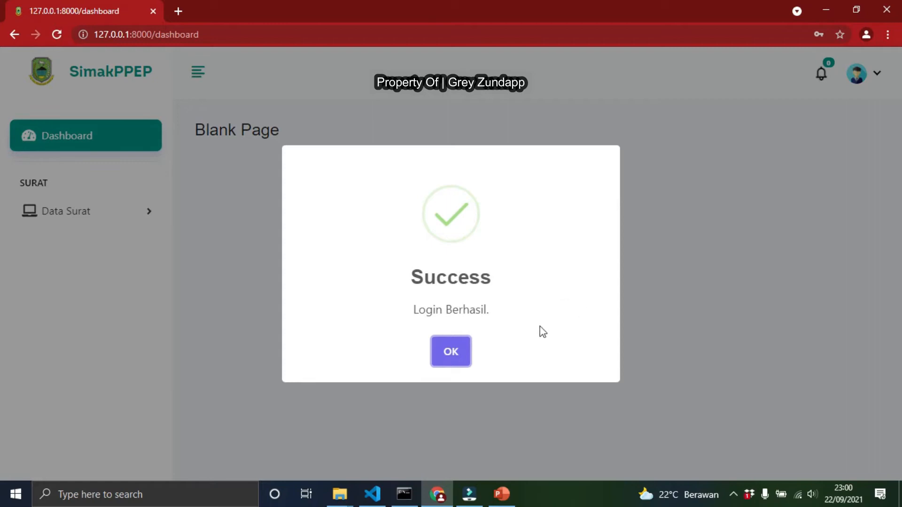
{"action": "left_click", "coordinate": [451, 354]}
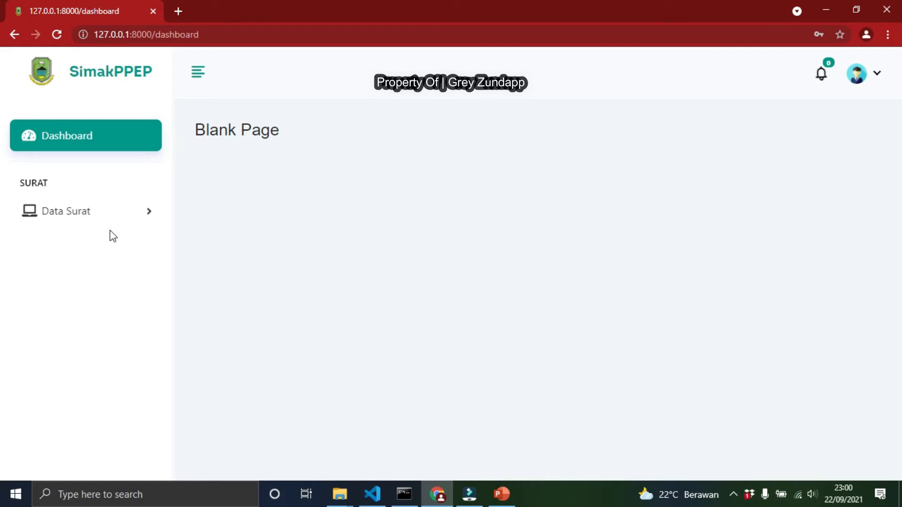
Open the Surat Keluar list, review its Add Surat Keluar form, and cancel back to the list
{"action": "left_click", "coordinate": [96, 228]}
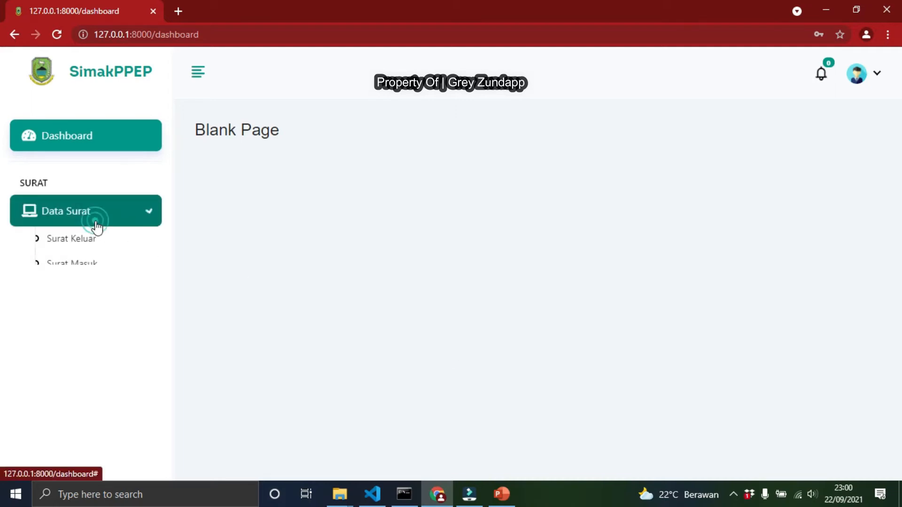
{"action": "left_click", "coordinate": [84, 243]}
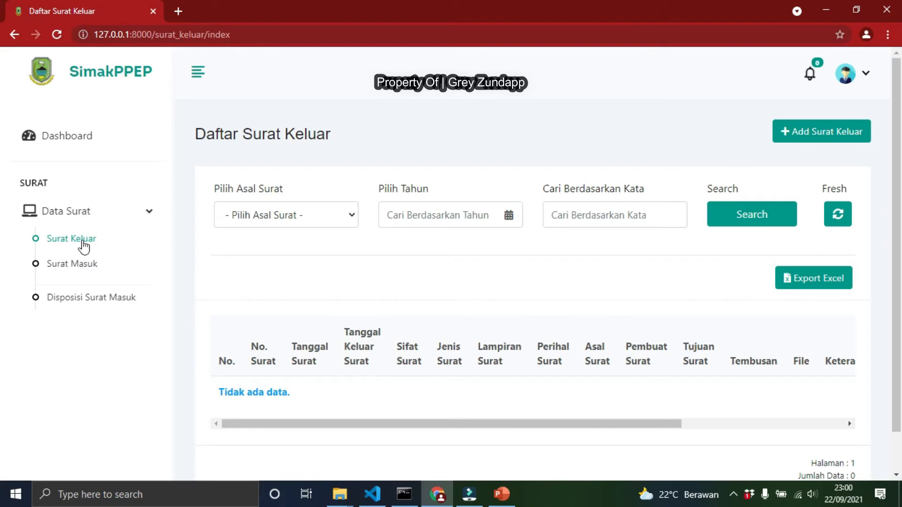
{"action": "left_click", "coordinate": [840, 138]}
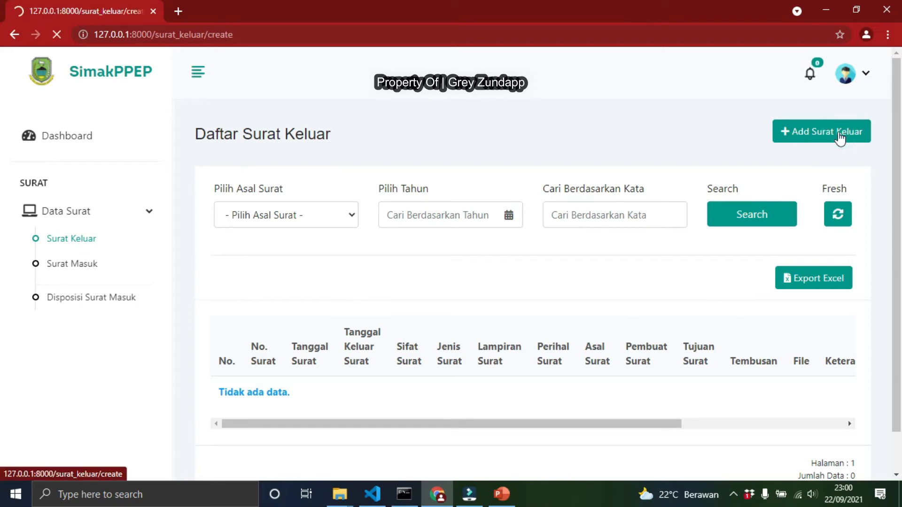
{"action": "scroll", "coordinate": [441, 330], "scroll_direction": "down", "scroll_amount": 4}
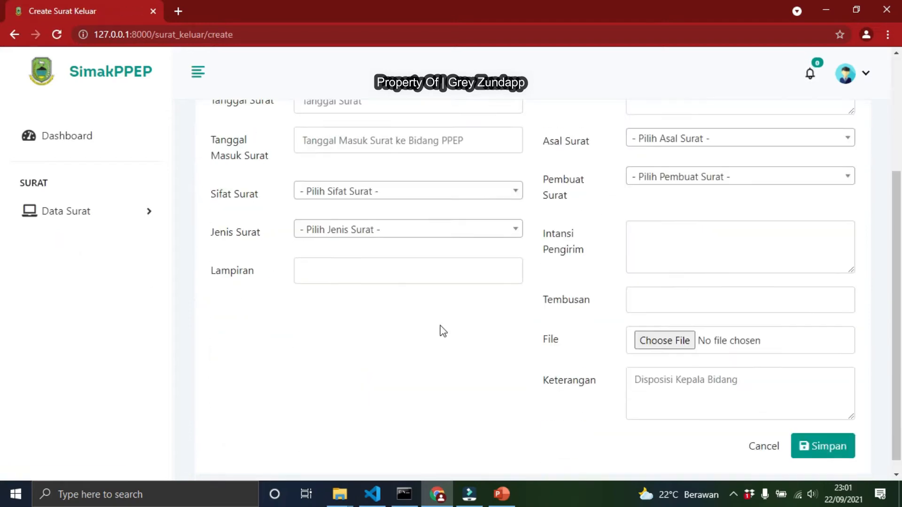
{"action": "left_click", "coordinate": [756, 432]}
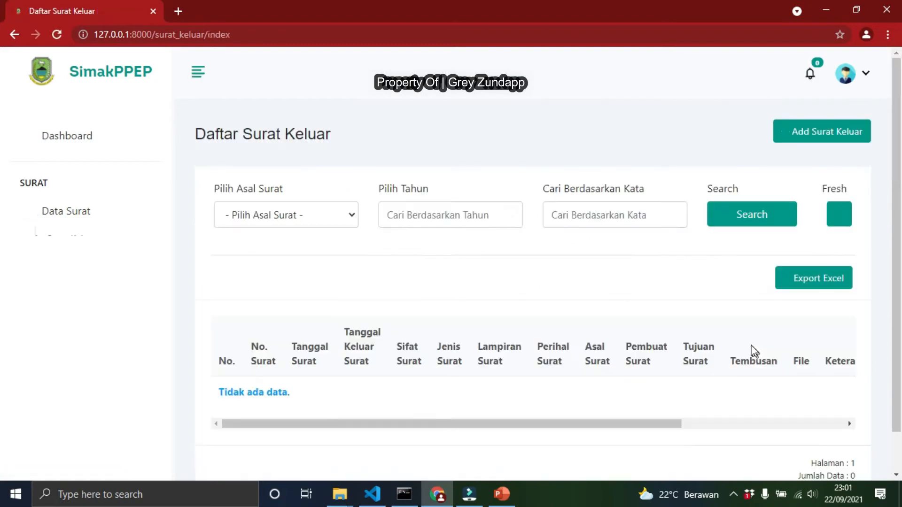
Open the Add Surat Keluar form and enter 123 as the No. Surat
{"action": "left_click", "coordinate": [818, 142]}
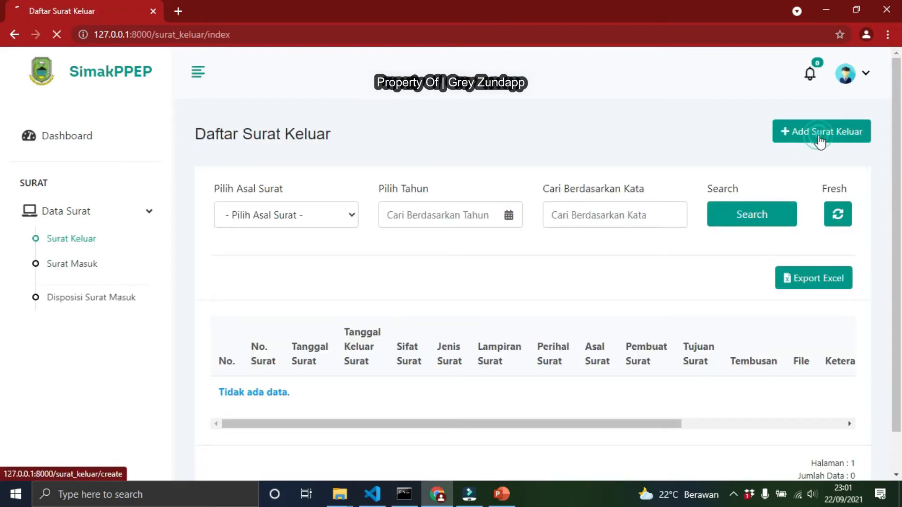
{"action": "scroll", "coordinate": [339, 226], "scroll_direction": "down", "scroll_amount": 2}
{"action": "left_click", "coordinate": [358, 167]}
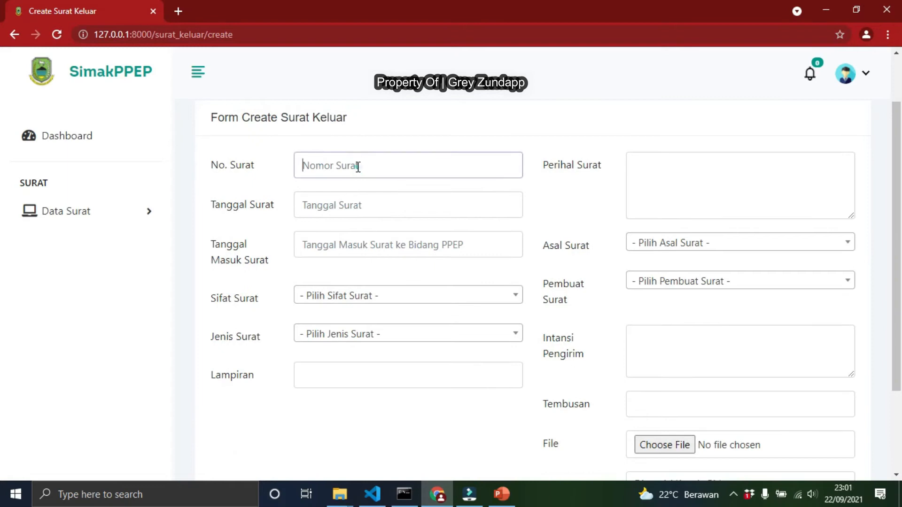
{"action": "type", "text": "123"}
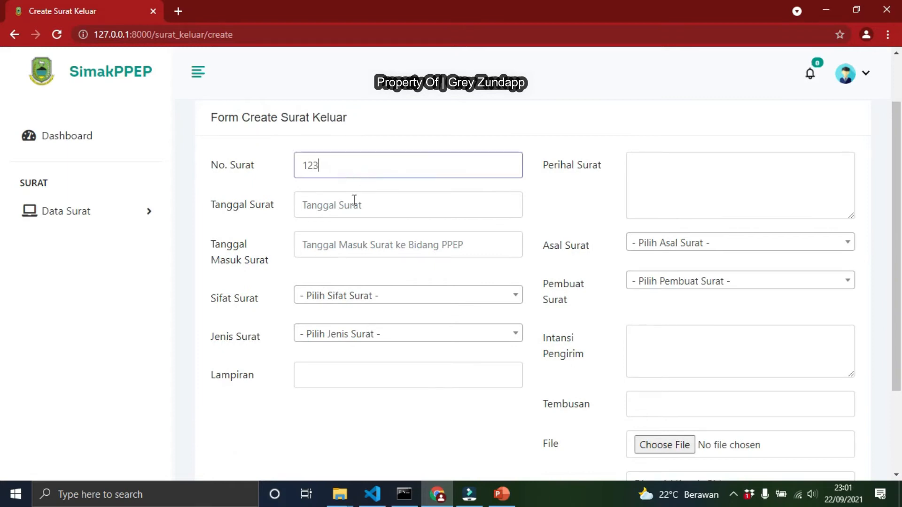
Set Tanggal Surat to 2021-09-22 and Tanggal Masuk Surat to 2021-09-23 using the date pickers
{"action": "left_click", "coordinate": [341, 207]}
{"action": "left_click", "coordinate": [385, 303]}
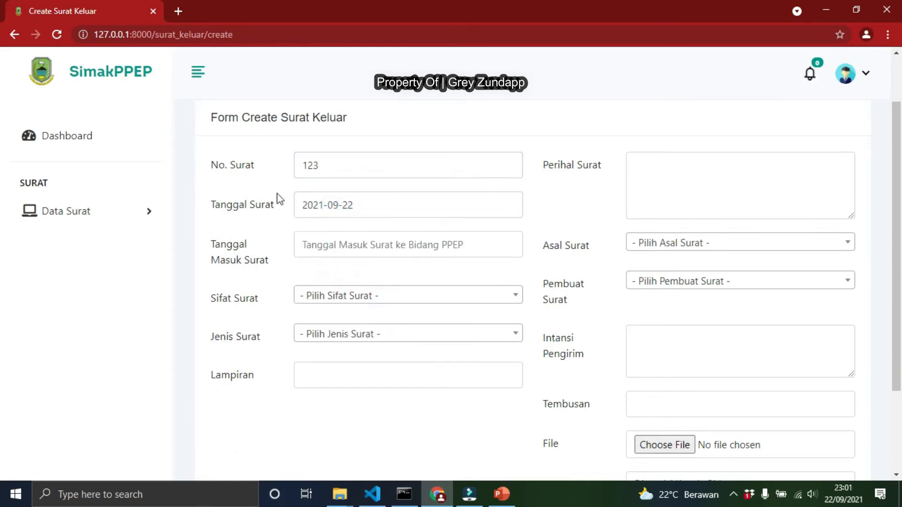
{"action": "left_click", "coordinate": [347, 244]}
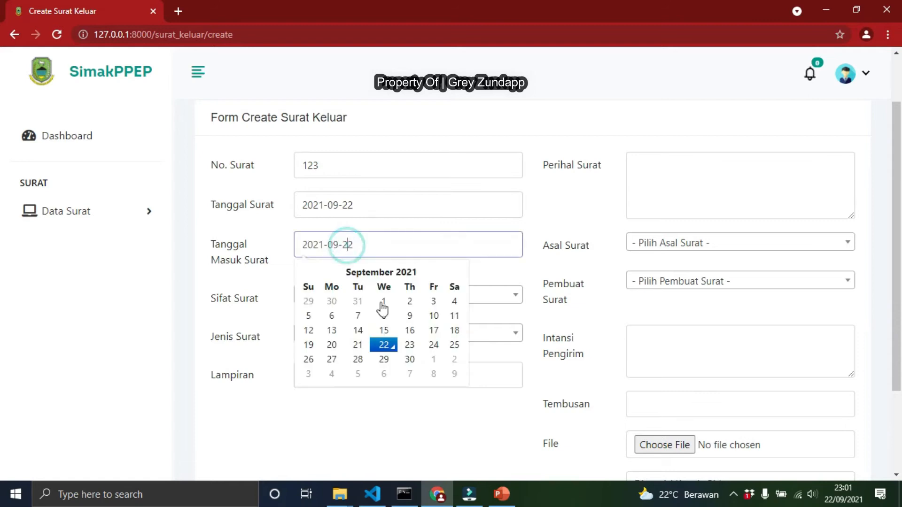
{"action": "left_click", "coordinate": [410, 346]}
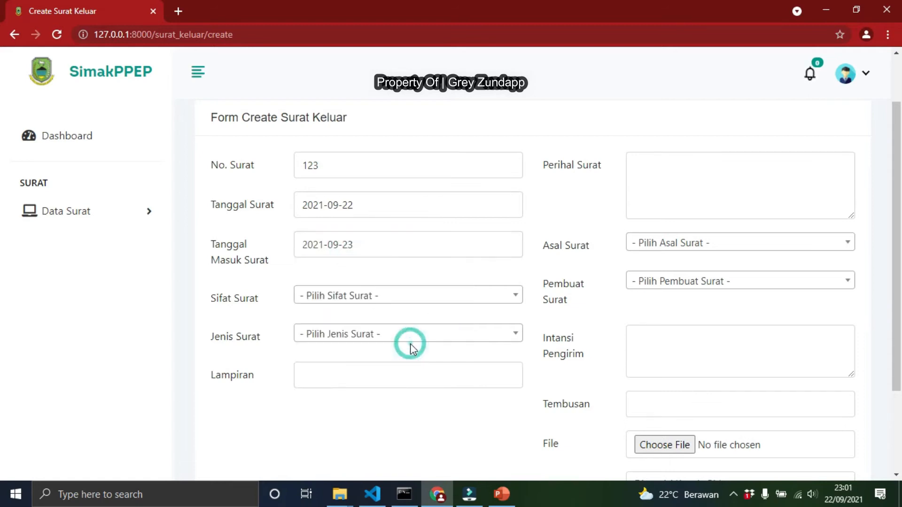
Choose Rahasia as the Sifat Surat by searching the dropdown
{"action": "left_click", "coordinate": [380, 302]}
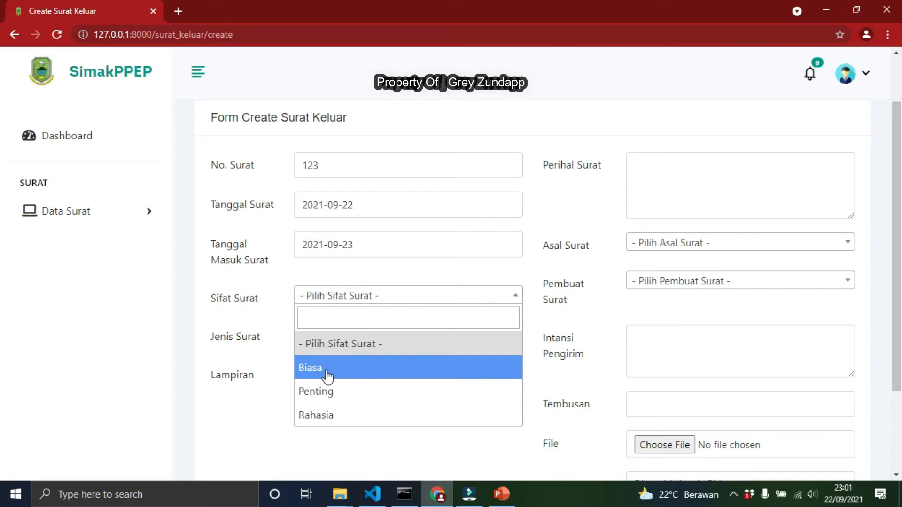
{"action": "type", "text": "rah"}
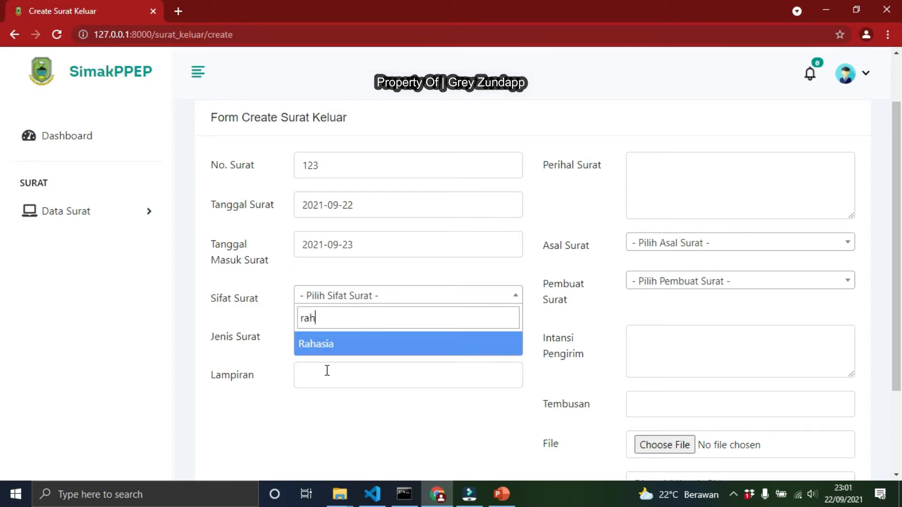
{"action": "left_click", "coordinate": [324, 353]}
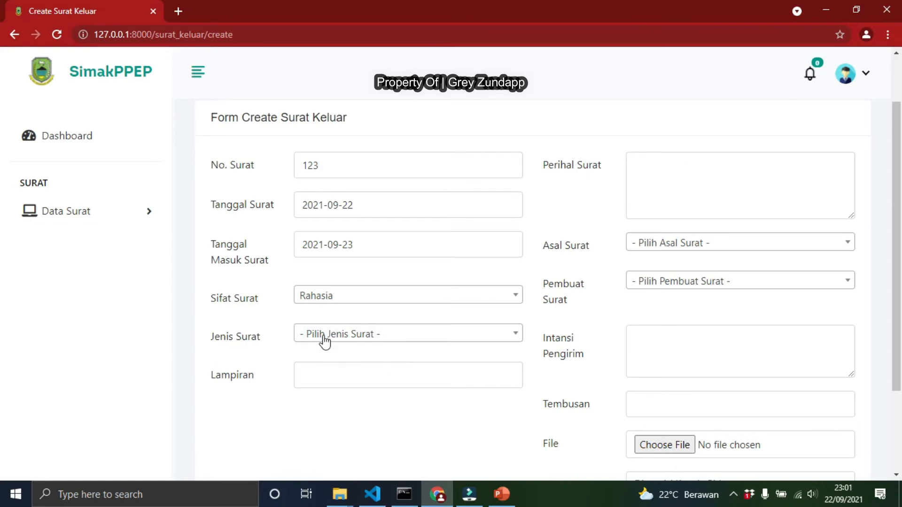
Browse the Jenis Surat options and select Nota Pengajuan Konsep Naskah Dinas
{"action": "left_click", "coordinate": [322, 339]}
{"action": "scroll", "coordinate": [374, 262], "scroll_direction": "down", "scroll_amount": 2}
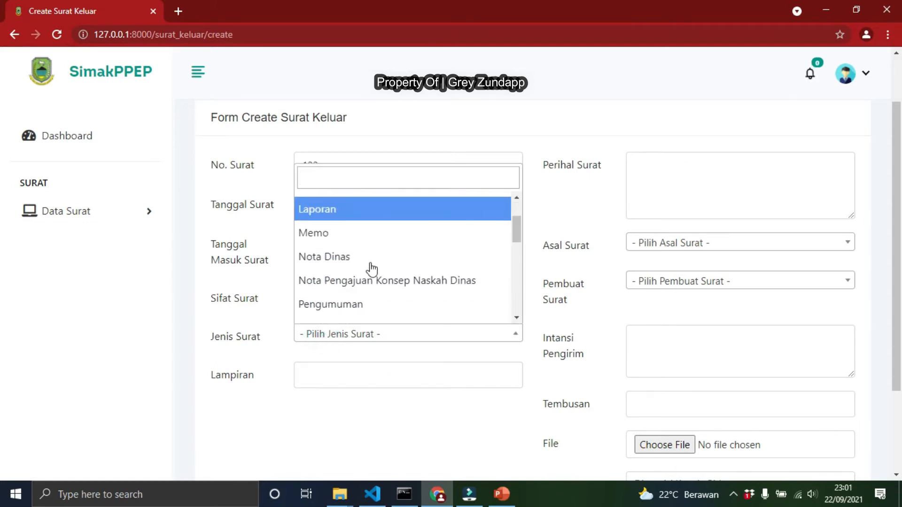
{"action": "mouse_move", "coordinate": [514, 227]}
{"action": "left_mouse_down"}
{"action": "mouse_move", "coordinate": [515, 318]}
{"action": "mouse_move", "coordinate": [515, 215]}
{"action": "left_mouse_up"}
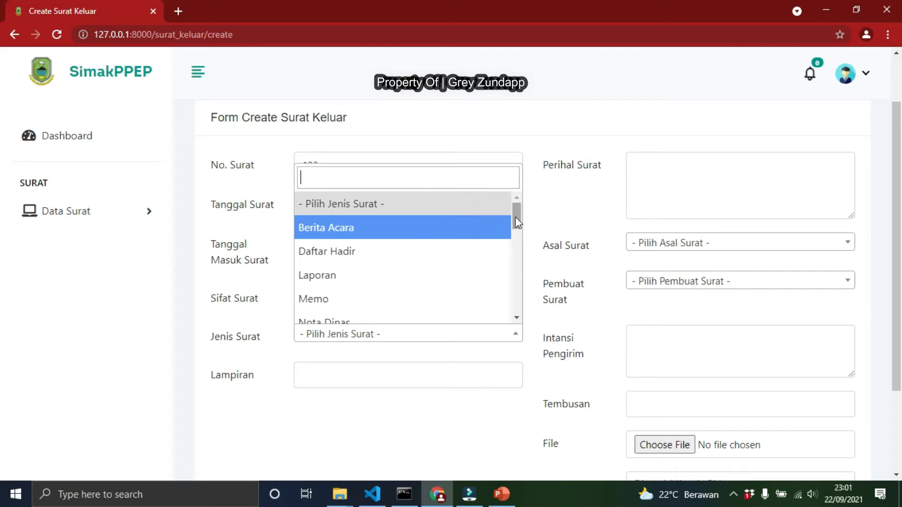
{"action": "left_click_drag", "start_coordinate": [517, 217], "coordinate": [520, 310]}
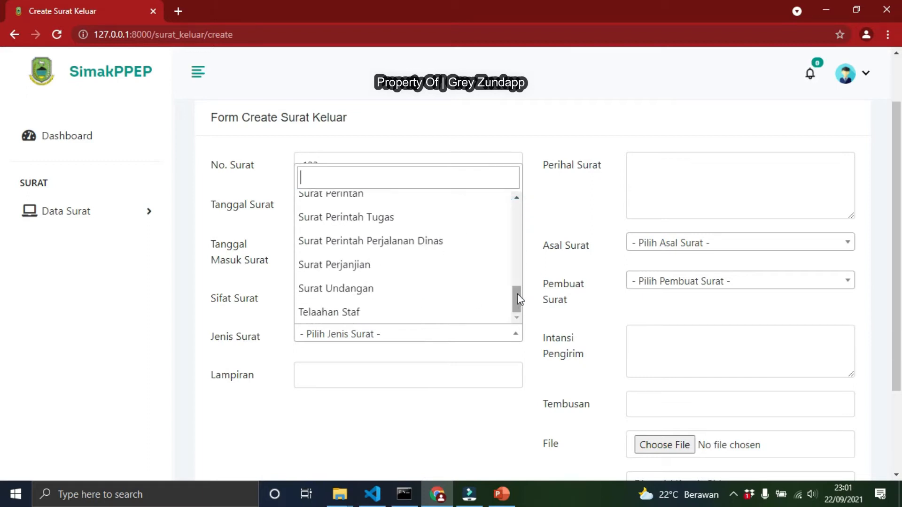
{"action": "scroll", "coordinate": [517, 292], "scroll_direction": "up", "scroll_amount": 8}
{"action": "mouse_move", "coordinate": [518, 210]}
{"action": "left_mouse_down"}
{"action": "mouse_move", "coordinate": [518, 306]}
{"action": "mouse_move", "coordinate": [512, 212]}
{"action": "left_mouse_up"}
{"action": "left_click", "coordinate": [440, 176]}
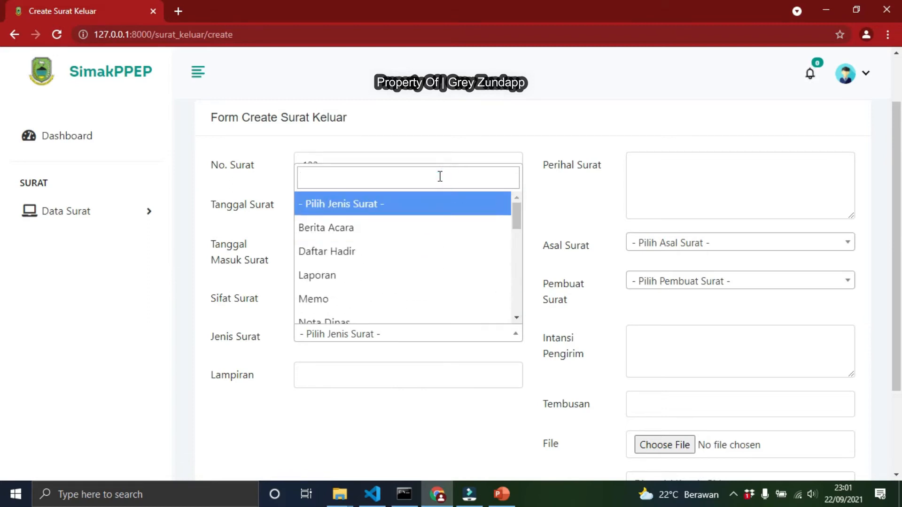
{"action": "type", "text": "nota"}
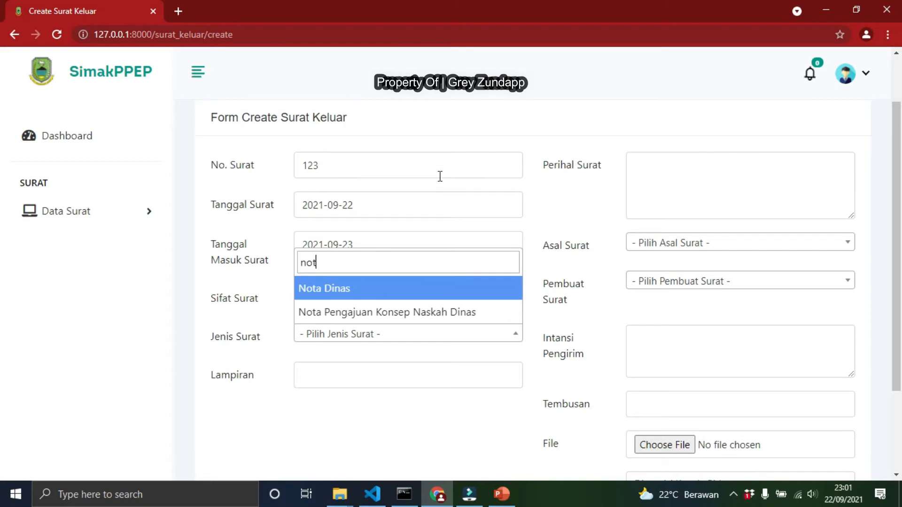
{"action": "left_click", "coordinate": [372, 319]}
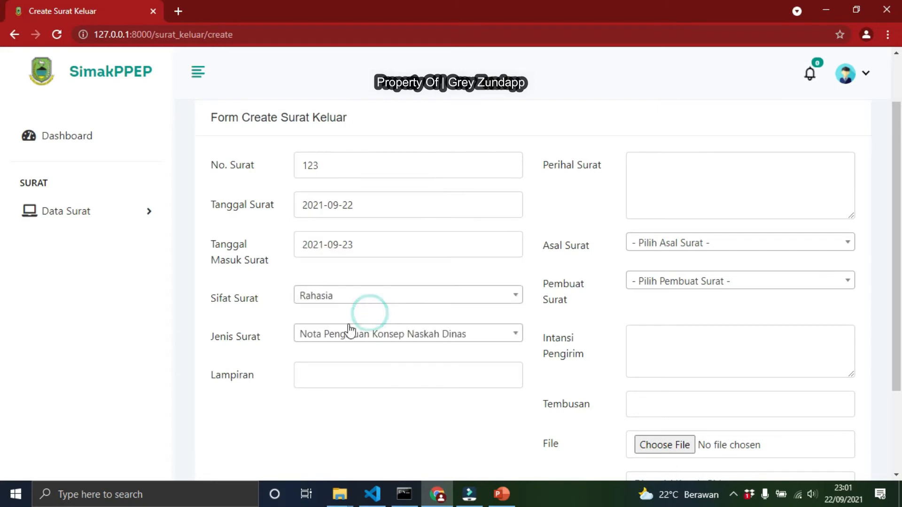
Enter 1 Berkas as the Lampiran
{"action": "left_click", "coordinate": [346, 385]}
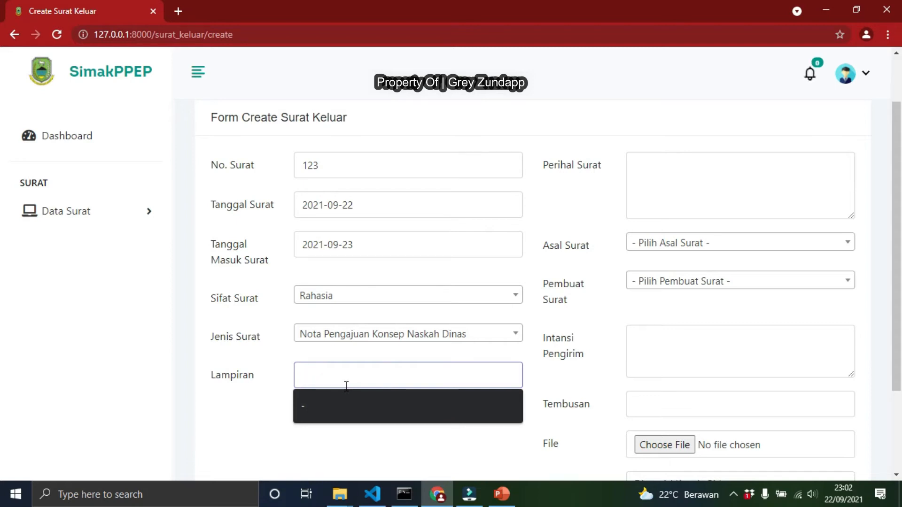
{"action": "type", "text": "1"}
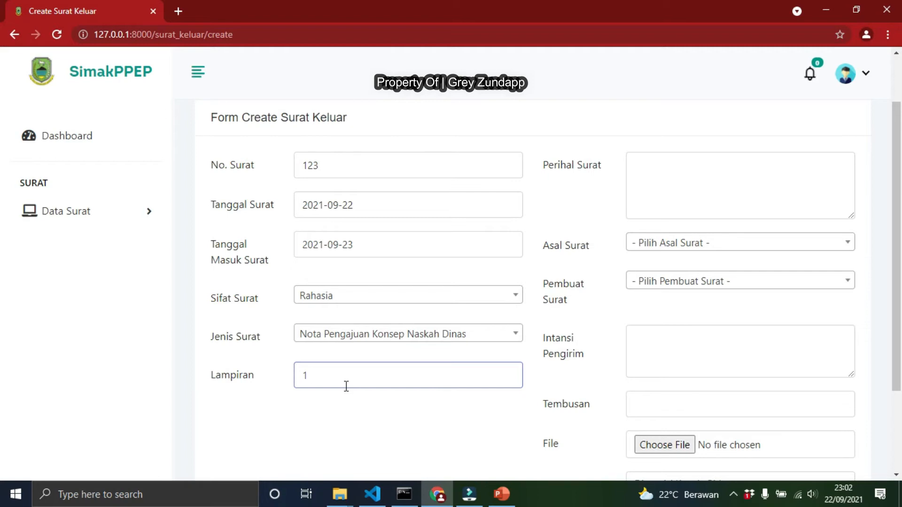
{"action": "type", "text": "Berkas"}
Enter Rapat Undangan Ke Dinas as the Perihal Surat
{"action": "left_click", "coordinate": [659, 175]}
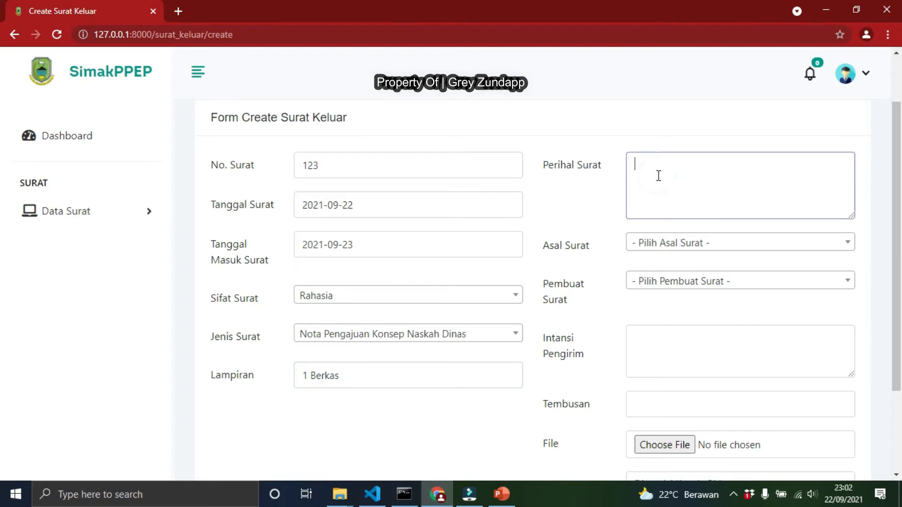
{"action": "type", "text": "Rapat Undangan Ke Dinas"}
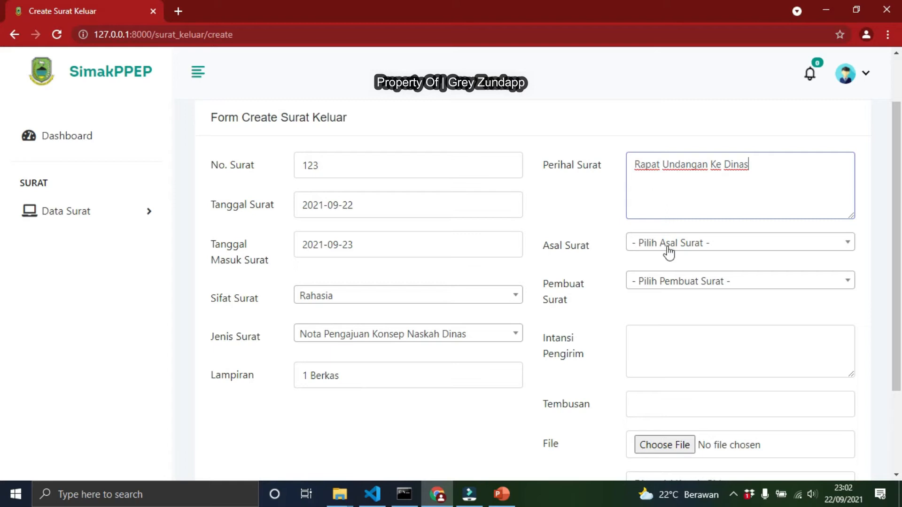
Set Asal Surat to Sub Bidang Monev and choose a staff member as the Pembuat Surat
{"action": "left_click", "coordinate": [669, 254]}
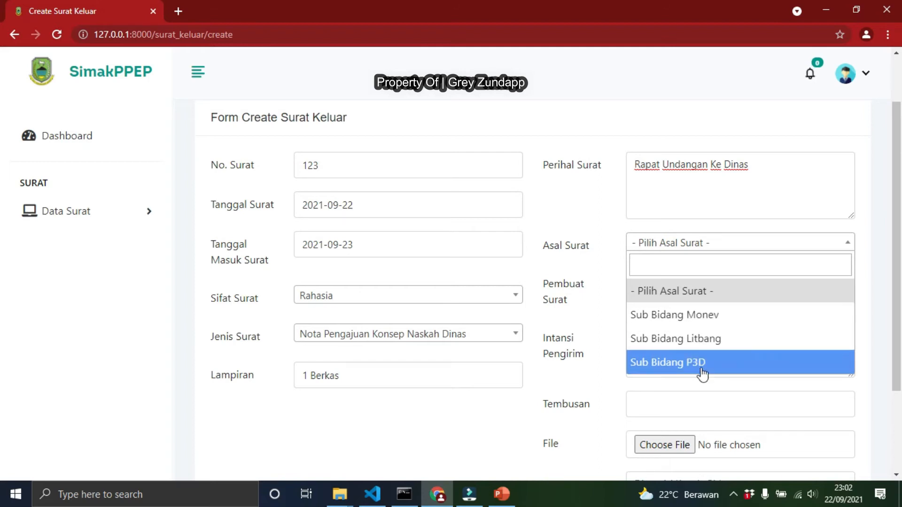
{"action": "left_click", "coordinate": [704, 325]}
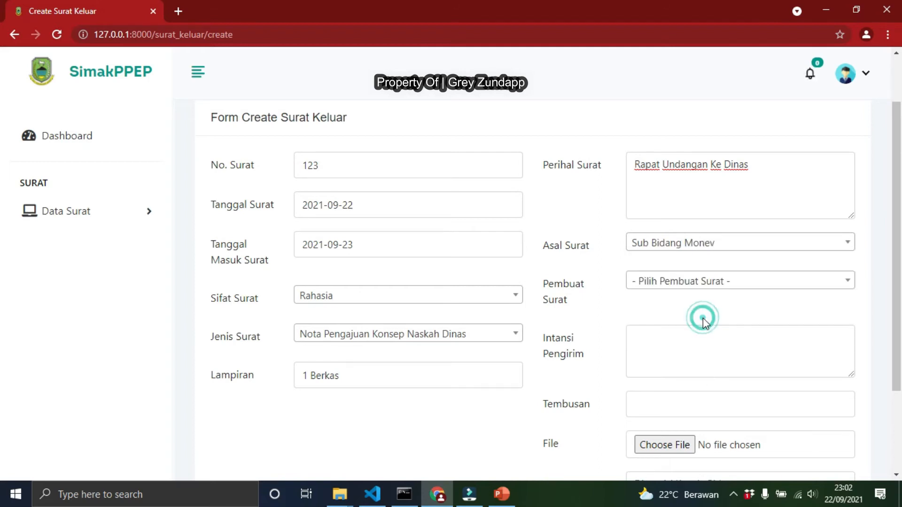
{"action": "left_click", "coordinate": [701, 292]}
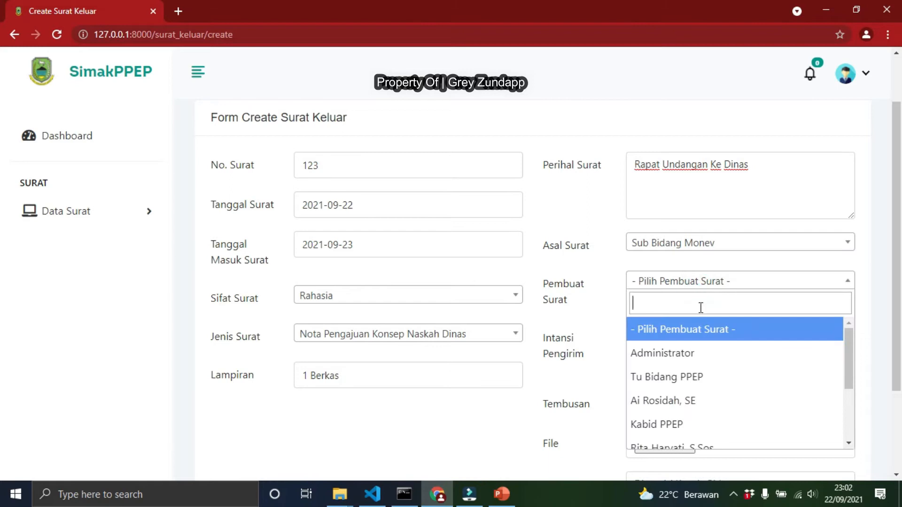
{"action": "scroll", "coordinate": [703, 341], "scroll_direction": "down", "scroll_amount": 2}
{"action": "scroll", "coordinate": [703, 346], "scroll_direction": "down", "scroll_amount": 3}
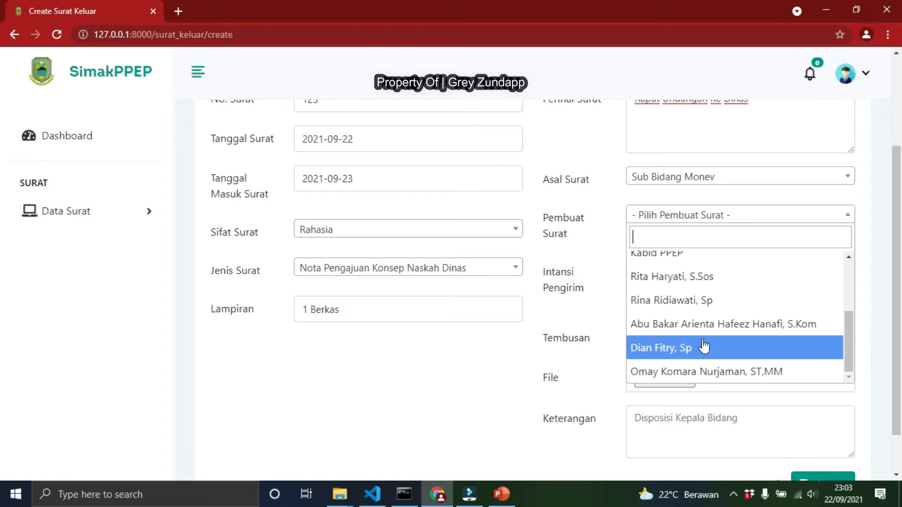
{"action": "scroll", "coordinate": [703, 346], "scroll_direction": "up", "scroll_amount": 3}
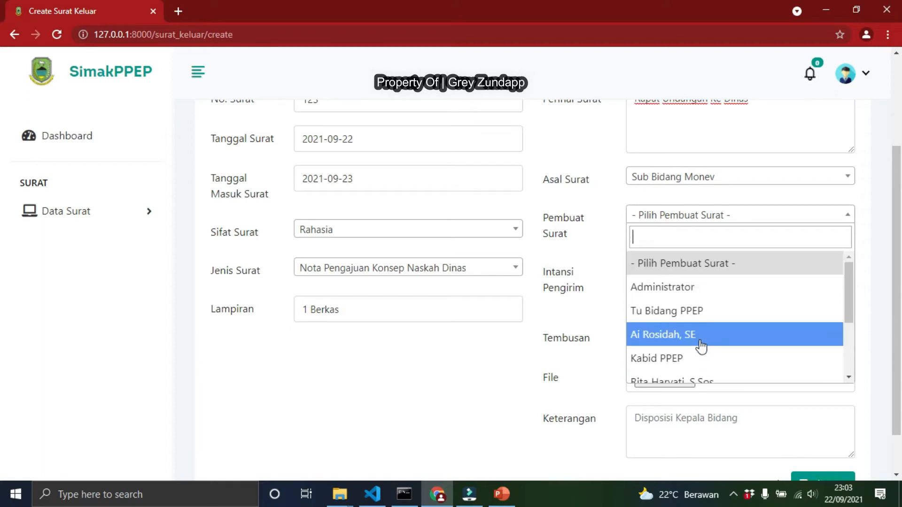
{"action": "left_click", "coordinate": [671, 336]}
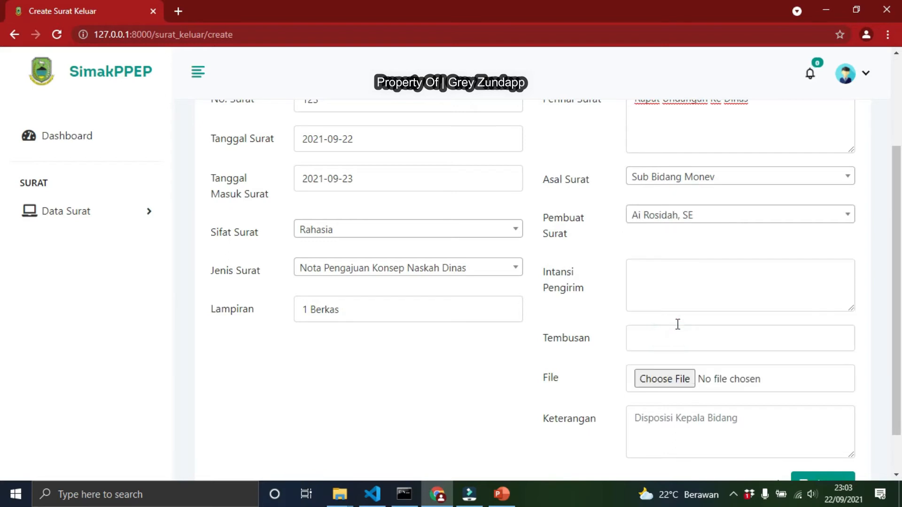
{"action": "left_click", "coordinate": [693, 217]}
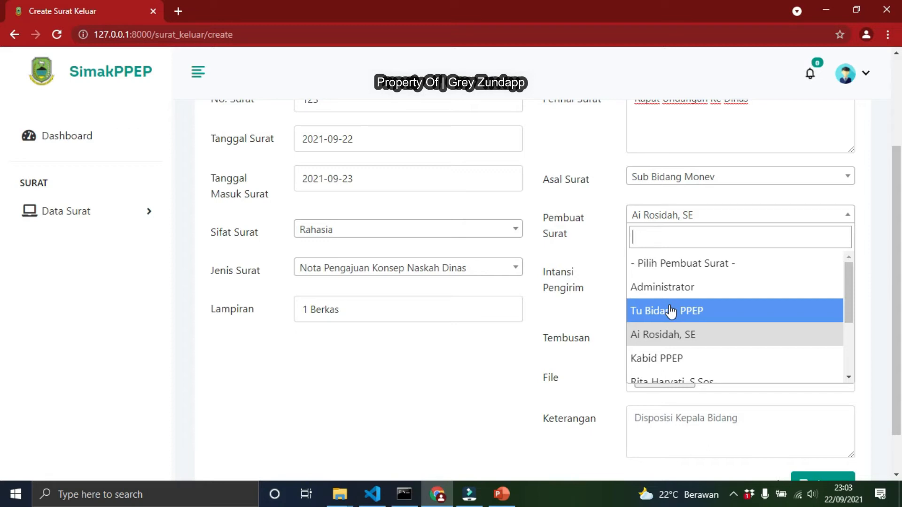
{"action": "left_click", "coordinate": [661, 334]}
Enter Bappeda as the Intansi Pengirim
{"action": "left_click", "coordinate": [651, 279]}
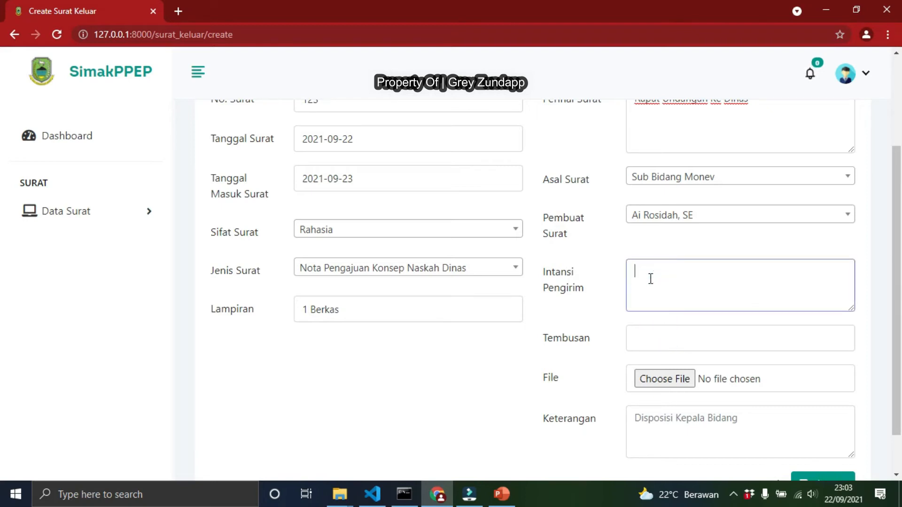
{"action": "type", "text": "Dinas Pertanian"}
{"action": "triple_click", "coordinate": [708, 267]}
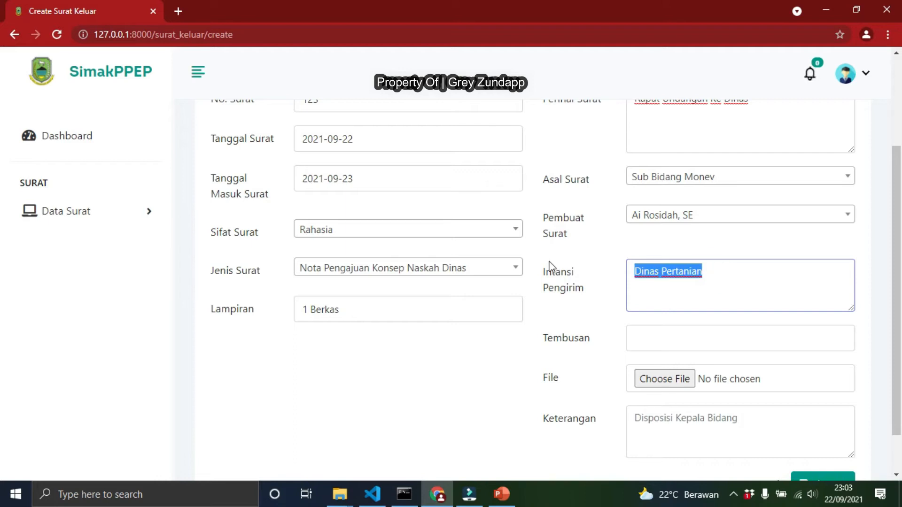
{"action": "type", "text": "Bapppe"}
{"action": "key", "text": "BackSpace"}
{"action": "key", "text": "BackSpace"}
{"action": "type", "text": "eda"}
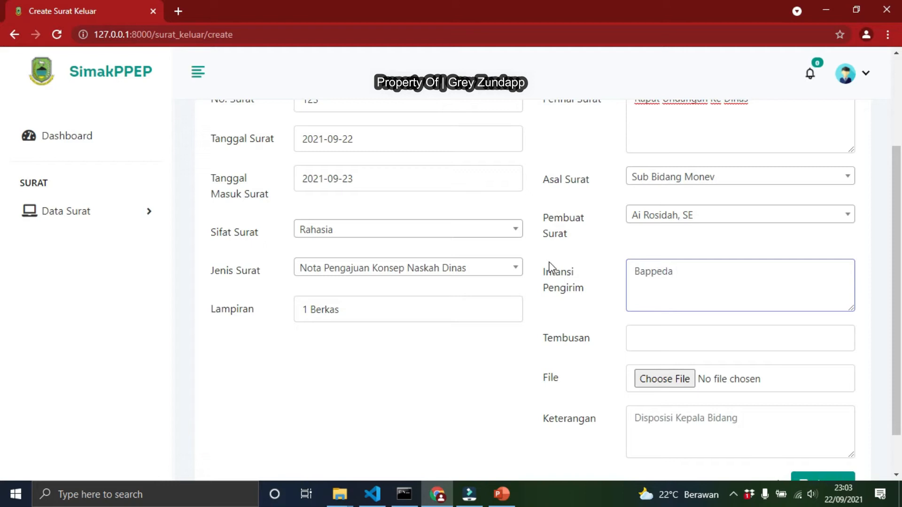
Enter Bupati as the Tembusan
{"action": "scroll", "coordinate": [659, 284], "scroll_direction": "down", "scroll_amount": 1}
{"action": "left_click", "coordinate": [659, 283]}
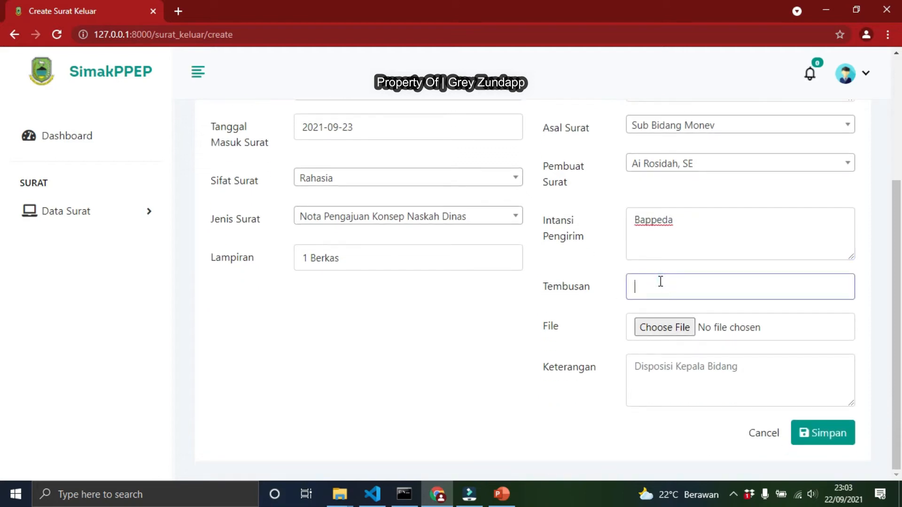
{"action": "type", "text": "Bupati"}
{"action": "left_click", "coordinate": [659, 330]}
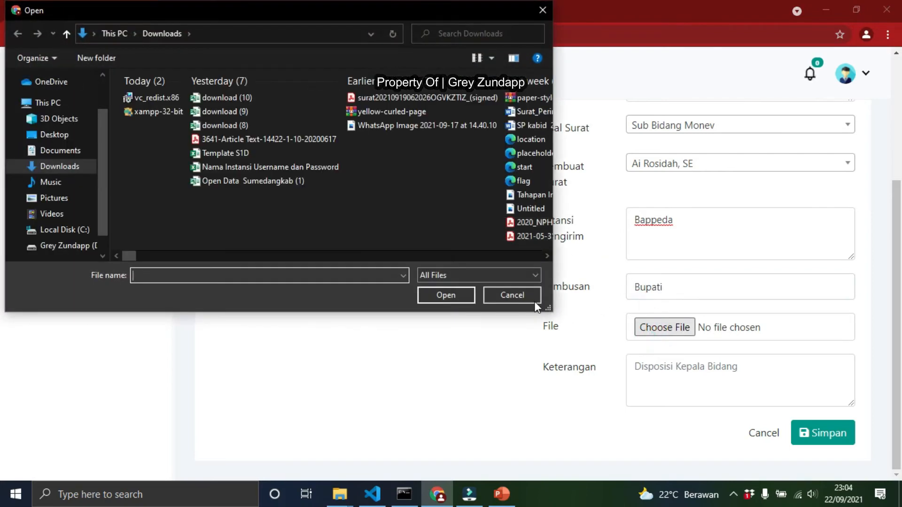
{"action": "left_click", "coordinate": [534, 301]}
{"action": "left_click", "coordinate": [685, 332]}
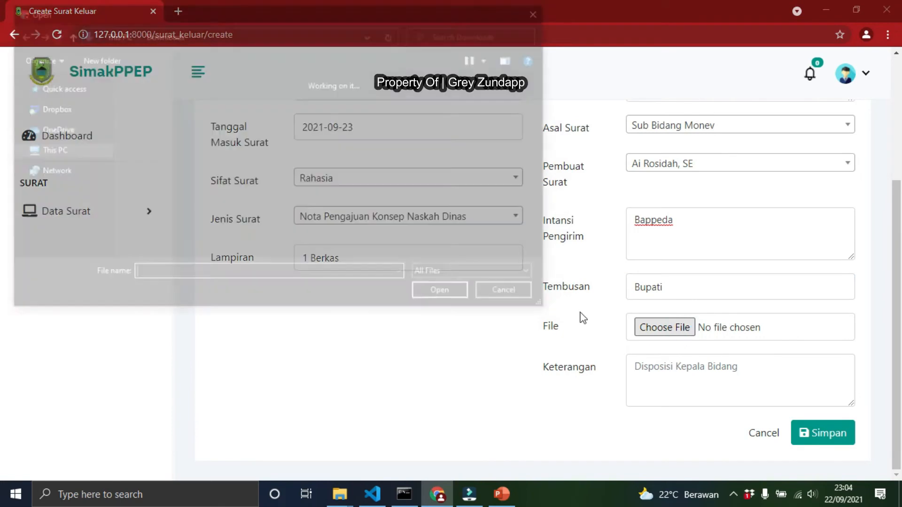
{"action": "left_click", "coordinate": [504, 293]}
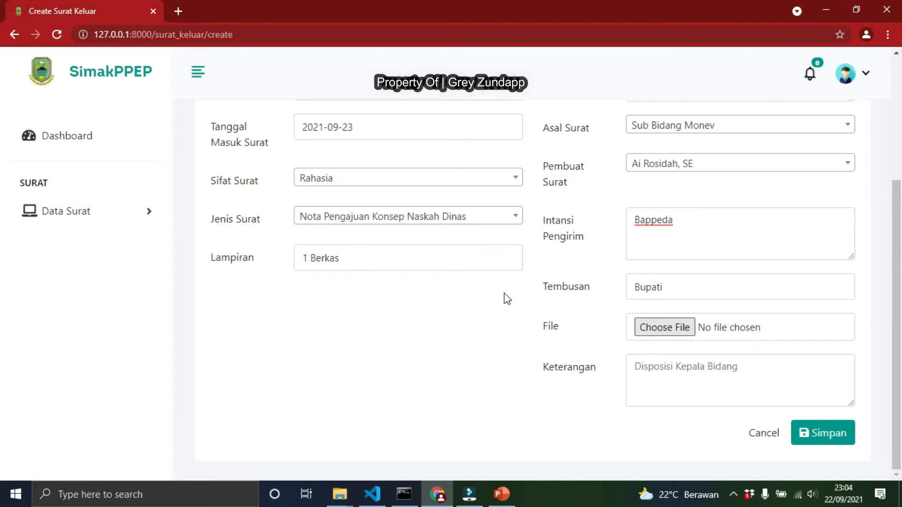
{"action": "left_click", "coordinate": [653, 329]}
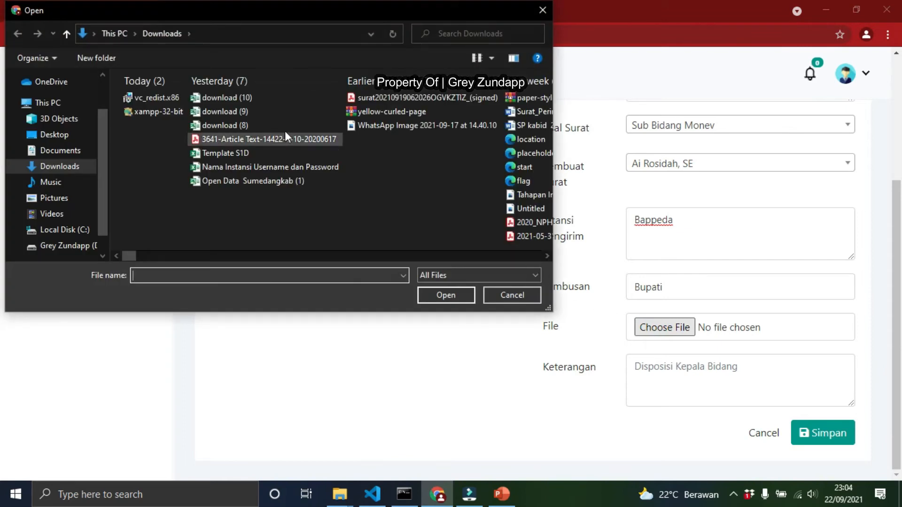
{"action": "left_click", "coordinate": [266, 138]}
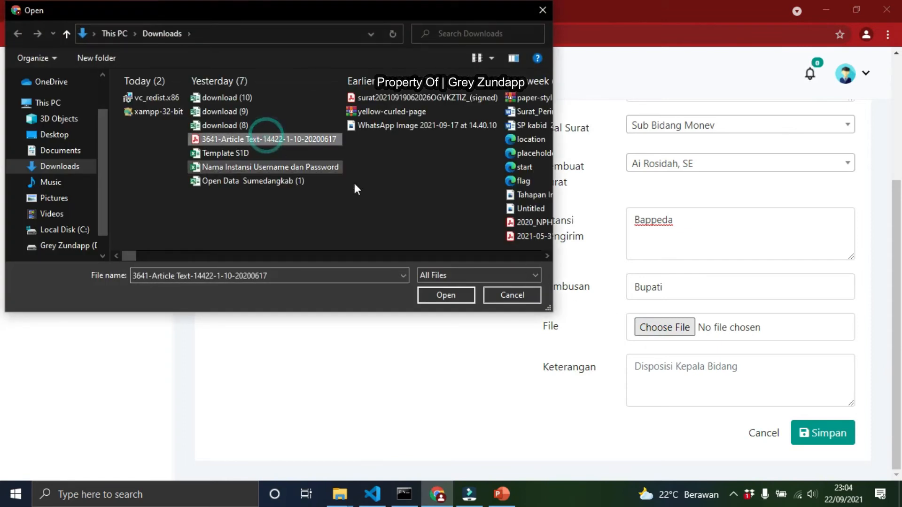
{"action": "left_click", "coordinate": [458, 295]}
Enter Laksanakan as the Keterangan
{"action": "left_click", "coordinate": [682, 370]}
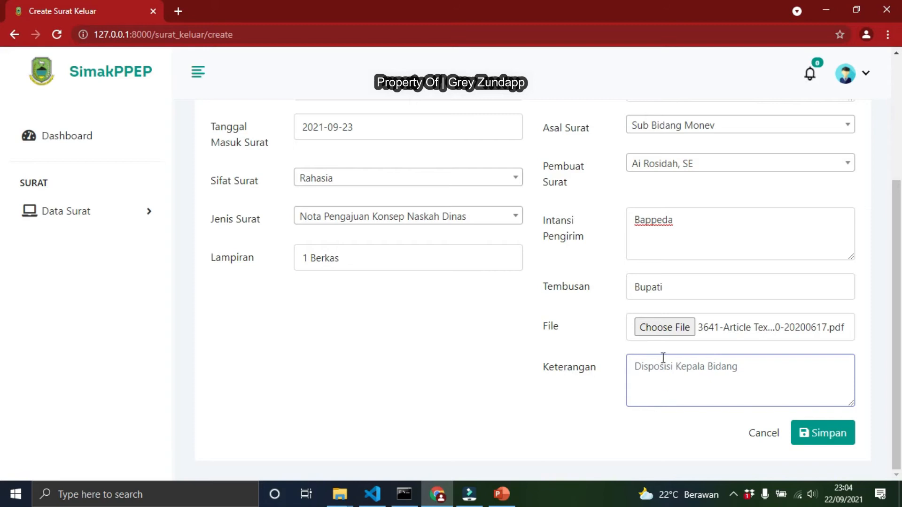
{"action": "left_click", "coordinate": [635, 367]}
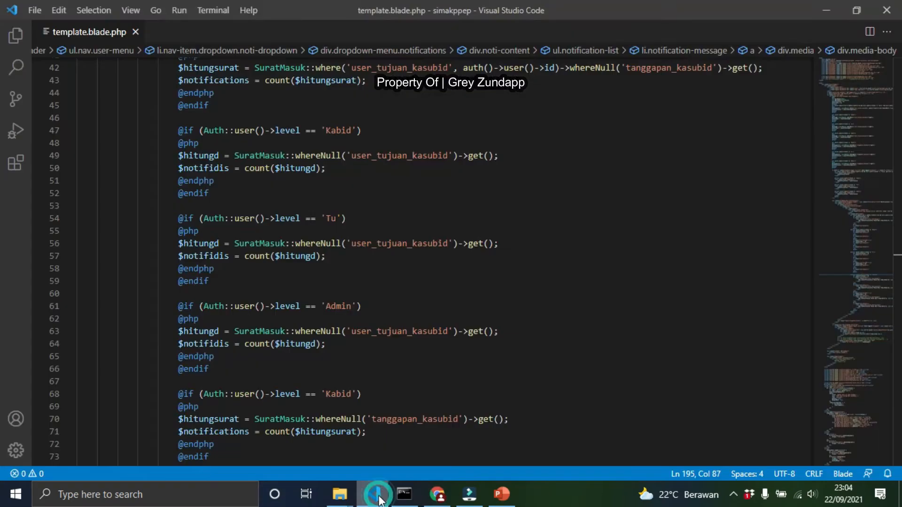
{"action": "left_click", "coordinate": [376, 496]}
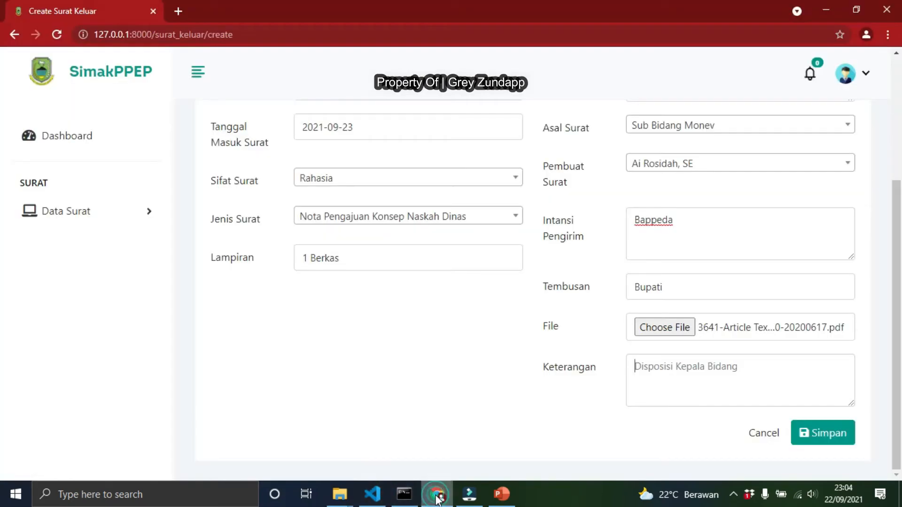
{"action": "left_click", "coordinate": [437, 495]}
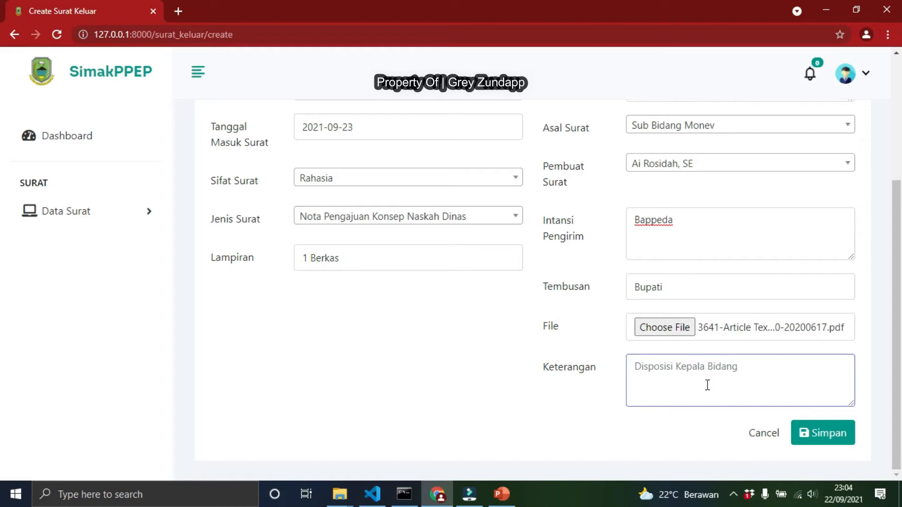
{"action": "type", "text": "Sia"}
{"action": "key", "text": "BackSpace"}
{"action": "key", "text": "BackSpace"}
{"action": "key", "text": "BackSpace"}
{"action": "type", "text": "Laksanakan"}
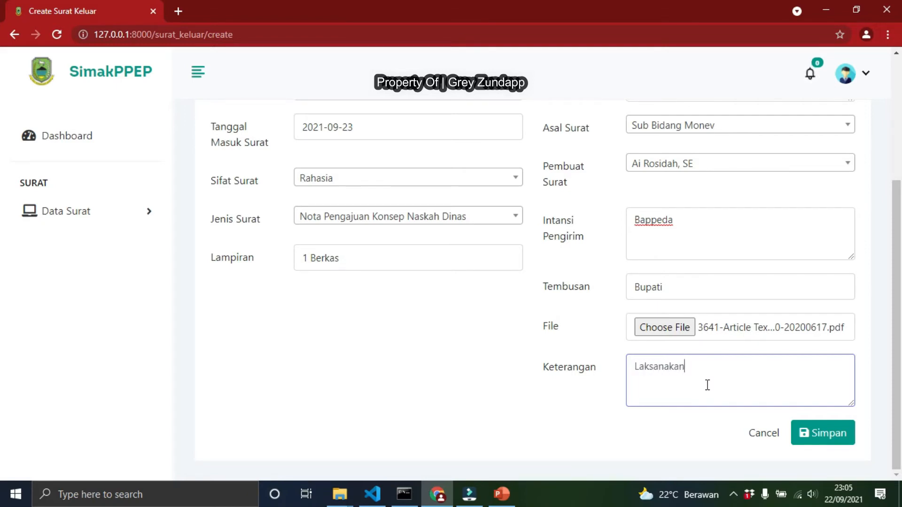
Save the new Surat Keluar entry and acknowledge the confirmation
{"action": "double_click", "coordinate": [702, 367]}
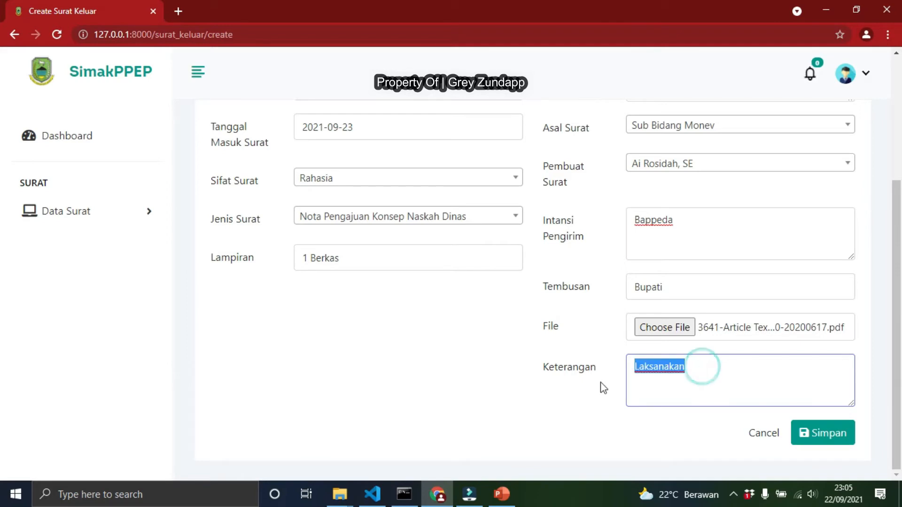
{"action": "left_click", "coordinate": [831, 442]}
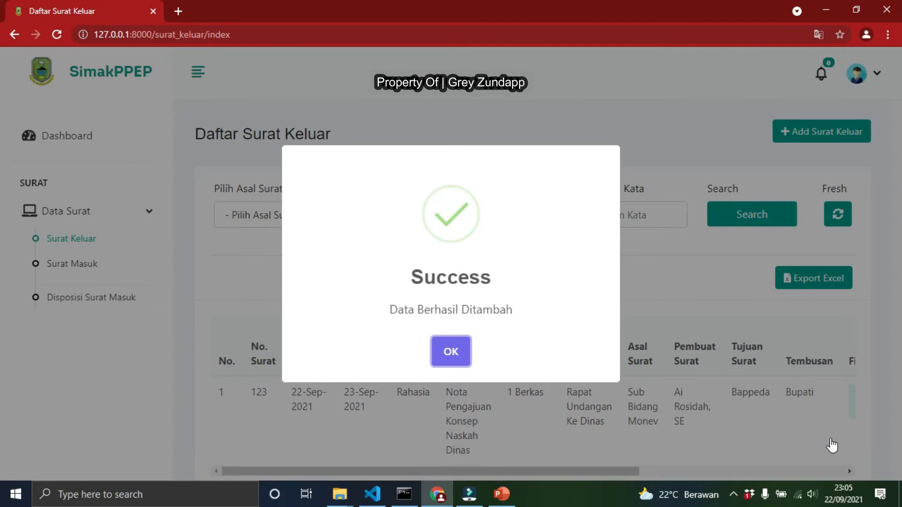
{"action": "left_click", "coordinate": [450, 352]}
Scroll the letter list sideways, open the new entry's attached file, and close its tab
{"action": "scroll", "coordinate": [435, 353], "scroll_direction": "down", "scroll_amount": 2}
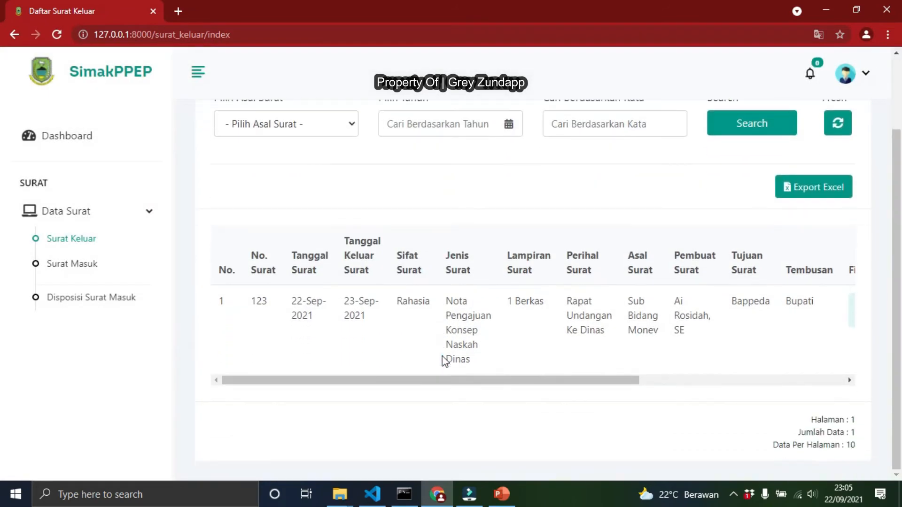
{"action": "left_click_drag", "start_coordinate": [475, 379], "coordinate": [750, 381]}
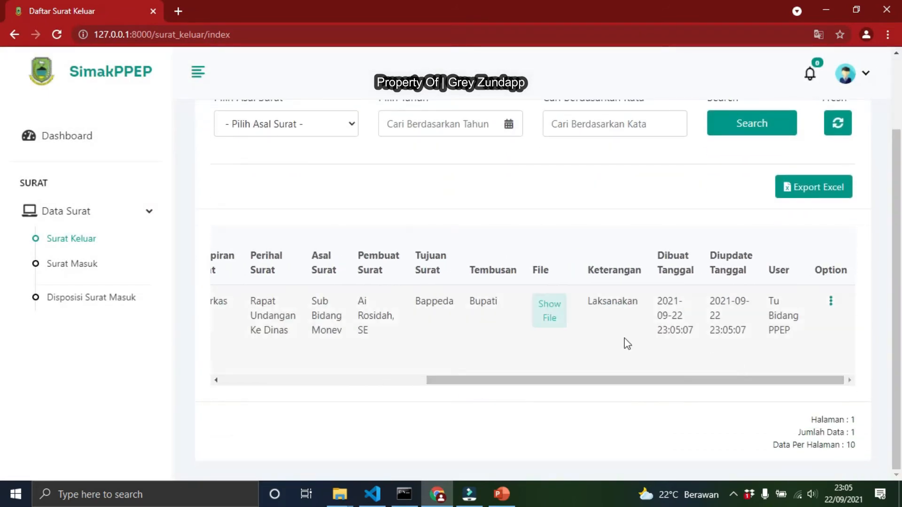
{"action": "left_click", "coordinate": [557, 315]}
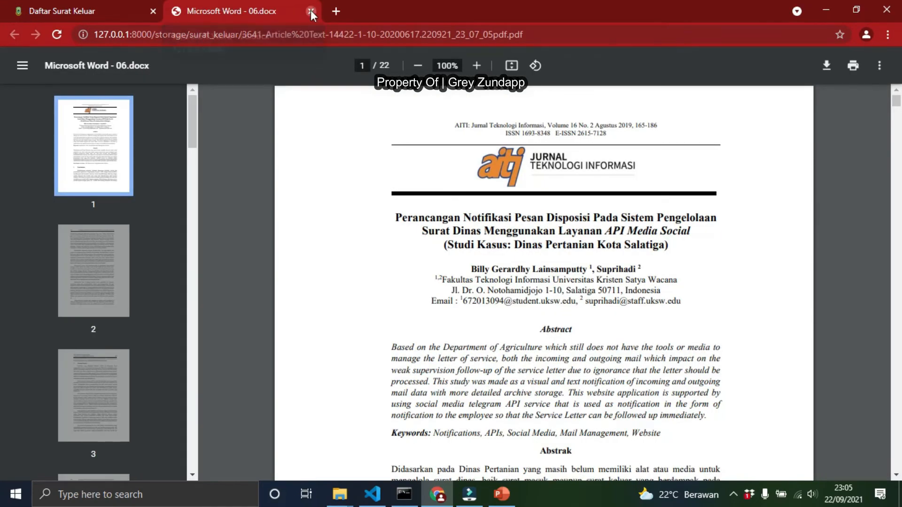
{"action": "left_click", "coordinate": [311, 10]}
Edit the first Surat Keluar entry, adding a period to its Perihal Surat, and save the update
{"action": "left_click", "coordinate": [636, 382]}
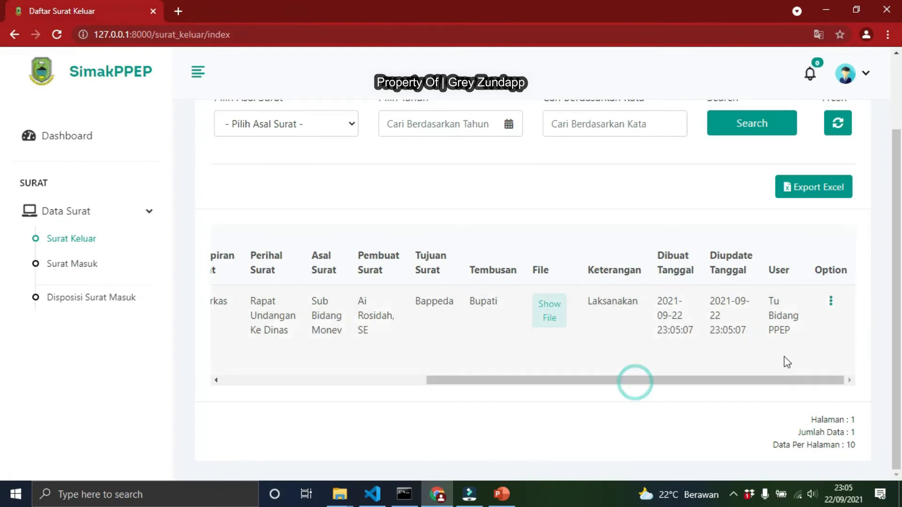
{"action": "left_click", "coordinate": [831, 301]}
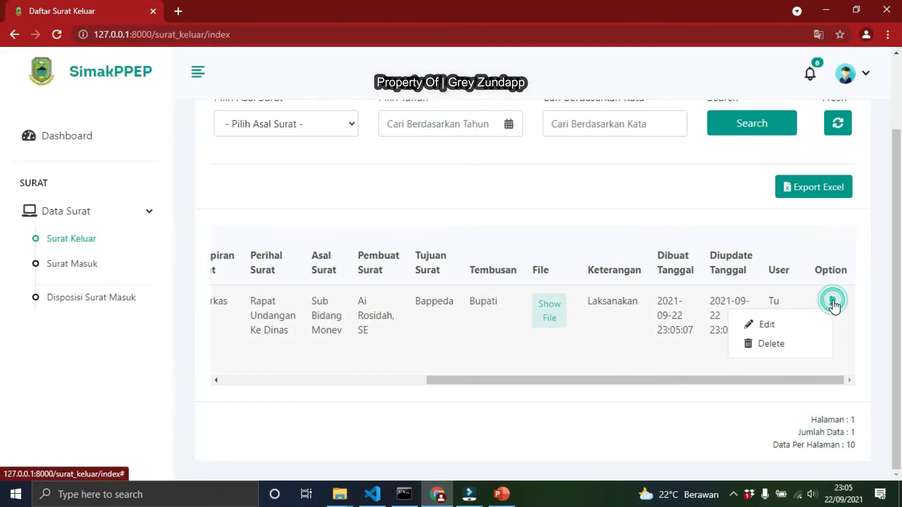
{"action": "left_click", "coordinate": [775, 327]}
{"action": "scroll", "coordinate": [636, 181], "scroll_direction": "down", "scroll_amount": 5}
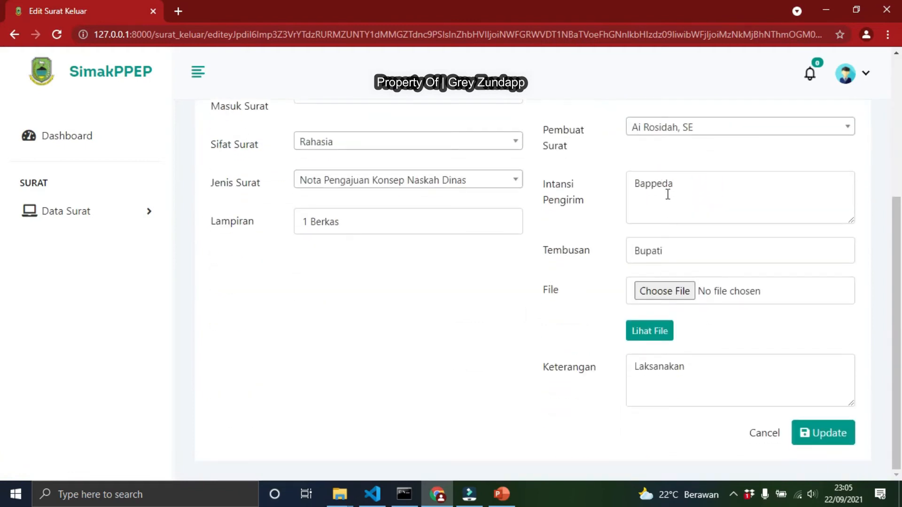
{"action": "scroll", "coordinate": [641, 171], "scroll_direction": "up", "scroll_amount": 3}
{"action": "scroll", "coordinate": [588, 238], "scroll_direction": "down", "scroll_amount": 3}
{"action": "scroll", "coordinate": [651, 328], "scroll_direction": "up", "scroll_amount": 4}
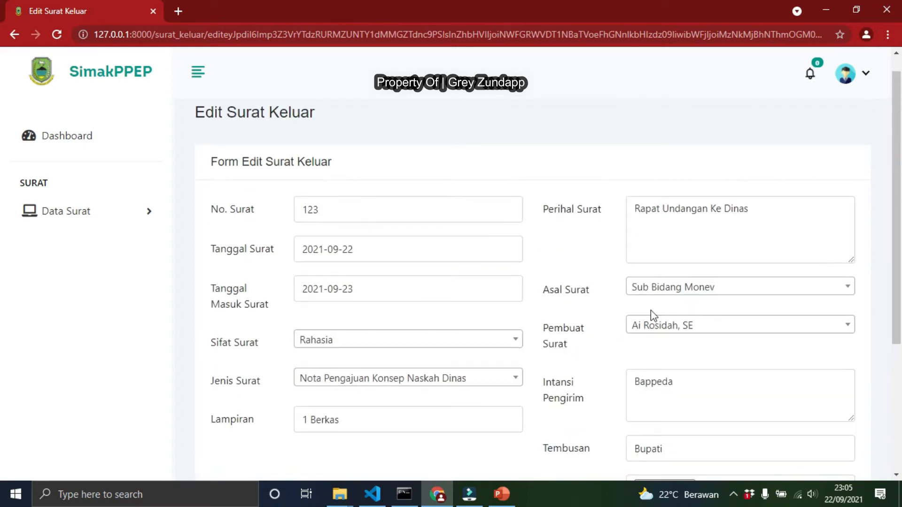
{"action": "scroll", "coordinate": [505, 328], "scroll_direction": "down", "scroll_amount": 1}
{"action": "left_click", "coordinate": [771, 147]}
{"action": "scroll", "coordinate": [771, 256], "scroll_direction": "down", "scroll_amount": 3}
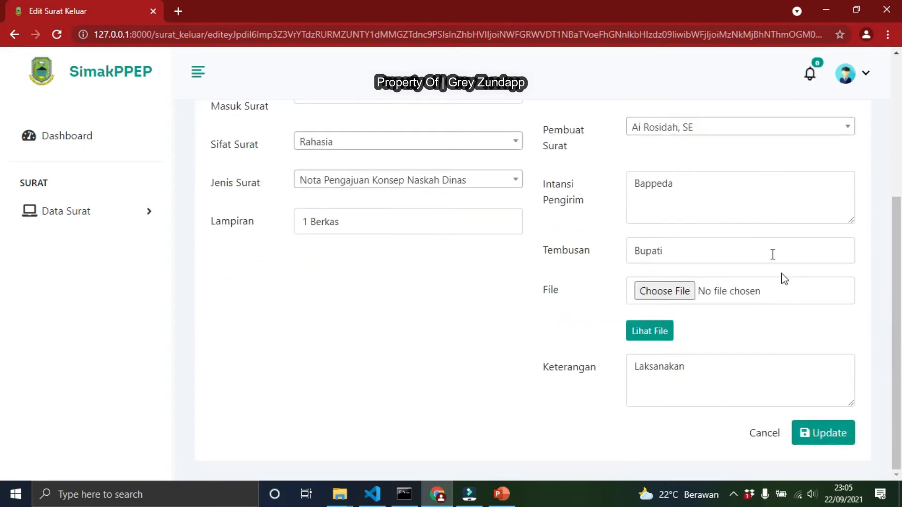
{"action": "left_click", "coordinate": [832, 441]}
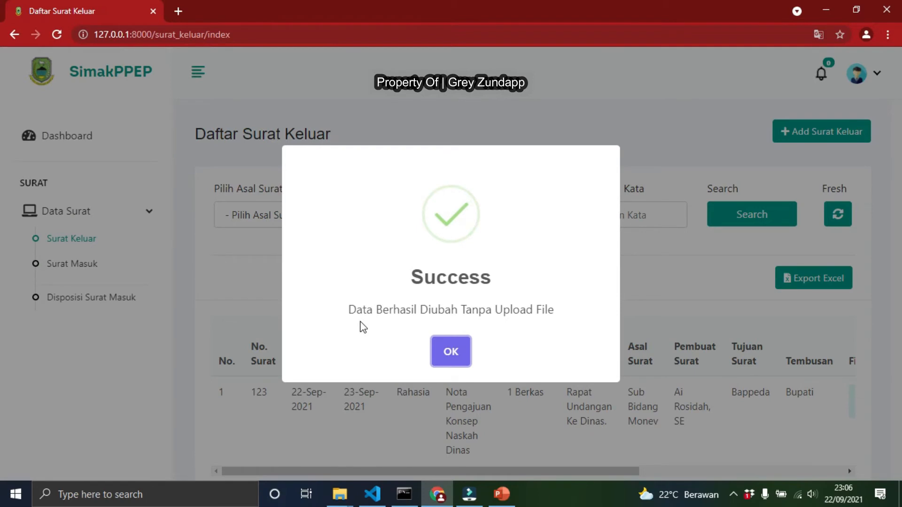
{"action": "left_click", "coordinate": [451, 356]}
Open the updated entry's attached file from the list and close its tab again
{"action": "left_click_drag", "start_coordinate": [551, 471], "coordinate": [758, 472]}
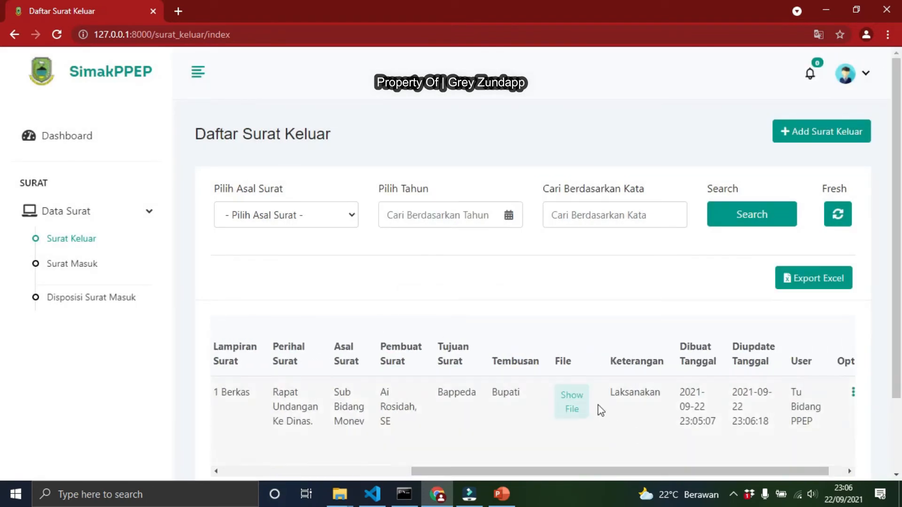
{"action": "left_click", "coordinate": [574, 404]}
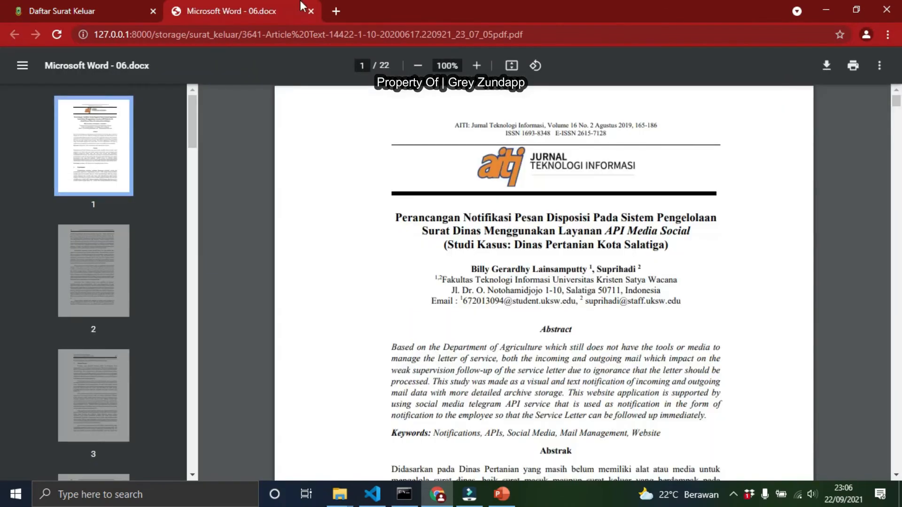
{"action": "left_click", "coordinate": [311, 11]}
{"action": "scroll", "coordinate": [451, 376], "scroll_direction": "down", "scroll_amount": 2}
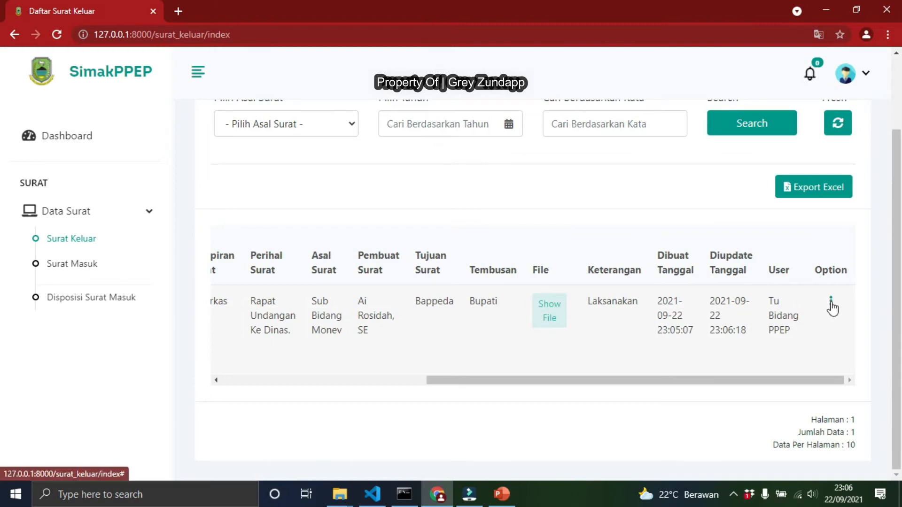
{"action": "left_click", "coordinate": [831, 303]}
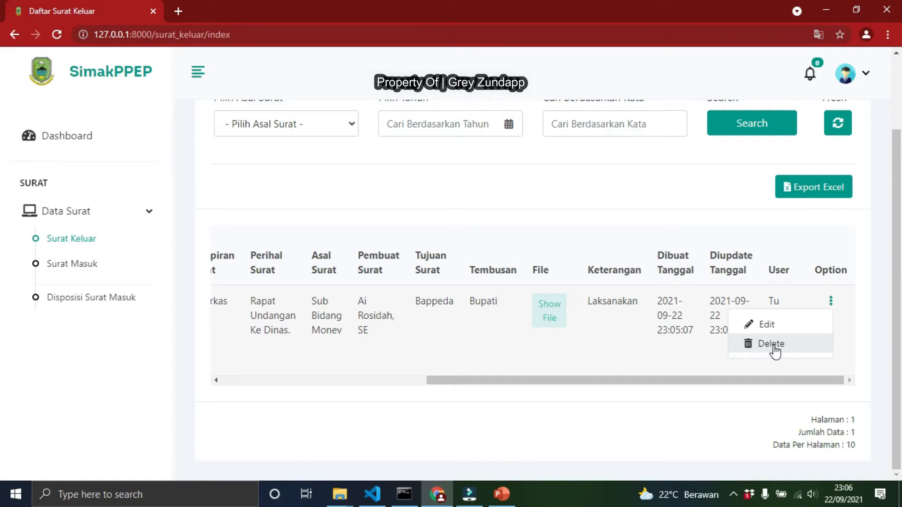
{"action": "scroll", "coordinate": [565, 238], "scroll_direction": "up", "scroll_amount": 2}
{"action": "scroll", "coordinate": [567, 248], "scroll_direction": "down", "scroll_amount": 2}
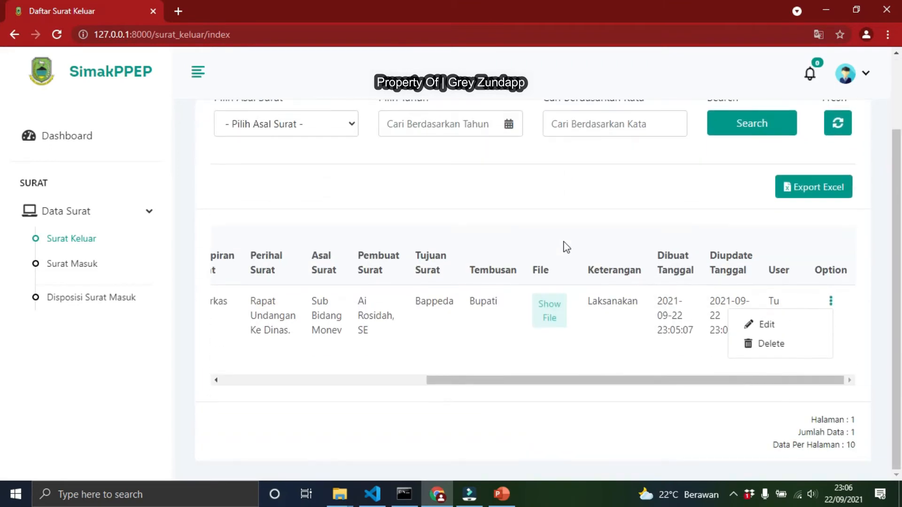
{"action": "scroll", "coordinate": [299, 207], "scroll_direction": "up", "scroll_amount": 2}
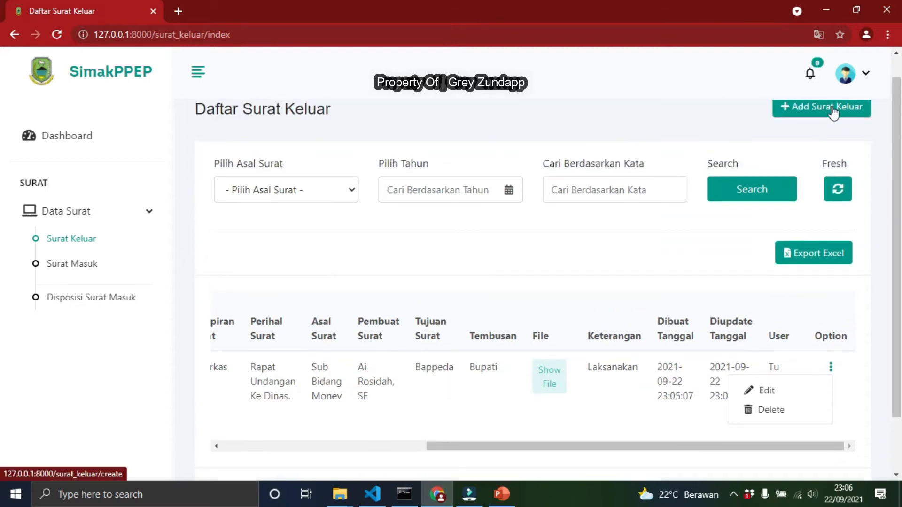
Start a new Surat Keluar and enter 2131 as the No. Surat
{"action": "left_click", "coordinate": [833, 113]}
{"action": "left_click", "coordinate": [352, 236]}
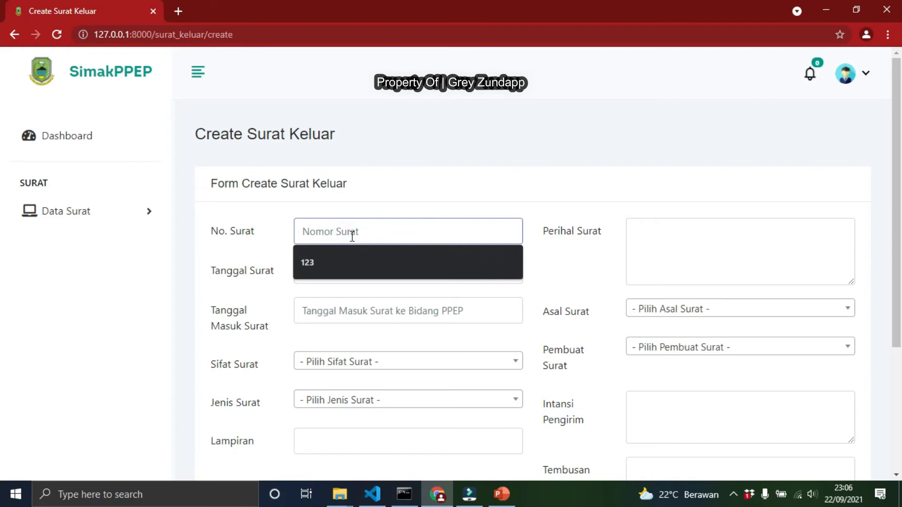
{"action": "type", "text": "hh"}
{"action": "key", "text": "BackSpace"}
{"action": "type", "text": "2131"}
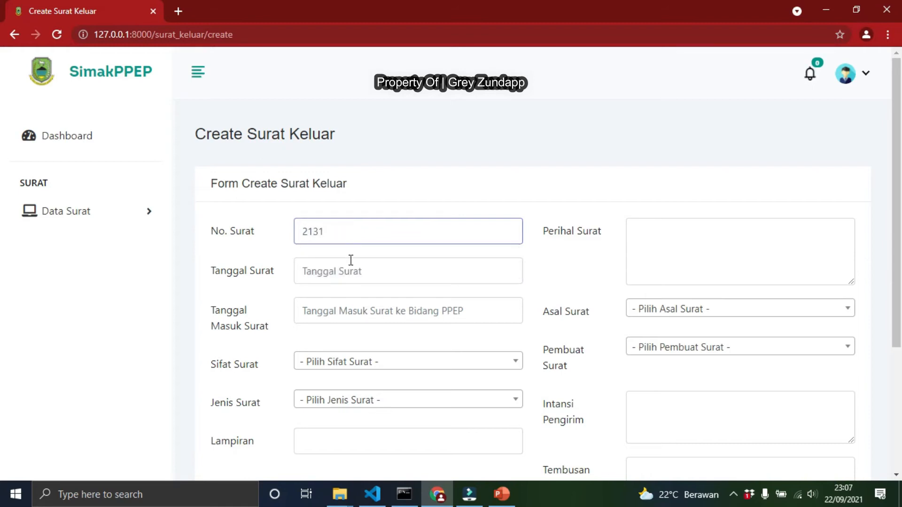
Set both Tanggal Surat and Tanggal Masuk Surat to 2021-09-23
{"action": "left_click", "coordinate": [351, 261]}
{"action": "left_click", "coordinate": [409, 373]}
{"action": "left_click", "coordinate": [381, 312]}
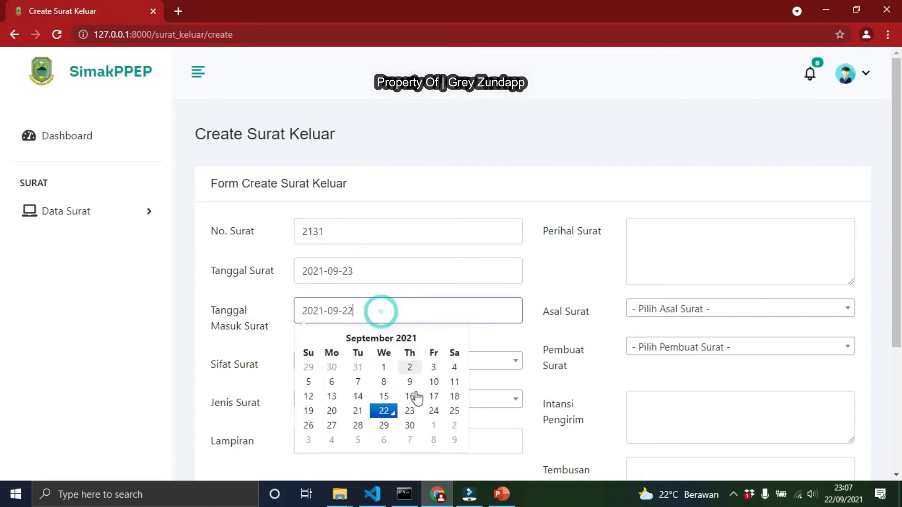
{"action": "left_click", "coordinate": [410, 411]}
Set Sifat Surat to Penting, Jenis Surat to Daftar Hadir and Lampiran to 1 Berkas
{"action": "scroll", "coordinate": [377, 363], "scroll_direction": "down", "scroll_amount": 3}
{"action": "left_click", "coordinate": [365, 228]}
{"action": "left_click", "coordinate": [329, 324]}
{"action": "left_click", "coordinate": [340, 269]}
{"action": "left_click", "coordinate": [337, 357]}
{"action": "left_click", "coordinate": [331, 303]}
{"action": "left_click", "coordinate": [318, 365]}
{"action": "scroll", "coordinate": [677, 188], "scroll_direction": "up", "scroll_amount": 3}
Enter FFGGG as the Perihal Surat and set Asal Surat to Sub Bidang Monev
{"action": "left_click", "coordinate": [674, 252]}
{"action": "type", "text": "FFGGG"}
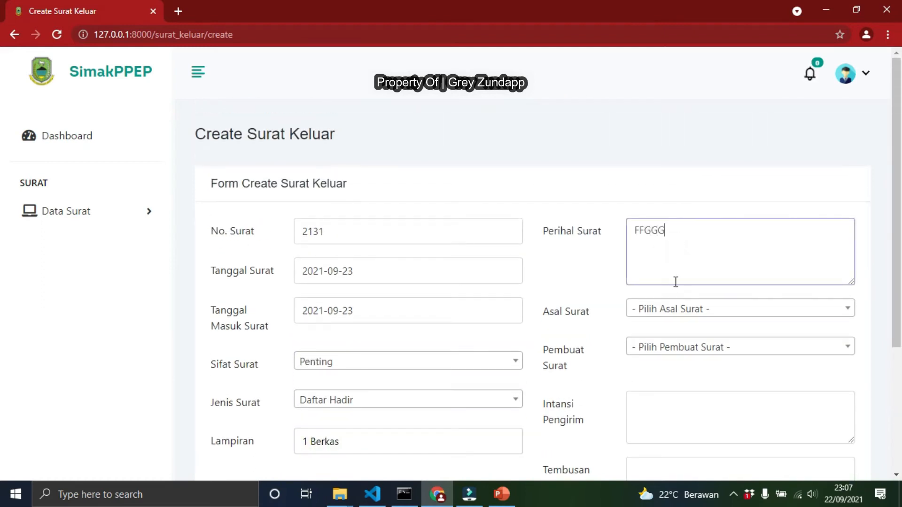
{"action": "left_click", "coordinate": [684, 308]}
{"action": "left_click", "coordinate": [689, 381]}
{"action": "scroll", "coordinate": [681, 262], "scroll_direction": "down", "scroll_amount": 3}
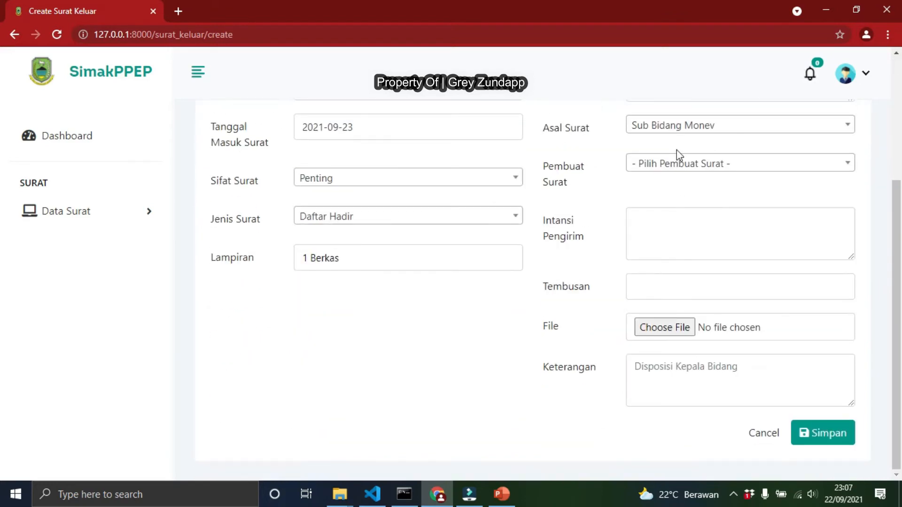
Choose a staff member as the Pembuat Surat
{"action": "left_click", "coordinate": [677, 162]}
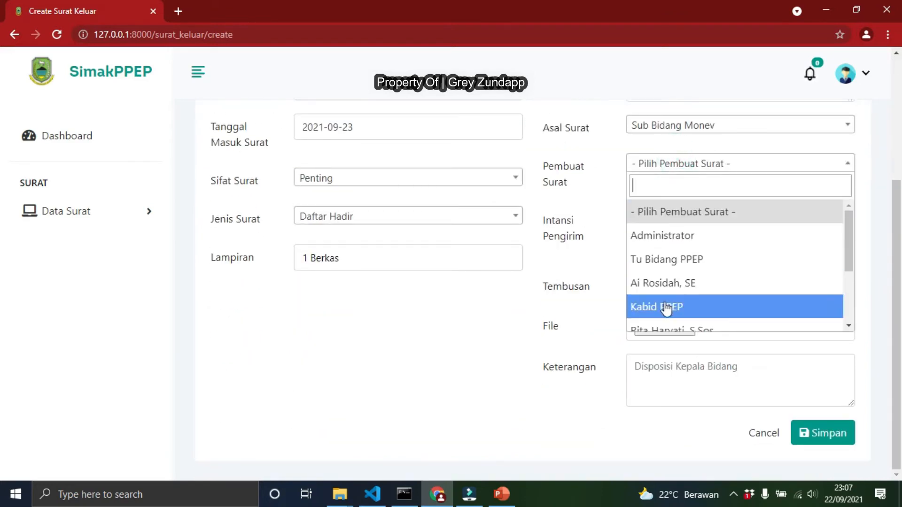
{"action": "left_click", "coordinate": [664, 283]}
Enter gerhgerh as the Intansi Pengirim and Bupati as the Tembusan
{"action": "left_click", "coordinate": [674, 217]}
{"action": "type", "text": "gerhgerh"}
{"action": "left_click", "coordinate": [674, 287]}
{"action": "left_click", "coordinate": [667, 318]}
Enter ffff as the Keterangan and save the second entry without a file
{"action": "left_click", "coordinate": [675, 327]}
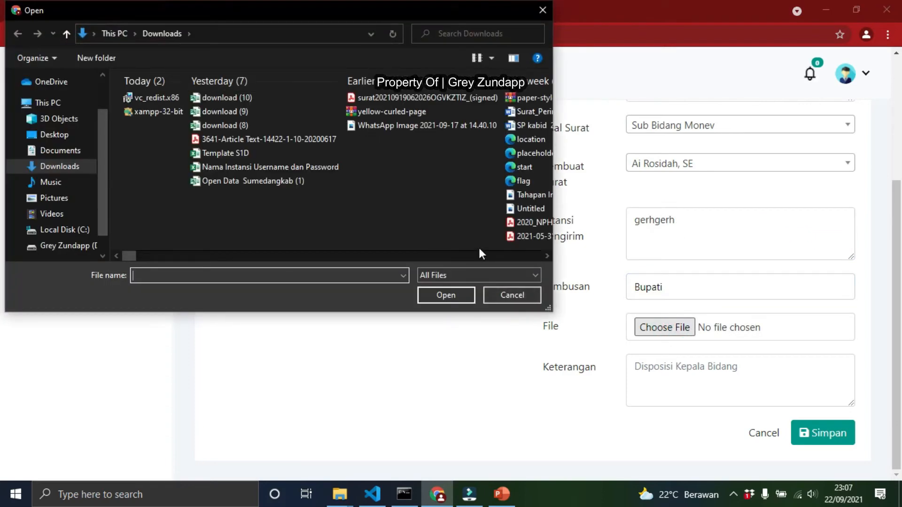
{"action": "left_click", "coordinate": [520, 295]}
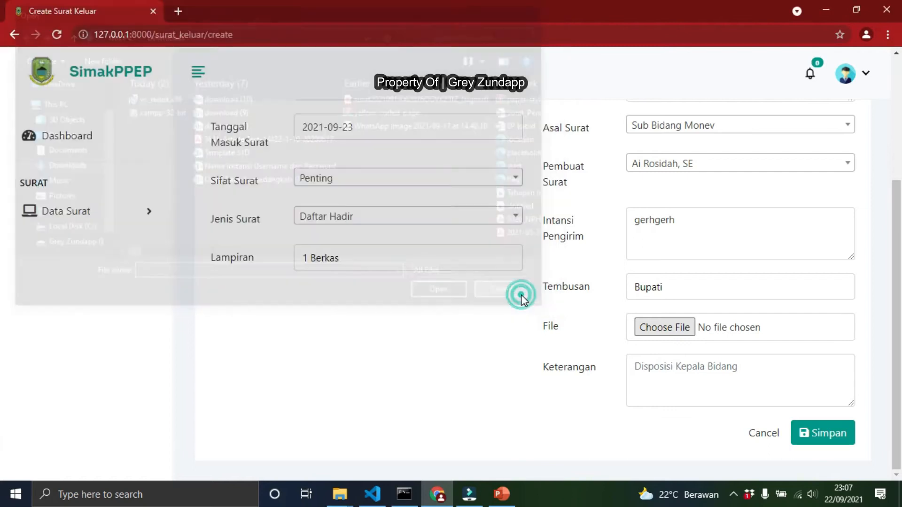
{"action": "left_click", "coordinate": [696, 378]}
{"action": "type", "text": "ffff"}
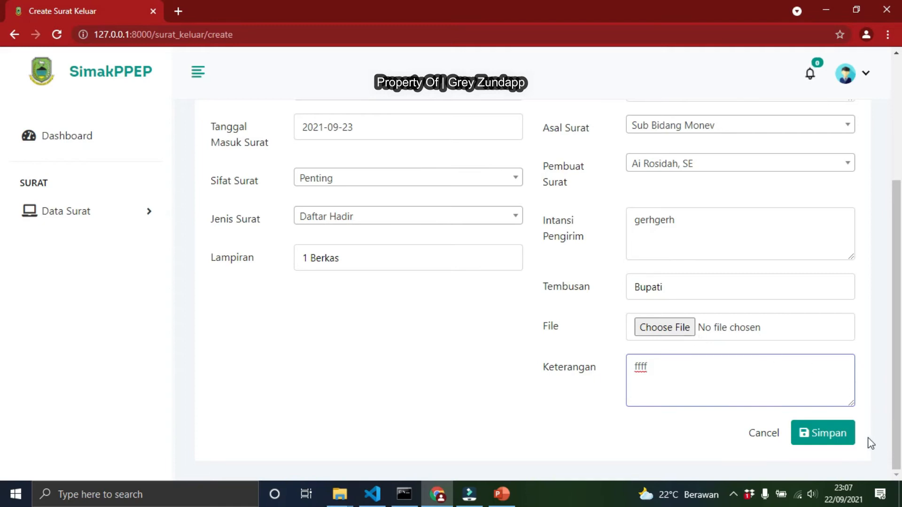
{"action": "left_click", "coordinate": [844, 441]}
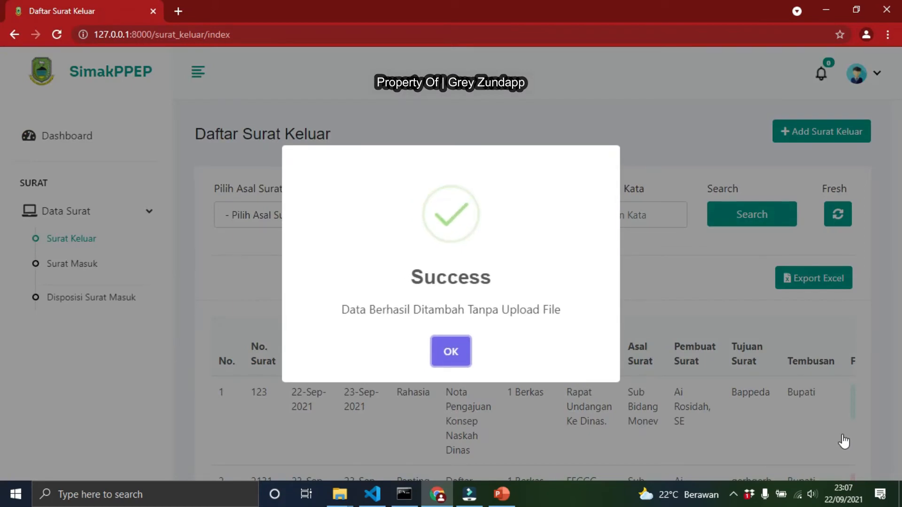
{"action": "key", "text": "Return"}
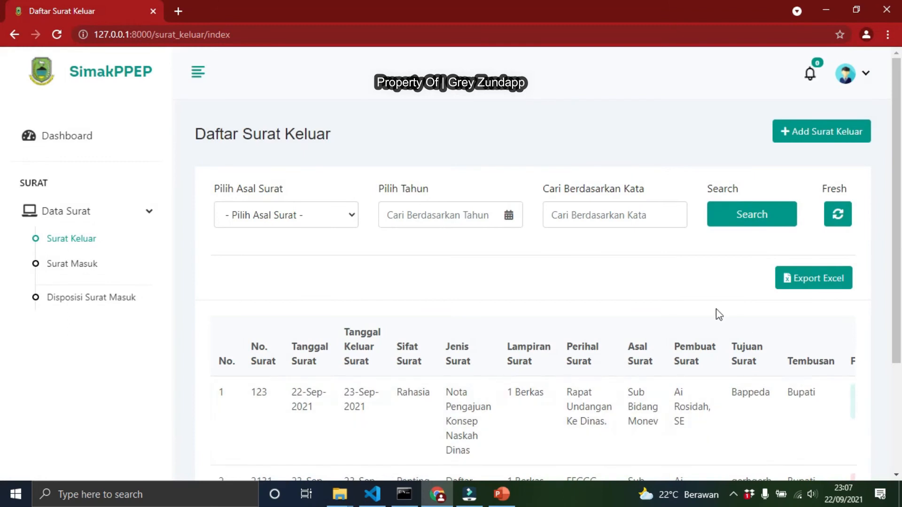
{"action": "scroll", "coordinate": [716, 314], "scroll_direction": "down", "scroll_amount": 2}
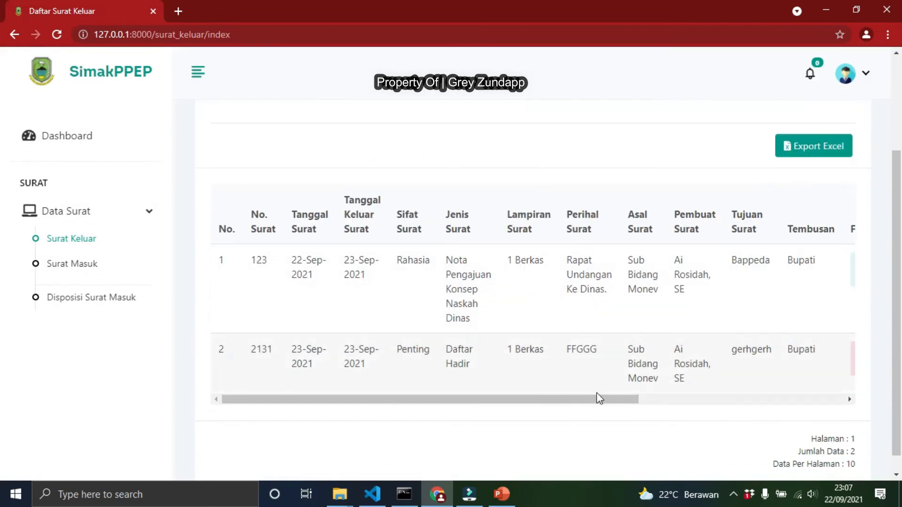
Open the first Surat Keluar entry's attached file in a new tab and close it again
{"action": "left_click_drag", "start_coordinate": [495, 398], "coordinate": [731, 400]}
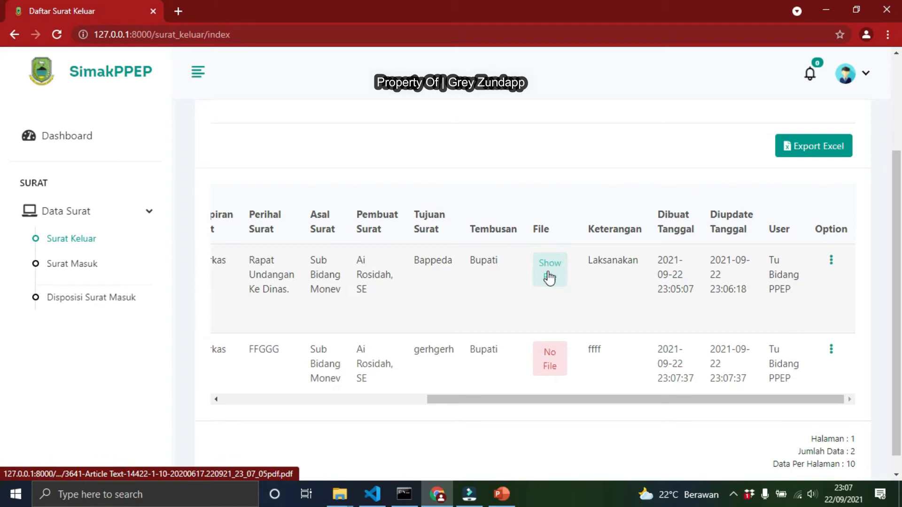
{"action": "left_click", "coordinate": [554, 369]}
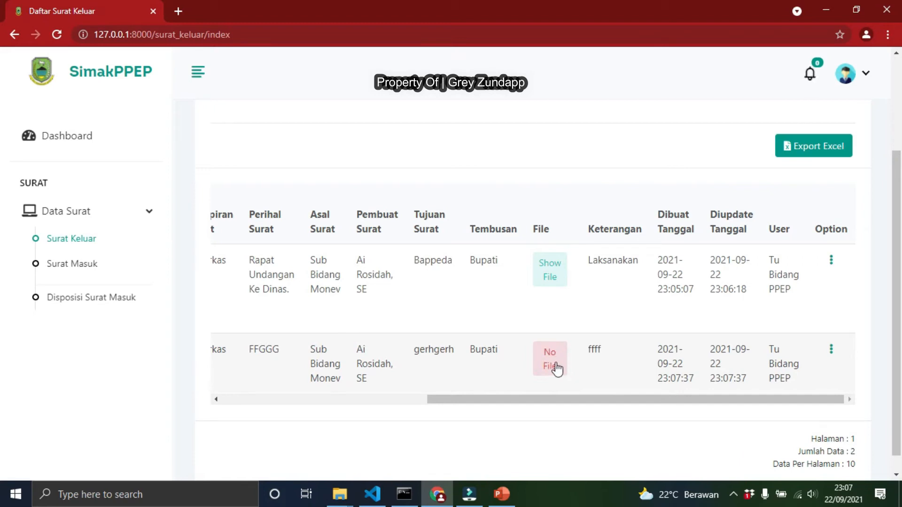
{"action": "left_click", "coordinate": [549, 276]}
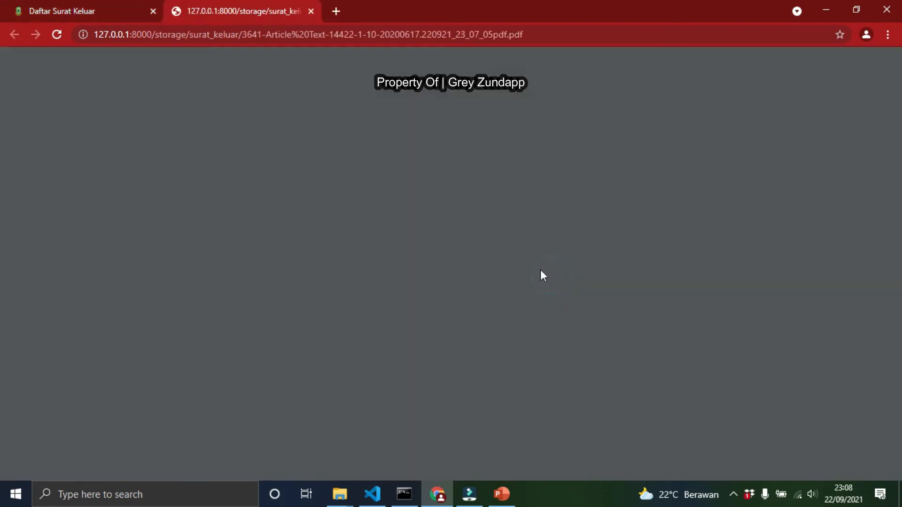
{"action": "left_click", "coordinate": [311, 11]}
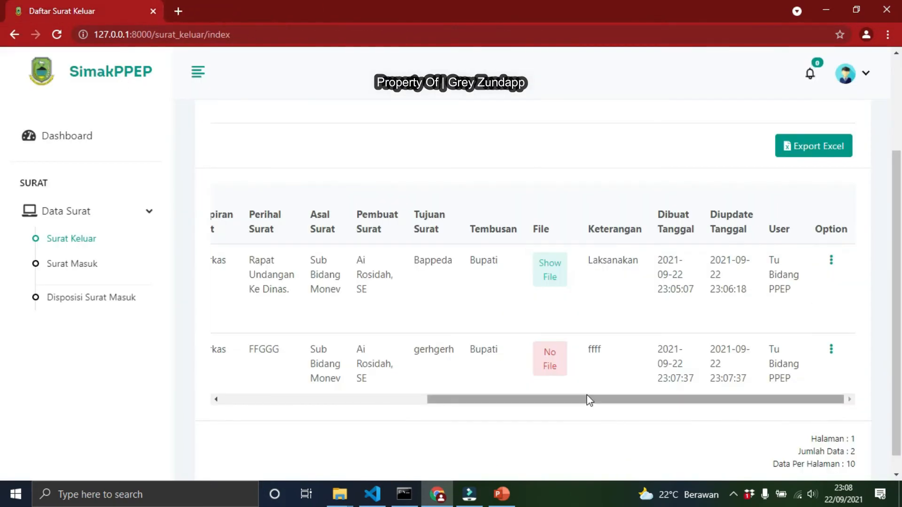
Edit the second Surat Keluar entry to attach the file SKM 2021 9 unsur -Smster OKKKK and update it
{"action": "left_click_drag", "start_coordinate": [584, 383], "coordinate": [781, 399]}
{"action": "left_click", "coordinate": [700, 398]}
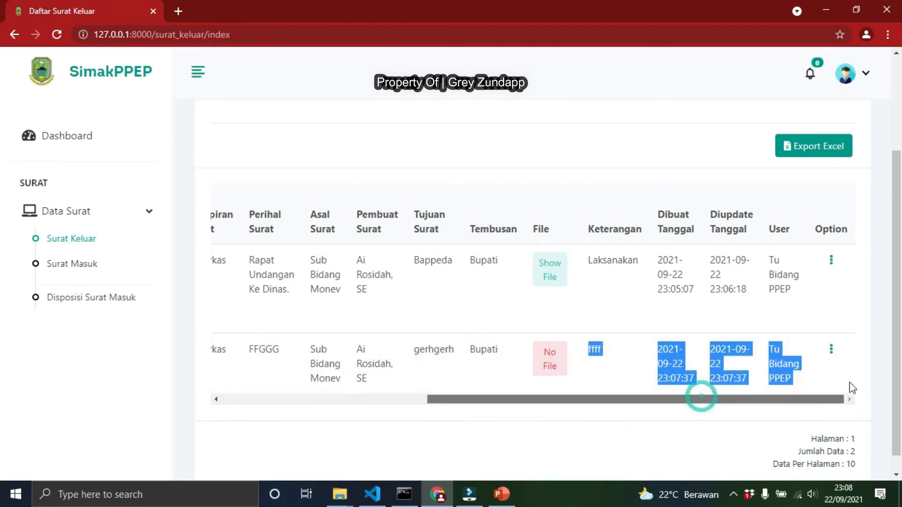
{"action": "left_click", "coordinate": [831, 353]}
{"action": "left_click", "coordinate": [803, 320]}
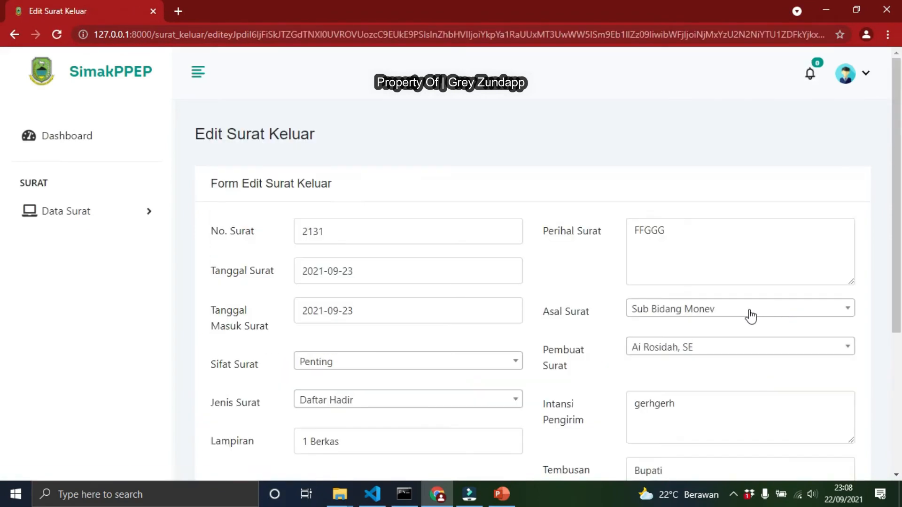
{"action": "scroll", "coordinate": [750, 316], "scroll_direction": "down", "scroll_amount": 5}
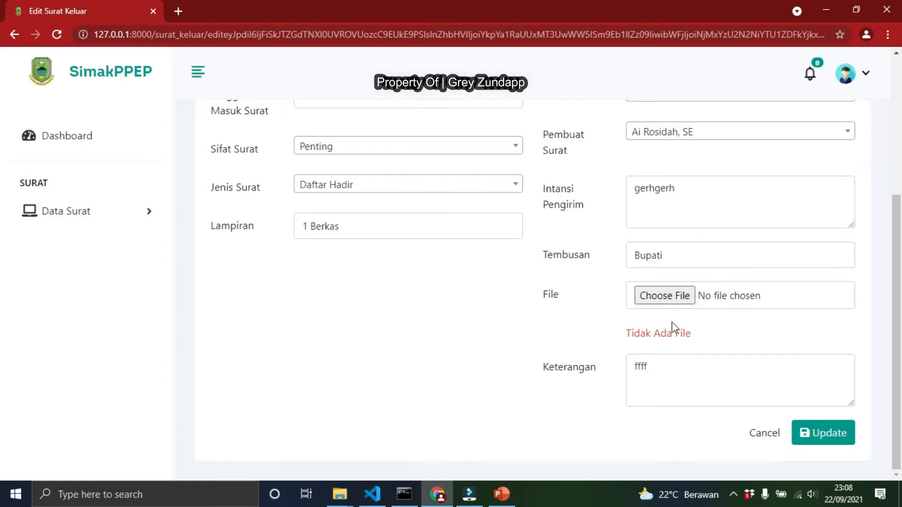
{"action": "left_click", "coordinate": [675, 301]}
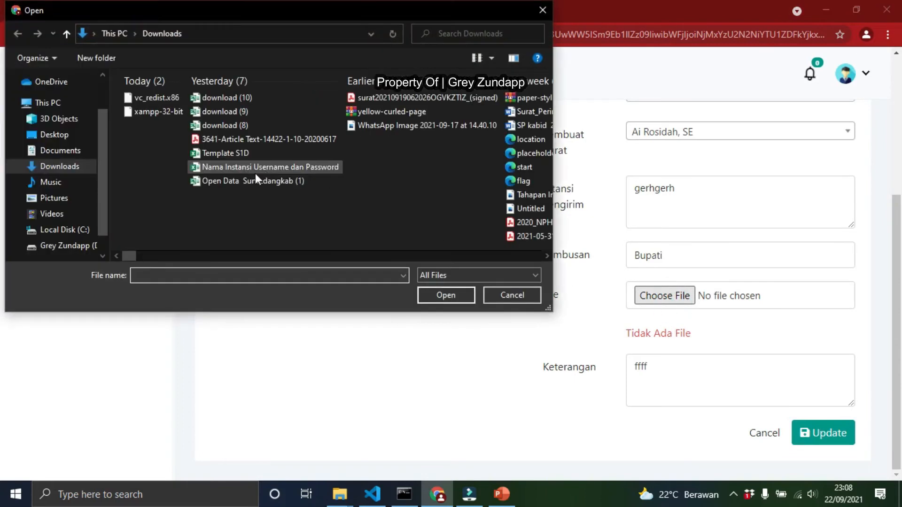
{"action": "left_click", "coordinate": [396, 100]}
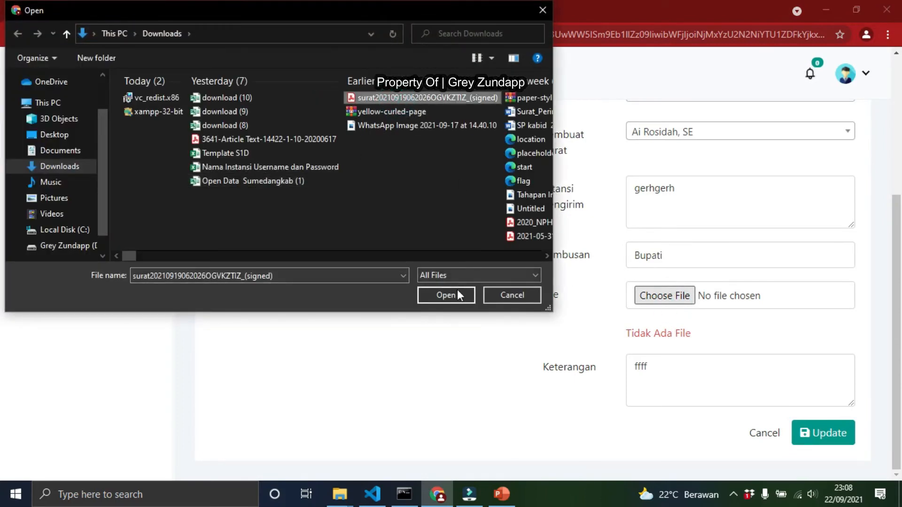
{"action": "left_click", "coordinate": [518, 222]}
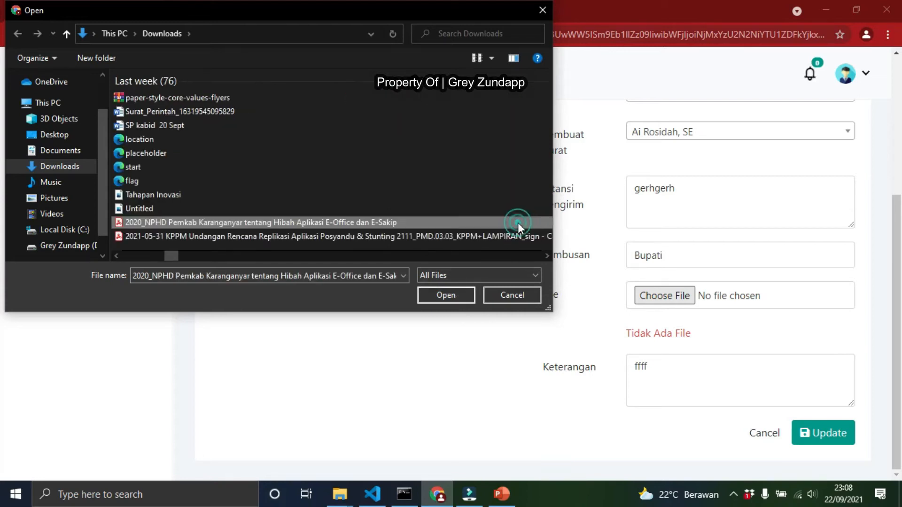
{"action": "left_click", "coordinate": [382, 236]}
{"action": "left_click_drag", "start_coordinate": [174, 256], "coordinate": [250, 260]}
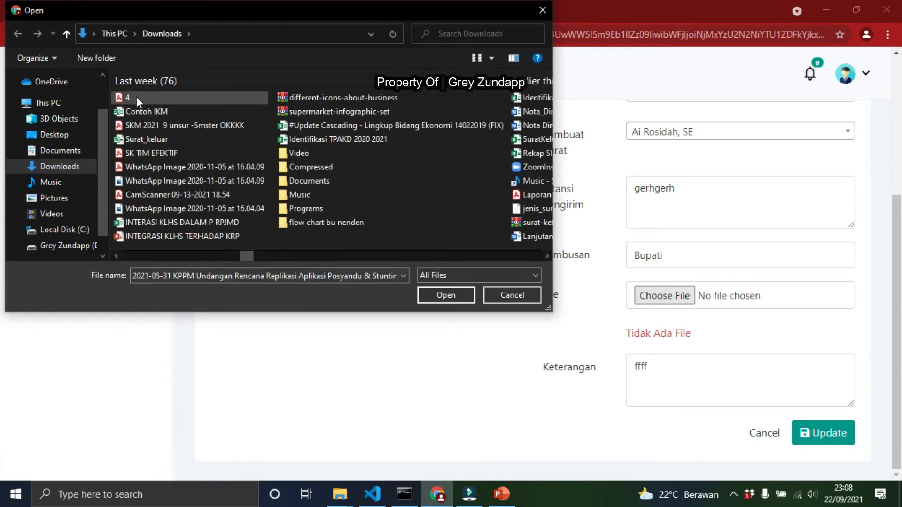
{"action": "left_click", "coordinate": [185, 125]}
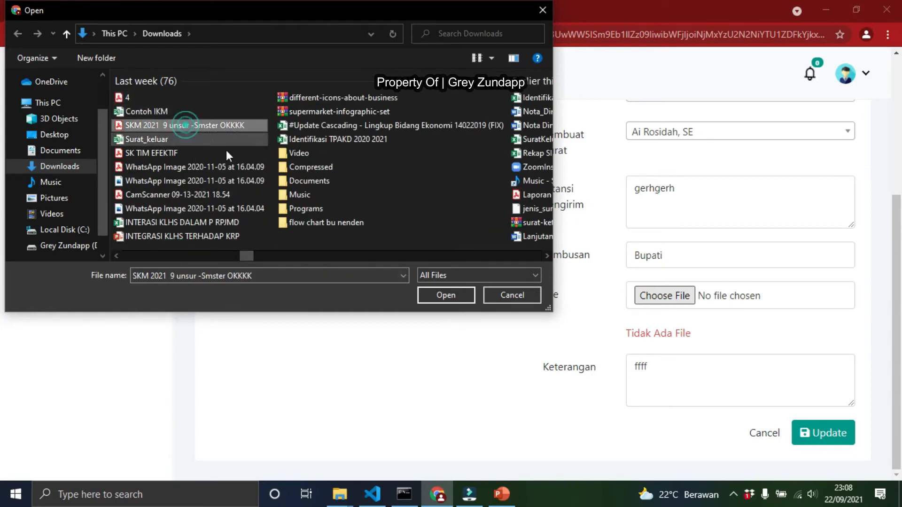
{"action": "left_click", "coordinate": [446, 296]}
{"action": "left_click", "coordinate": [812, 439]}
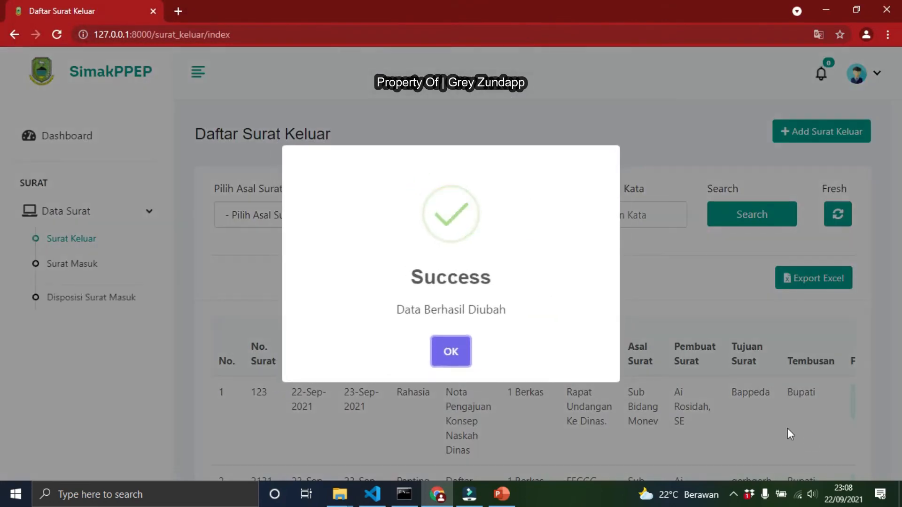
{"action": "left_click", "coordinate": [460, 353]}
Open the second entry's newly attached file in a new tab and close it
{"action": "scroll", "coordinate": [473, 366], "scroll_direction": "down", "scroll_amount": 3}
{"action": "left_click_drag", "start_coordinate": [476, 398], "coordinate": [666, 406]}
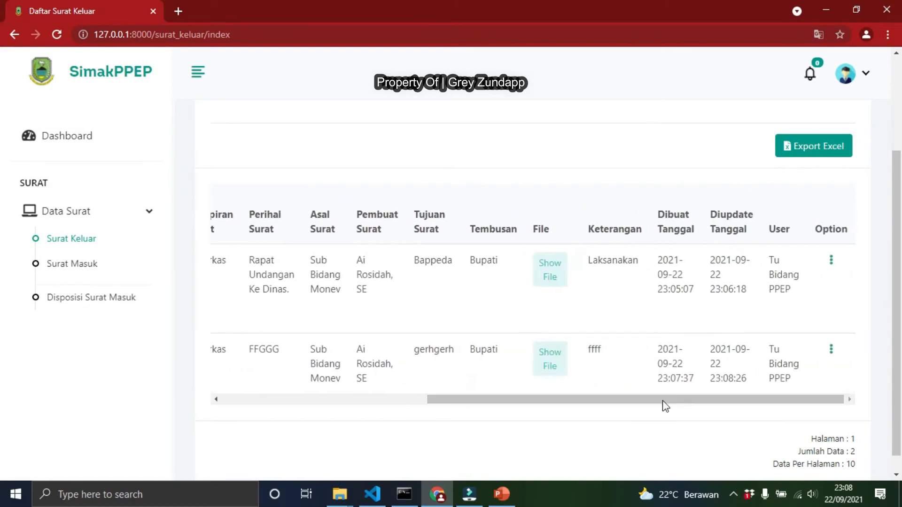
{"action": "left_click", "coordinate": [549, 359]}
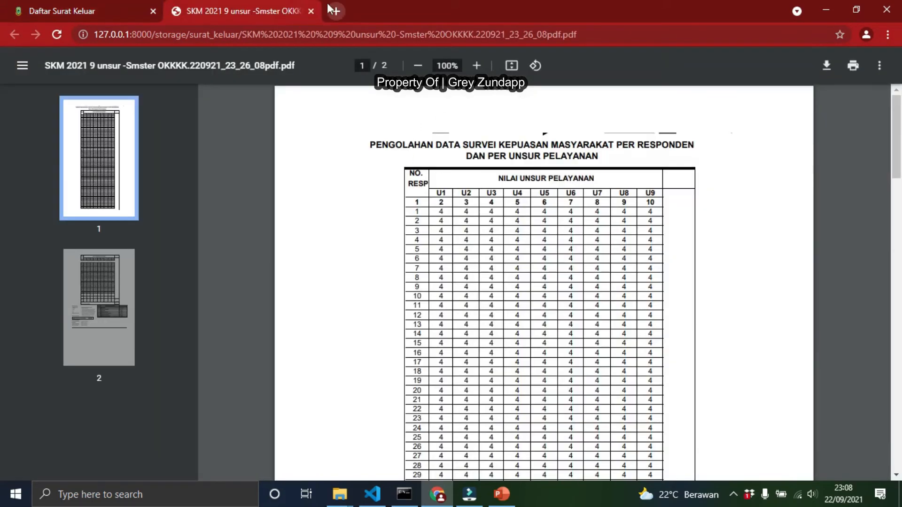
{"action": "left_click", "coordinate": [311, 11]}
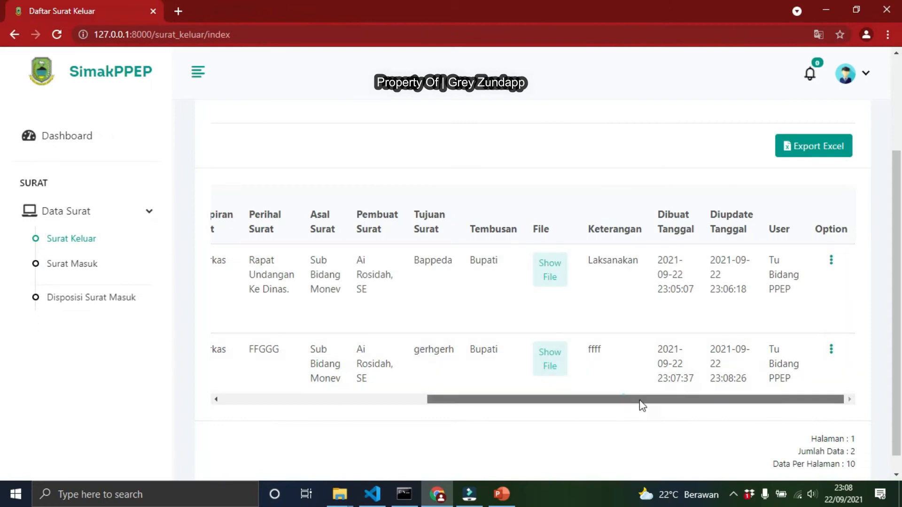
Open the project's public/storage/surat_keluar folder in File Explorer to inspect the stored letter files
{"action": "left_click", "coordinate": [832, 350]}
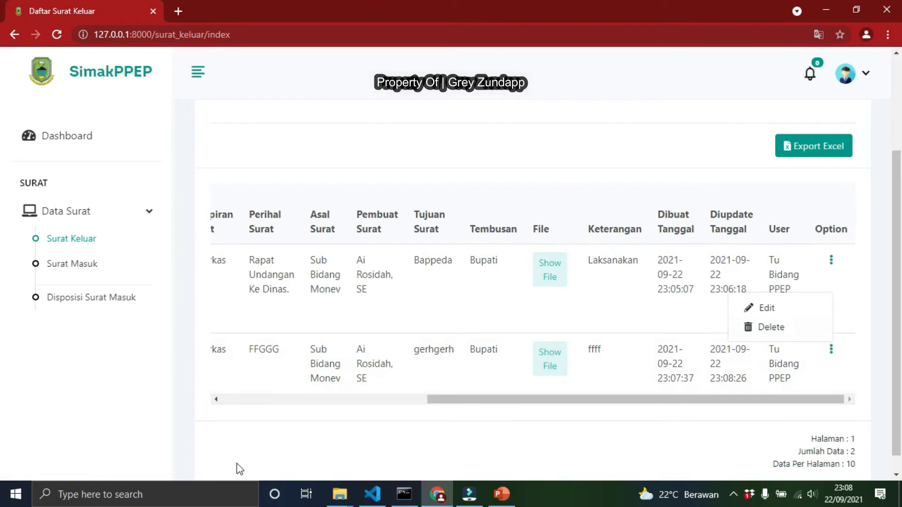
{"action": "left_click", "coordinate": [344, 497]}
{"action": "left_click", "coordinate": [372, 446]}
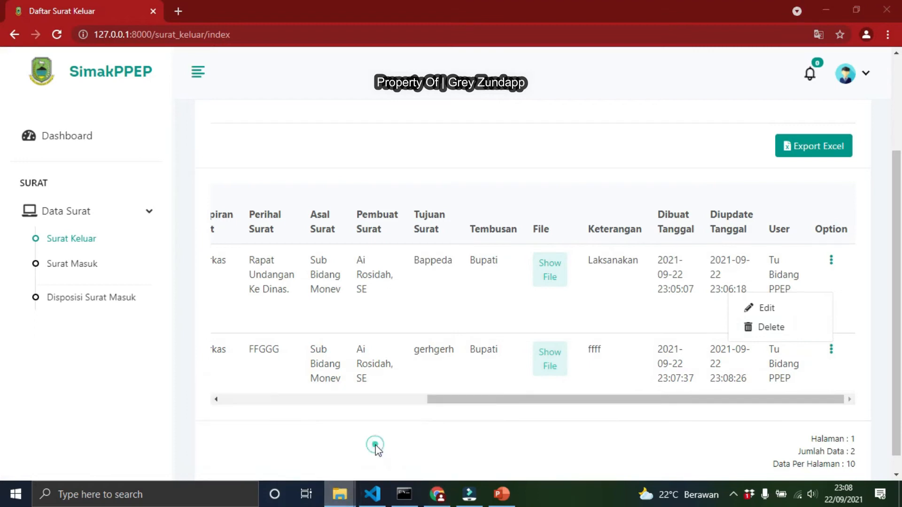
{"action": "left_click", "coordinate": [337, 104]}
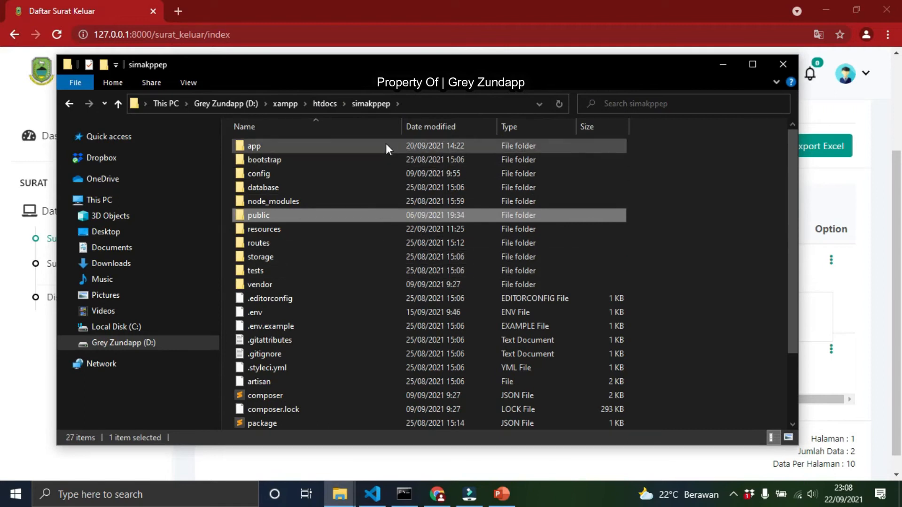
{"action": "double_click", "coordinate": [274, 215]}
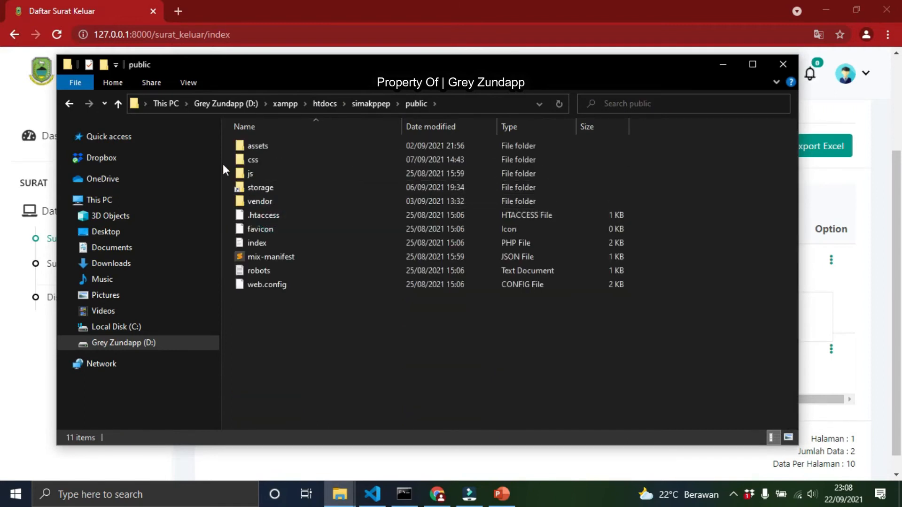
{"action": "double_click", "coordinate": [265, 190]}
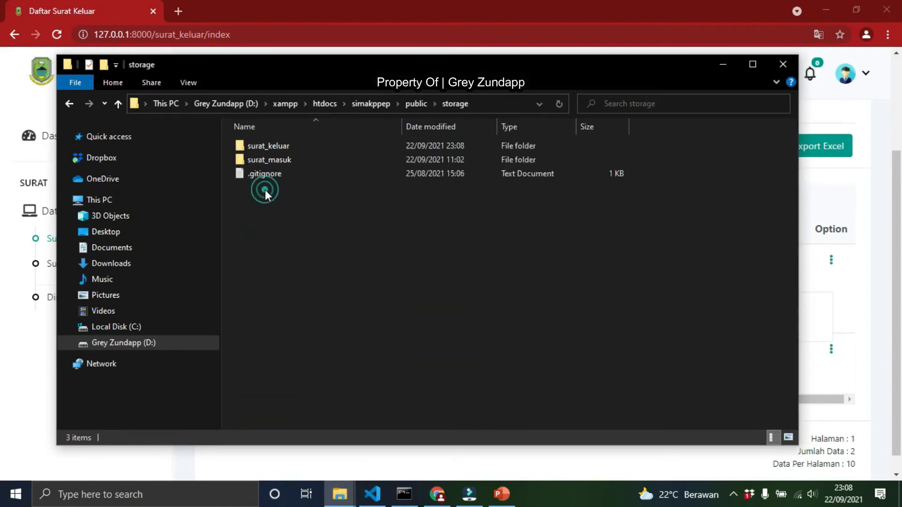
{"action": "left_click", "coordinate": [279, 147]}
{"action": "double_click", "coordinate": [278, 148]}
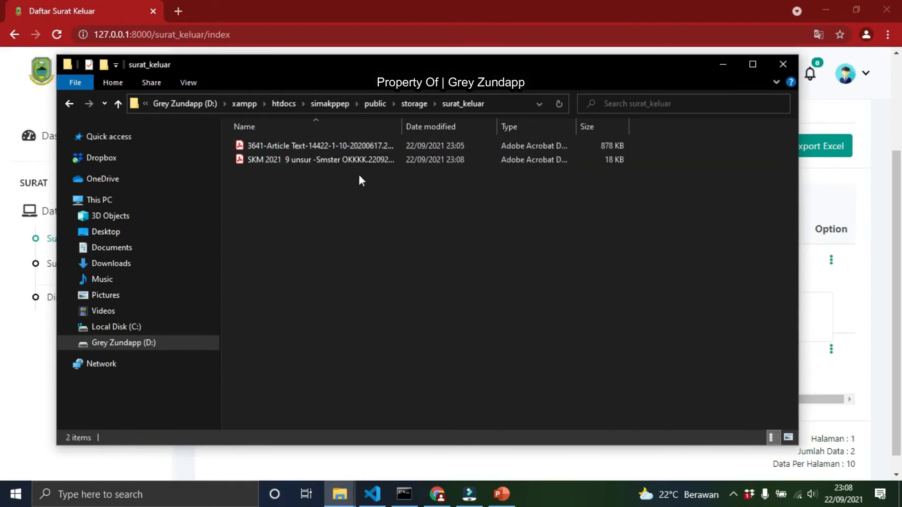
Compare the second entry's attached file with the file names stored in the surat_keluar folder
{"action": "left_click", "coordinate": [867, 261]}
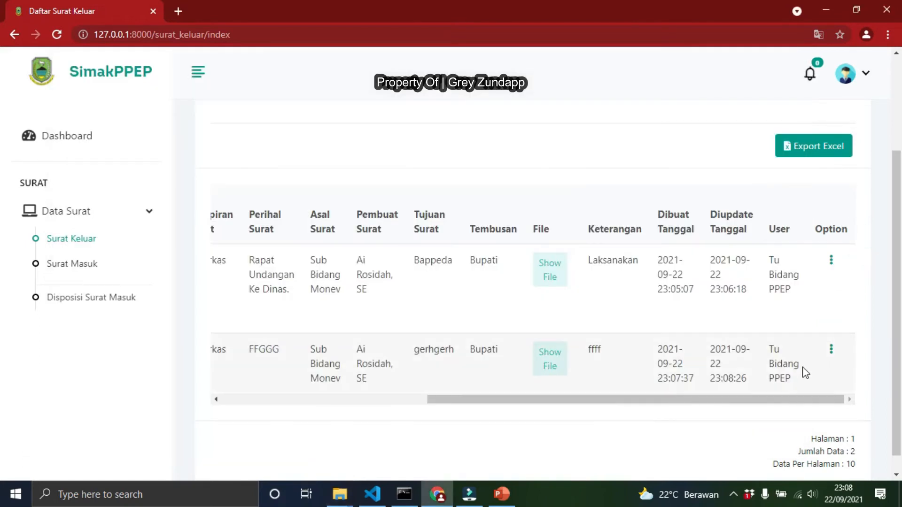
{"action": "left_click", "coordinate": [831, 351]}
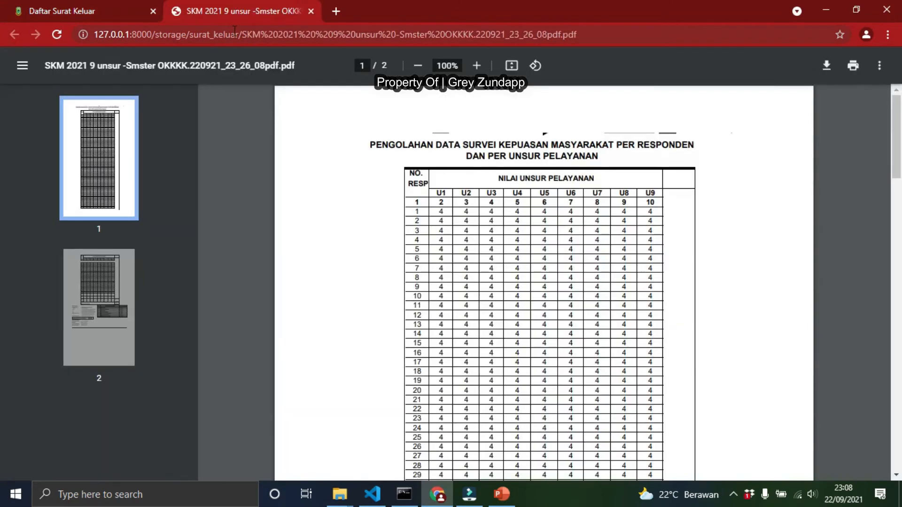
{"action": "left_click", "coordinate": [311, 11]}
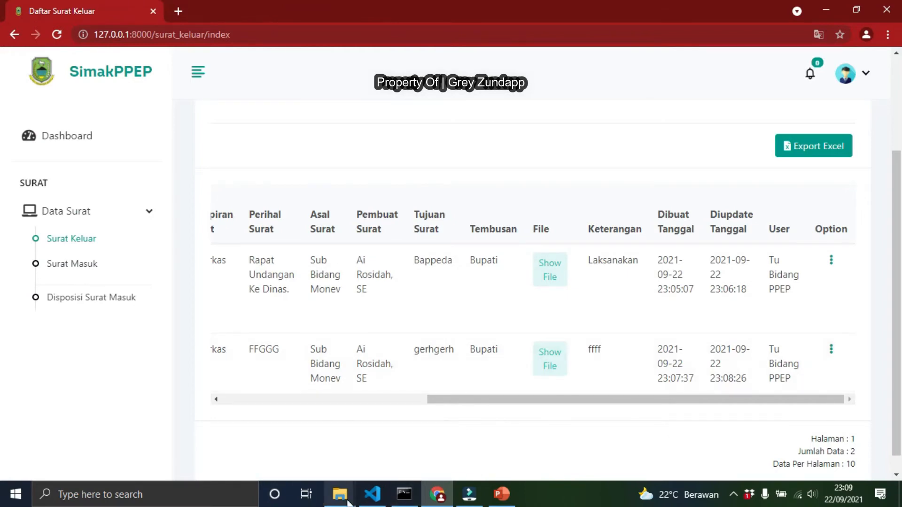
{"action": "mouse_move", "coordinate": [340, 494]}
{"action": "left_click", "coordinate": [405, 433]}
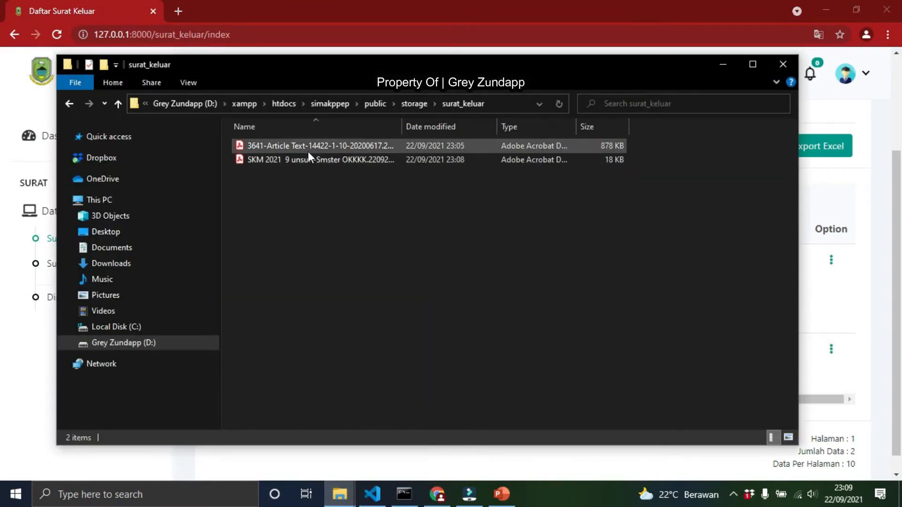
{"action": "double_click", "coordinate": [402, 123]}
{"action": "left_click", "coordinate": [438, 494]}
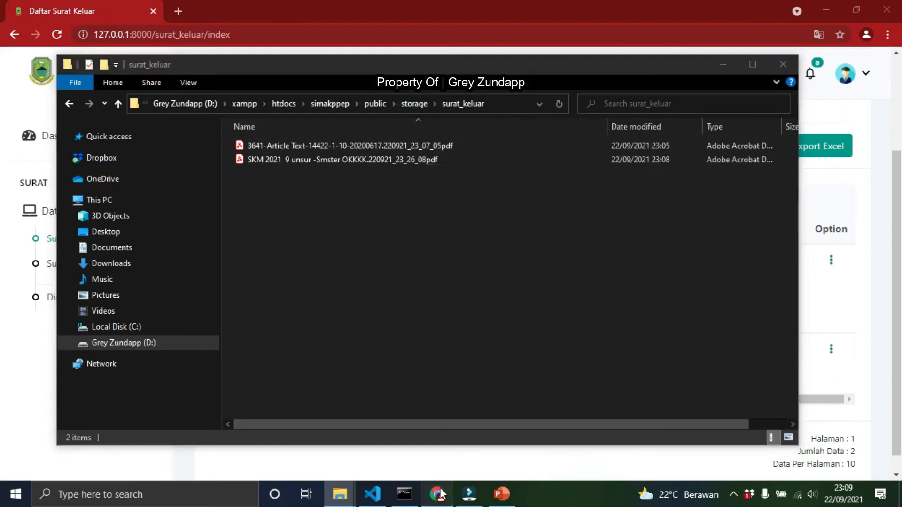
Delete the second Surat Keluar entry
{"action": "left_click", "coordinate": [831, 350]}
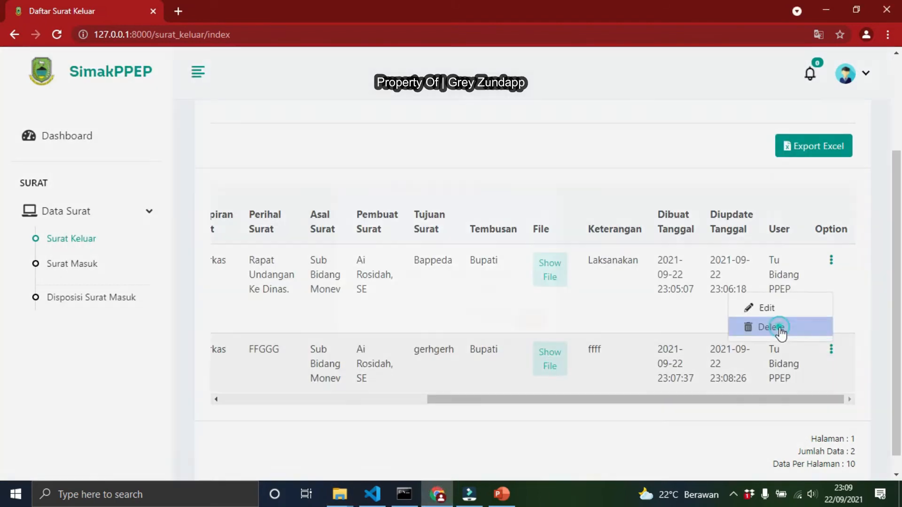
{"action": "left_click", "coordinate": [770, 326]}
{"action": "left_click", "coordinate": [574, 350]}
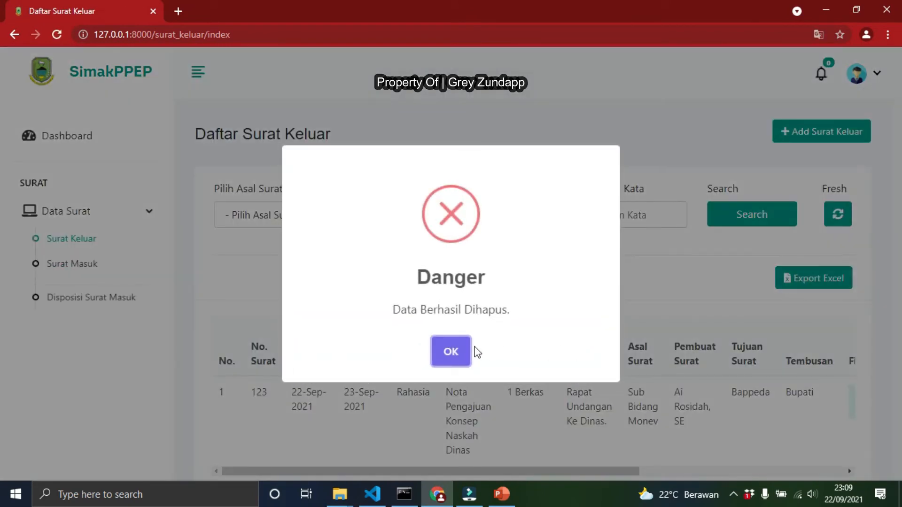
{"action": "left_click", "coordinate": [451, 352]}
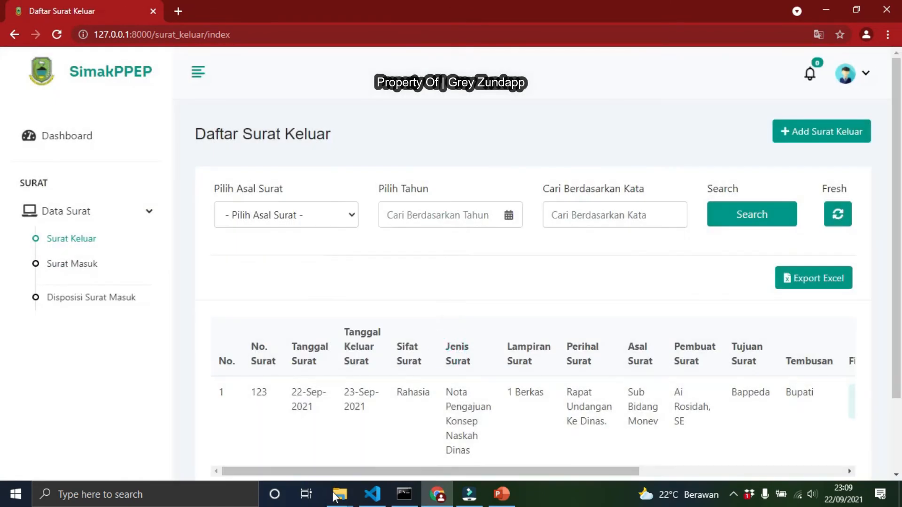
Check the surat_keluar folder and the Surat Keluar list after the deletion
{"action": "left_click", "coordinate": [340, 494]}
{"action": "left_click", "coordinate": [382, 462]}
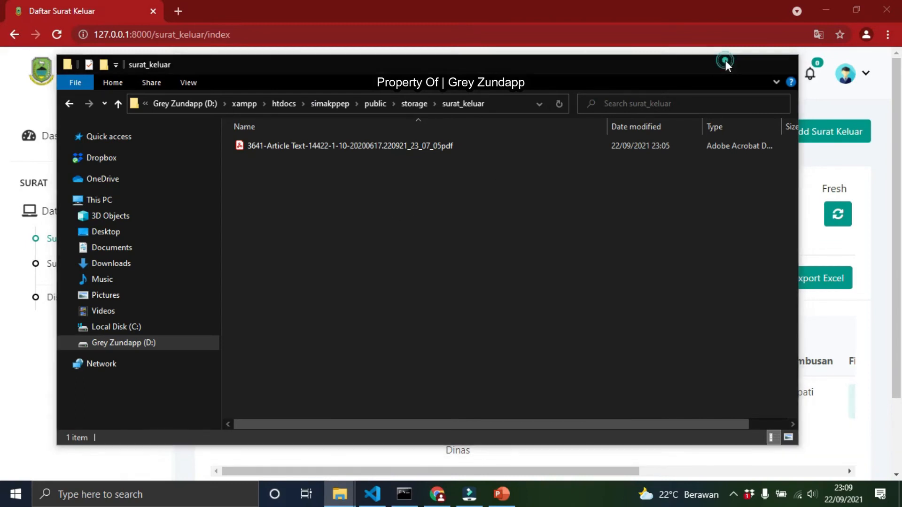
{"action": "left_click", "coordinate": [726, 60]}
{"action": "scroll", "coordinate": [466, 207], "scroll_direction": "down", "scroll_amount": 2}
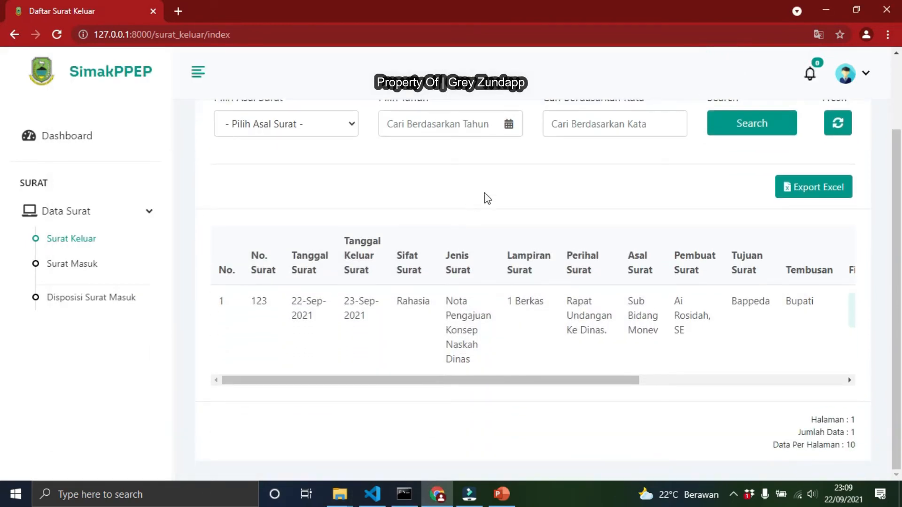
{"action": "scroll", "coordinate": [483, 195], "scroll_direction": "up", "scroll_amount": 2}
Start a new Surat Keluar entry with No. Surat 2131, Tanggal Surat 2021-09-22 and Tanggal Masuk Surat 2021-09-23
{"action": "left_click", "coordinate": [800, 133]}
{"action": "left_click", "coordinate": [354, 230]}
{"action": "left_click", "coordinate": [334, 286]}
{"action": "left_click", "coordinate": [343, 268]}
{"action": "left_click", "coordinate": [383, 370]}
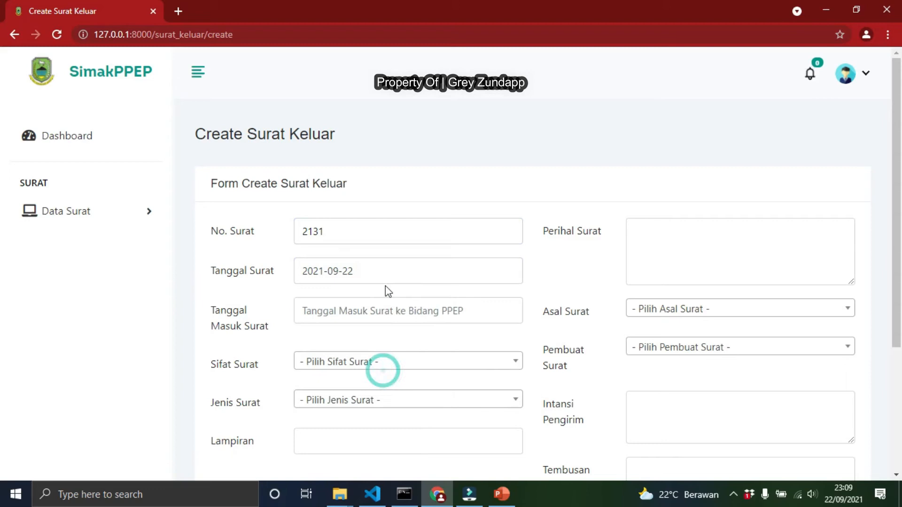
{"action": "left_click", "coordinate": [386, 315]}
{"action": "left_click", "coordinate": [408, 417]}
Set Sifat Surat to Penting and Jenis Surat to Memo
{"action": "left_click", "coordinate": [360, 362]}
{"action": "left_click", "coordinate": [350, 316]}
{"action": "left_click", "coordinate": [353, 400]}
{"action": "left_click", "coordinate": [346, 361]}
Enter cdacda as the Perihal Surat and set Asal Surat to Sub Bidang Litbang
{"action": "left_click", "coordinate": [695, 230]}
{"action": "type", "text": "cdacda"}
{"action": "left_click", "coordinate": [684, 309]}
{"action": "left_click", "coordinate": [660, 397]}
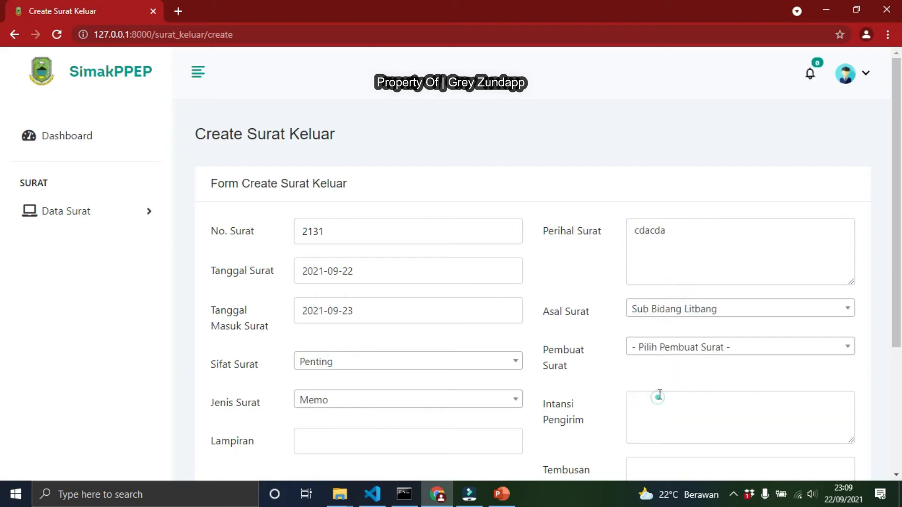
Choose a staff member as the Pembuat Surat
{"action": "left_click", "coordinate": [679, 347]}
{"action": "left_click", "coordinate": [667, 291]}
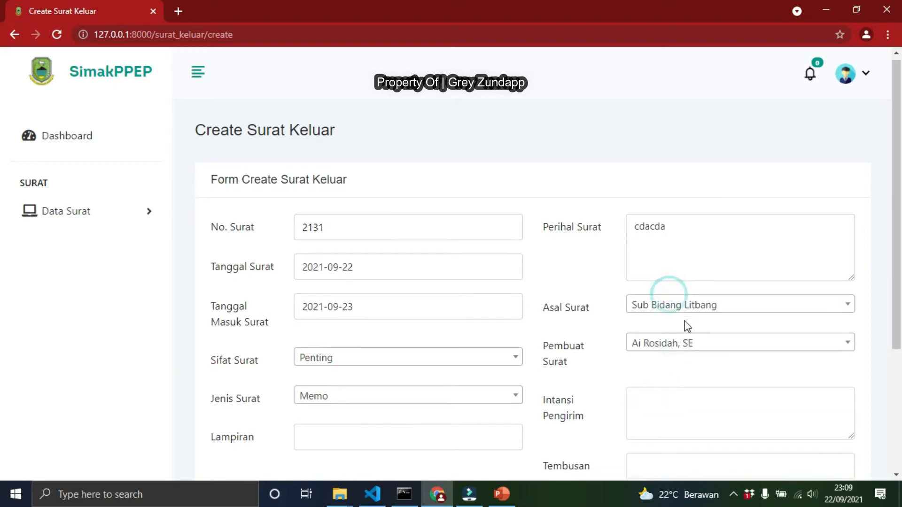
Enter dacad as the Intansi Pengirim and dcadc as the Tembusan of the new Surat Keluar
{"action": "scroll", "coordinate": [687, 326], "scroll_direction": "down", "scroll_amount": 3}
{"action": "left_click", "coordinate": [678, 298]}
{"action": "type", "text": "dacad"}
{"action": "left_click", "coordinate": [675, 339]}
{"action": "type", "text": "dcadc"}
{"action": "left_click", "coordinate": [664, 378]}
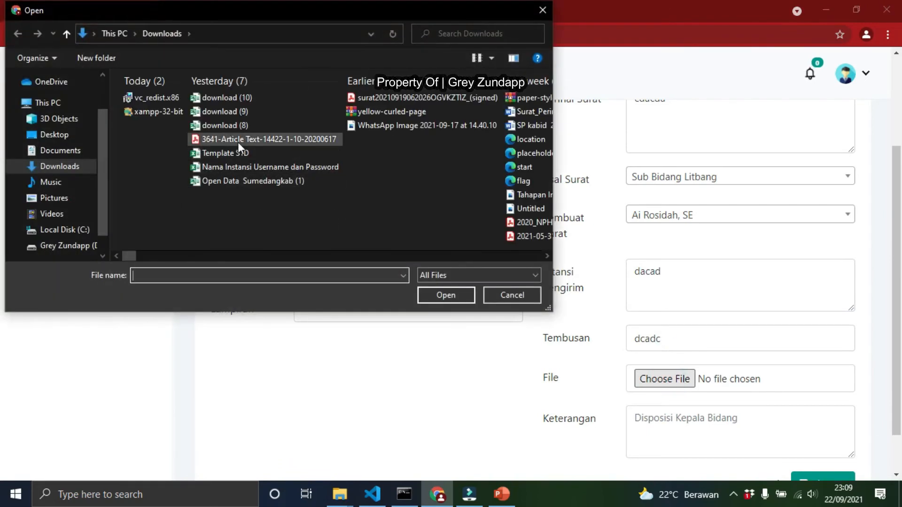
{"action": "left_click", "coordinate": [238, 140]}
{"action": "left_click", "coordinate": [441, 296]}
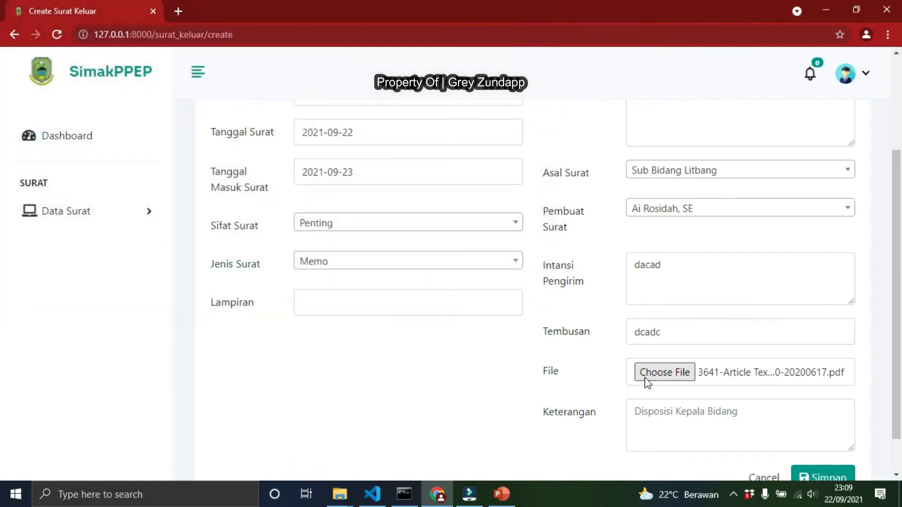
Enter cadcad as the Keterangan and try to save the letter
{"action": "scroll", "coordinate": [648, 383], "scroll_direction": "down", "scroll_amount": 1}
{"action": "left_click", "coordinate": [677, 368]}
{"action": "type", "text": "cadcad"}
{"action": "left_click", "coordinate": [823, 437]}
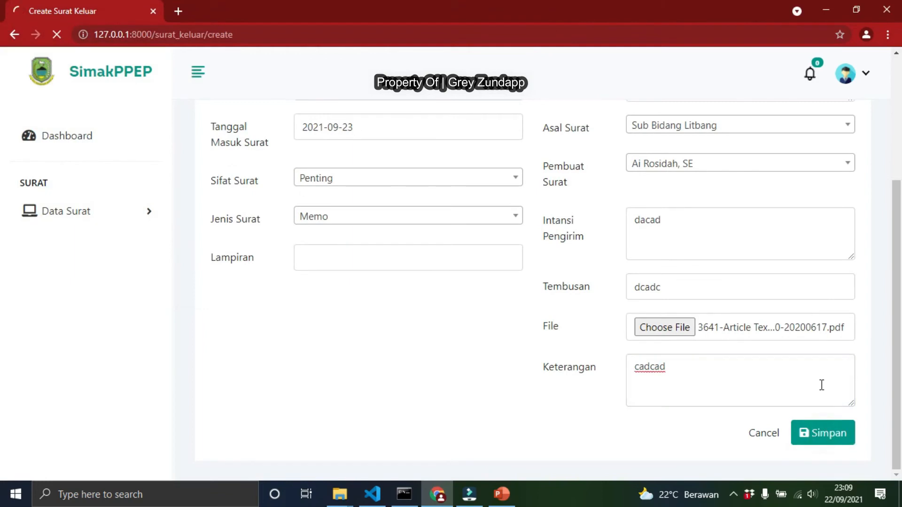
Set the missing Lampiran field to 1 Berkas
{"action": "scroll", "coordinate": [611, 329], "scroll_direction": "down", "scroll_amount": 3}
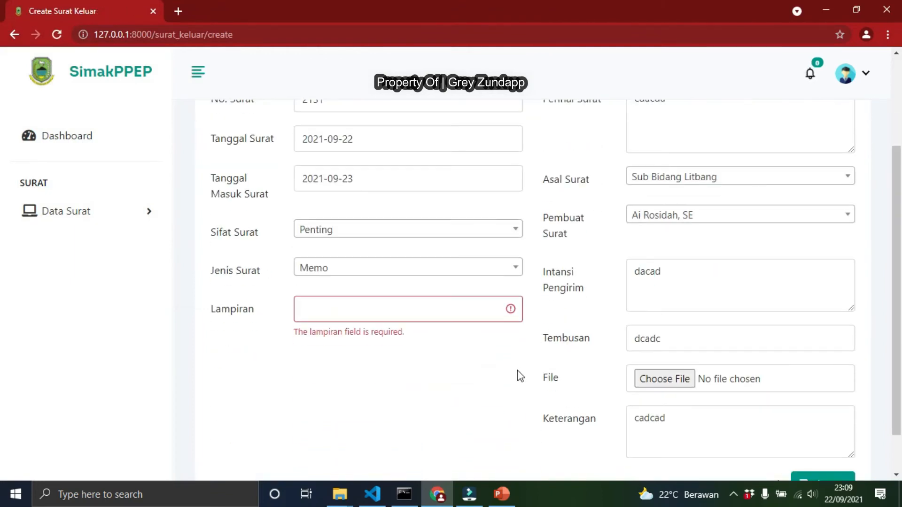
{"action": "scroll", "coordinate": [517, 370], "scroll_direction": "down", "scroll_amount": 1}
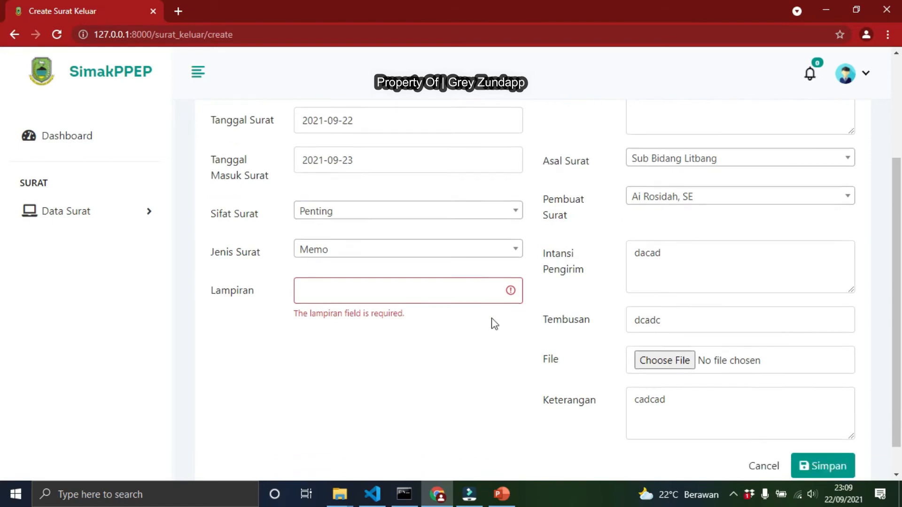
{"action": "left_click", "coordinate": [416, 259]}
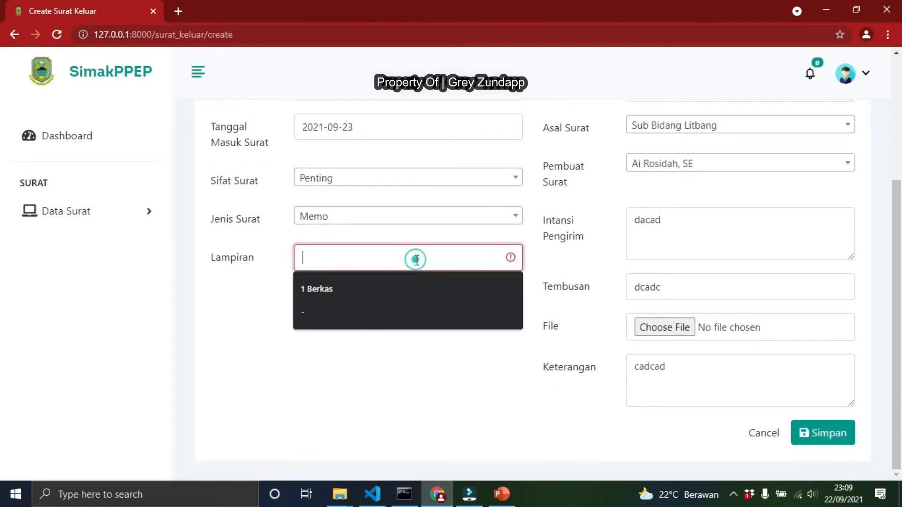
{"action": "left_click", "coordinate": [334, 287]}
{"action": "scroll", "coordinate": [628, 281], "scroll_direction": "up", "scroll_amount": 3}
{"action": "scroll", "coordinate": [629, 281], "scroll_direction": "down", "scroll_amount": 3}
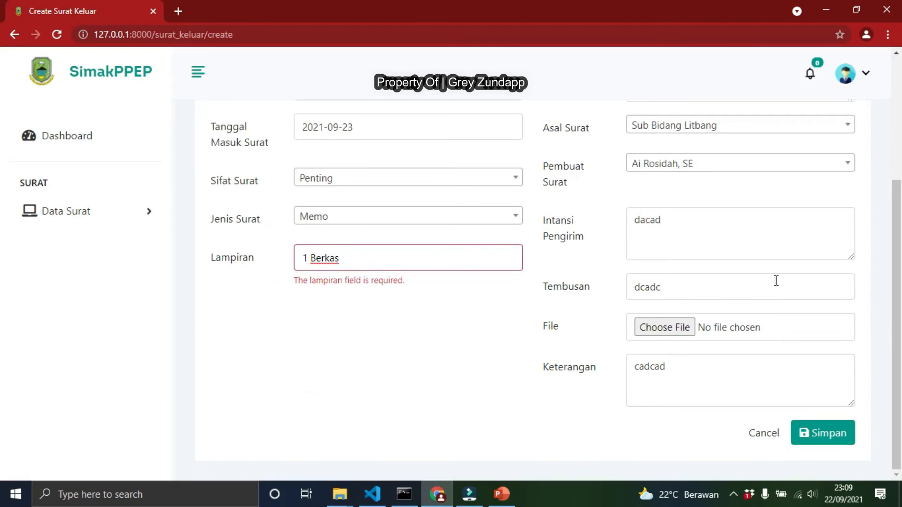
{"action": "left_click", "coordinate": [685, 329]}
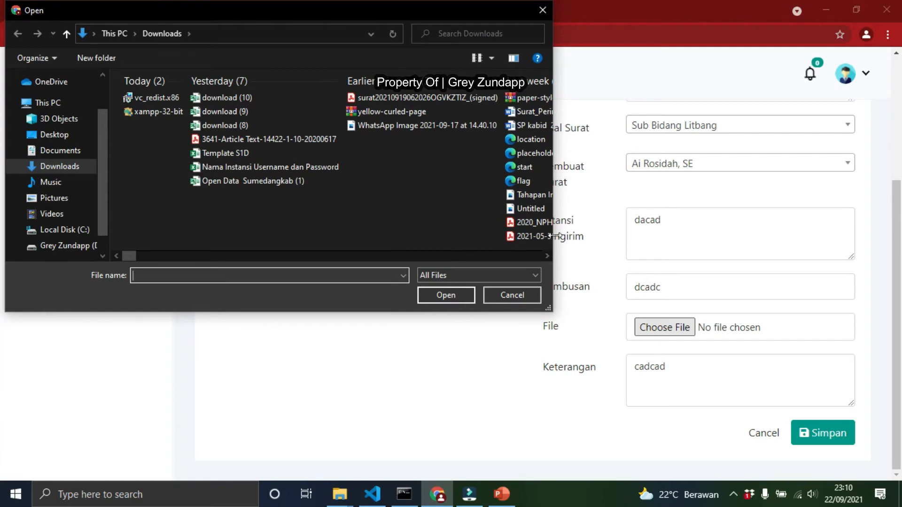
{"action": "left_click", "coordinate": [296, 140]}
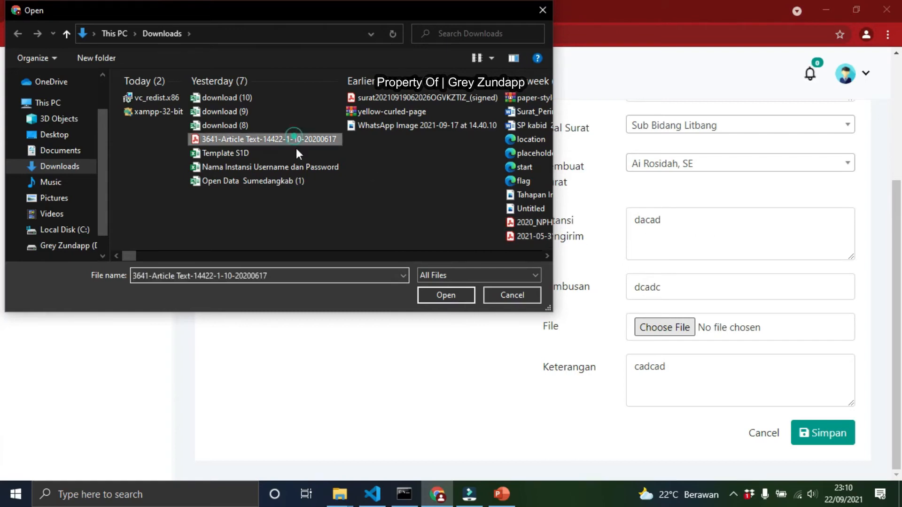
{"action": "left_click", "coordinate": [448, 294]}
{"action": "left_click", "coordinate": [841, 436]}
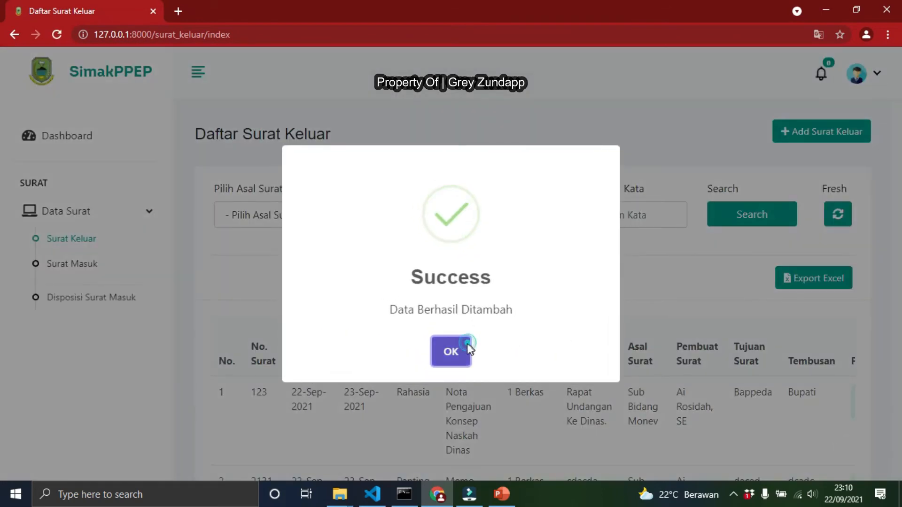
{"action": "left_click", "coordinate": [465, 345]}
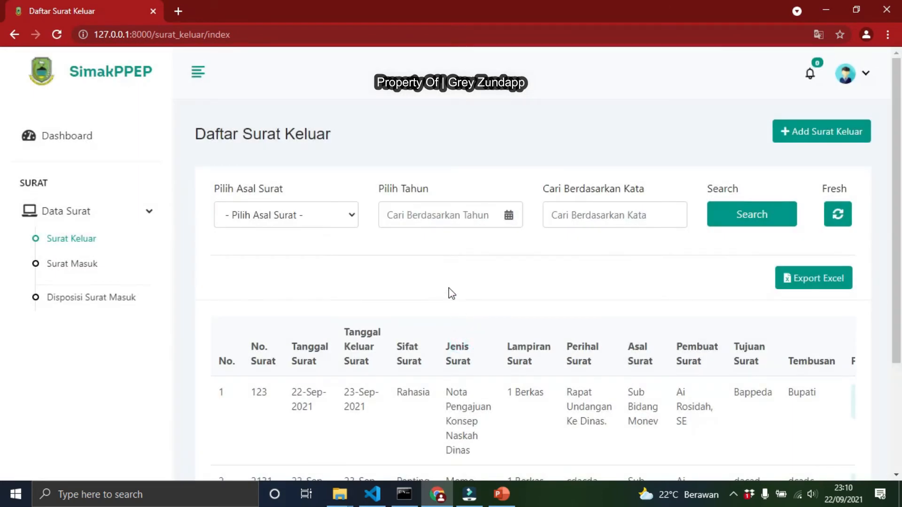
Export the Surat Keluar list to Excel and open the downloaded spreadsheet
{"action": "scroll", "coordinate": [451, 294], "scroll_direction": "down", "scroll_amount": 1}
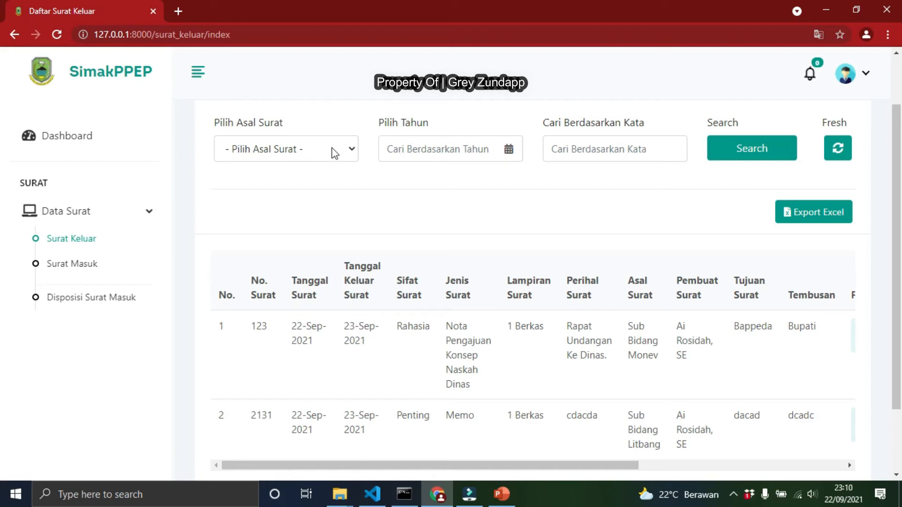
{"action": "left_click", "coordinate": [832, 219]}
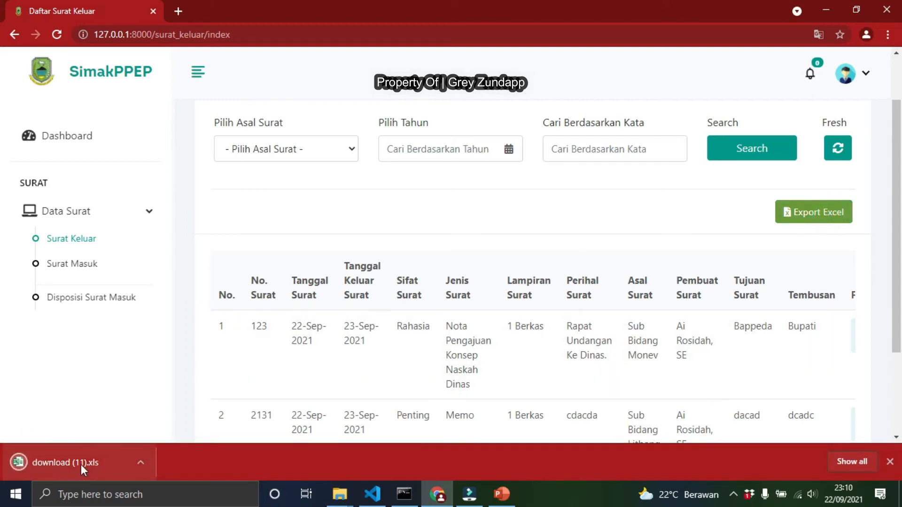
{"action": "scroll", "coordinate": [548, 295], "scroll_direction": "down", "scroll_amount": 1}
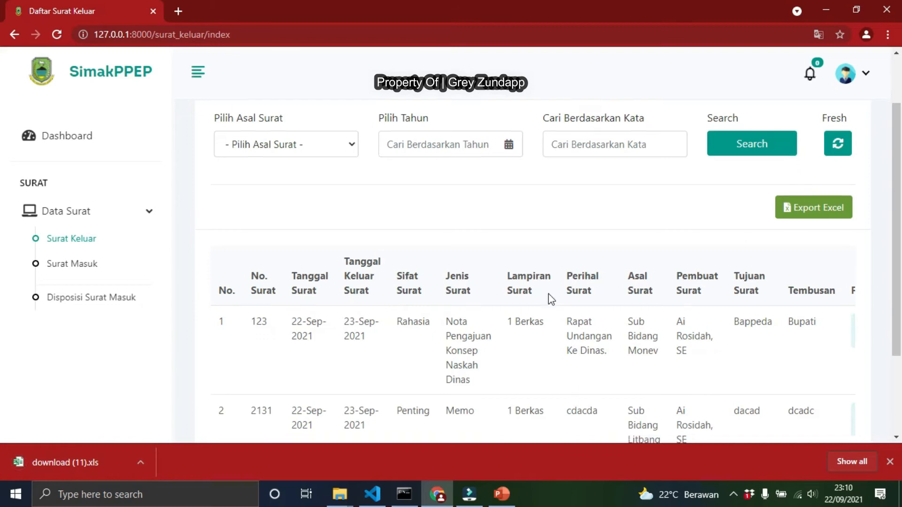
{"action": "scroll", "coordinate": [517, 254], "scroll_direction": "down", "scroll_amount": 1}
{"action": "scroll", "coordinate": [399, 210], "scroll_direction": "up", "scroll_amount": 3}
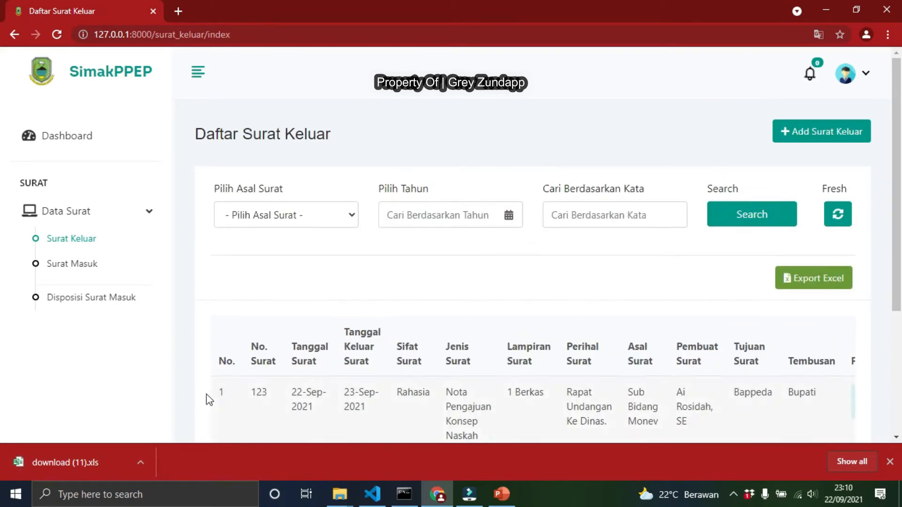
{"action": "left_click", "coordinate": [101, 472]}
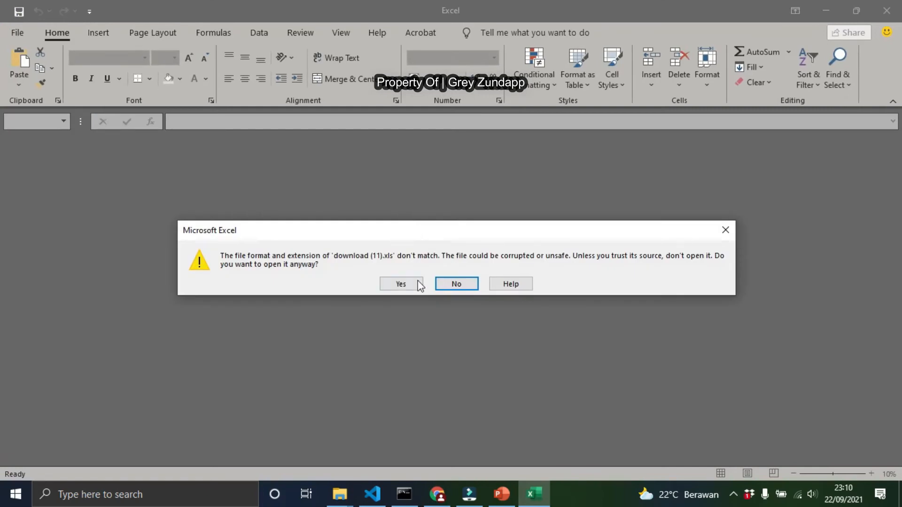
{"action": "left_click", "coordinate": [414, 284]}
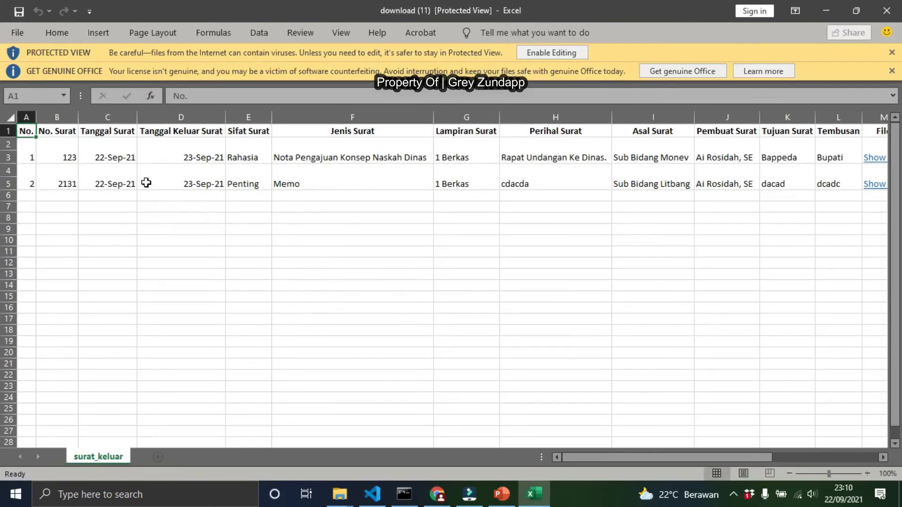
Review the remaining columns of the exported spreadsheet, close Excel and check the list again
{"action": "left_click_drag", "start_coordinate": [608, 457], "coordinate": [775, 419]}
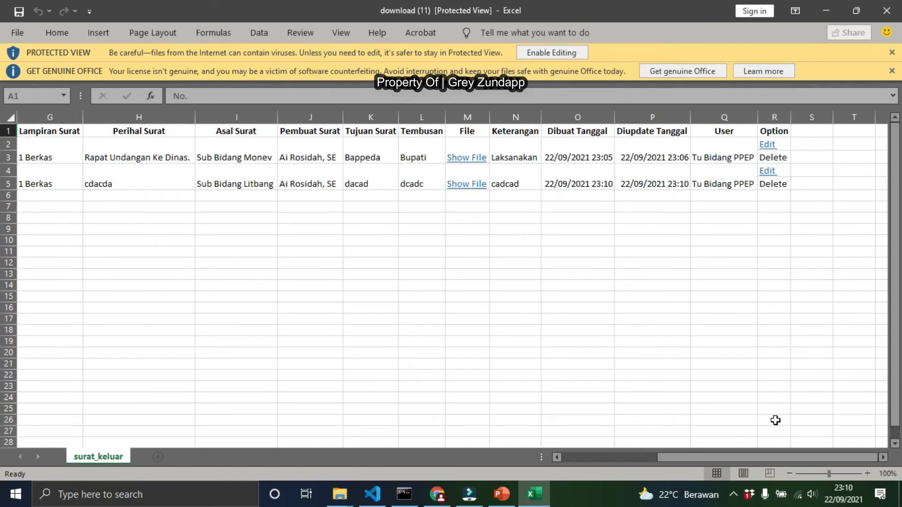
{"action": "left_click", "coordinate": [889, 14]}
{"action": "scroll", "coordinate": [542, 196], "scroll_direction": "down", "scroll_amount": 3}
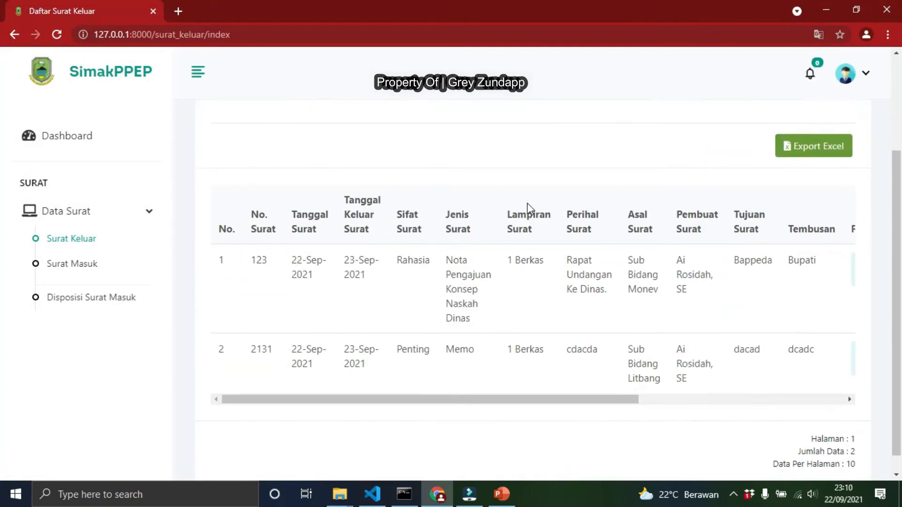
{"action": "scroll", "coordinate": [479, 270], "scroll_direction": "up", "scroll_amount": 2}
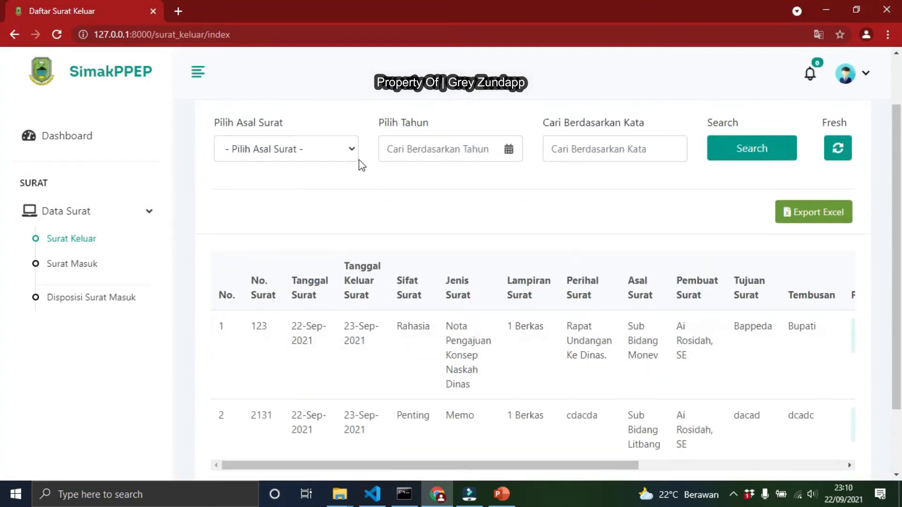
Filter the Surat Keluar list by Asal Surat Sub Bidang Litbang and run the search
{"action": "left_click", "coordinate": [334, 150]}
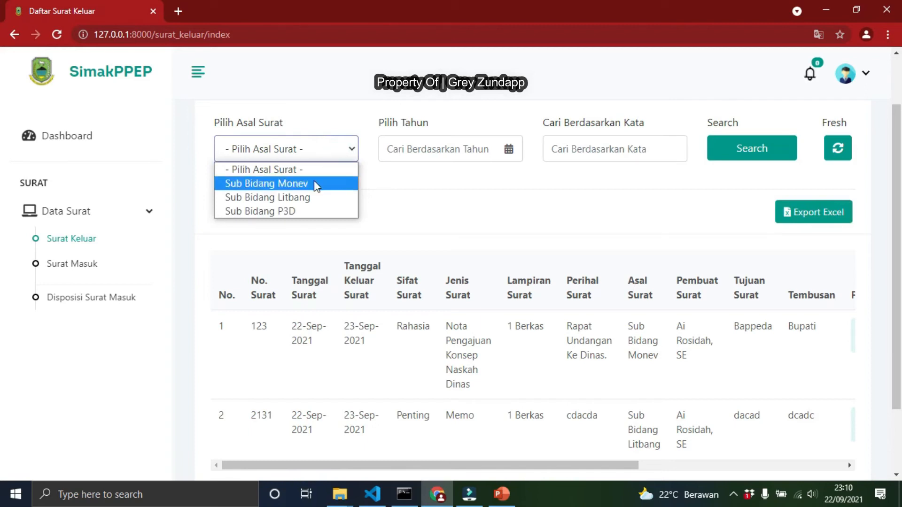
{"action": "left_click", "coordinate": [307, 198]}
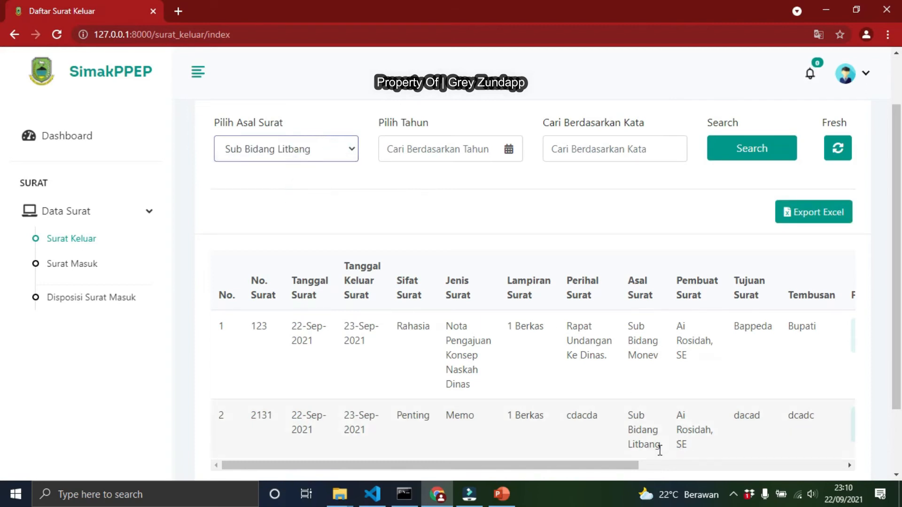
{"action": "left_click", "coordinate": [467, 148]}
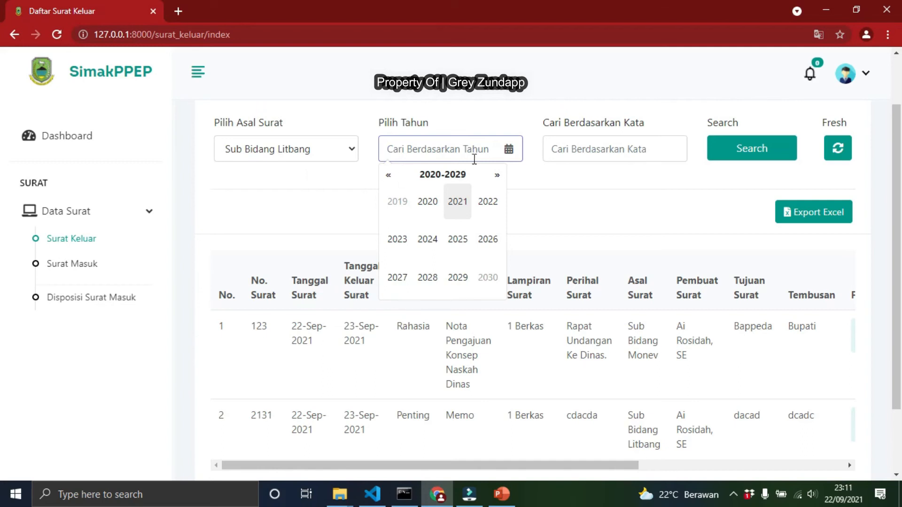
{"action": "left_click", "coordinate": [598, 154]}
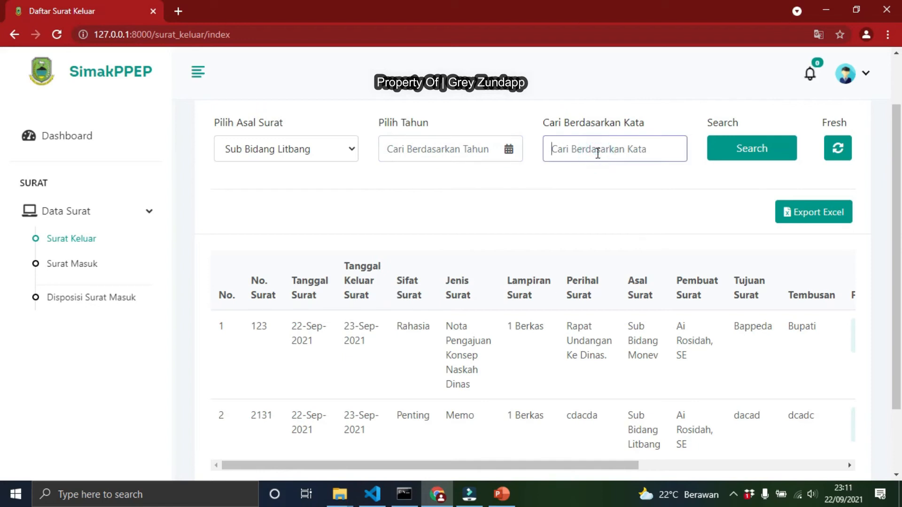
{"action": "left_click", "coordinate": [766, 159]}
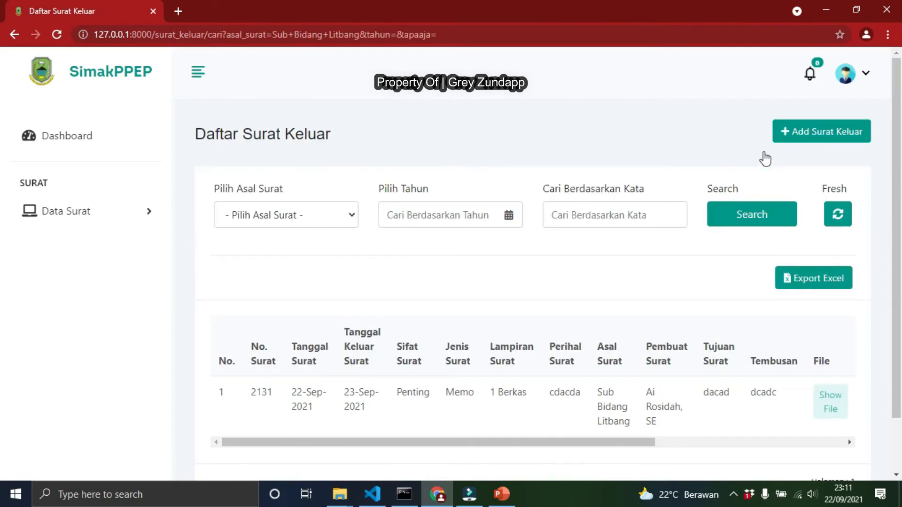
Export the filtered results to Excel, open the spreadsheet and close it
{"action": "left_click", "coordinate": [797, 292]}
{"action": "left_click", "coordinate": [115, 452]}
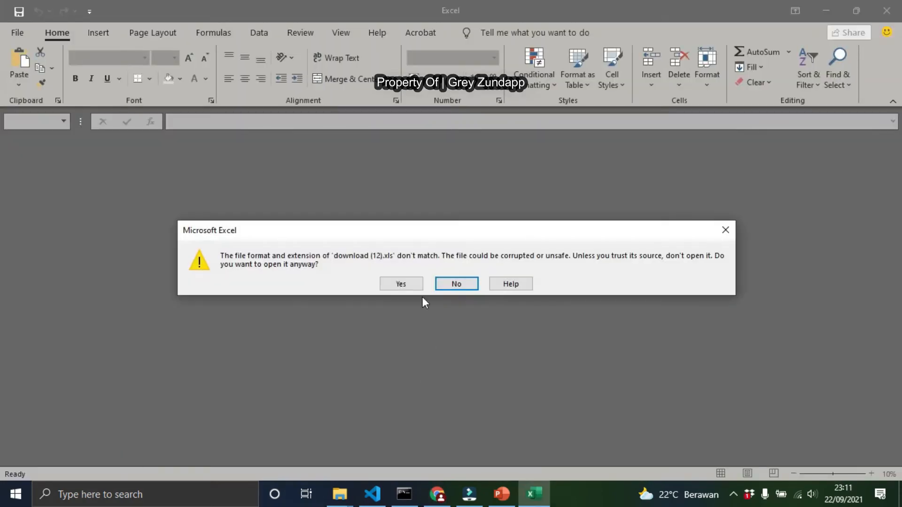
{"action": "left_click", "coordinate": [417, 284]}
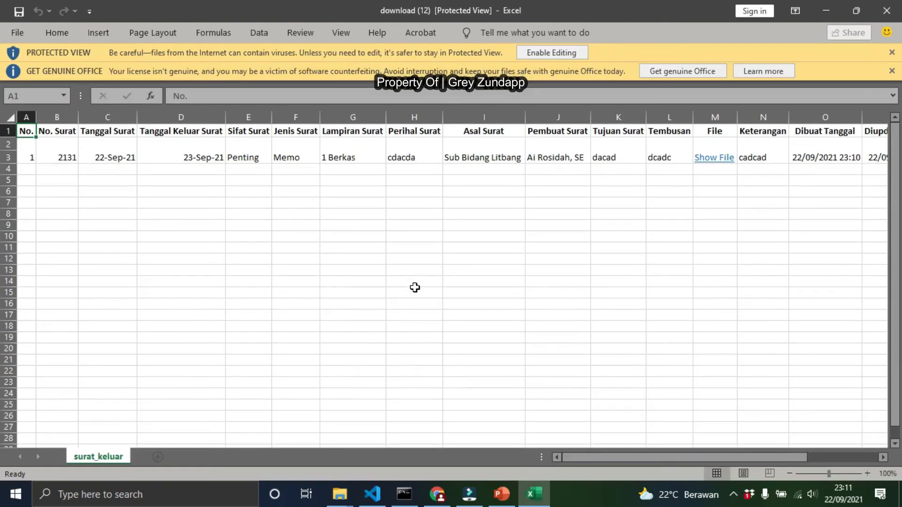
{"action": "left_click", "coordinate": [885, 11]}
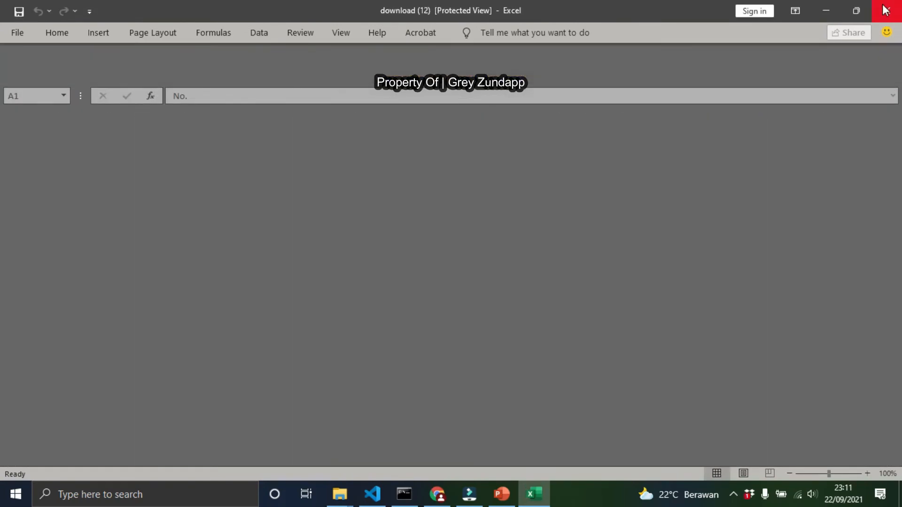
Browse the table's columns, refresh the unfiltered list and inspect the entries' file and option columns
{"action": "left_click_drag", "start_coordinate": [520, 444], "coordinate": [807, 451]}
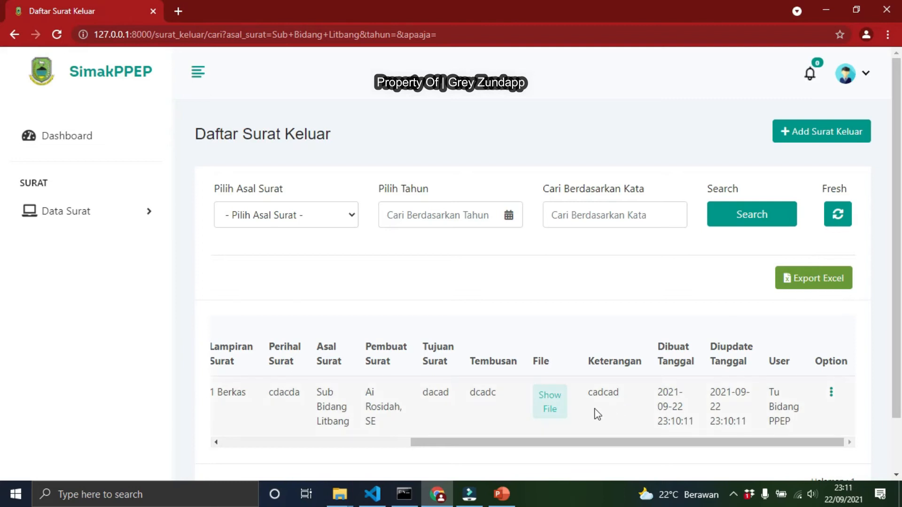
{"action": "left_click_drag", "start_coordinate": [508, 442], "coordinate": [292, 444]}
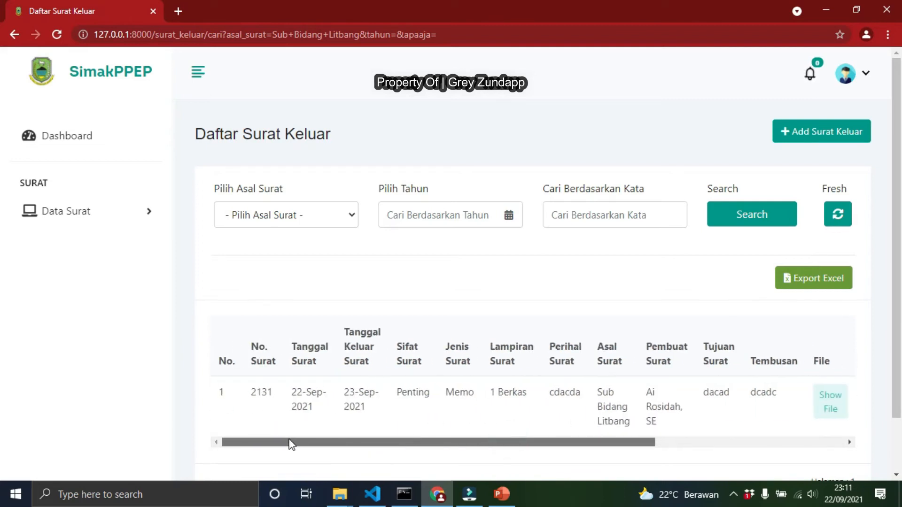
{"action": "left_click", "coordinate": [846, 221]}
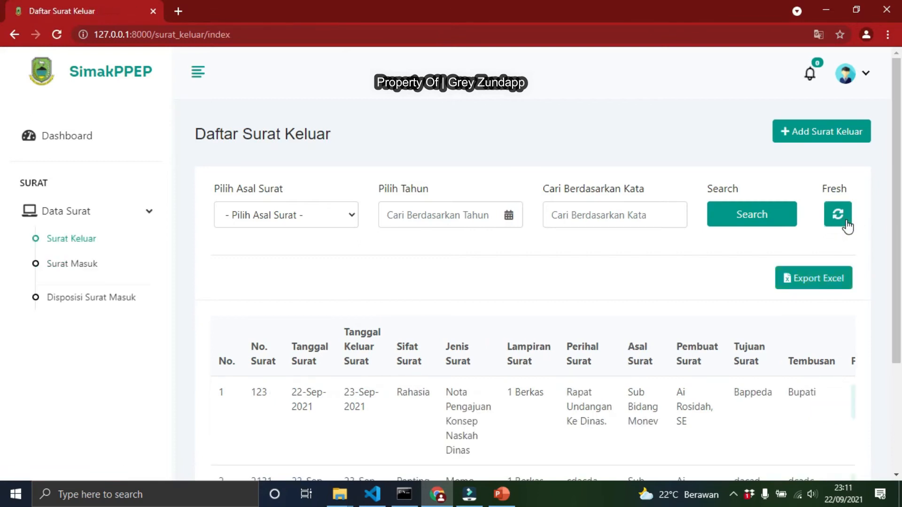
{"action": "scroll", "coordinate": [779, 247], "scroll_direction": "down", "scroll_amount": 3}
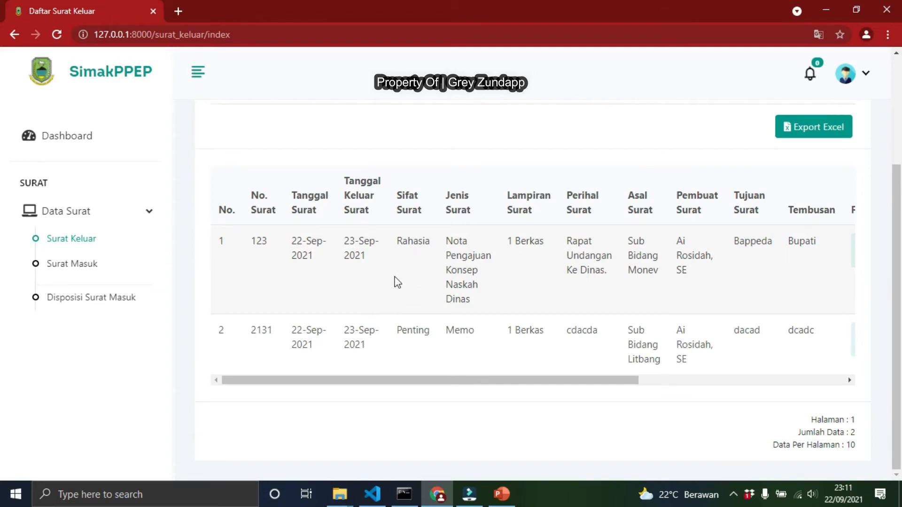
{"action": "left_click_drag", "start_coordinate": [529, 381], "coordinate": [733, 368]}
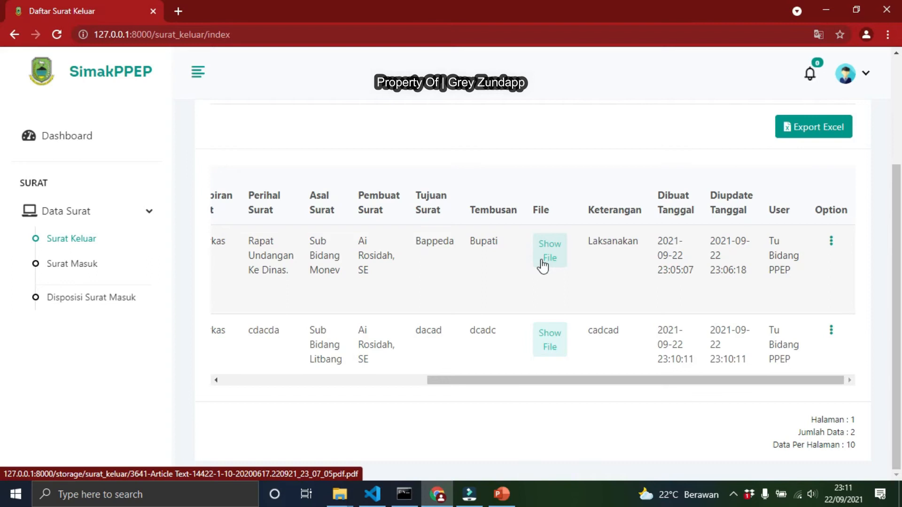
Open the Surat Masuk list, start a new Surat Masuk entry and open the account menu
{"action": "left_click", "coordinate": [88, 268]}
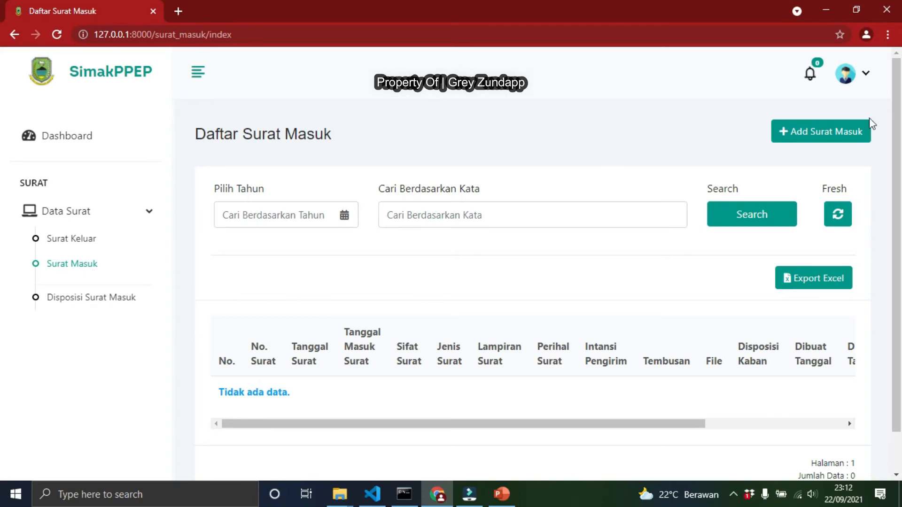
{"action": "left_click", "coordinate": [831, 141]}
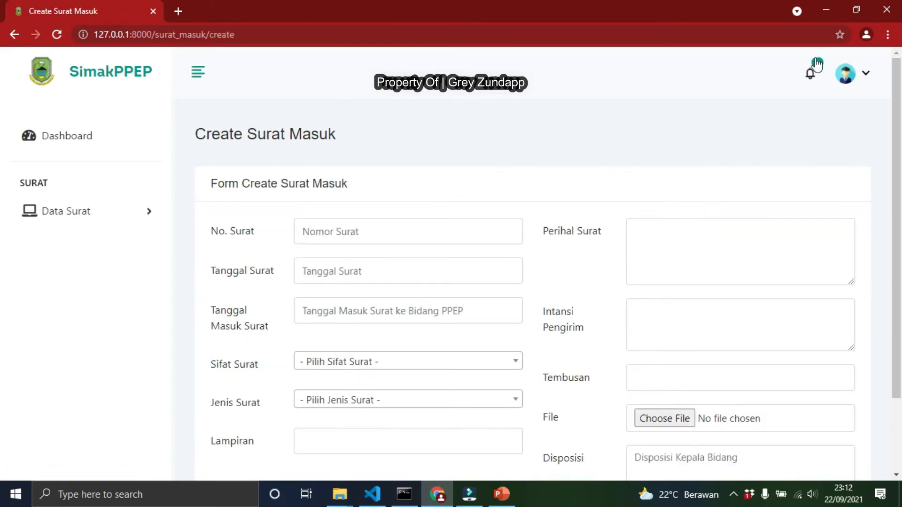
{"action": "left_click", "coordinate": [861, 87]}
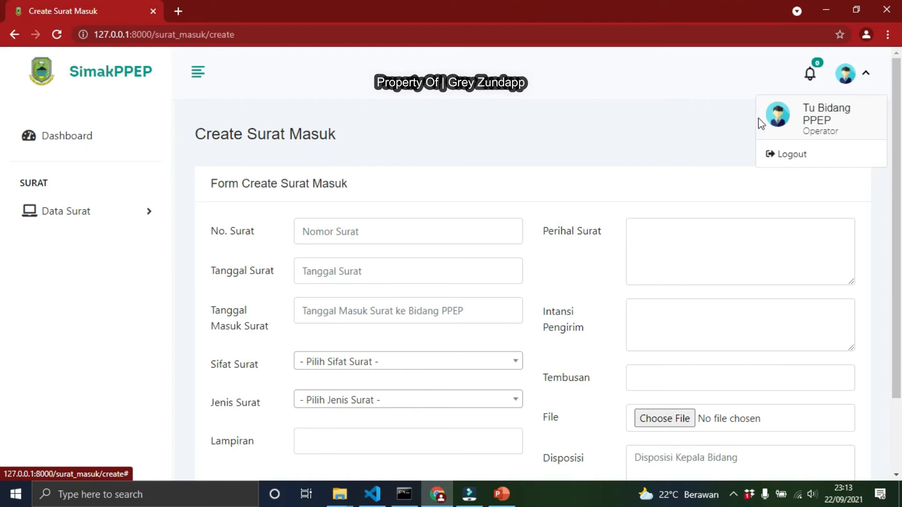
Fill in the new Surat Masuk with number 2131, dates 2021-09-22 and 2021-09-23, Sifat Surat Penting and Jenis Surat Memo
{"action": "left_click", "coordinate": [424, 239]}
{"action": "left_click", "coordinate": [337, 262]}
{"action": "left_click", "coordinate": [345, 272]}
{"action": "left_click", "coordinate": [384, 371]}
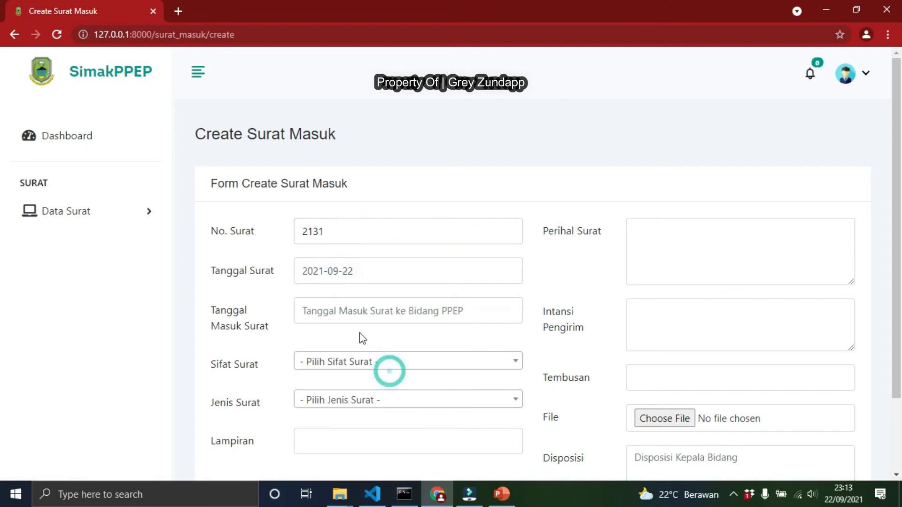
{"action": "left_click", "coordinate": [356, 306]}
{"action": "left_click", "coordinate": [409, 411]}
{"action": "left_click", "coordinate": [364, 361]}
{"action": "left_click", "coordinate": [333, 316]}
{"action": "left_click", "coordinate": [343, 399]}
{"action": "left_click", "coordinate": [332, 362]}
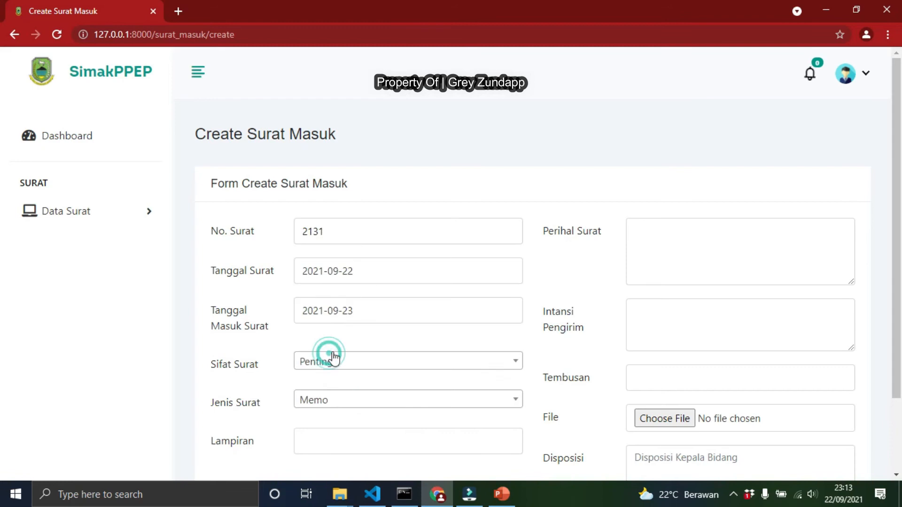
Set Lampiran to 1 Berkas and enter dddd as Perihal Surat, ddd as Intansi Pengirim and ddd as Tembusan
{"action": "scroll", "coordinate": [347, 357], "scroll_direction": "down", "scroll_amount": 2}
{"action": "left_click", "coordinate": [374, 348]}
{"action": "left_click", "coordinate": [358, 379]}
{"action": "left_click", "coordinate": [739, 135]}
{"action": "type", "text": "dddd"}
{"action": "left_click", "coordinate": [692, 214]}
{"action": "type", "text": "ddd"}
{"action": "left_click", "coordinate": [676, 288]}
{"action": "type", "text": "ddd"}
{"action": "left_click", "coordinate": [666, 328]}
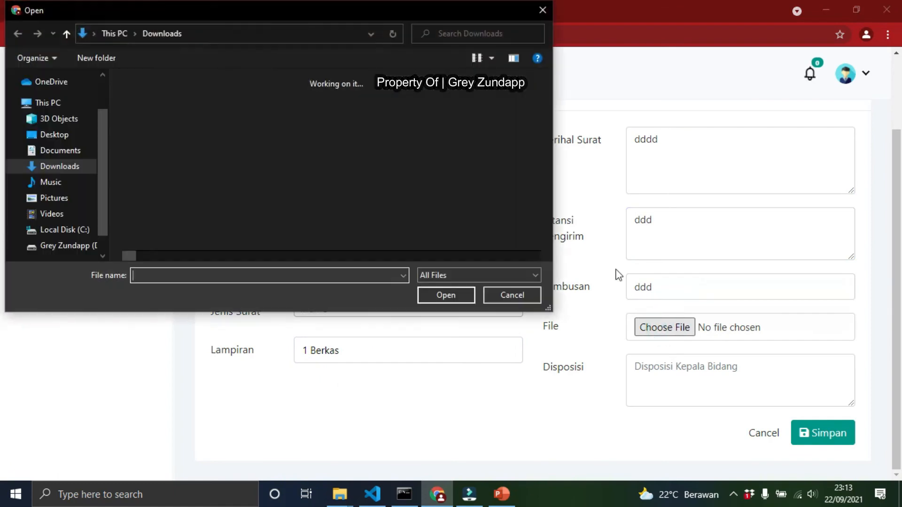
{"action": "left_click", "coordinate": [520, 292]}
{"action": "left_click", "coordinate": [726, 365]}
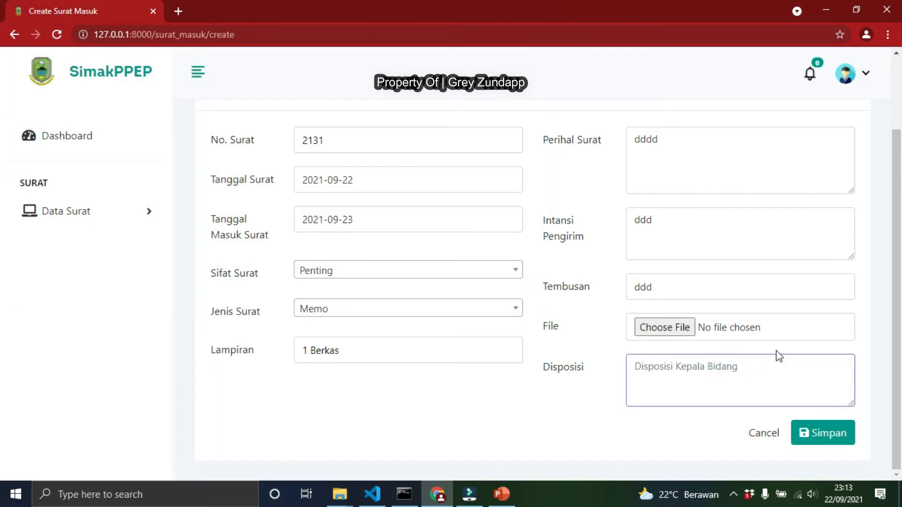
Enter - as the disposition, save the entry without a file and acknowledge the notice
{"action": "type", "text": "-"}
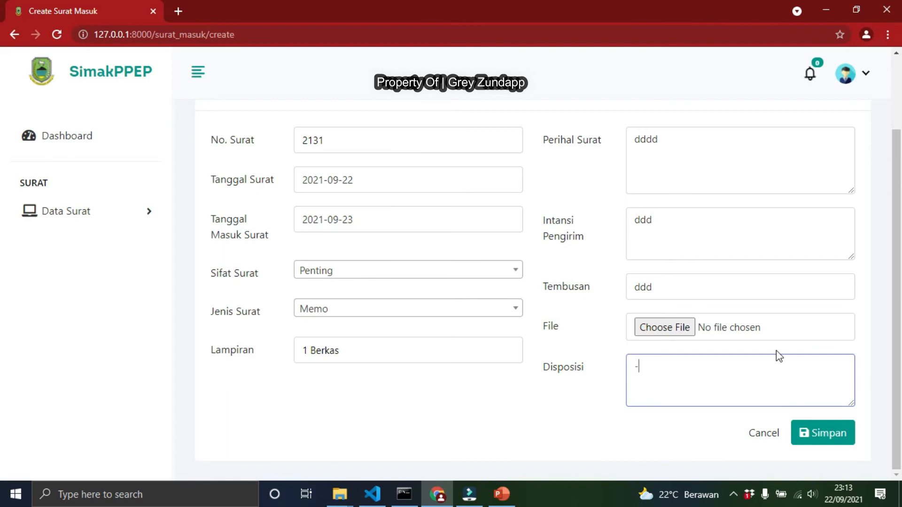
{"action": "left_click", "coordinate": [827, 437]}
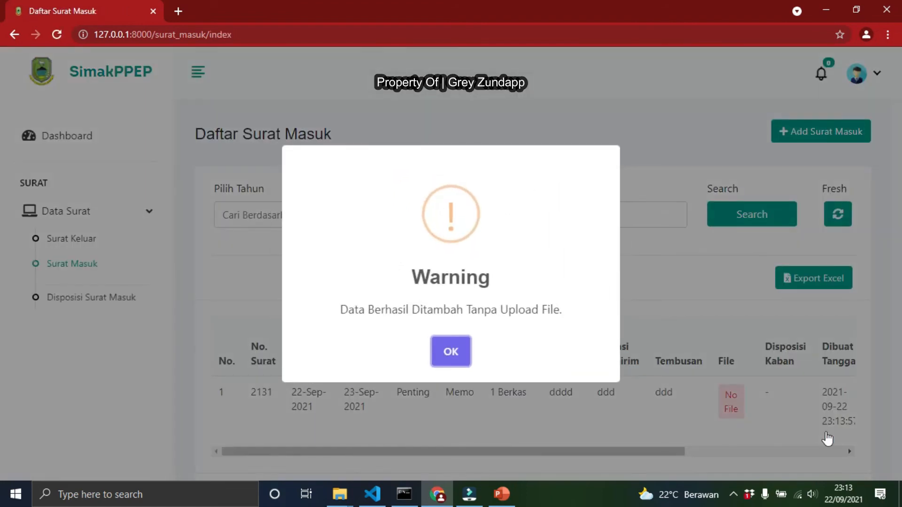
{"action": "left_click", "coordinate": [452, 353]}
Scroll the Surat Masuk table to the new entry's options and open it for editing
{"action": "left_click_drag", "start_coordinate": [517, 451], "coordinate": [727, 453]}
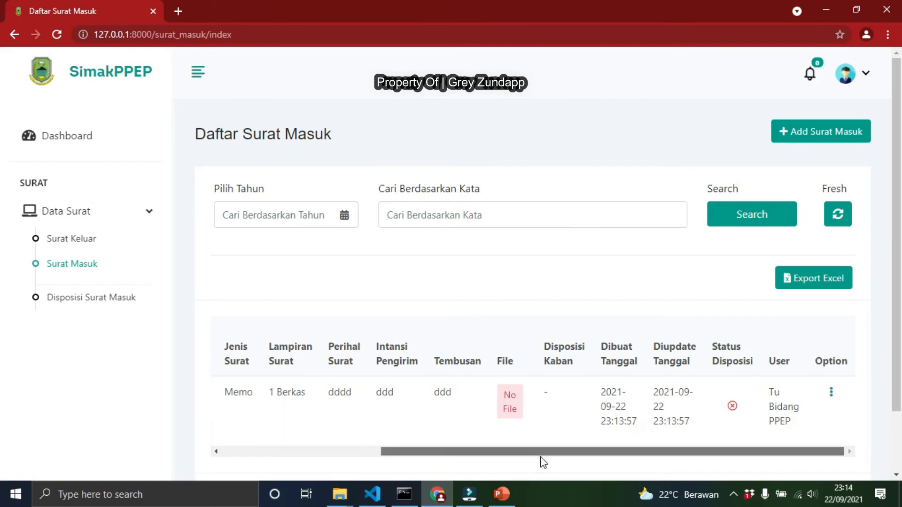
{"action": "left_click", "coordinate": [831, 395]}
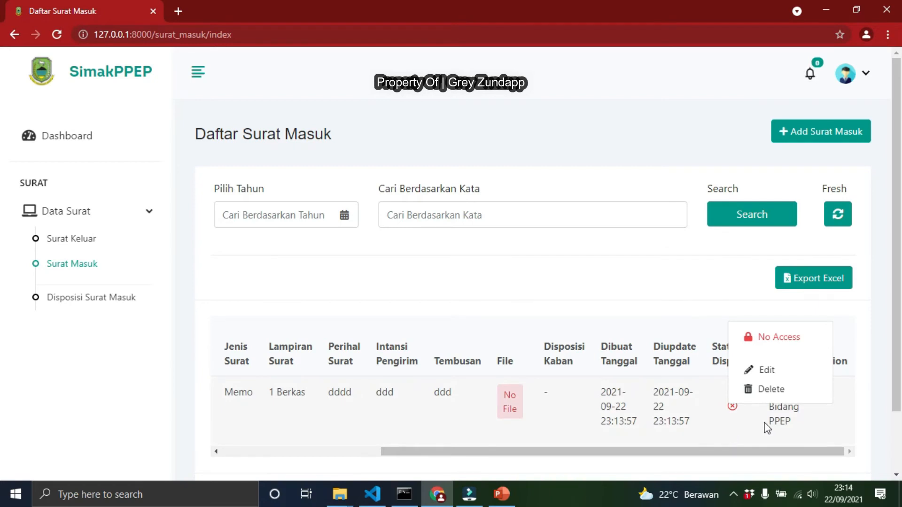
{"action": "left_click", "coordinate": [768, 370]}
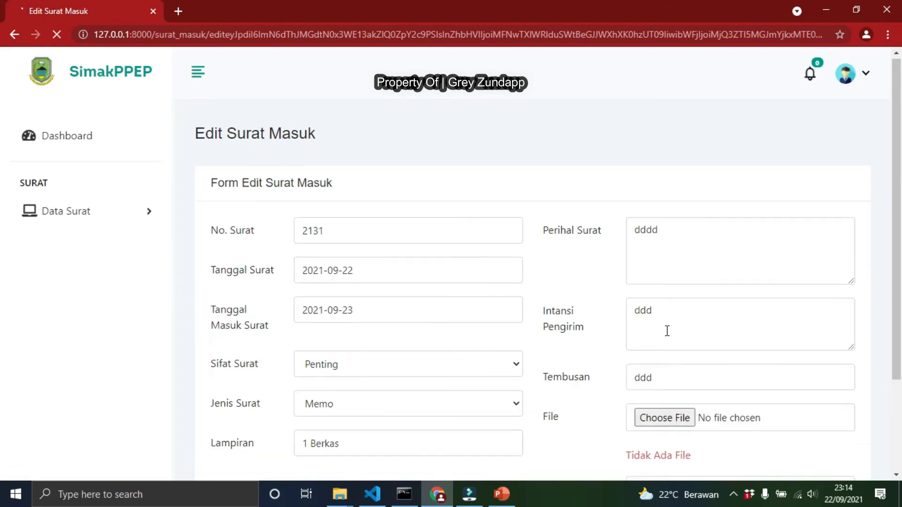
{"action": "scroll", "coordinate": [672, 324], "scroll_direction": "down", "scroll_amount": 3}
{"action": "left_click", "coordinate": [682, 297]}
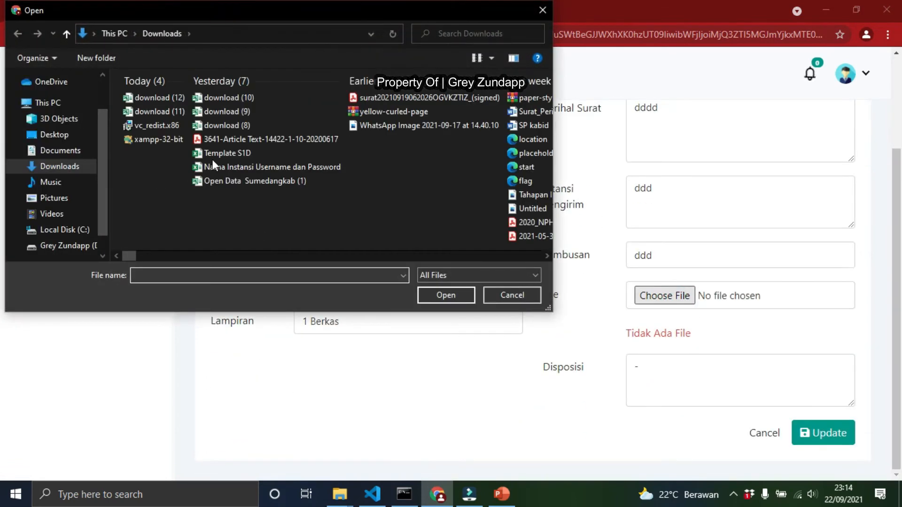
{"action": "left_click", "coordinate": [245, 136]}
{"action": "left_click", "coordinate": [444, 295]}
Try writing a Tolong Di Tindak note in the Disposisi field
{"action": "double_click", "coordinate": [700, 373]}
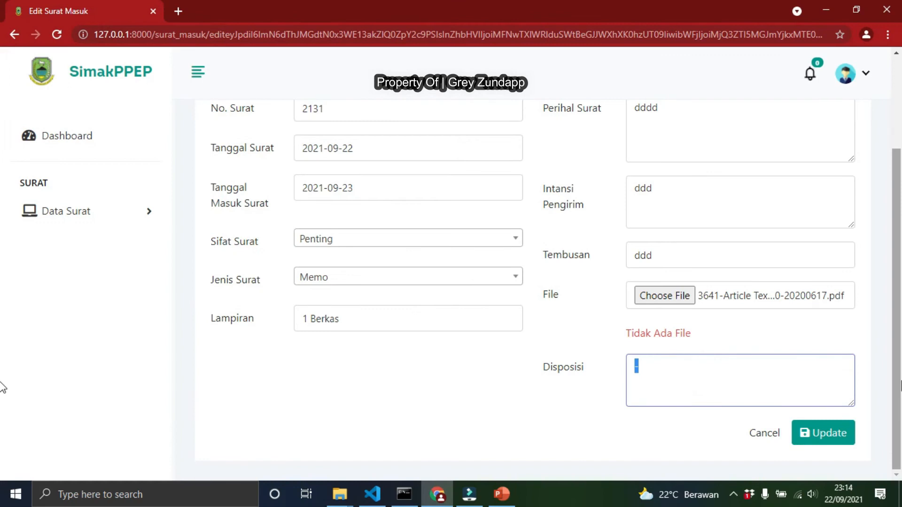
{"action": "type", "text": "OK"}
{"action": "key", "text": "BackSpace"}
{"action": "key", "text": "BackSpace"}
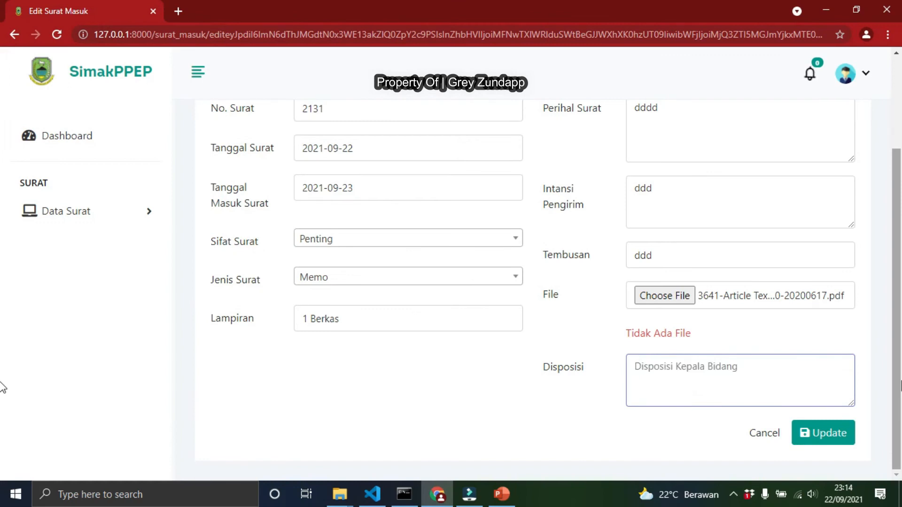
{"action": "type", "text": "Tolo"}
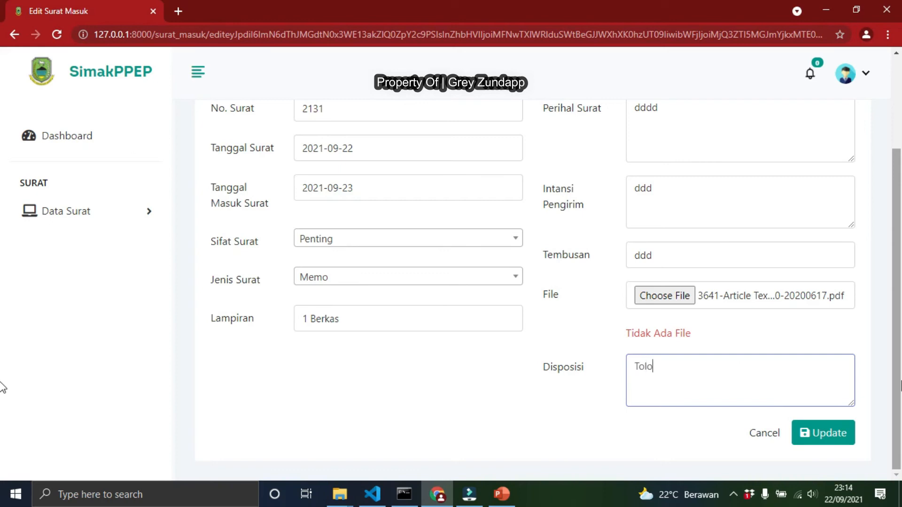
{"action": "type", "text": "ng Di Tindak L"}
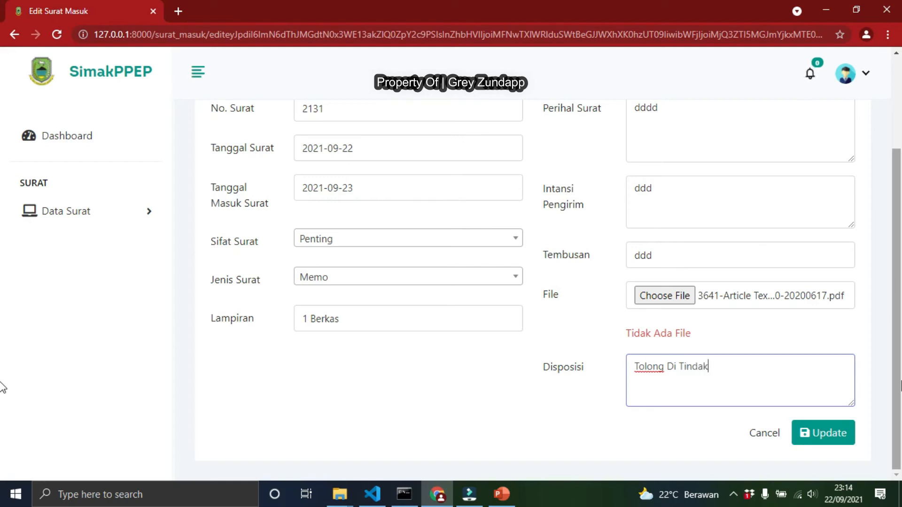
{"action": "key", "text": "BackSpace"}
{"action": "key", "text": "BackSpace"}
{"action": "key", "text": "BackSpace"}
{"action": "key", "text": "BackSpace"}
{"action": "key", "text": "BackSpace"}
{"action": "key", "text": "BackSpace"}
{"action": "key", "text": "BackSpace"}
{"action": "key", "text": "BackSpace"}
{"action": "key", "text": "BackSpace"}
{"action": "key", "text": "BackSpace"}
{"action": "key", "text": "BackSpace"}
{"action": "key", "text": "BackSpace"}
{"action": "key", "text": "BackSpace"}
{"action": "key", "text": "BackSpace"}
{"action": "key", "text": "BackSpace"}
{"action": "key", "text": "BackSpace"}
{"action": "key", "text": "BackSpace"}
{"action": "key", "text": "BackSpace"}
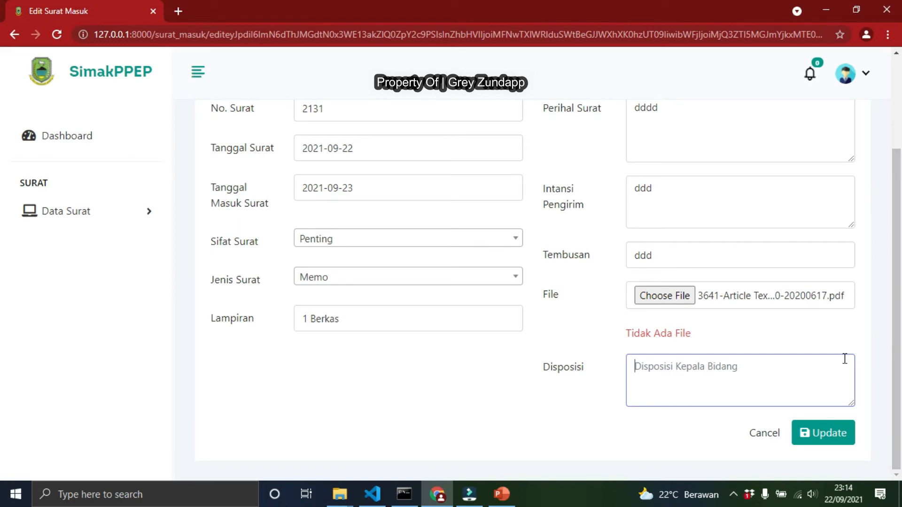
Write Disposisi Kepala Badan : into the Disposisi field
{"action": "left_click", "coordinate": [695, 376]}
{"action": "left_click", "coordinate": [635, 367]}
{"action": "type", "text": "Di"}
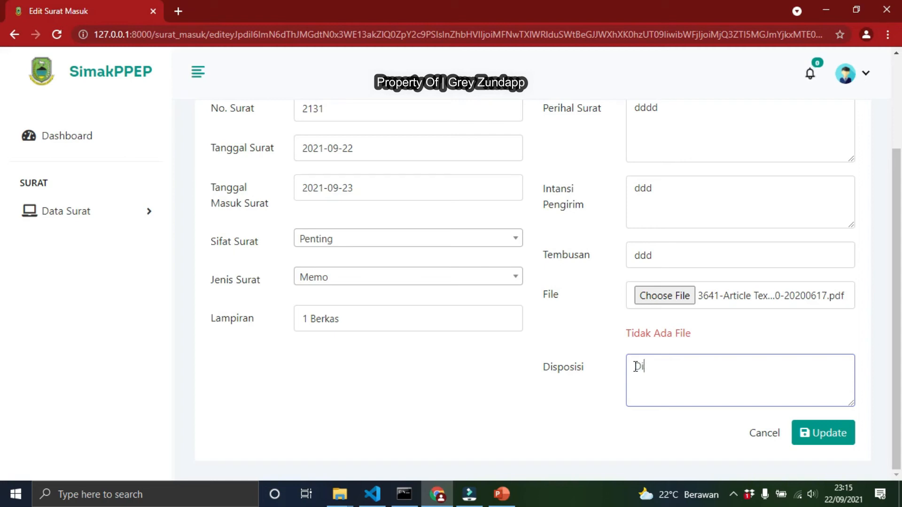
{"action": "type", "text": "sposisi Kepala Badan"}
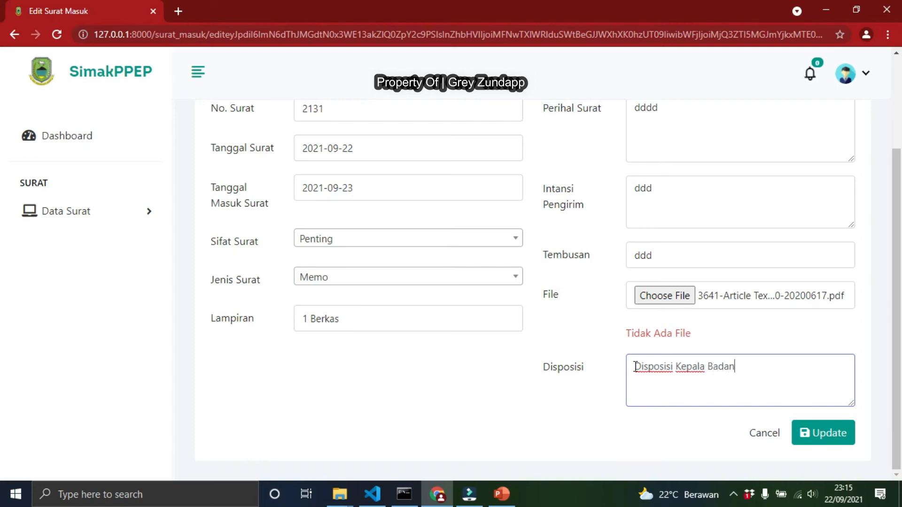
{"action": "key", "text": "BackSpace"}
{"action": "type", "text": "n"}
{"action": "key", "text": "BackSpace"}
{"action": "type", "text": ","}
{"action": "key", "text": "BackSpace"}
{"action": "type", "text": ":"}
Complete the disposition with Tolong Laksanakan, update the entry and confirm
{"action": "left_click_drag", "start_coordinate": [634, 367], "coordinate": [735, 368]}
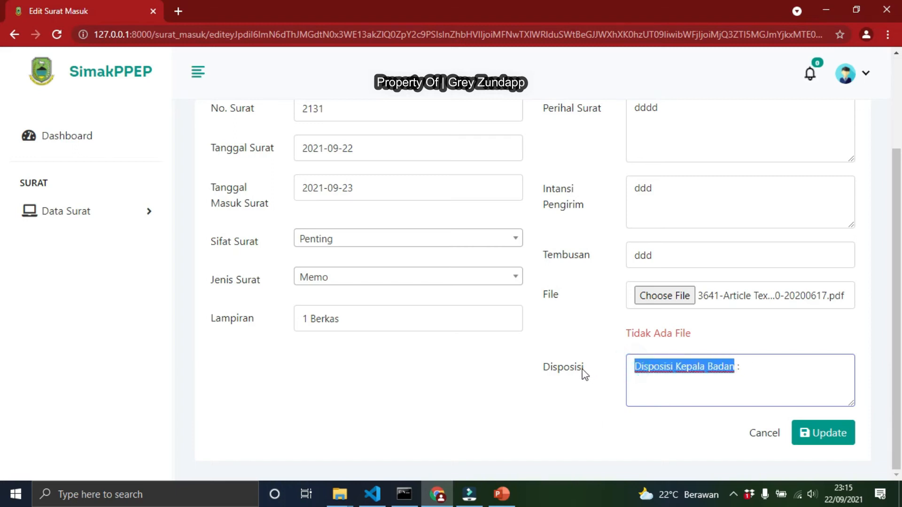
{"action": "left_click", "coordinate": [754, 368]}
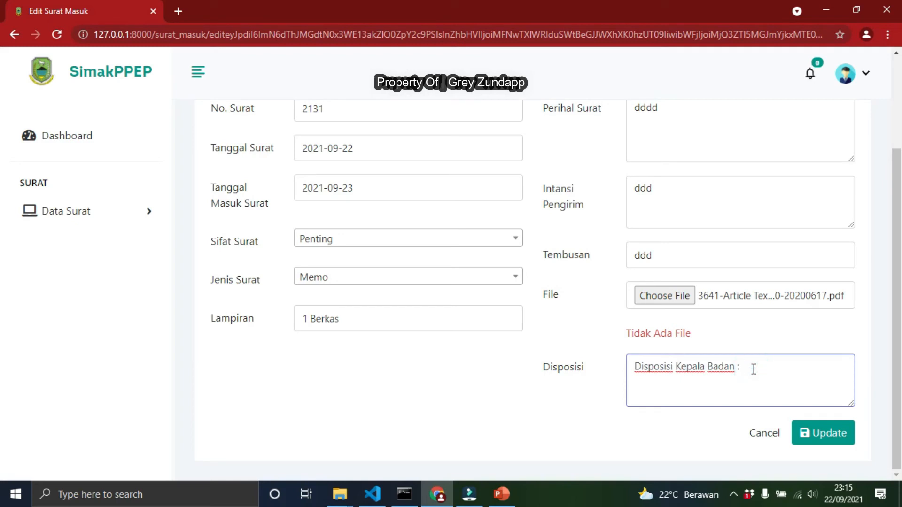
{"action": "type", "text": "Tolong Laksanakan"}
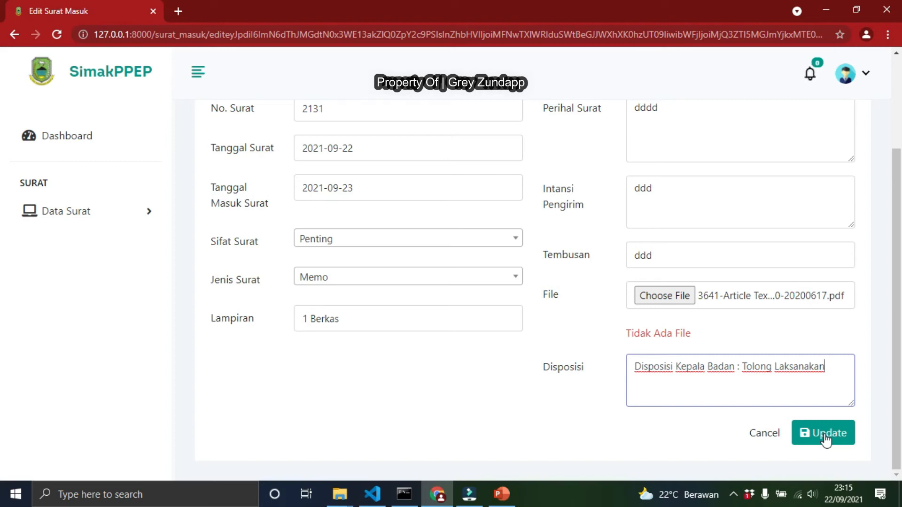
{"action": "left_click", "coordinate": [825, 439]}
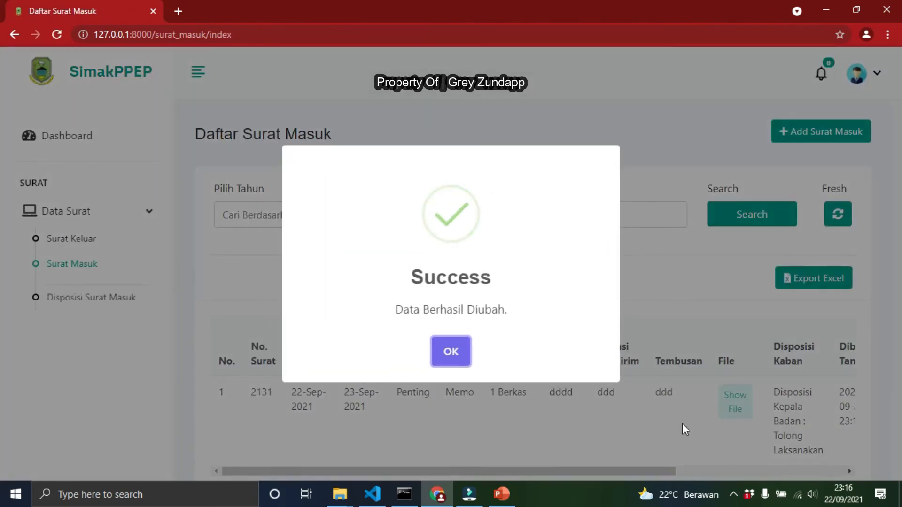
{"action": "left_click", "coordinate": [449, 354]}
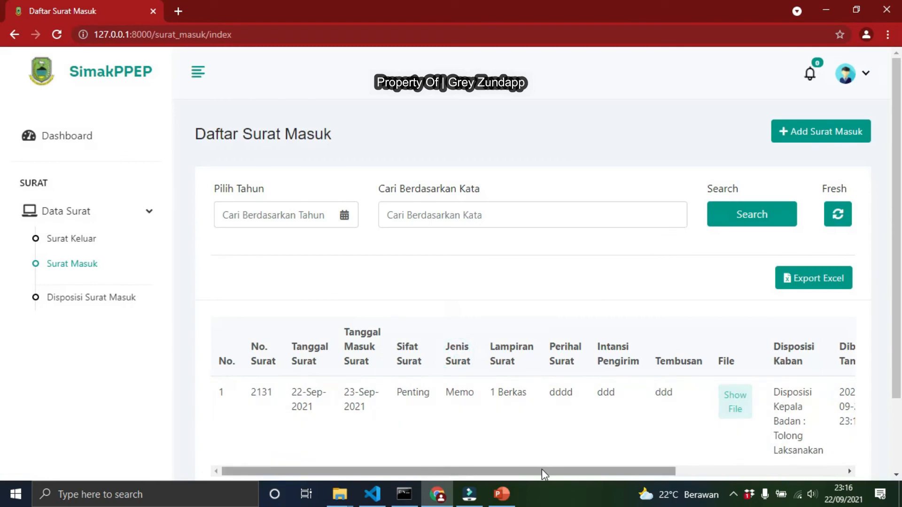
Check the updated entry's row and option menu, then log out of the operator account
{"action": "left_click_drag", "start_coordinate": [543, 470], "coordinate": [803, 462]}
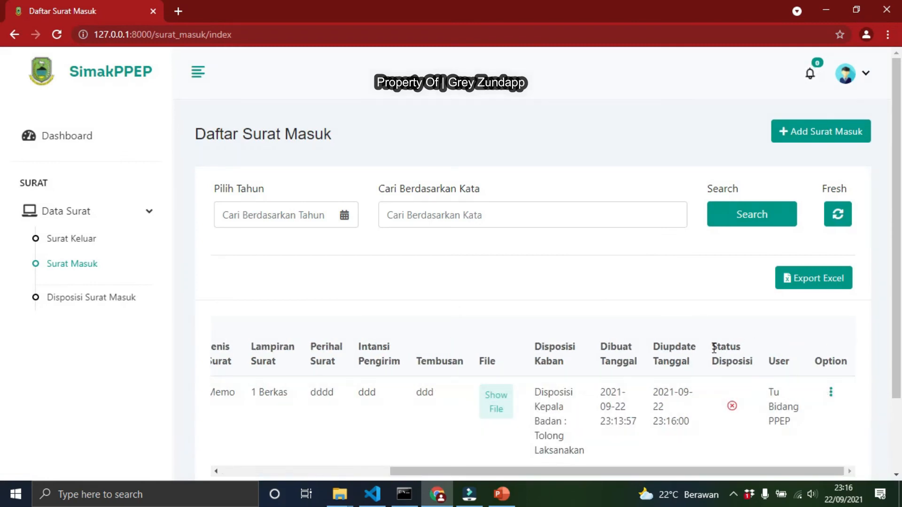
{"action": "left_click_drag", "start_coordinate": [712, 345], "coordinate": [762, 381]}
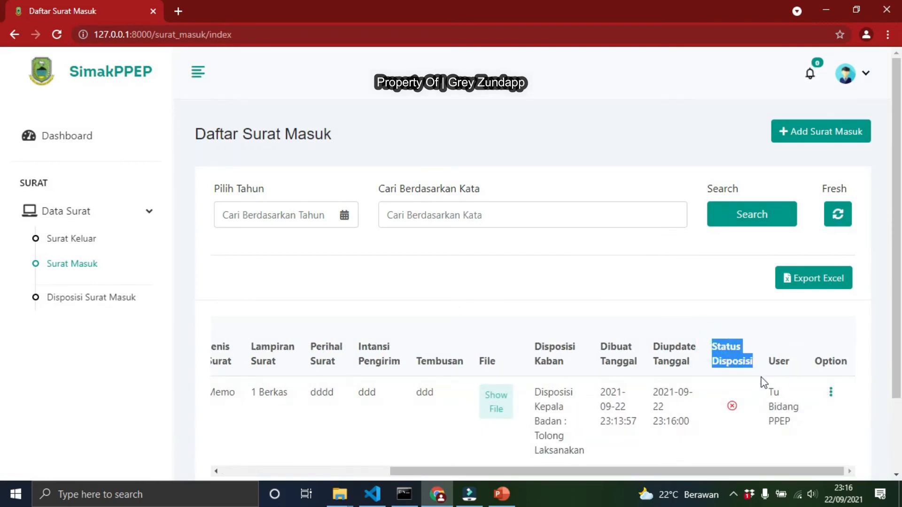
{"action": "left_click", "coordinate": [831, 393]}
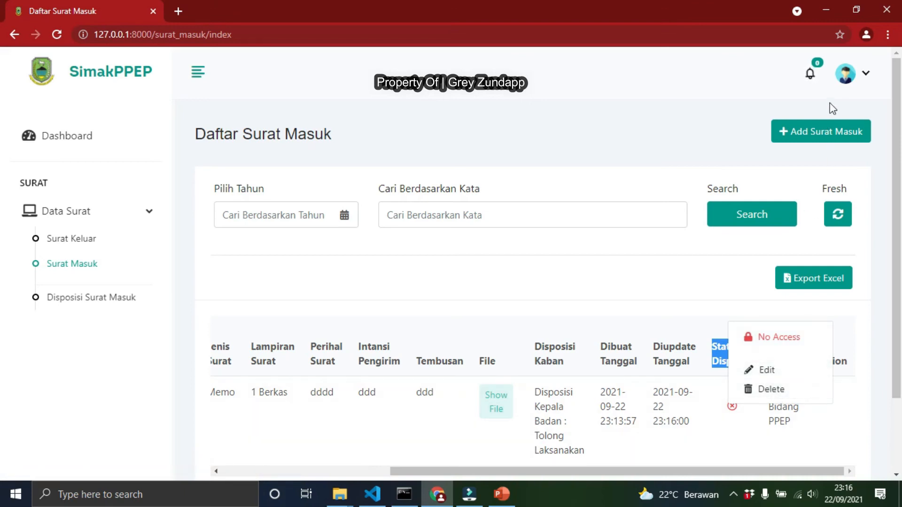
{"action": "left_click", "coordinate": [846, 73]}
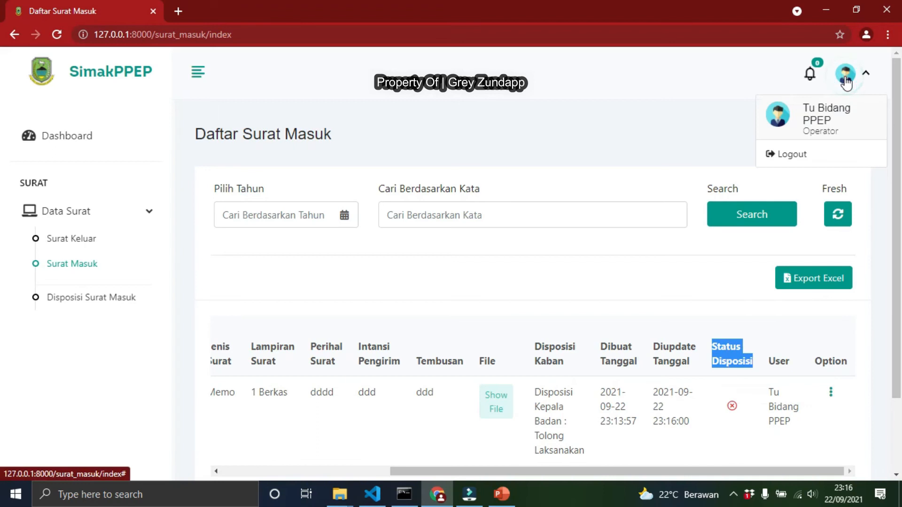
{"action": "left_click", "coordinate": [794, 153]}
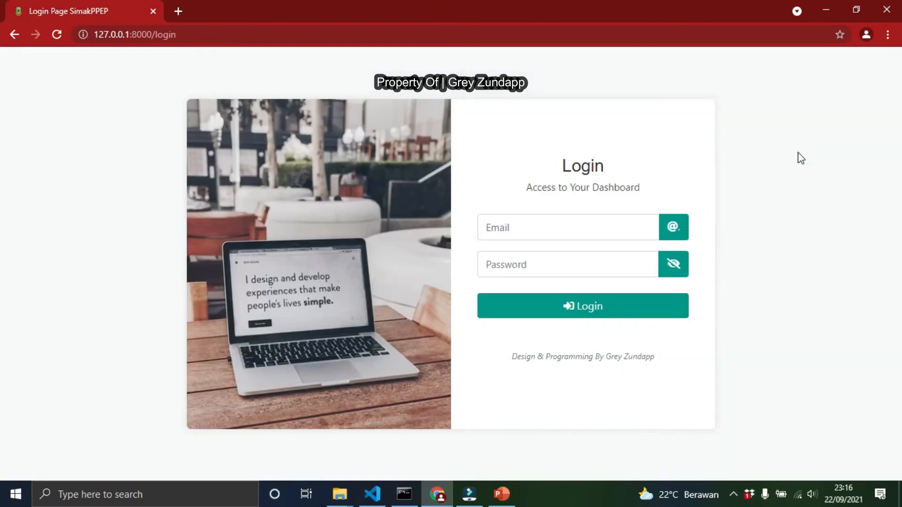
Log in with the Kabid PPEP account's e-mail and password and dismiss the success message
{"action": "left_click", "coordinate": [565, 217]}
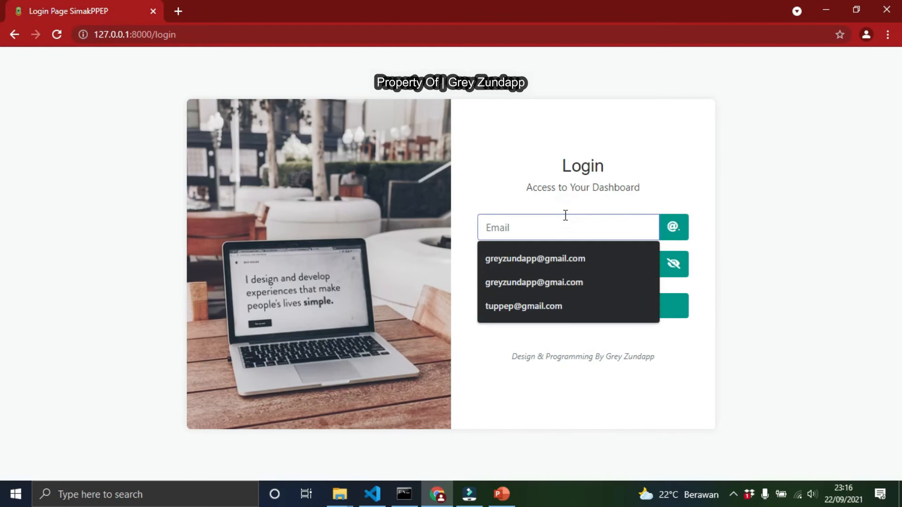
{"action": "key", "text": "Tab"}
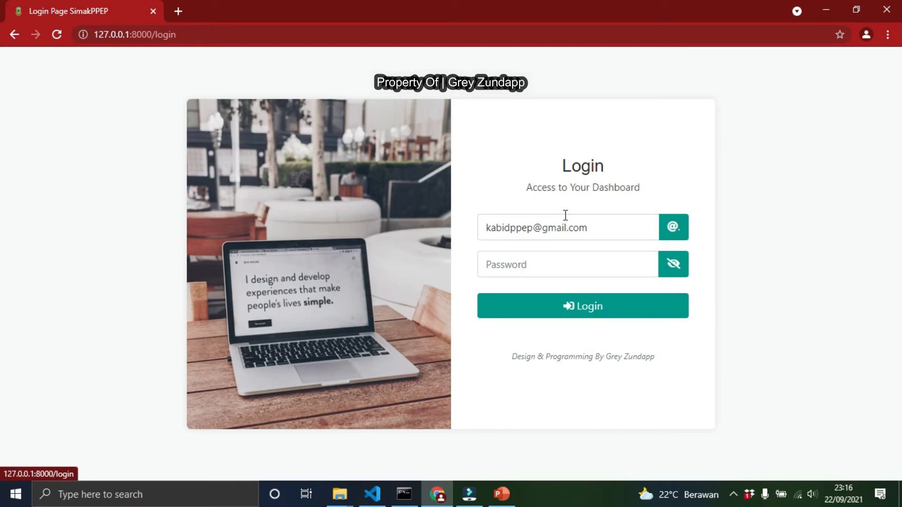
{"action": "left_click", "coordinate": [552, 269]}
{"action": "type", "text": "***"}
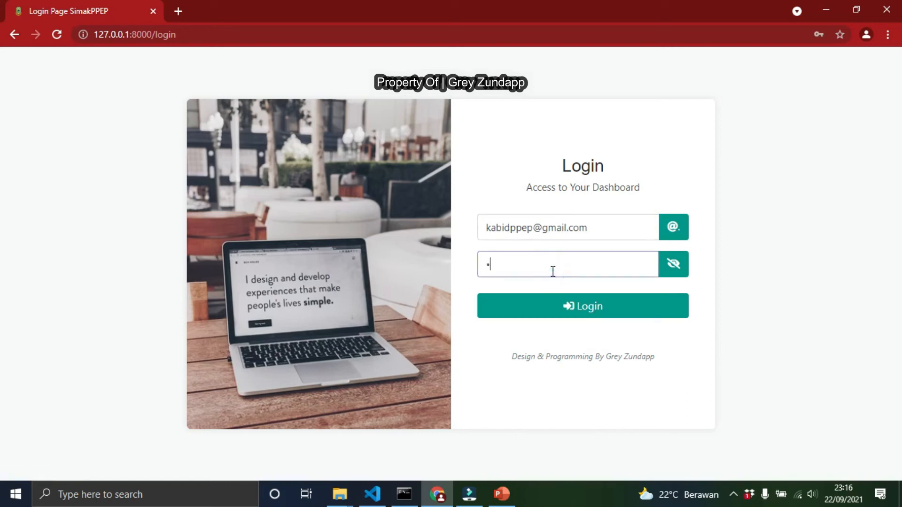
{"action": "type", "text": "***"}
{"action": "left_click", "coordinate": [558, 302]}
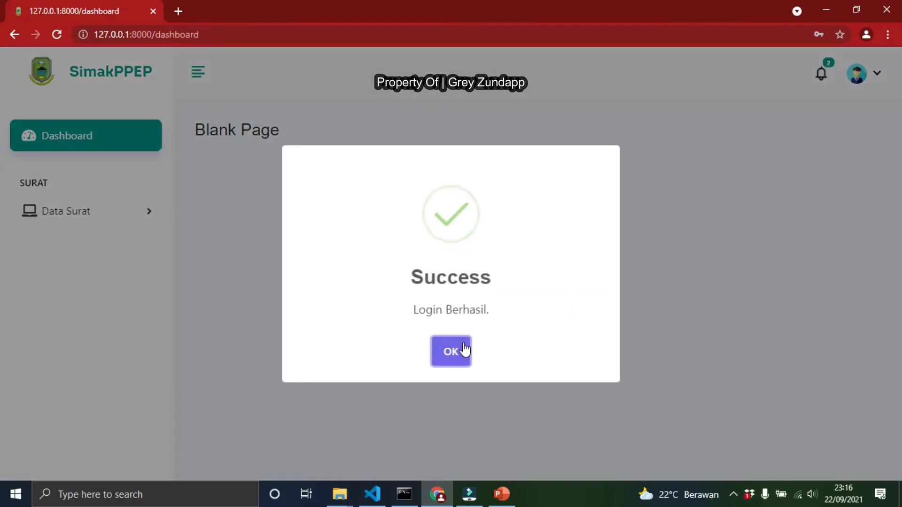
{"action": "left_click", "coordinate": [459, 350]}
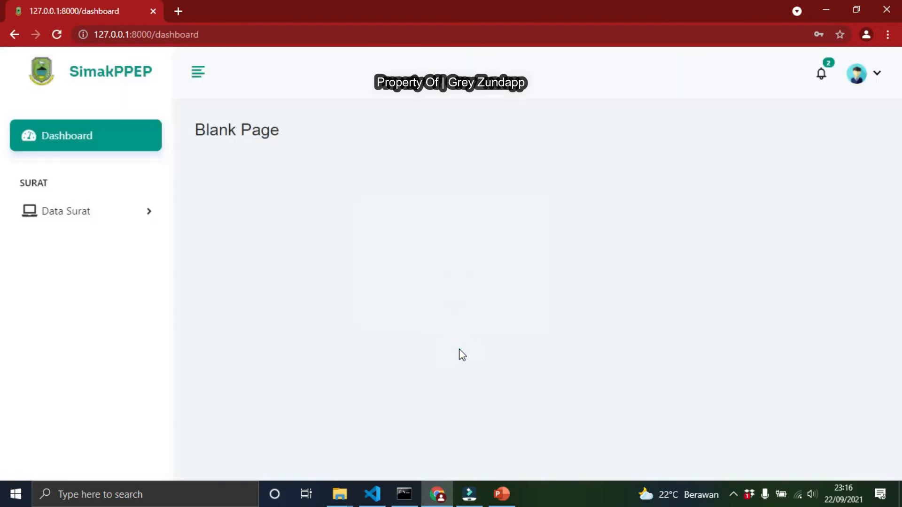
Review the notifications and the Surat Keluar list
{"action": "left_click", "coordinate": [821, 79]}
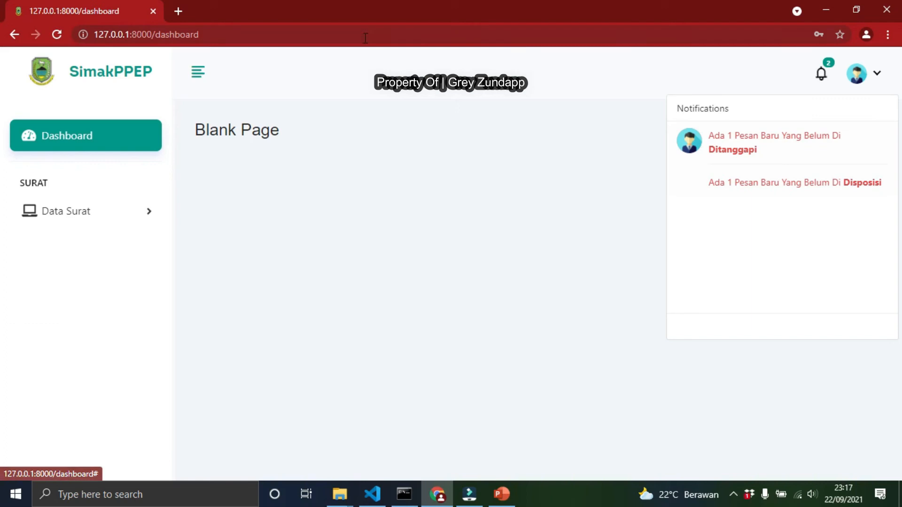
{"action": "left_click", "coordinate": [58, 206]}
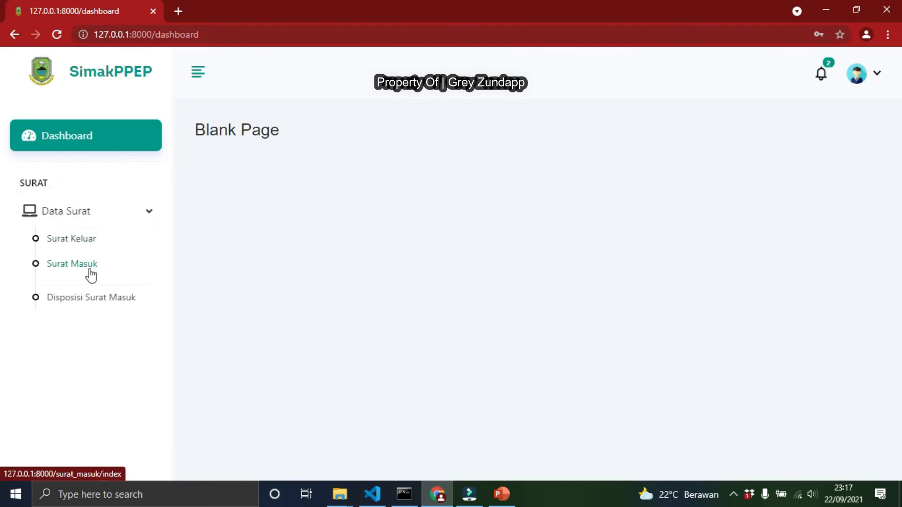
{"action": "left_click", "coordinate": [84, 244]}
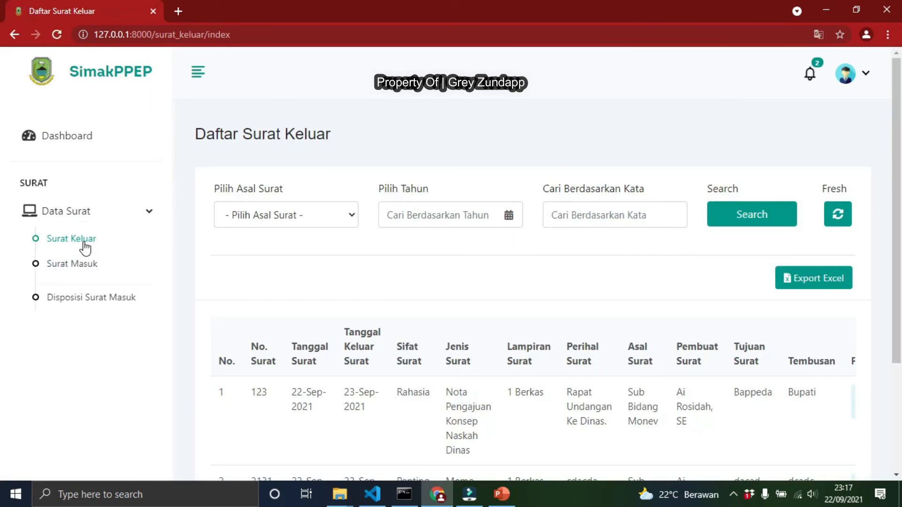
{"action": "scroll", "coordinate": [555, 328], "scroll_direction": "down", "scroll_amount": 3}
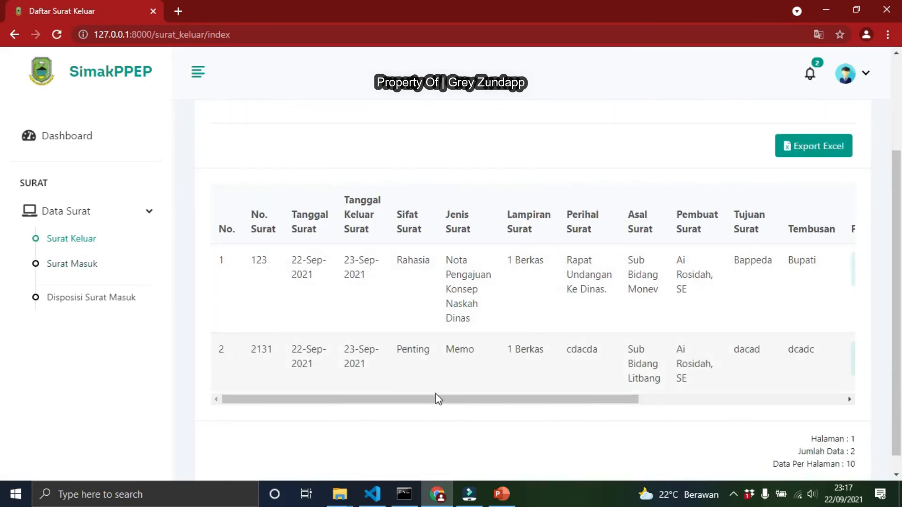
Open the disposition form for incoming letter 2131 from the Surat Masuk list
{"action": "left_click", "coordinate": [68, 265]}
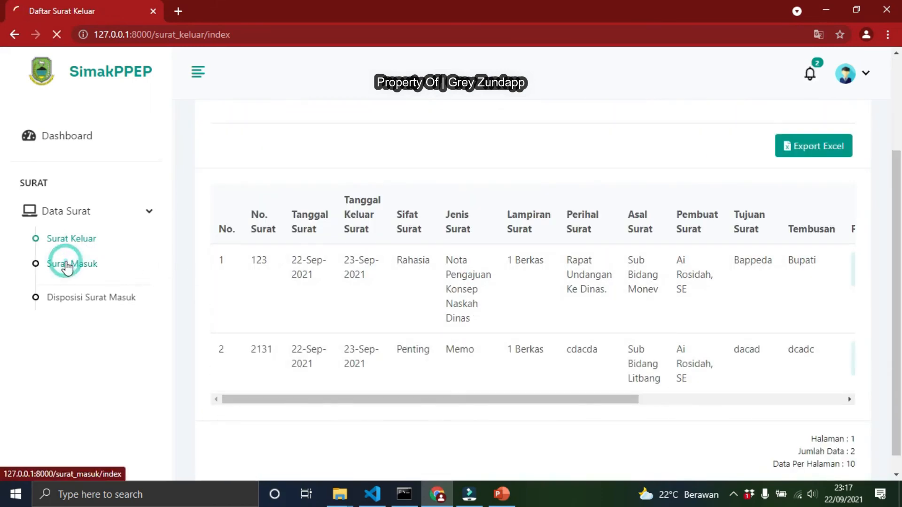
{"action": "scroll", "coordinate": [512, 338], "scroll_direction": "down", "scroll_amount": 1}
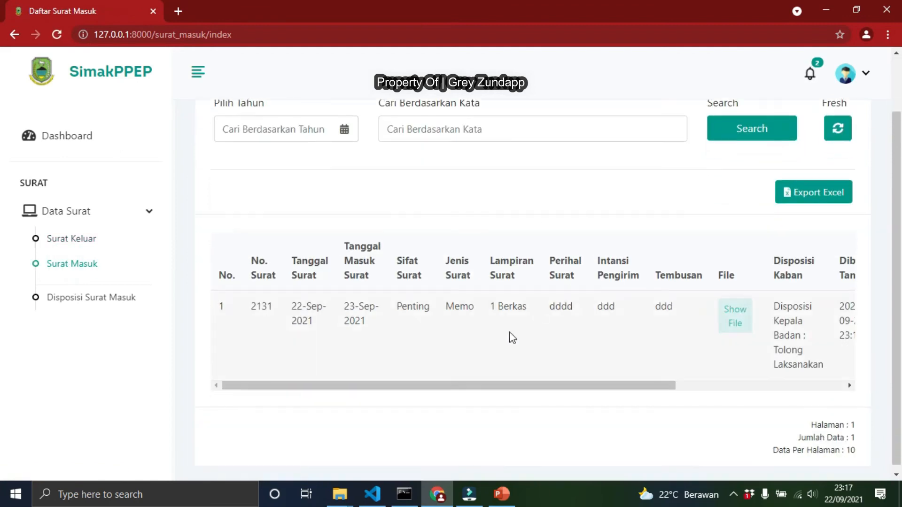
{"action": "left_click_drag", "start_coordinate": [500, 385], "coordinate": [714, 391]}
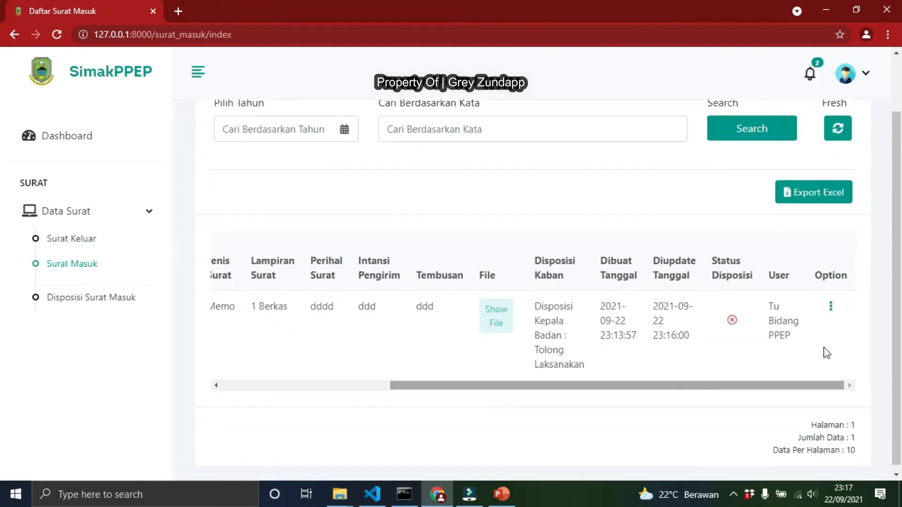
{"action": "left_click", "coordinate": [832, 307]}
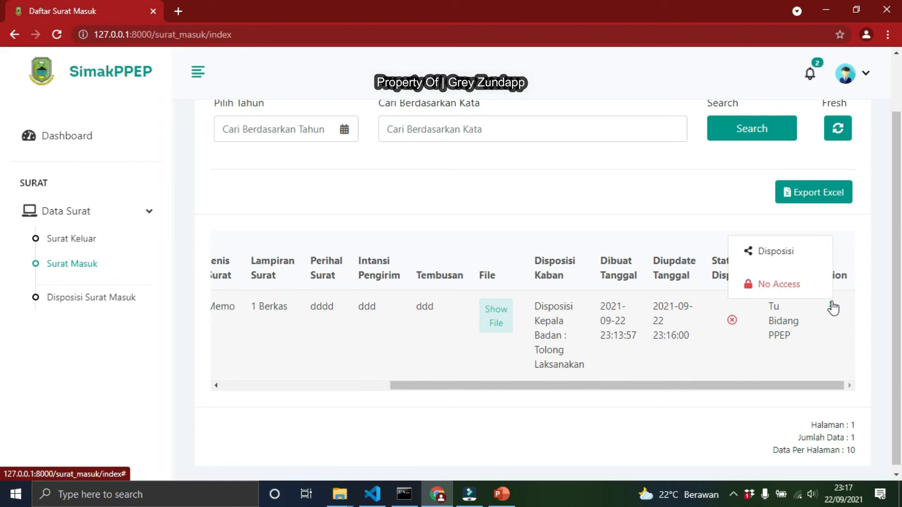
{"action": "left_click", "coordinate": [772, 285]}
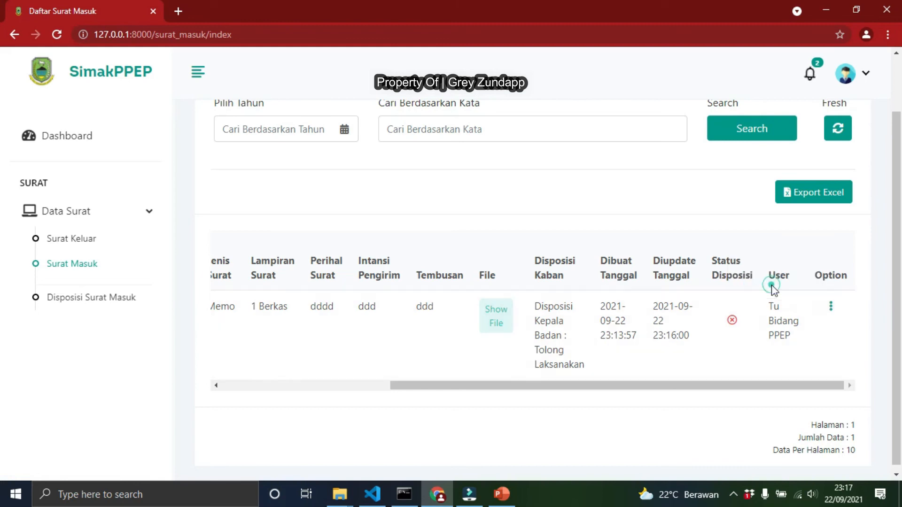
{"action": "left_click", "coordinate": [831, 307]}
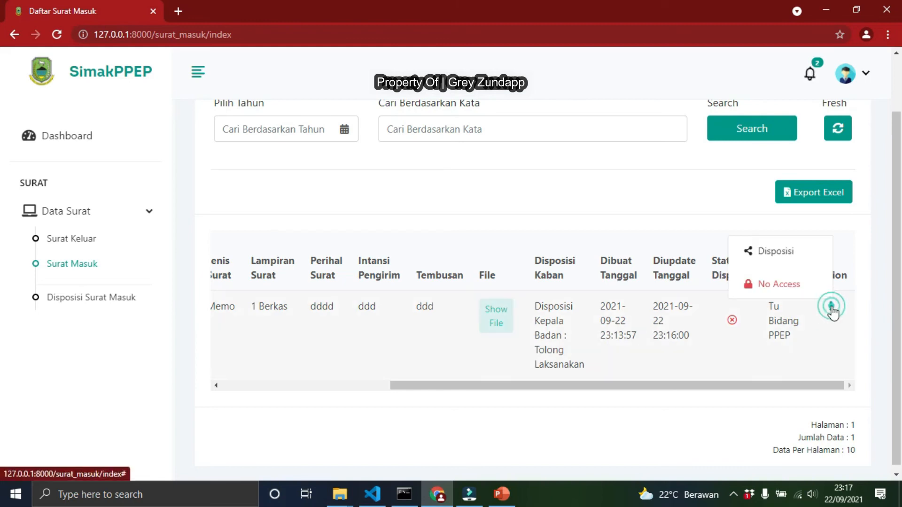
{"action": "left_click", "coordinate": [776, 256]}
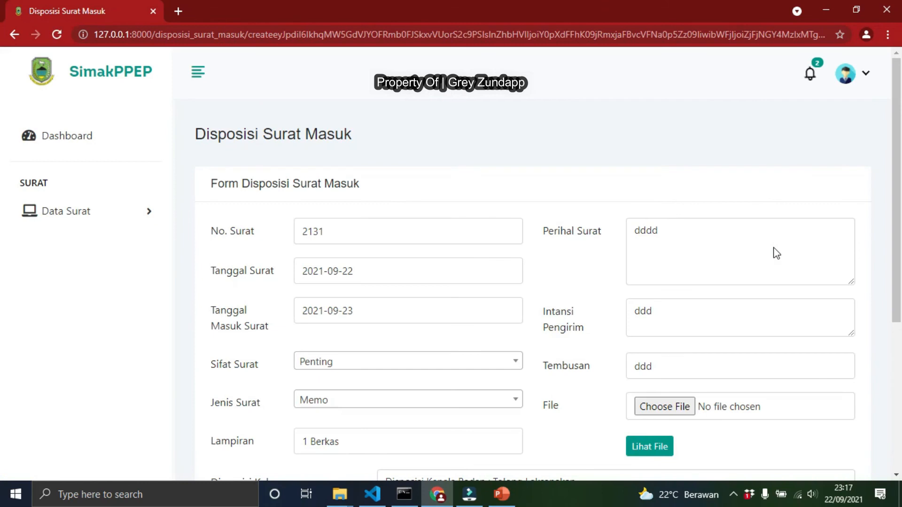
Enter Siap Laksanakan as the Tanggapan Kabid response
{"action": "scroll", "coordinate": [351, 202], "scroll_direction": "down", "scroll_amount": 1}
{"action": "left_click", "coordinate": [359, 167]}
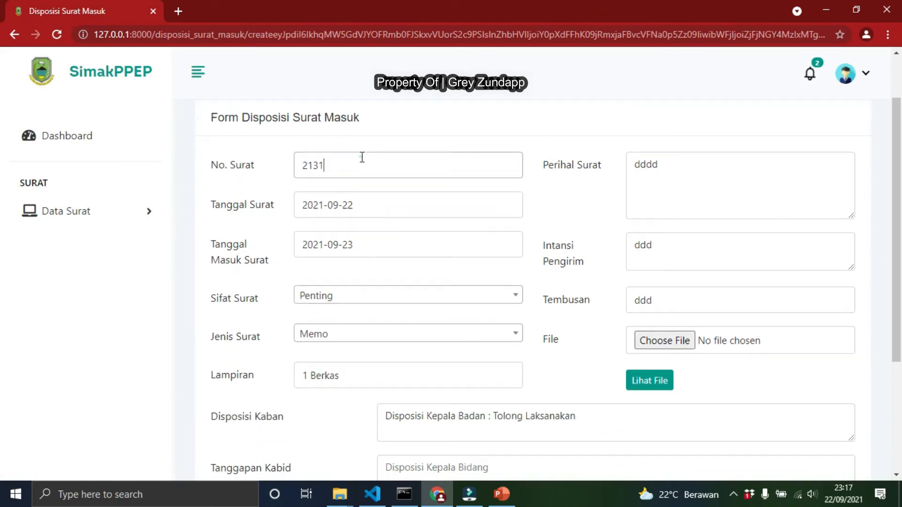
{"action": "left_click", "coordinate": [671, 165]}
{"action": "scroll", "coordinate": [566, 277], "scroll_direction": "down", "scroll_amount": 1}
{"action": "scroll", "coordinate": [566, 277], "scroll_direction": "down", "scroll_amount": 2}
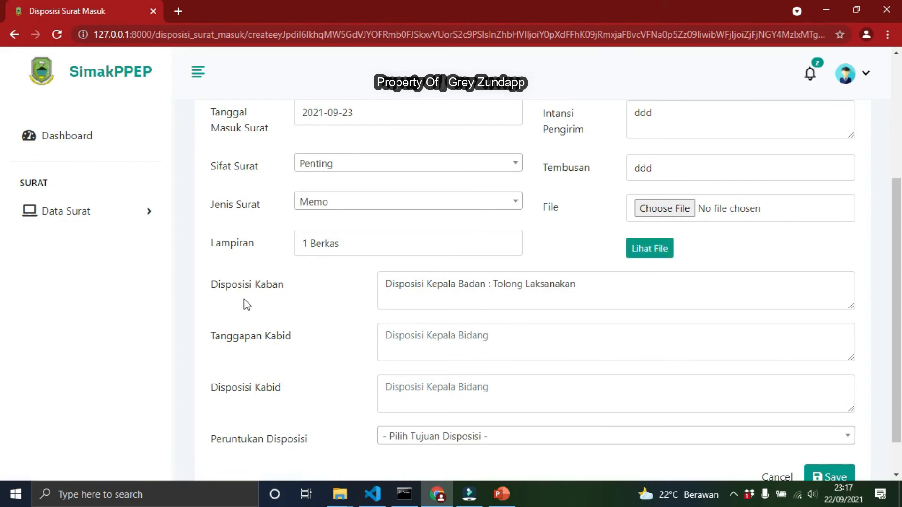
{"action": "left_click_drag", "start_coordinate": [210, 285], "coordinate": [284, 288]}
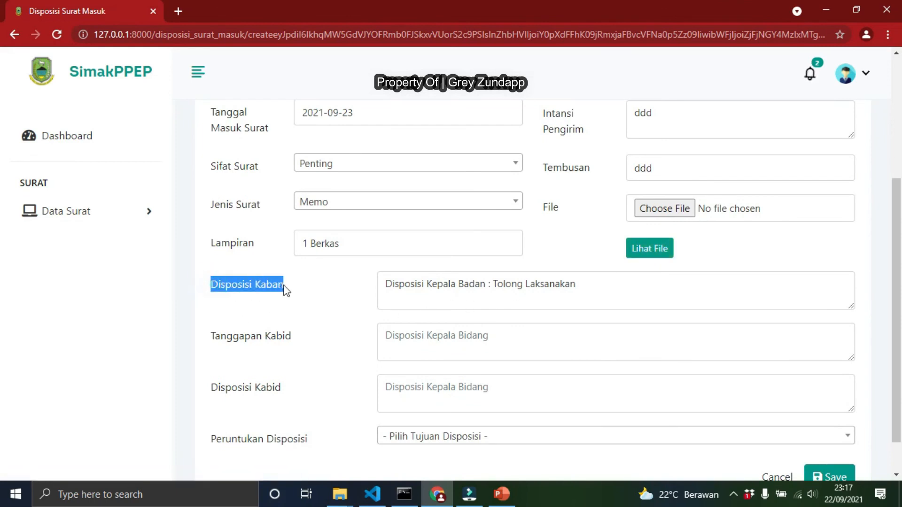
{"action": "scroll", "coordinate": [428, 318], "scroll_direction": "down", "scroll_amount": 1}
{"action": "left_click", "coordinate": [430, 297]}
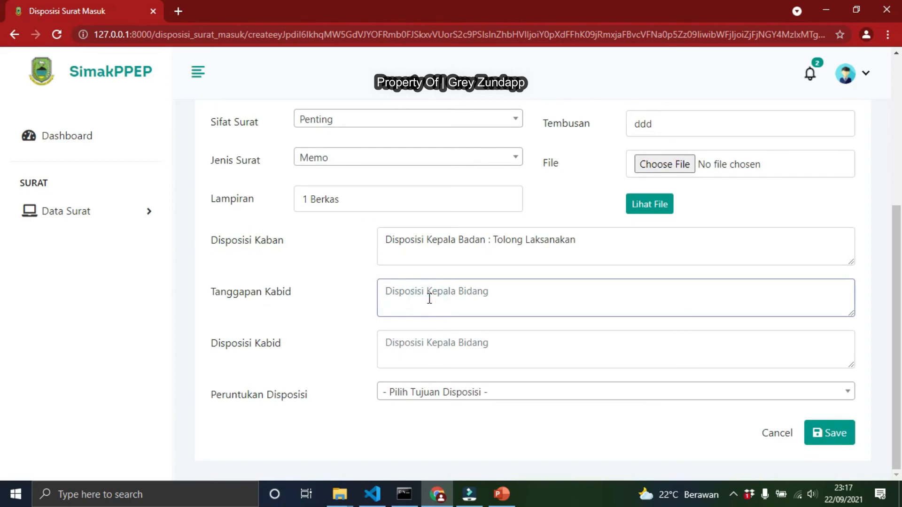
{"action": "type", "text": "Siap Laksanakan"}
Write Segera Lakukan in the Disposisi Kabid field
{"action": "left_click", "coordinate": [420, 335]}
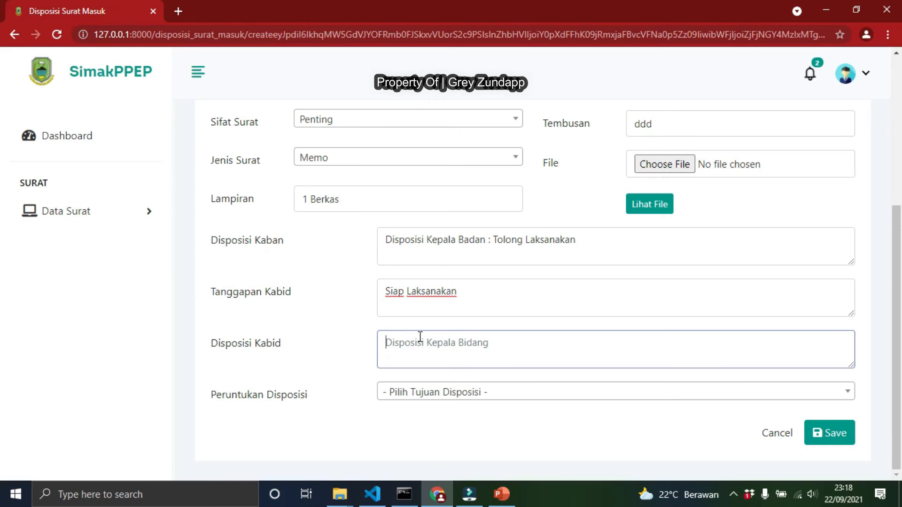
{"action": "type", "text": "Segerala"}
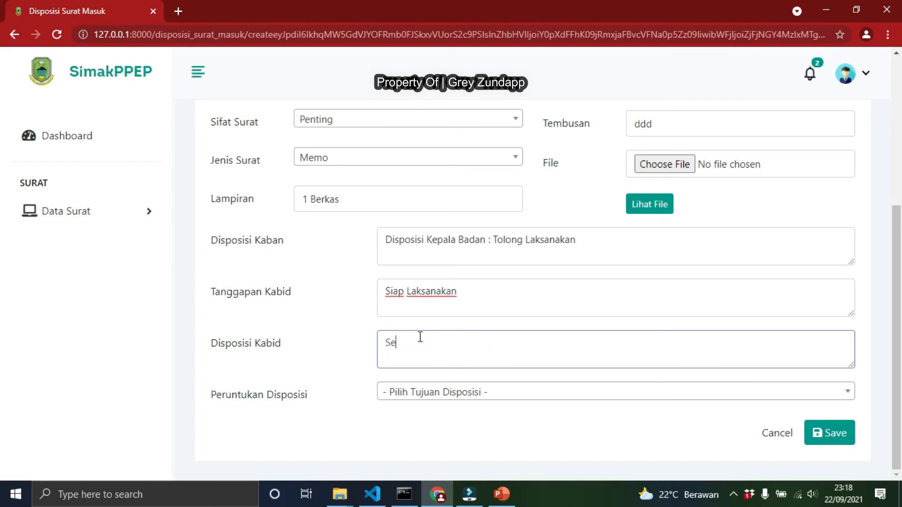
{"action": "key", "text": "BackSpace"}
{"action": "key", "text": "BackSpace"}
{"action": "type", "text": "lakukan"}
{"action": "left_click", "coordinate": [441, 392]}
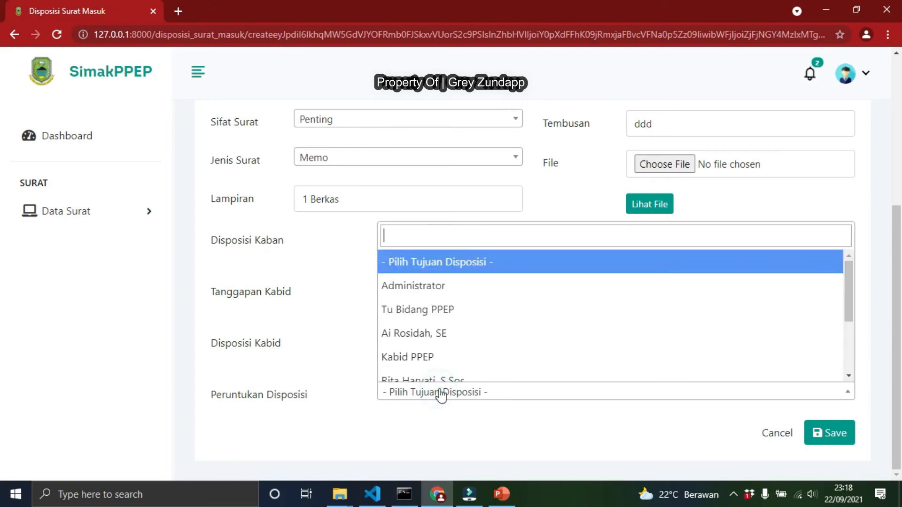
{"action": "left_click", "coordinate": [419, 334]}
{"action": "left_click", "coordinate": [835, 435]}
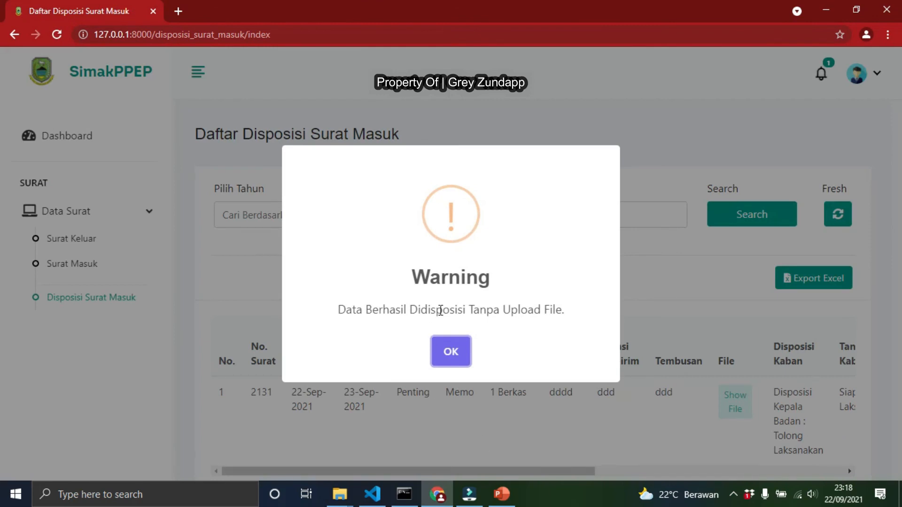
{"action": "left_click", "coordinate": [453, 361]}
Check the saved disposition row, the notifications and the Disposisi Surat Masuk list
{"action": "left_click_drag", "start_coordinate": [525, 469], "coordinate": [837, 472]}
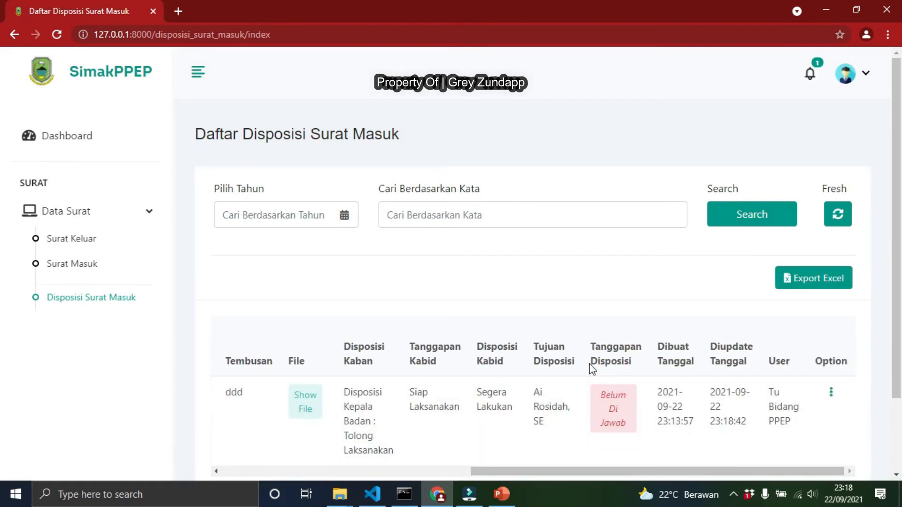
{"action": "left_click", "coordinate": [622, 428]}
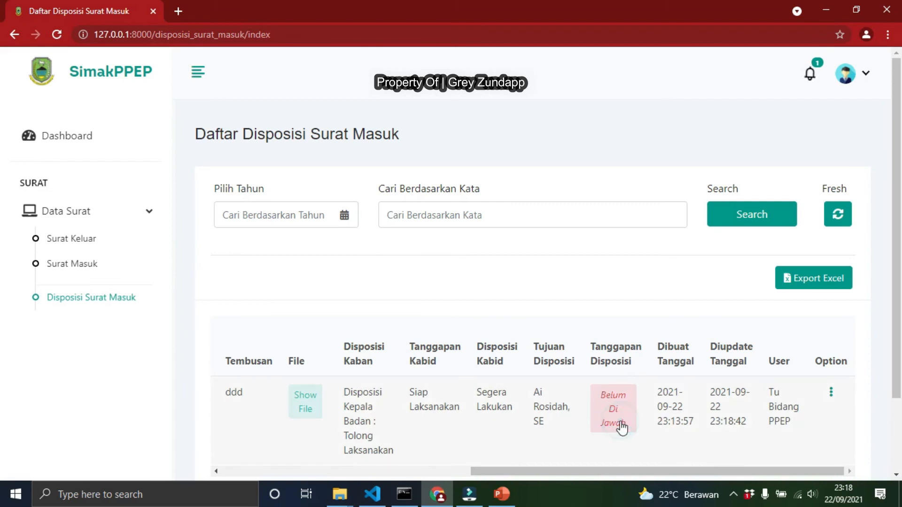
{"action": "left_click", "coordinate": [810, 74]}
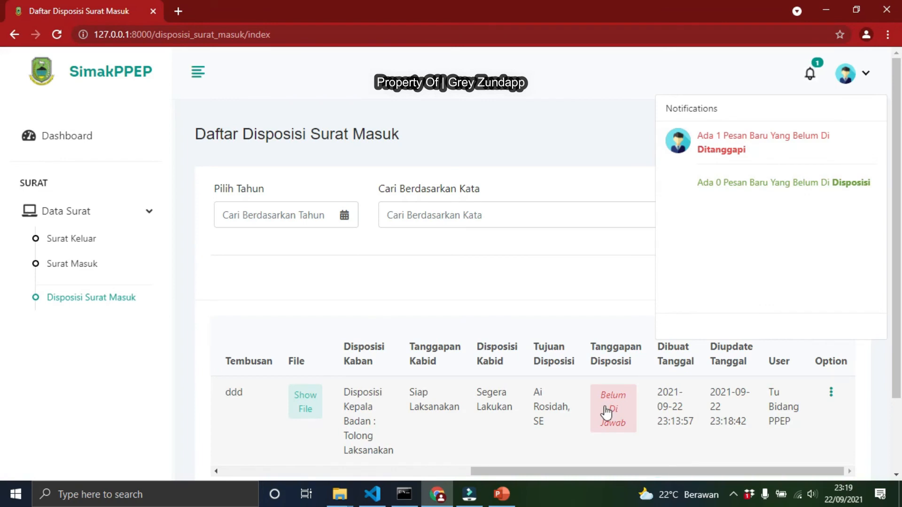
{"action": "left_click", "coordinate": [104, 301]}
{"action": "scroll", "coordinate": [492, 321], "scroll_direction": "down", "scroll_amount": 2}
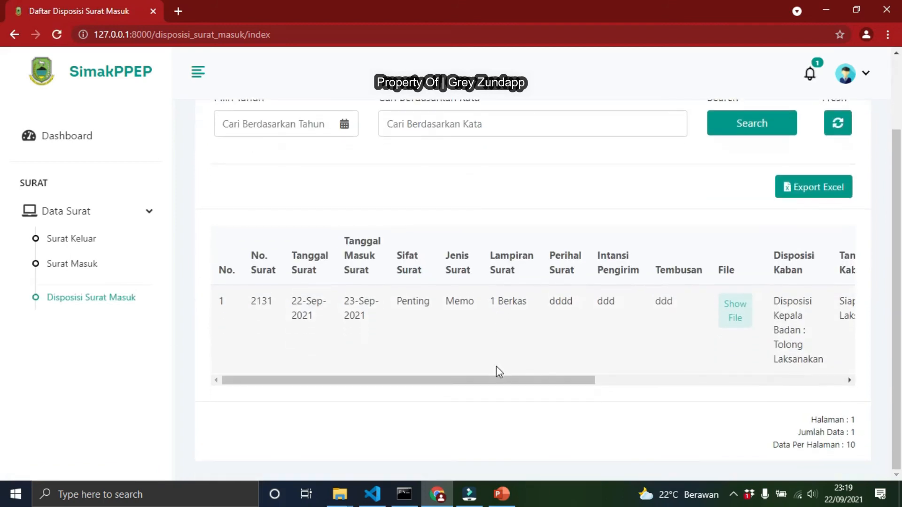
{"action": "scroll", "coordinate": [397, 385], "scroll_direction": "up", "scroll_amount": 2}
{"action": "scroll", "coordinate": [362, 423], "scroll_direction": "down", "scroll_amount": 1}
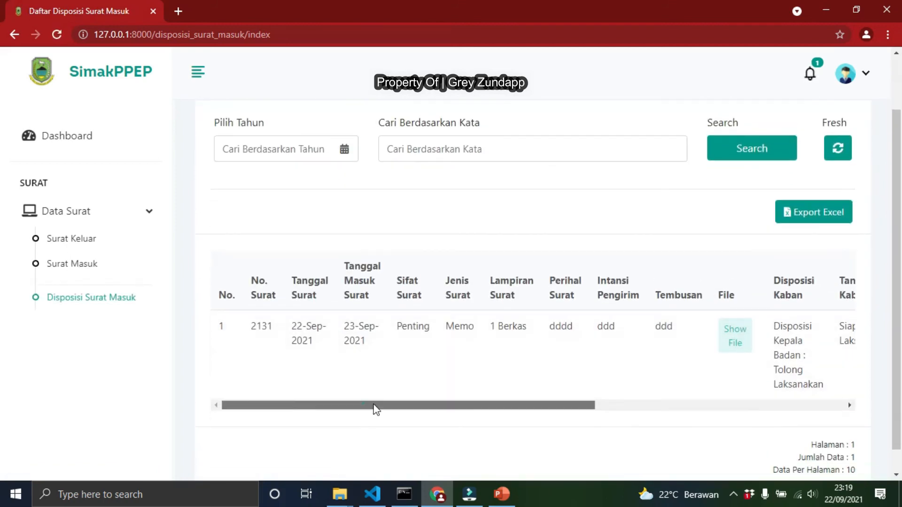
{"action": "left_click_drag", "start_coordinate": [376, 409], "coordinate": [709, 414]}
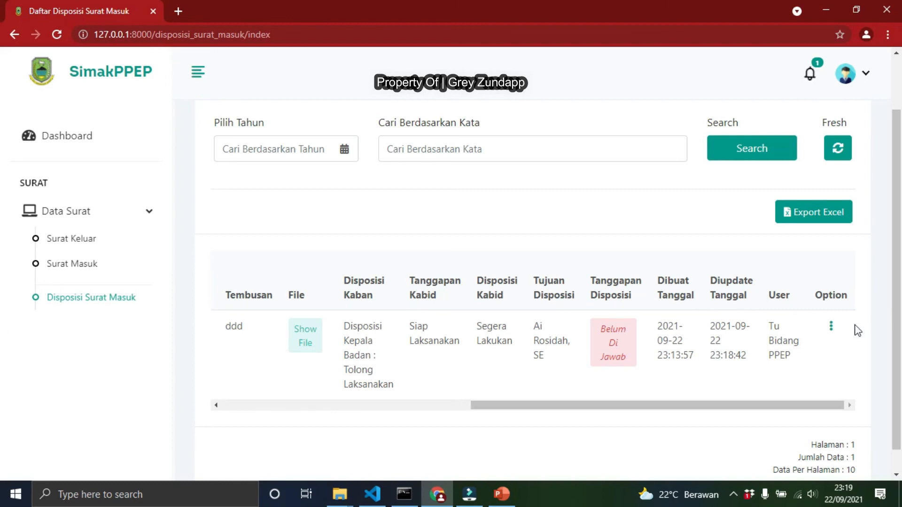
{"action": "left_click", "coordinate": [832, 327]}
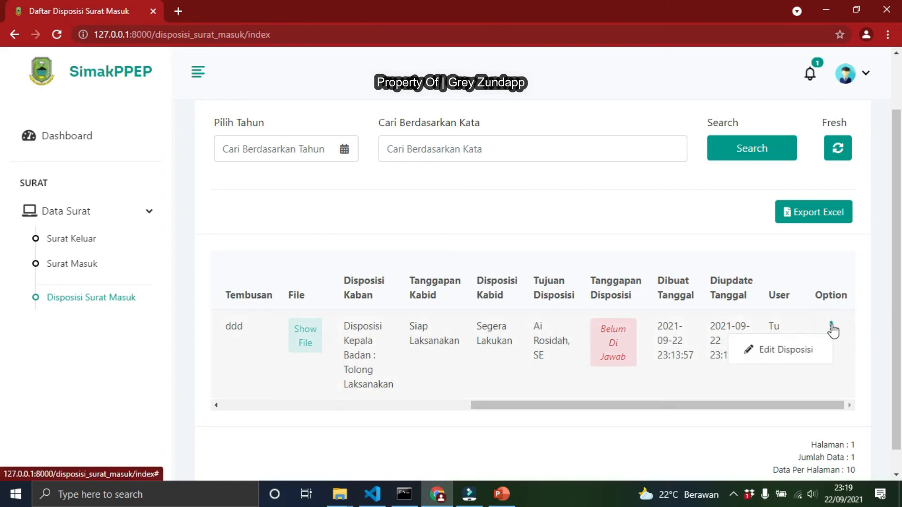
{"action": "left_click", "coordinate": [798, 347]}
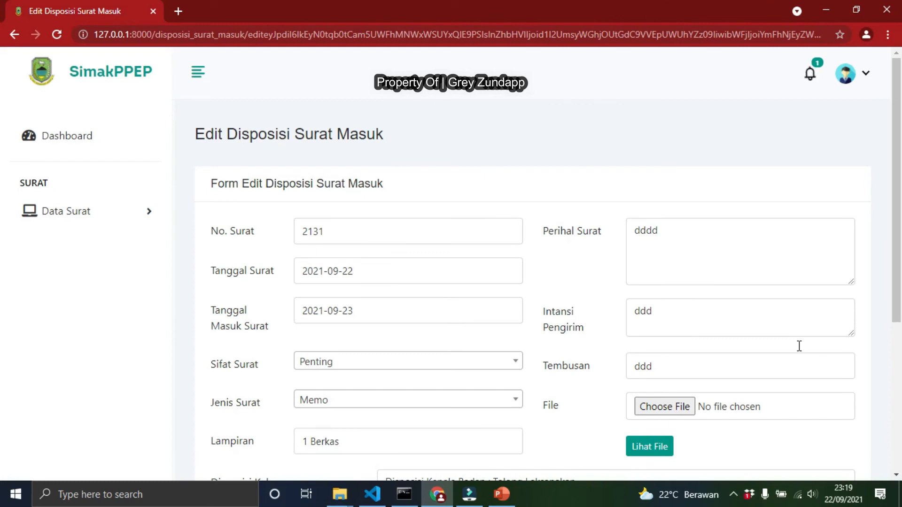
{"action": "scroll", "coordinate": [604, 318], "scroll_direction": "down", "scroll_amount": 4}
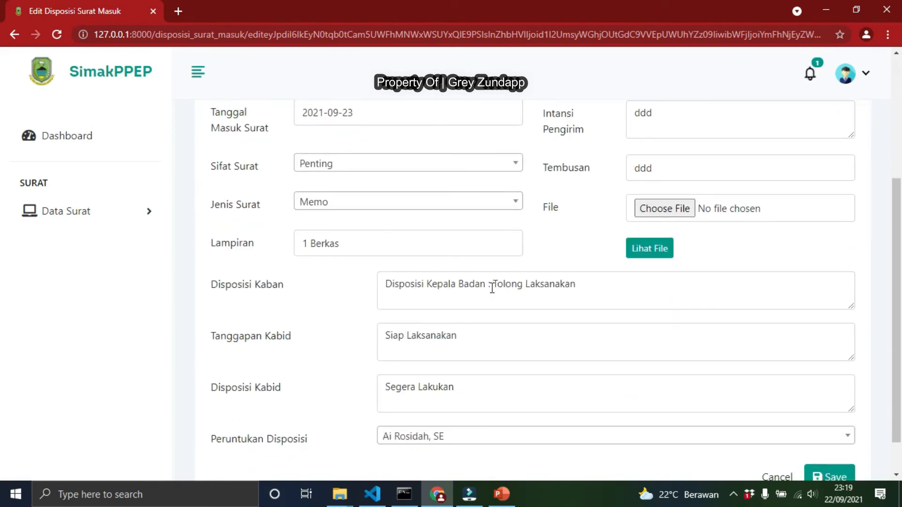
{"action": "scroll", "coordinate": [462, 404], "scroll_direction": "down", "scroll_amount": 1}
{"action": "left_click", "coordinate": [454, 394]}
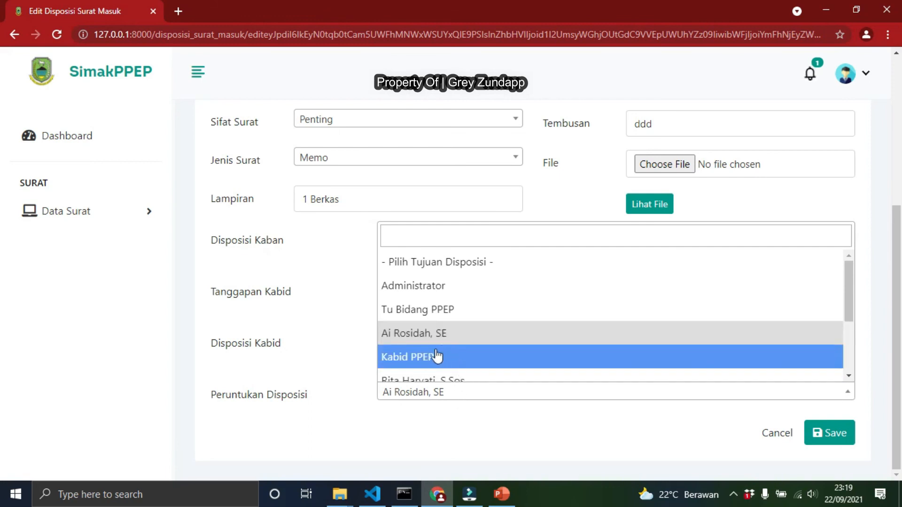
{"action": "left_click", "coordinate": [427, 378]}
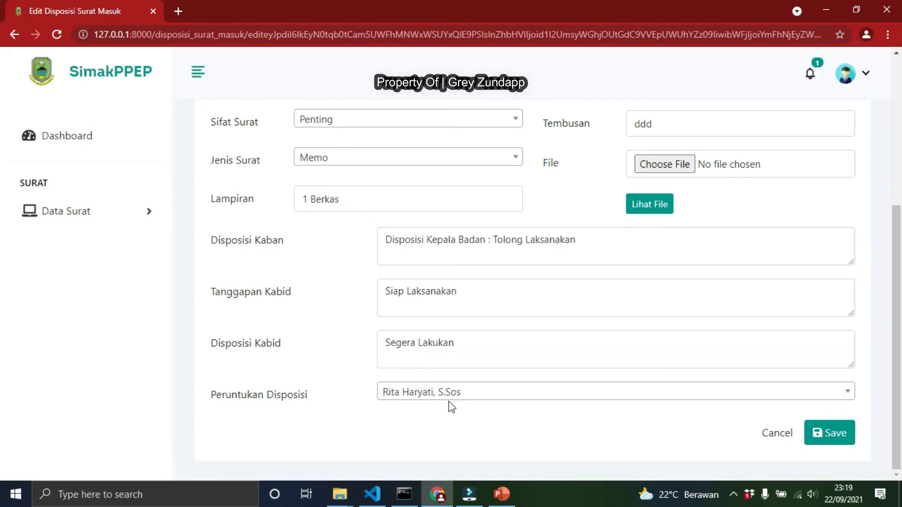
{"action": "left_click", "coordinate": [835, 443]}
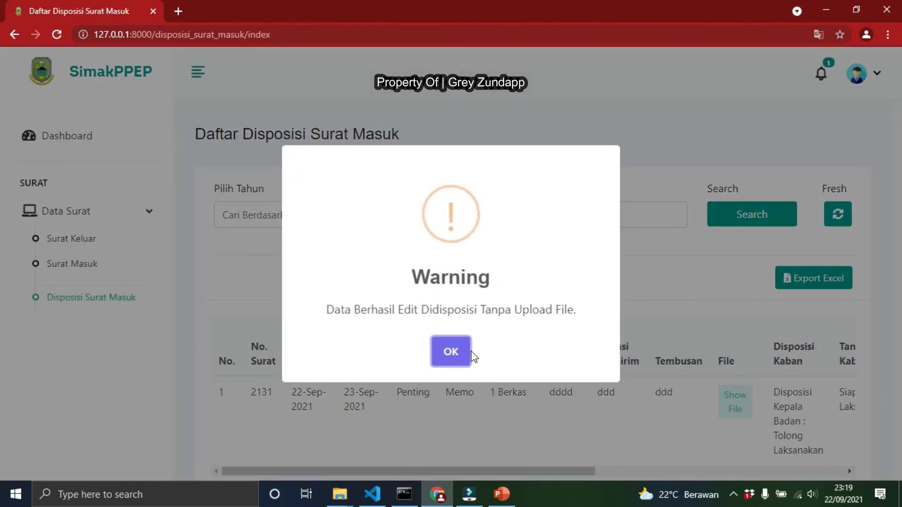
{"action": "left_click", "coordinate": [451, 353]}
Check the disposition's new recipient and reopen its edit form
{"action": "left_click_drag", "start_coordinate": [545, 471], "coordinate": [846, 455]}
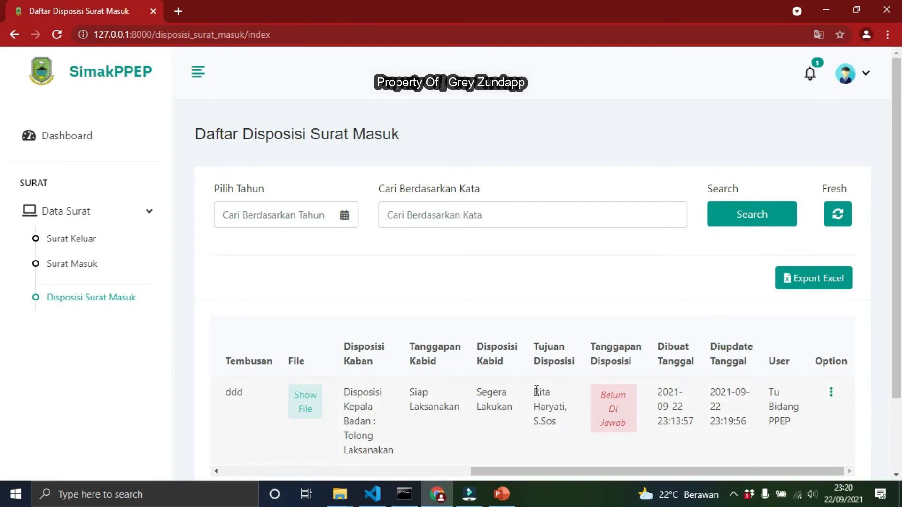
{"action": "left_click_drag", "start_coordinate": [536, 390], "coordinate": [565, 422]}
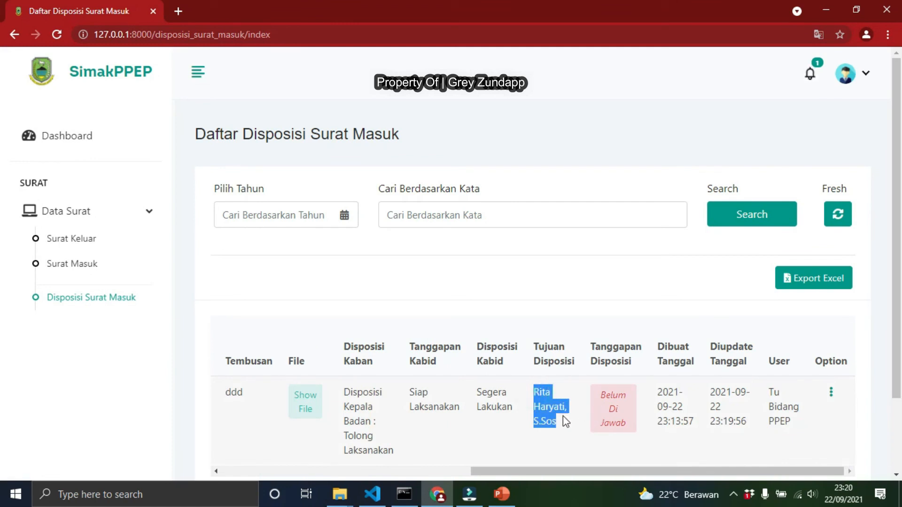
{"action": "left_click", "coordinate": [831, 394]}
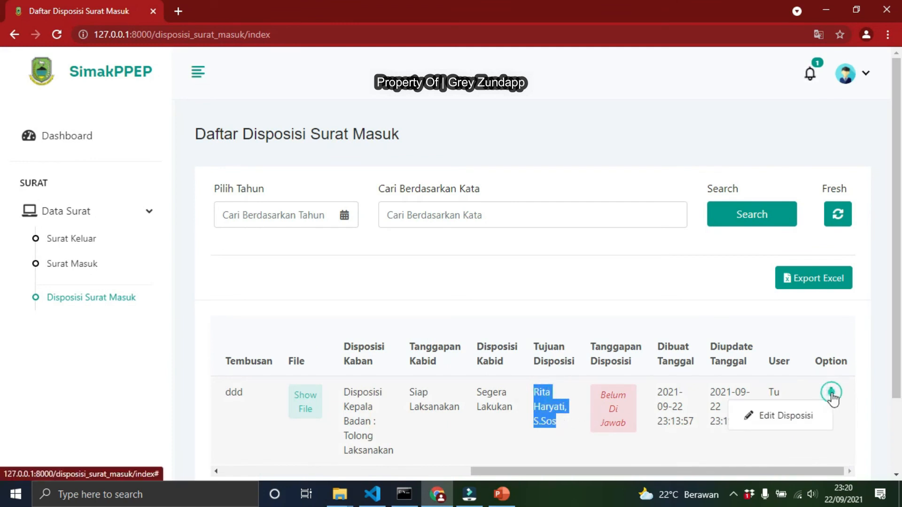
{"action": "left_click", "coordinate": [777, 420]}
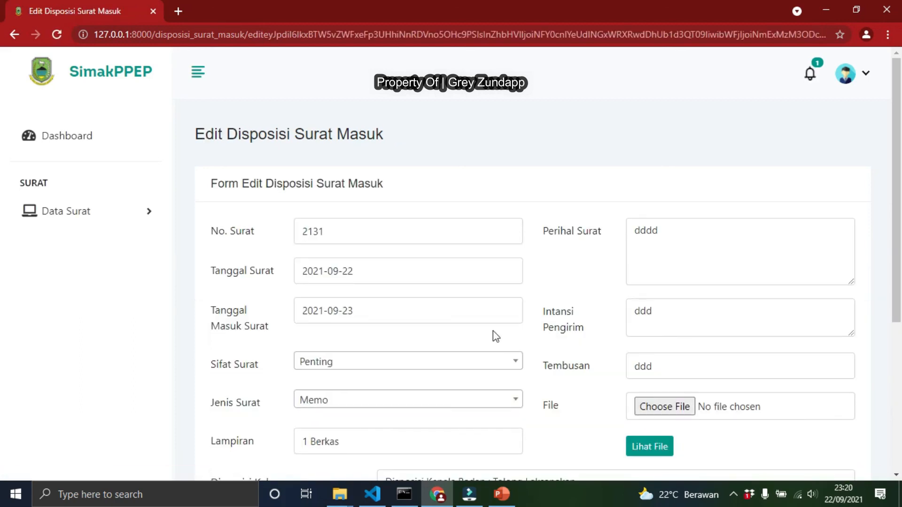
Change the disposition's recipient back to the earlier staff recipient, save it and confirm the message
{"action": "scroll", "coordinate": [427, 382], "scroll_direction": "down", "scroll_amount": 4}
{"action": "scroll", "coordinate": [426, 383], "scroll_direction": "down", "scroll_amount": 1}
{"action": "left_click", "coordinate": [428, 396]}
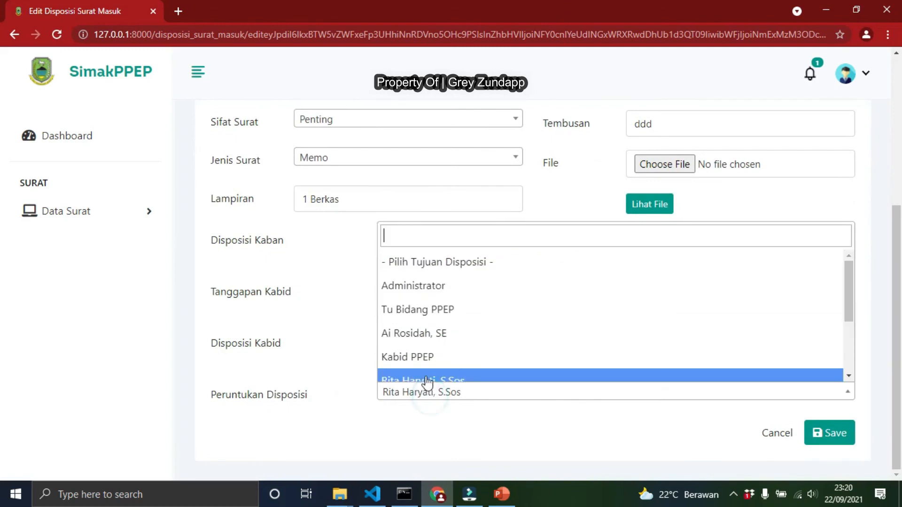
{"action": "left_click", "coordinate": [422, 335]}
{"action": "left_click", "coordinate": [823, 431]}
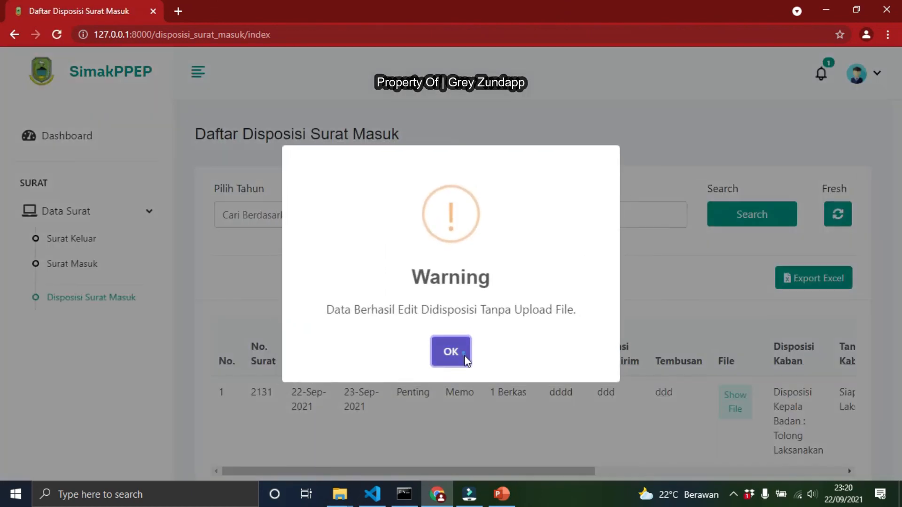
{"action": "left_click", "coordinate": [468, 356]}
Review the updated disposition row across the list table and log out of the Kabid account
{"action": "left_click_drag", "start_coordinate": [519, 473], "coordinate": [807, 459]}
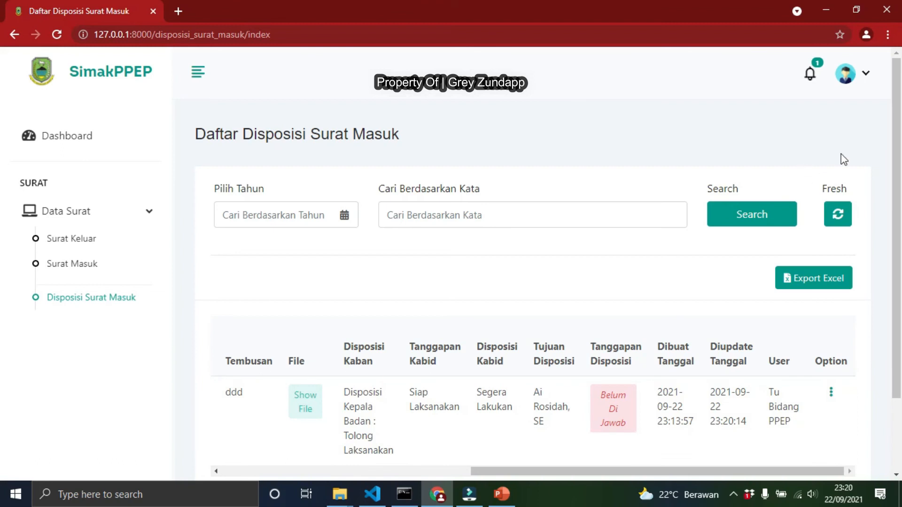
{"action": "left_click", "coordinate": [850, 87]}
{"action": "left_click", "coordinate": [796, 148]}
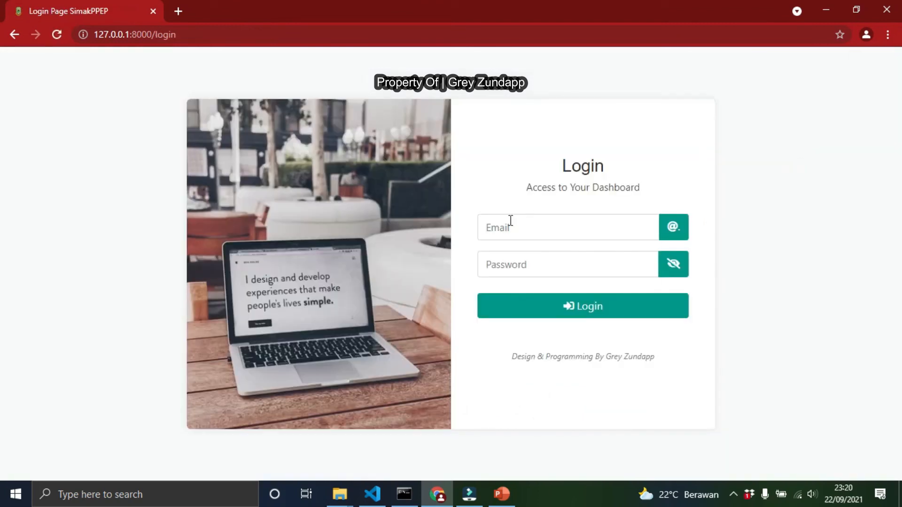
Log in as the disposition's recipient with the account e-mail and password, and confirm the success message
{"action": "left_click", "coordinate": [511, 221]}
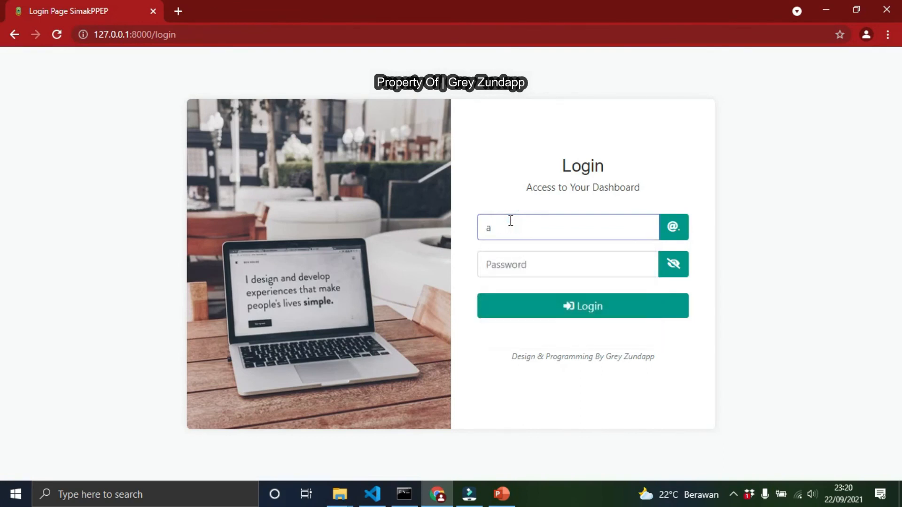
{"action": "key", "text": "Tab"}
{"action": "left_click", "coordinate": [520, 262]}
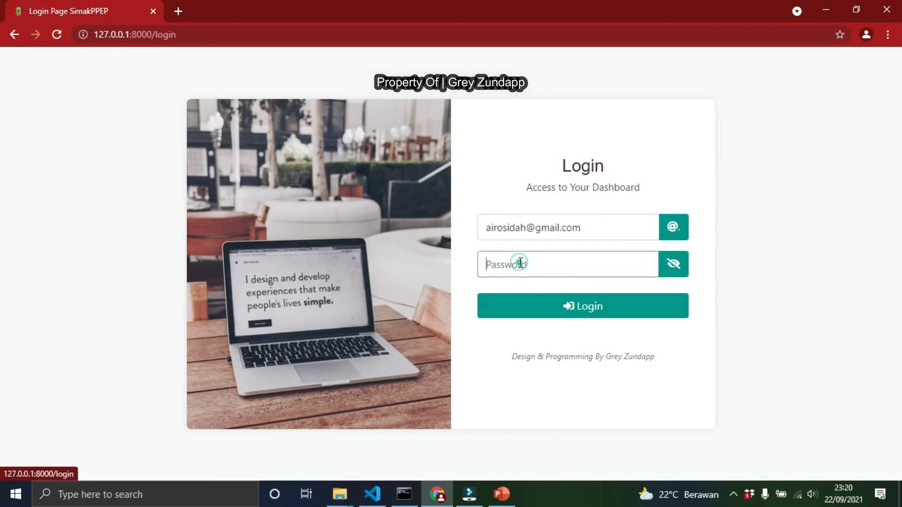
{"action": "type", "text": "p"}
{"action": "left_click", "coordinate": [536, 304]}
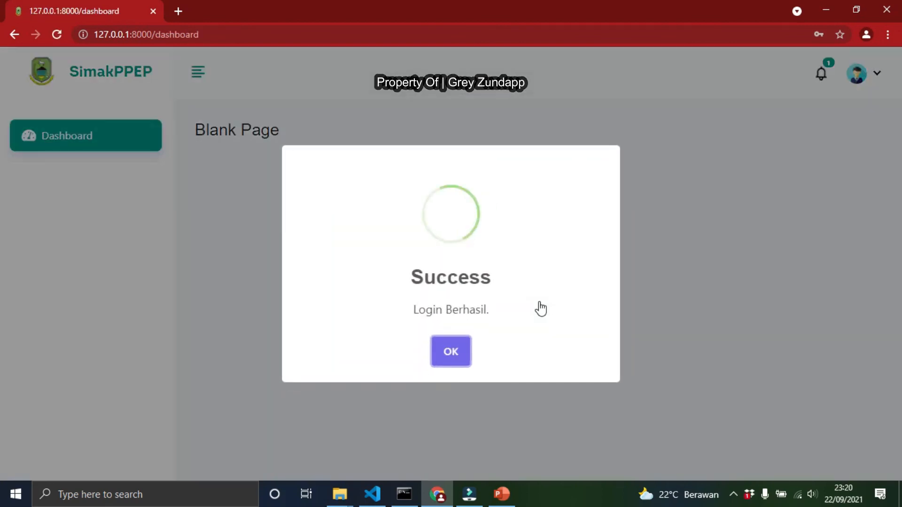
{"action": "left_click", "coordinate": [450, 351]}
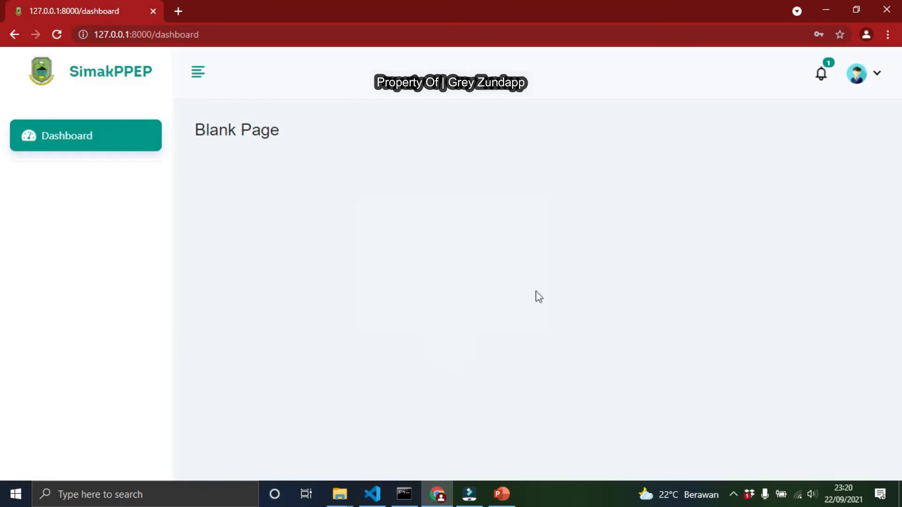
Check the recipient's notifications and the disposition row in the Disposisi Surat Masuk list
{"action": "left_click", "coordinate": [821, 80]}
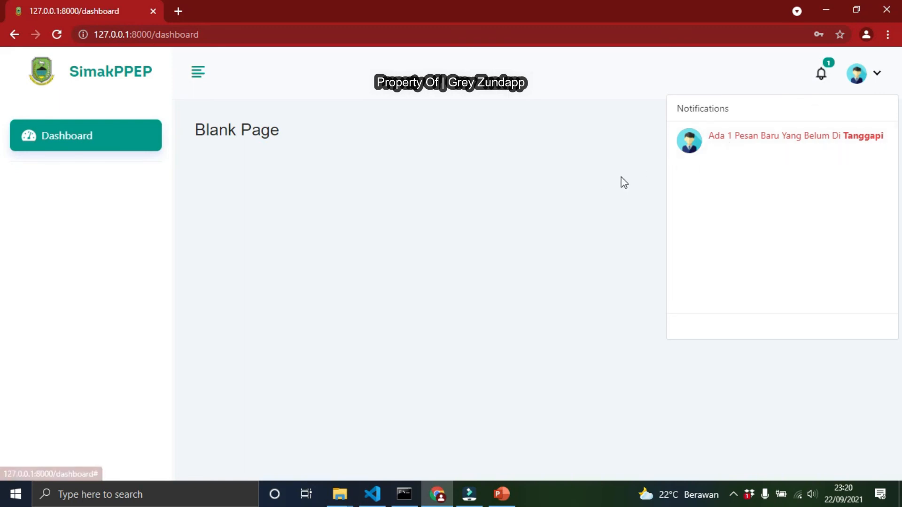
{"action": "left_click", "coordinate": [71, 141]}
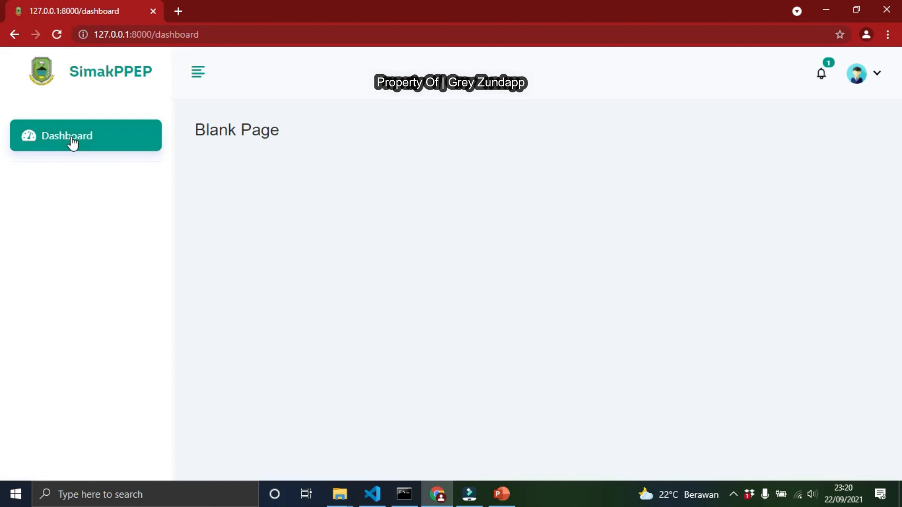
{"action": "left_click", "coordinate": [57, 36]}
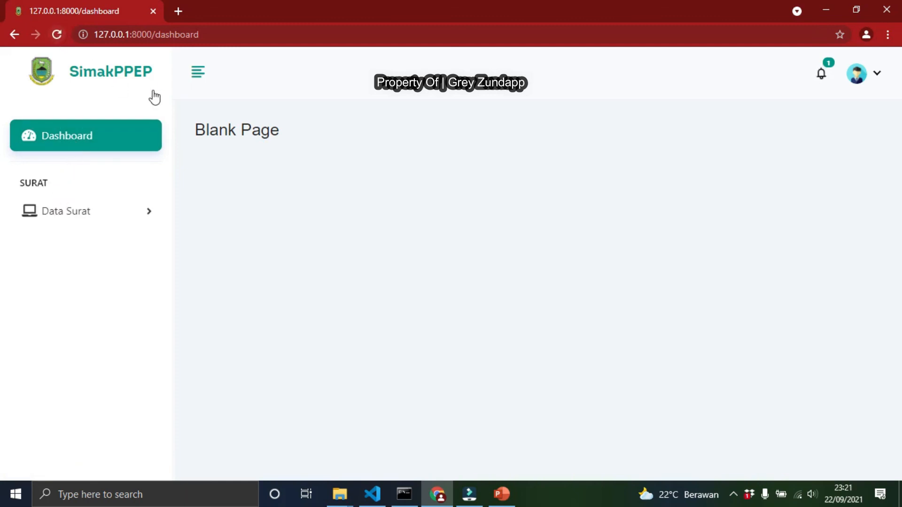
{"action": "left_click", "coordinate": [83, 224]}
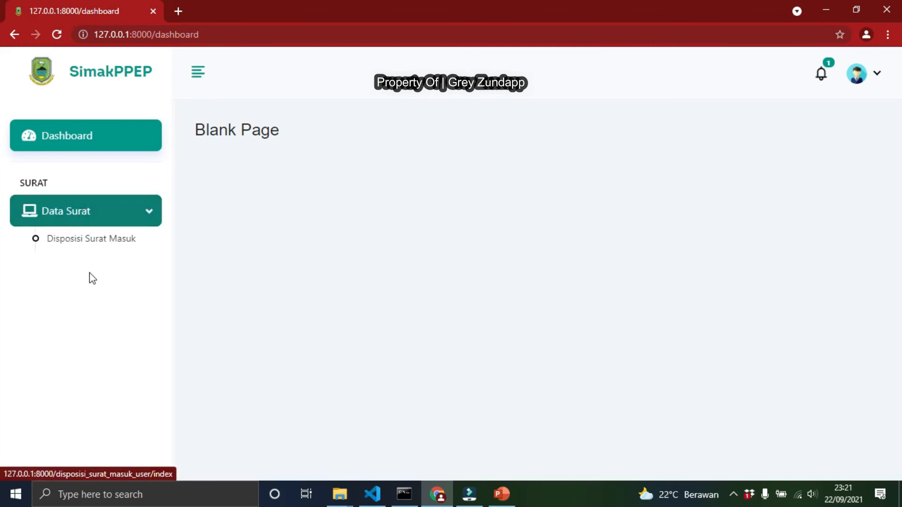
{"action": "left_click", "coordinate": [99, 242]}
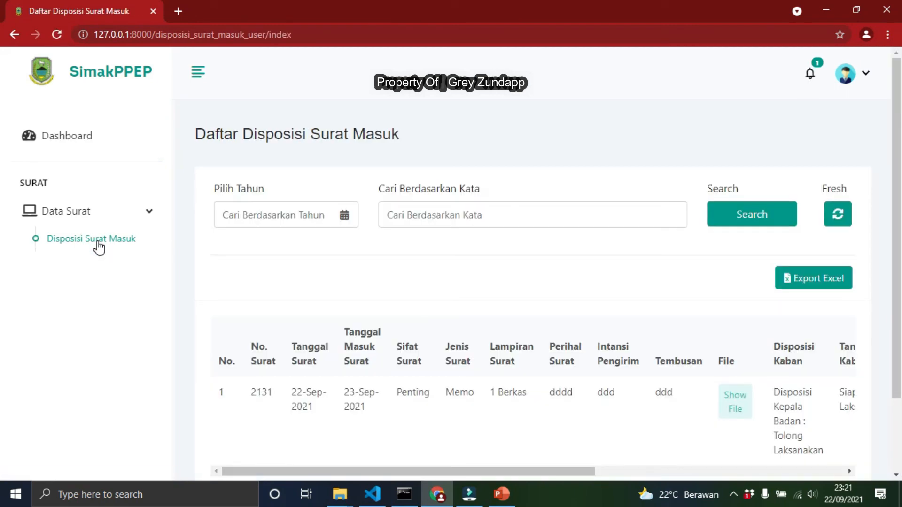
{"action": "scroll", "coordinate": [141, 319], "scroll_direction": "down", "scroll_amount": 2}
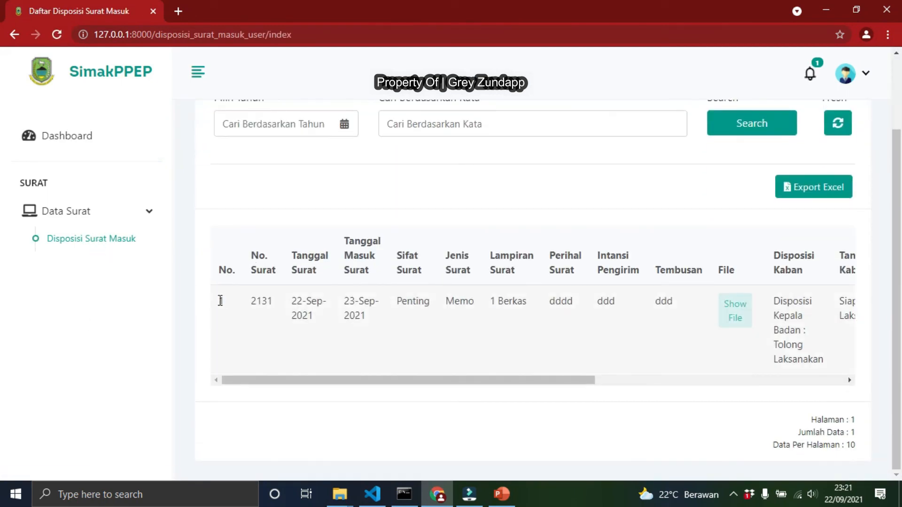
{"action": "left_click_drag", "start_coordinate": [219, 301], "coordinate": [514, 295]}
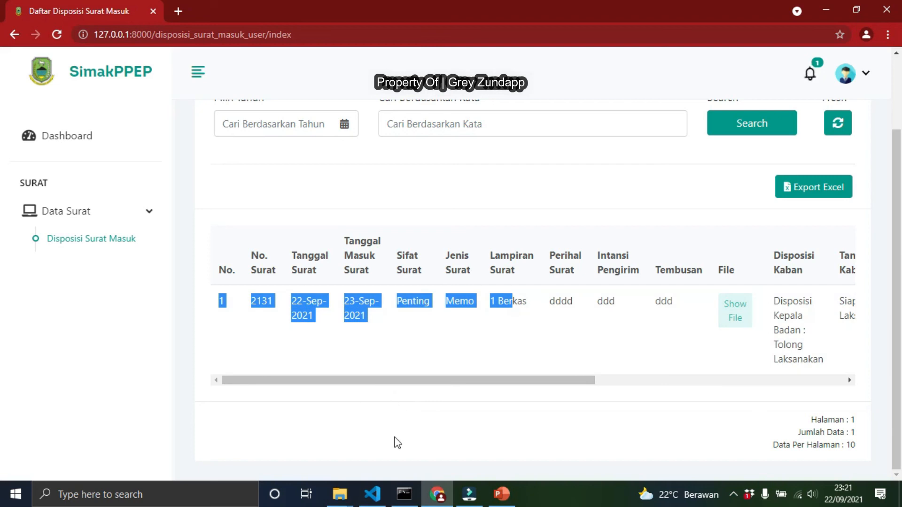
Log out and sign in as the other staff user with that account's e-mail and password, confirming the message
{"action": "left_click", "coordinate": [868, 73]}
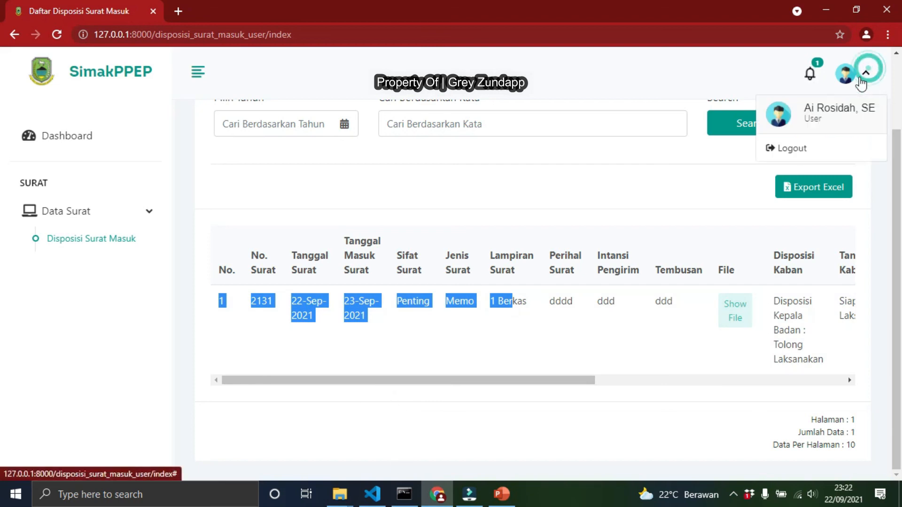
{"action": "left_click", "coordinate": [793, 149]}
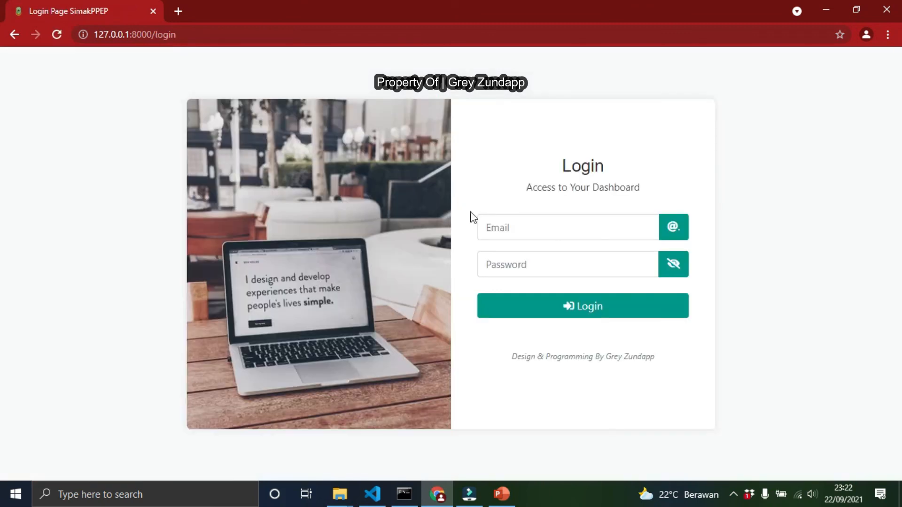
{"action": "left_click", "coordinate": [499, 226]}
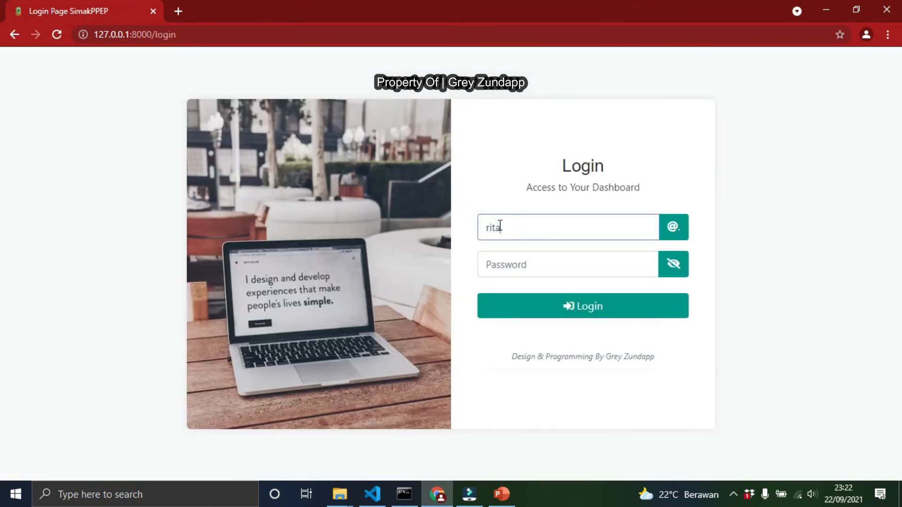
{"action": "key", "text": "Tab"}
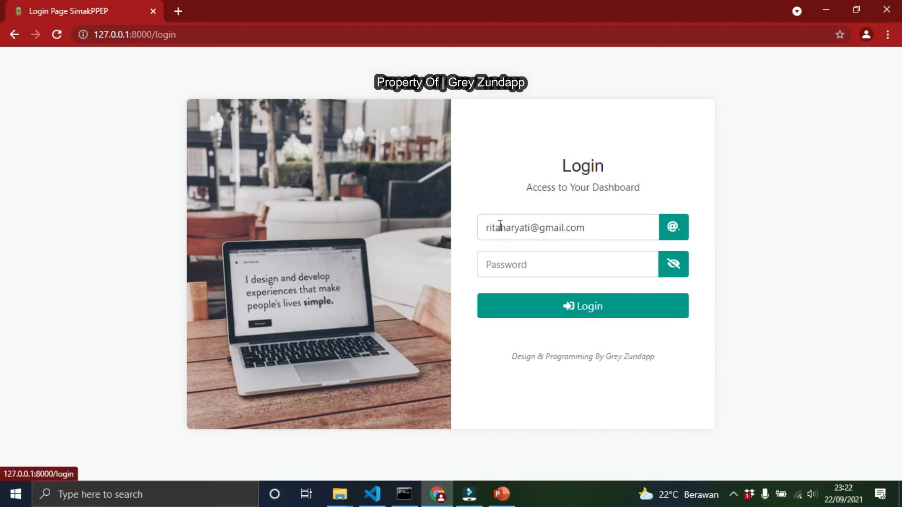
{"action": "left_click", "coordinate": [527, 259]}
{"action": "type", "text": "••••••"}
{"action": "left_click", "coordinate": [532, 313]}
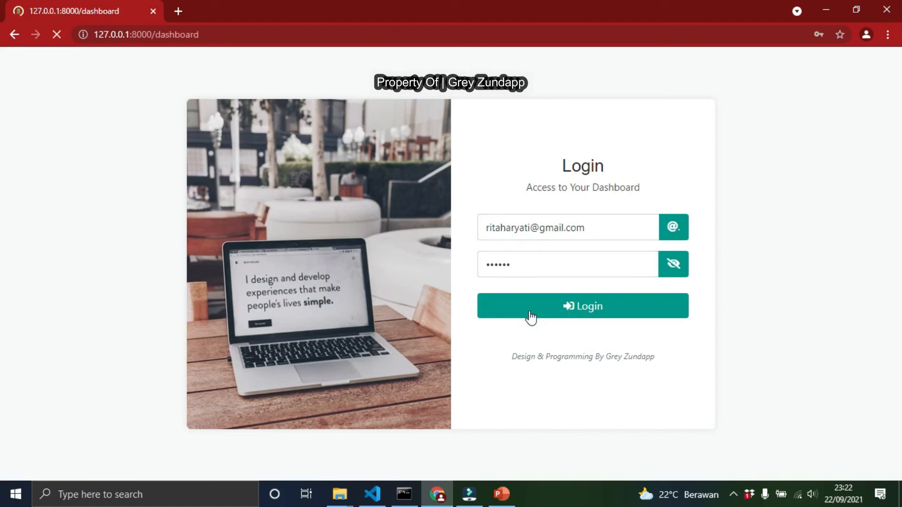
{"action": "left_click", "coordinate": [449, 351]}
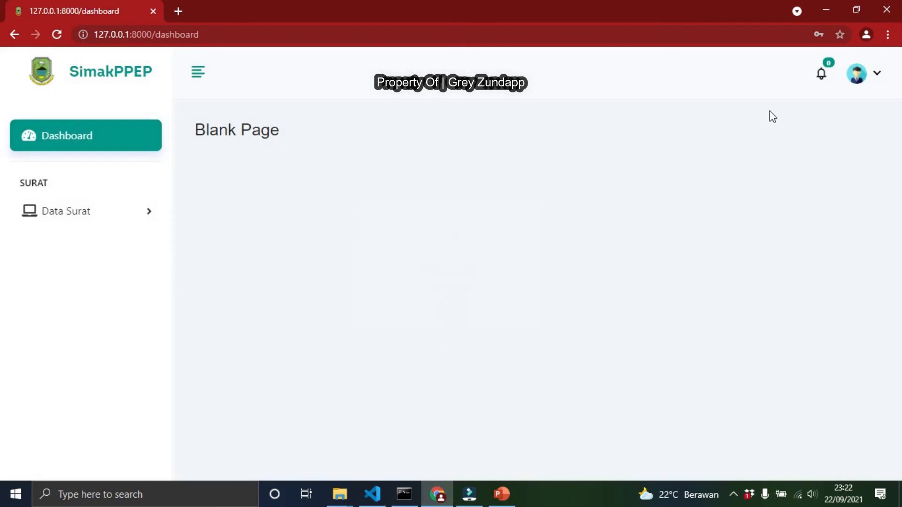
Check this user's profile, notifications and Disposisi Surat Masuk list
{"action": "left_click", "coordinate": [864, 83]}
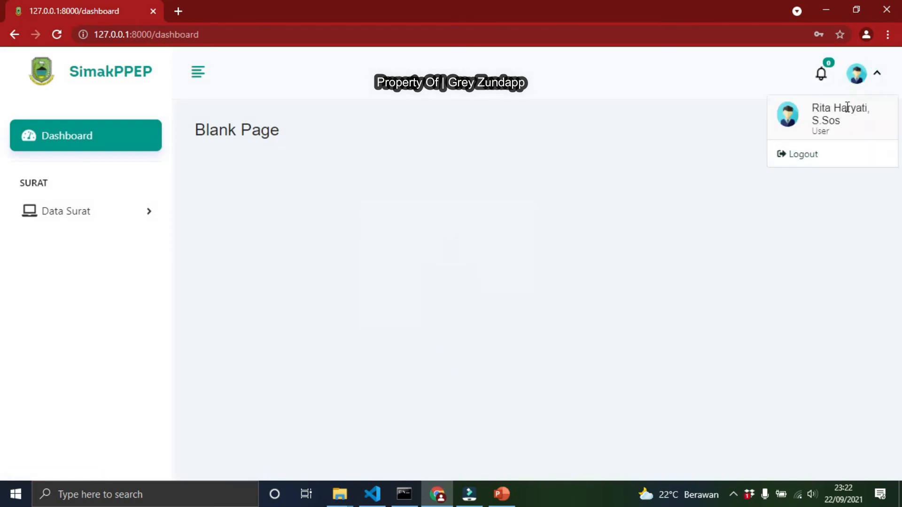
{"action": "left_click", "coordinate": [822, 83]}
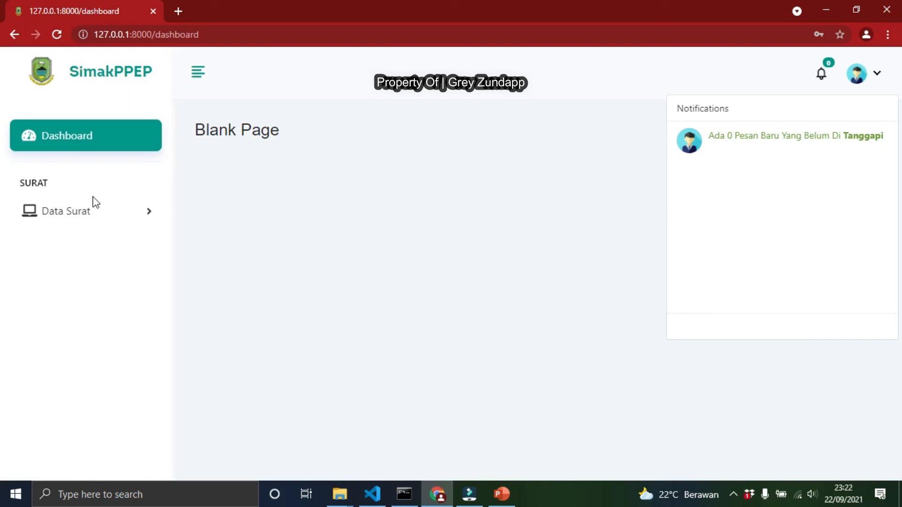
{"action": "left_click", "coordinate": [65, 217]}
{"action": "left_click", "coordinate": [73, 242]}
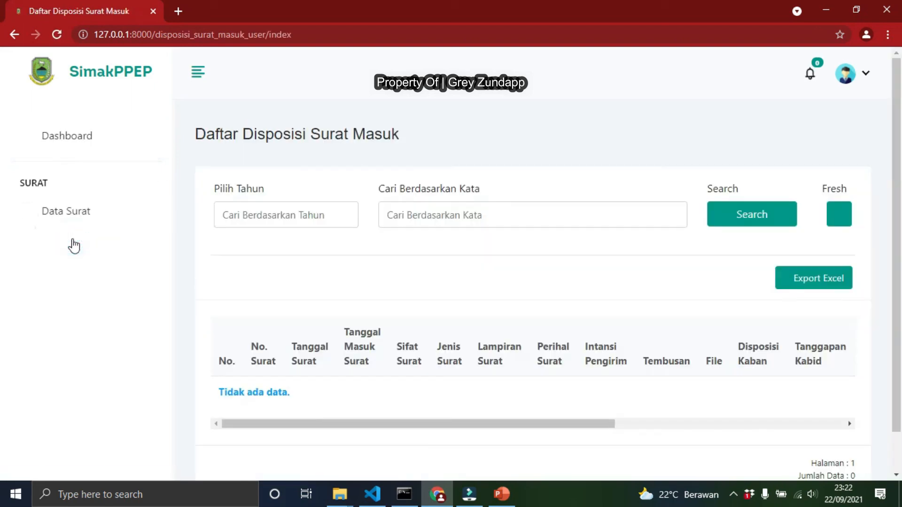
{"action": "scroll", "coordinate": [297, 323], "scroll_direction": "down", "scroll_amount": 1}
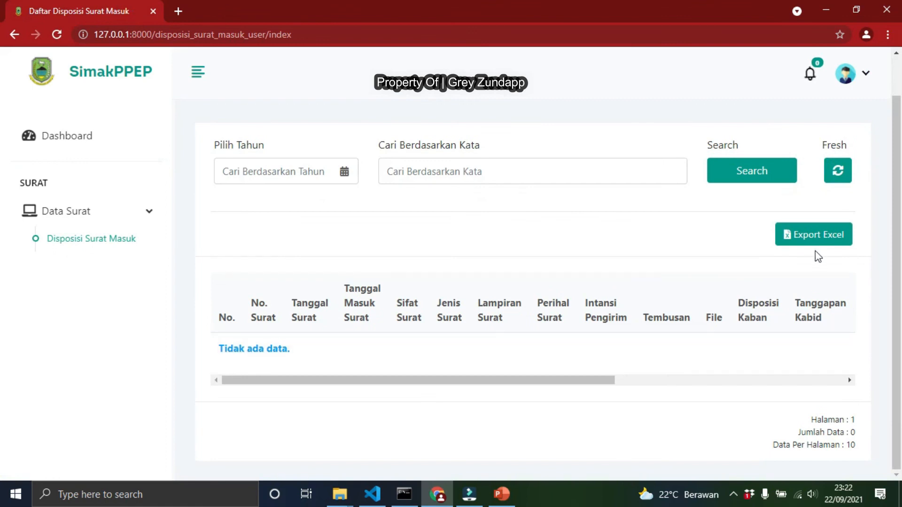
Log out and sign back in as the disposition's recipient with the saved e-mail and password, confirming the message
{"action": "left_click", "coordinate": [860, 78]}
{"action": "left_click", "coordinate": [796, 152]}
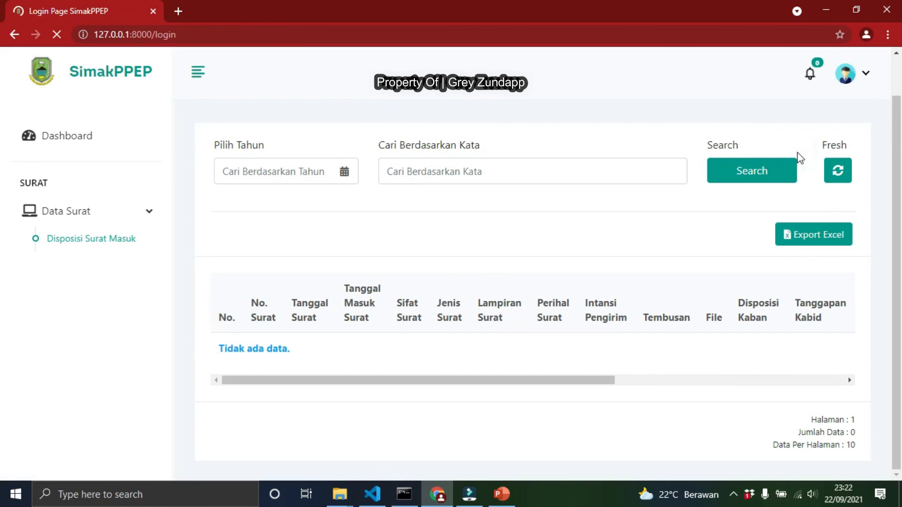
{"action": "left_click", "coordinate": [534, 221]}
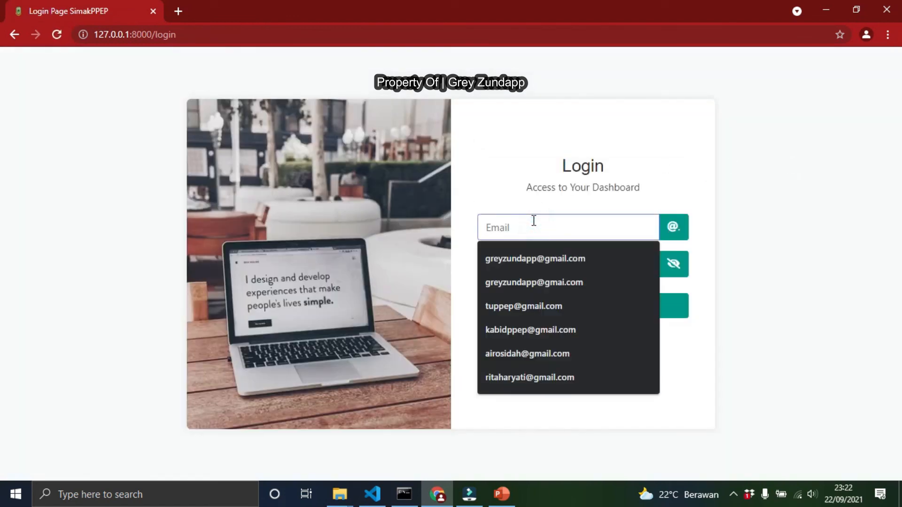
{"action": "type", "text": "a"}
{"action": "left_click", "coordinate": [532, 249]}
{"action": "left_click", "coordinate": [525, 265]}
{"action": "left_click", "coordinate": [551, 306]}
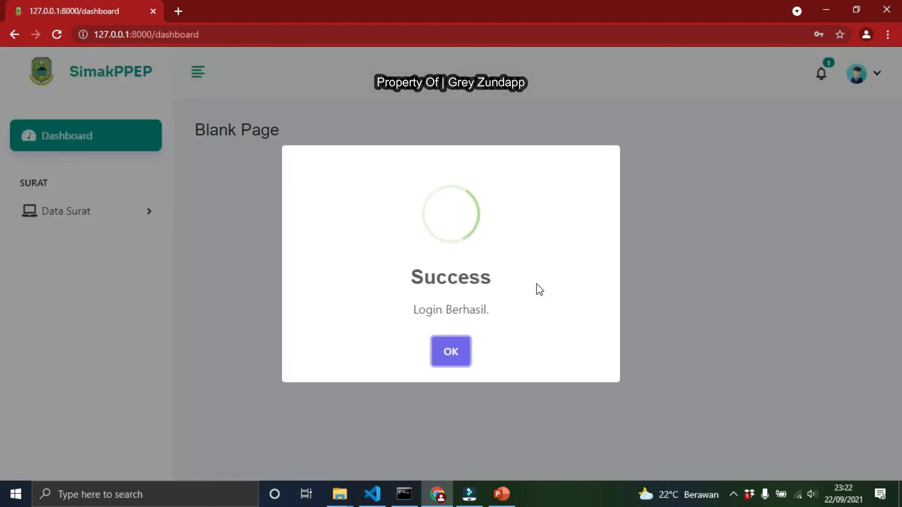
{"action": "left_click", "coordinate": [452, 352]}
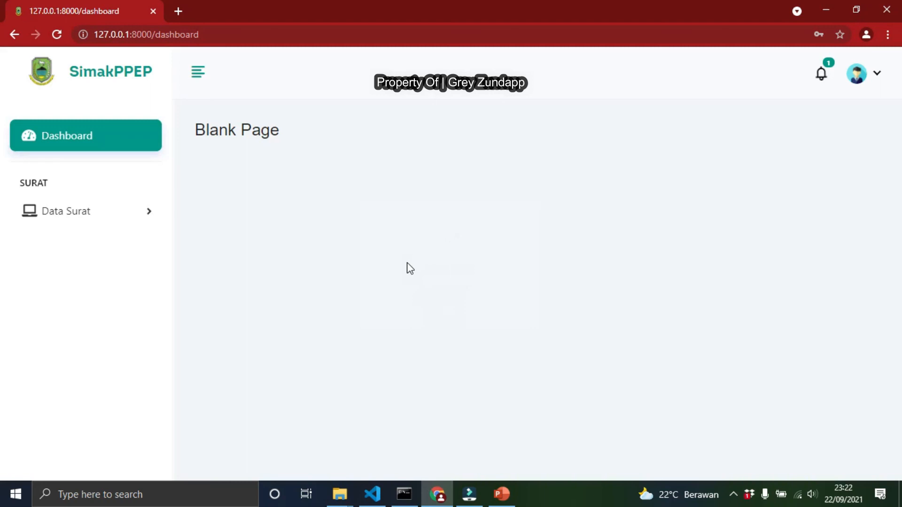
Open the Disposisi Surat Masuk list and examine the disposition row across all its columns
{"action": "left_click", "coordinate": [116, 214]}
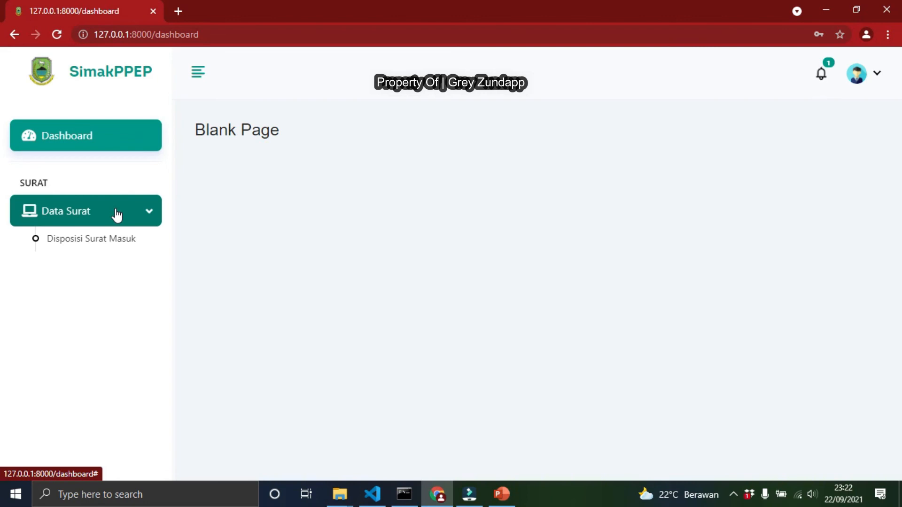
{"action": "left_click", "coordinate": [86, 242]}
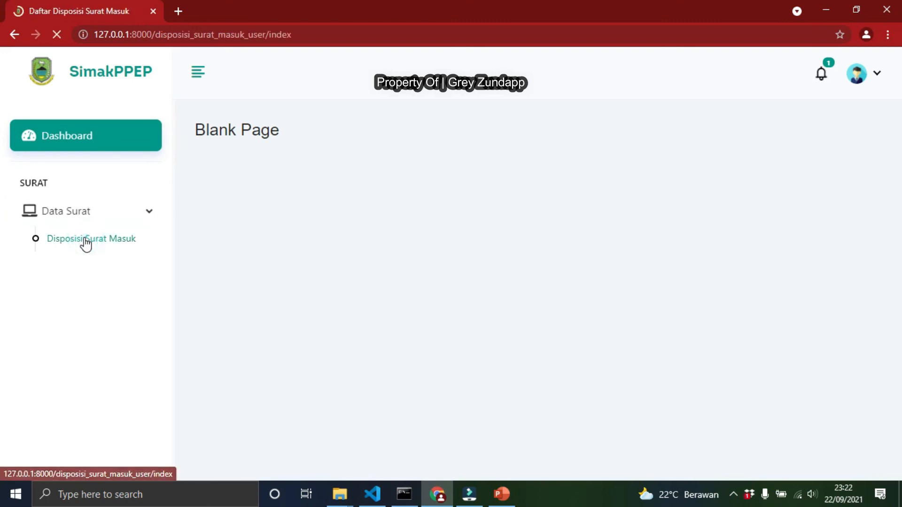
{"action": "scroll", "coordinate": [615, 151], "scroll_direction": "down", "scroll_amount": 2}
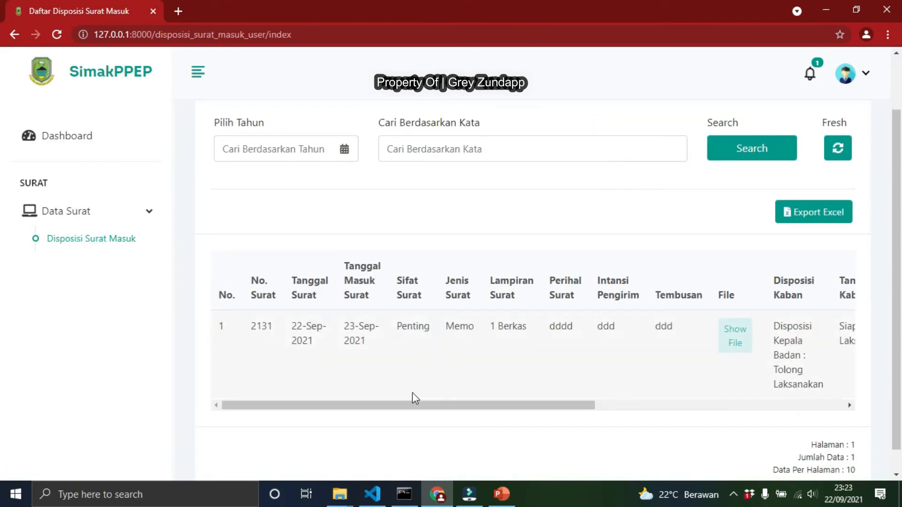
{"action": "left_click_drag", "start_coordinate": [382, 404], "coordinate": [452, 407]}
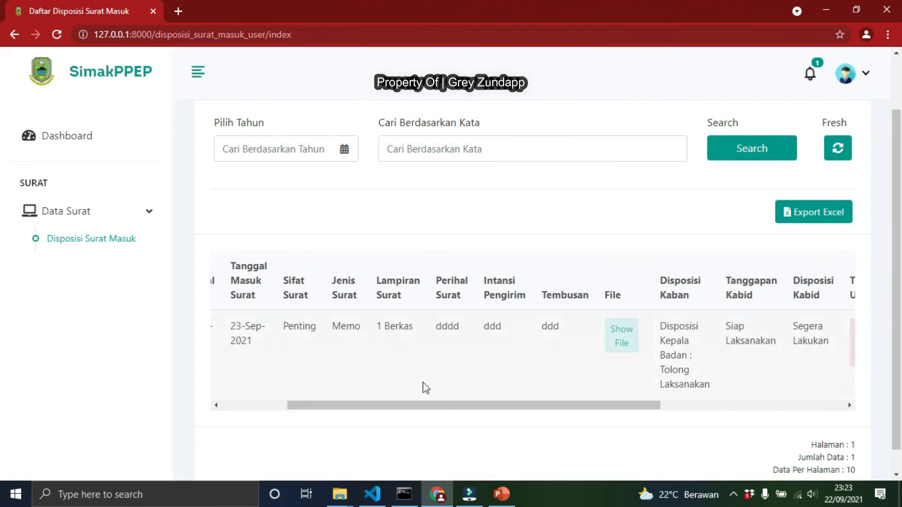
{"action": "left_click_drag", "start_coordinate": [589, 407], "coordinate": [675, 394]}
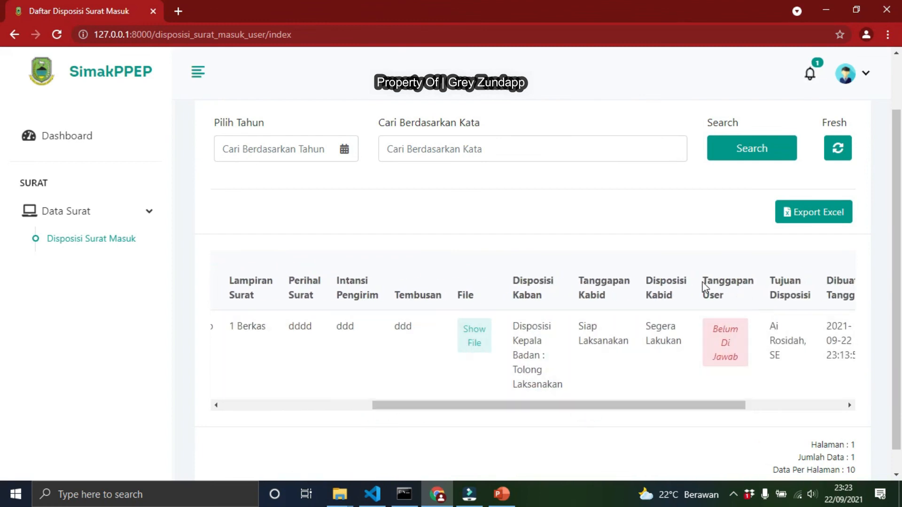
{"action": "left_click_drag", "start_coordinate": [699, 407], "coordinate": [846, 391]}
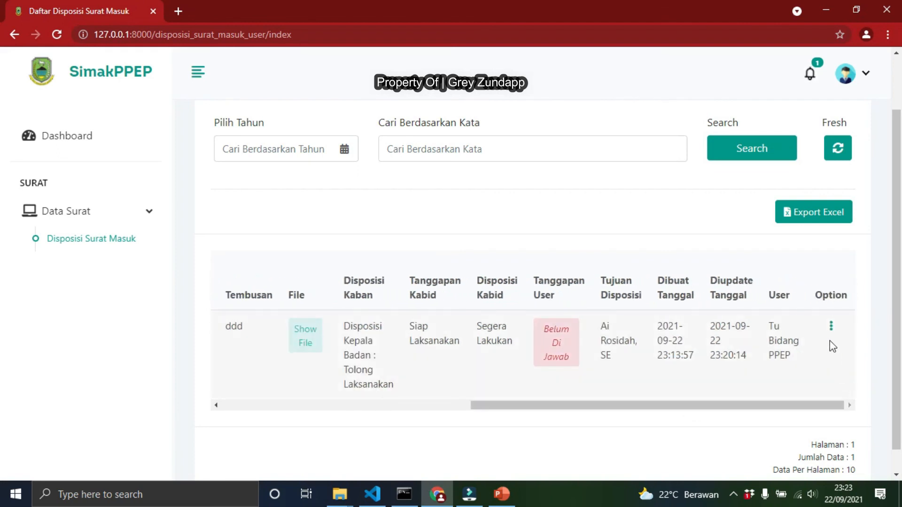
Respond to the disposition with the reply "Siap Pak." and confirm the message
{"action": "left_click", "coordinate": [831, 326]}
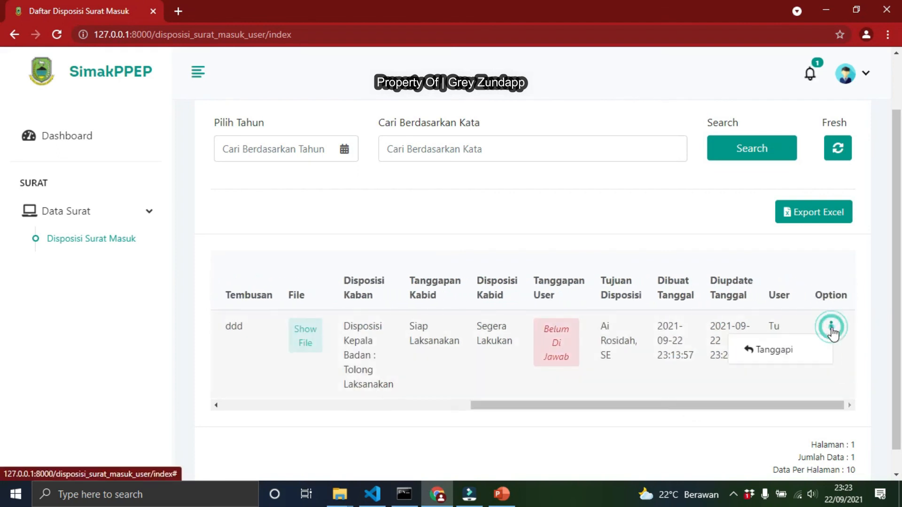
{"action": "left_click", "coordinate": [776, 352]}
{"action": "left_click", "coordinate": [370, 258]}
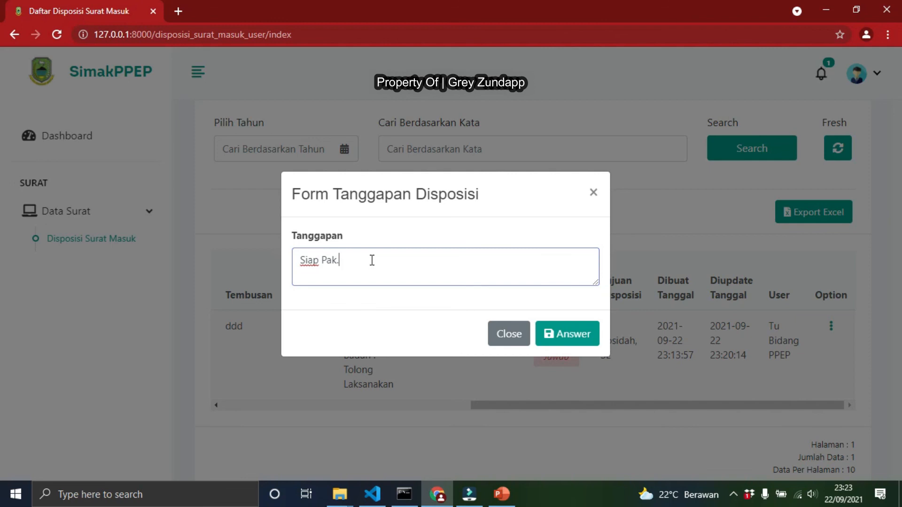
{"action": "left_click", "coordinate": [564, 337]}
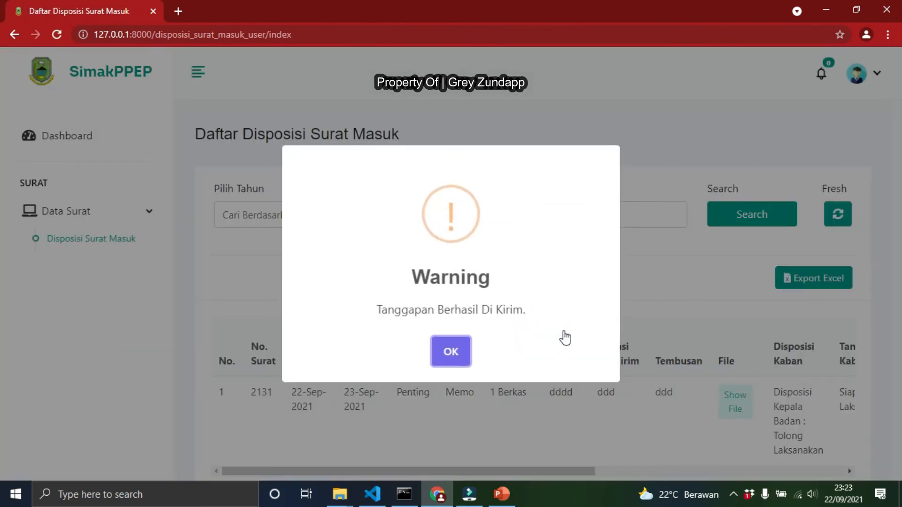
{"action": "left_click", "coordinate": [442, 356]}
Check the submitted reply in the disposition row, its options, and the notifications
{"action": "left_click_drag", "start_coordinate": [562, 467], "coordinate": [830, 461]}
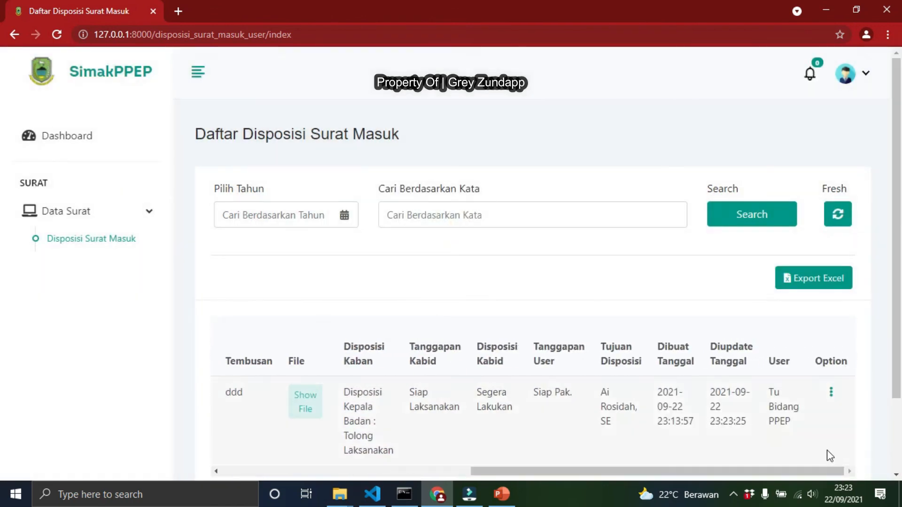
{"action": "left_click_drag", "start_coordinate": [535, 391], "coordinate": [591, 394]}
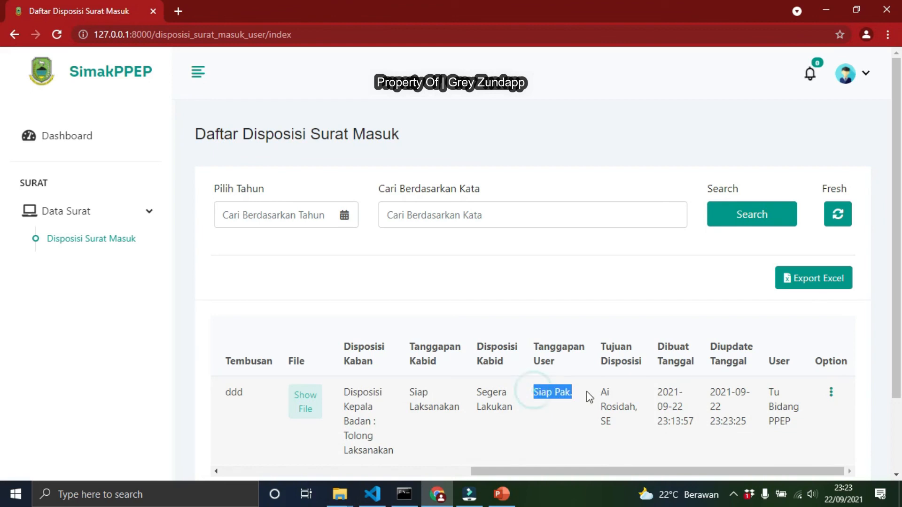
{"action": "left_click", "coordinate": [832, 394]}
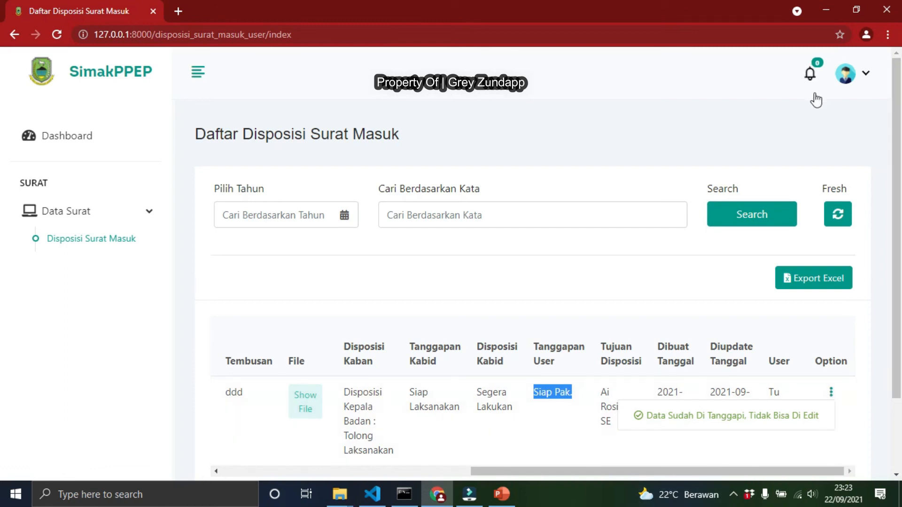
{"action": "left_click", "coordinate": [809, 73]}
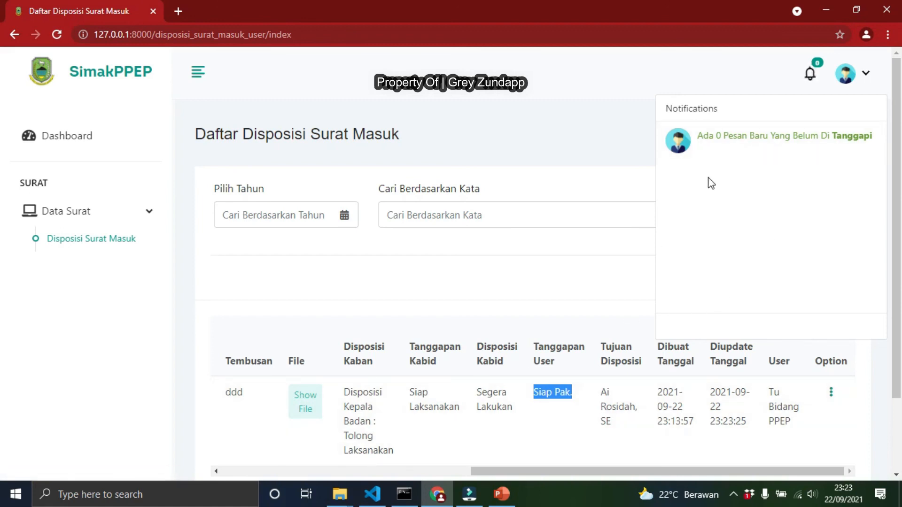
Log out and sign in as the Kabid account with its e-mail and password, confirming the message
{"action": "left_click", "coordinate": [863, 74]}
{"action": "left_click", "coordinate": [811, 152]}
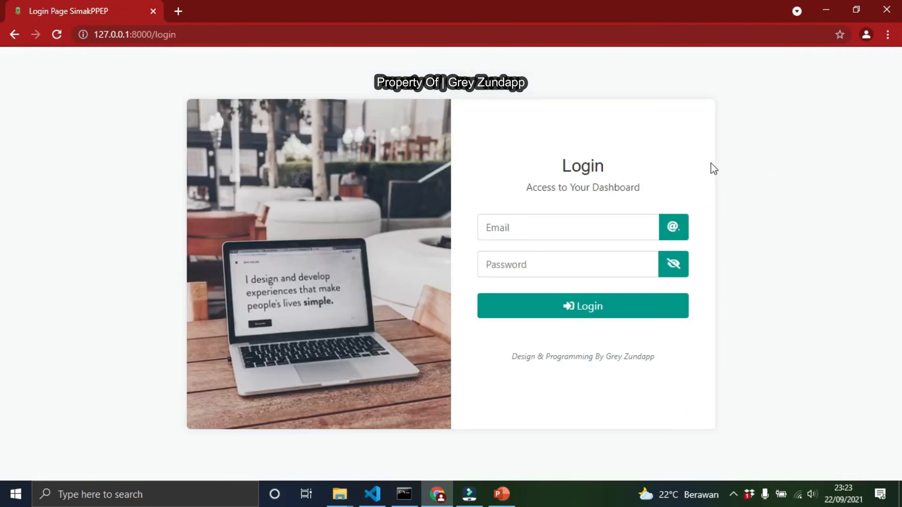
{"action": "left_click", "coordinate": [521, 224]}
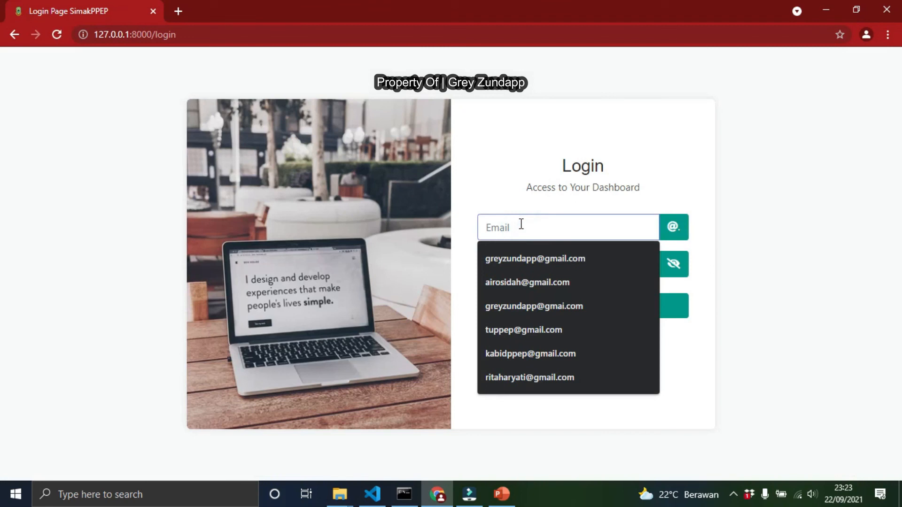
{"action": "type", "text": "kab"}
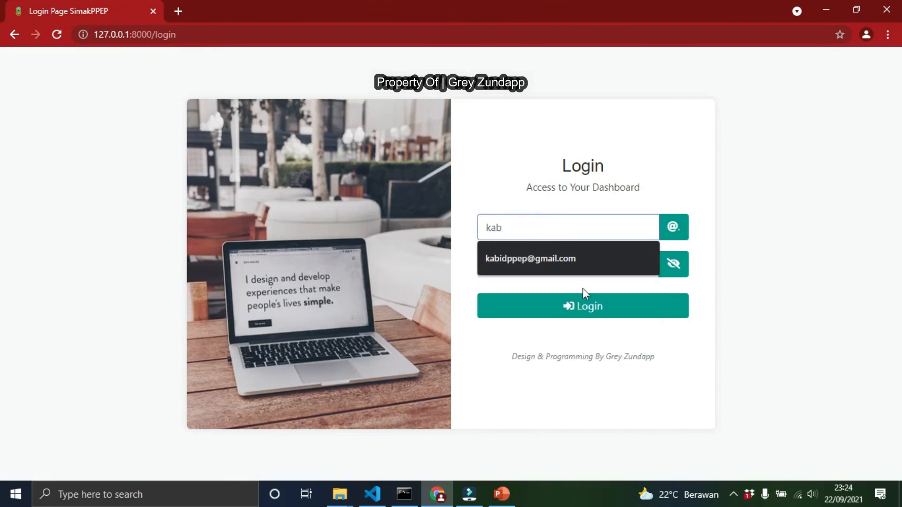
{"action": "left_click", "coordinate": [578, 260]}
{"action": "left_click", "coordinate": [565, 263]}
{"action": "type", "text": "12"}
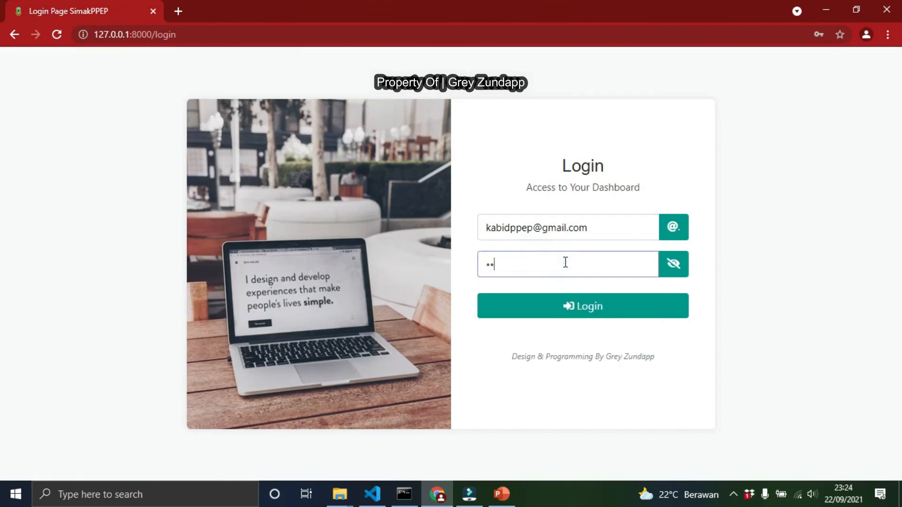
{"action": "left_click", "coordinate": [566, 309]}
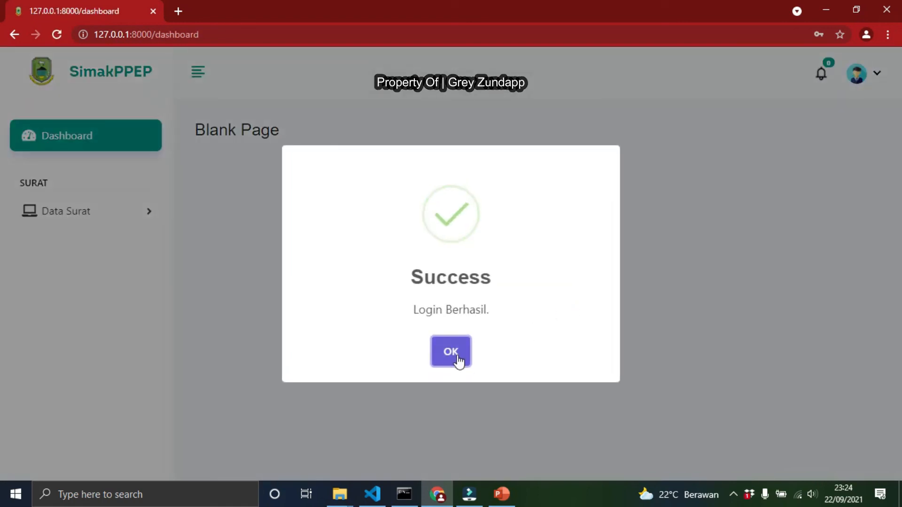
{"action": "left_click", "coordinate": [459, 357]}
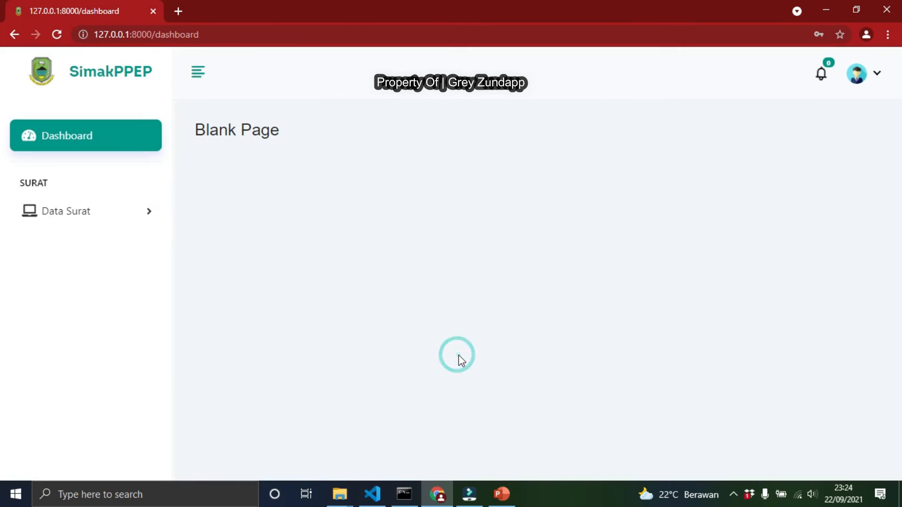
Check the notifications and the Surat Masuk row's disposition status and options
{"action": "left_click", "coordinate": [819, 80]}
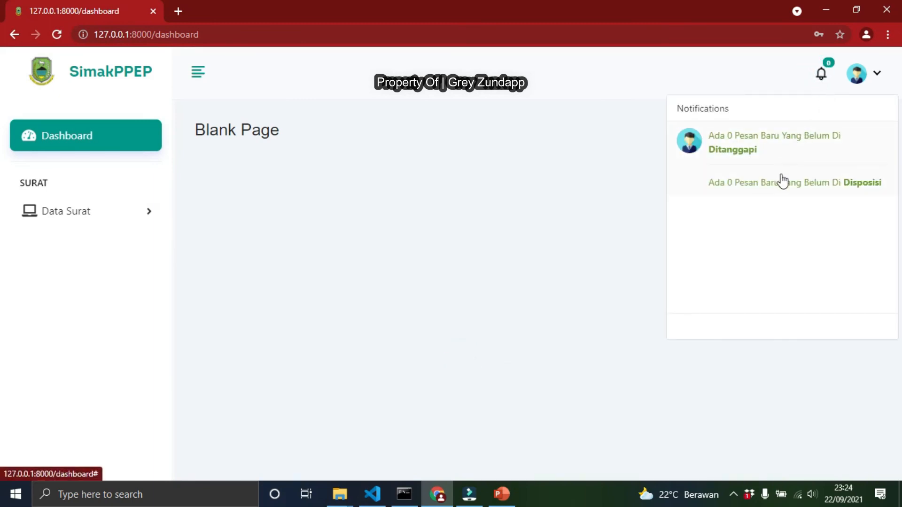
{"action": "left_click", "coordinate": [118, 212]}
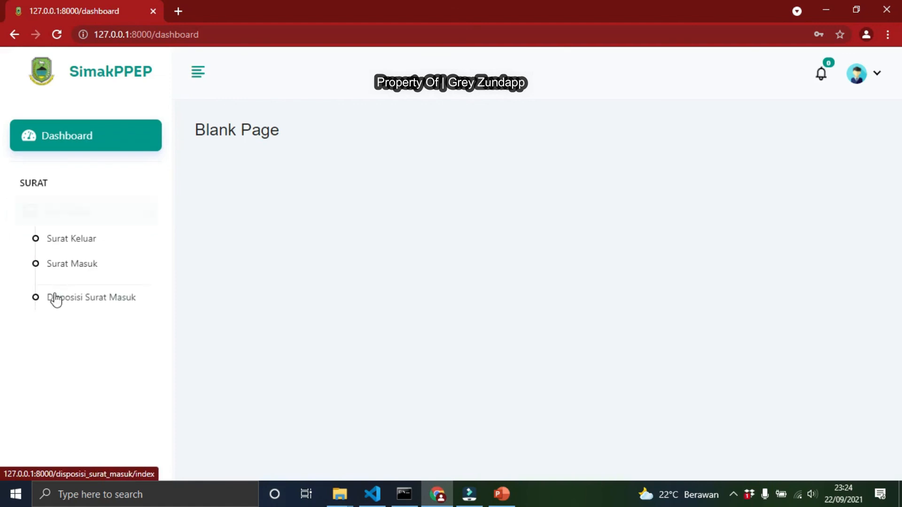
{"action": "left_click", "coordinate": [77, 271]}
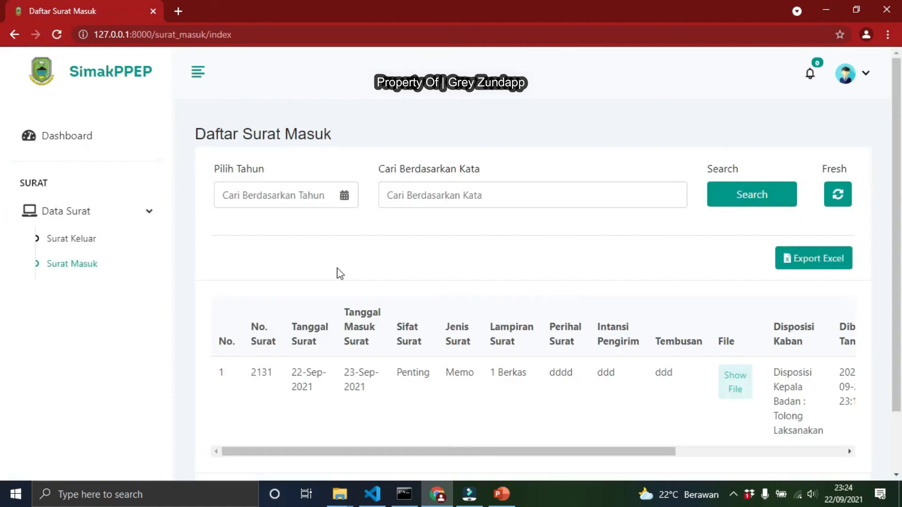
{"action": "scroll", "coordinate": [357, 320], "scroll_direction": "down", "scroll_amount": 2}
{"action": "left_click_drag", "start_coordinate": [367, 379], "coordinate": [710, 372]}
{"action": "left_click_drag", "start_coordinate": [721, 260], "coordinate": [758, 319]}
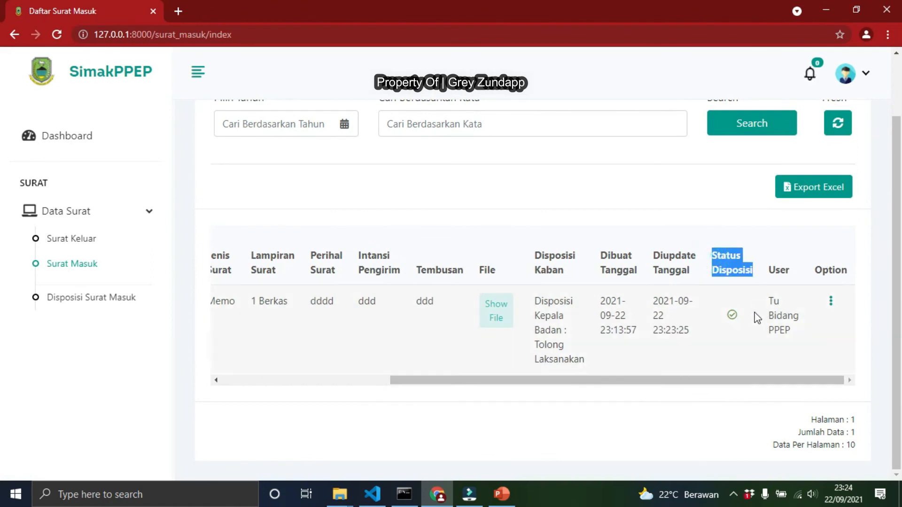
{"action": "left_click", "coordinate": [830, 303]}
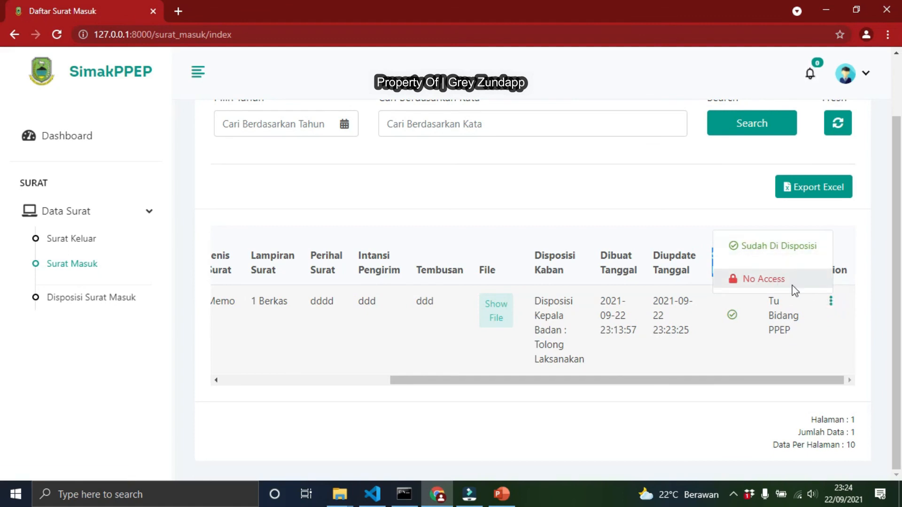
Examine the Disposisi Surat Masuk row's columns and its option menu
{"action": "left_click", "coordinate": [79, 301]}
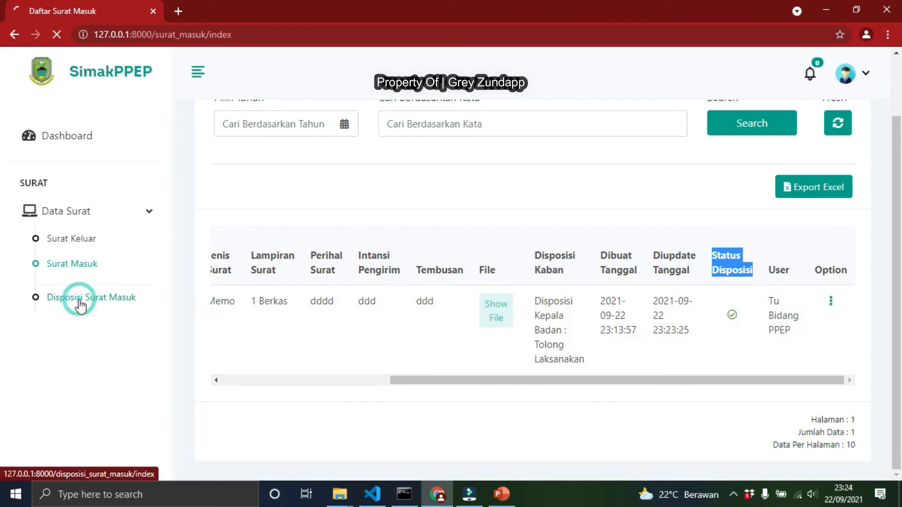
{"action": "scroll", "coordinate": [219, 285], "scroll_direction": "down", "scroll_amount": 3}
{"action": "left_click_drag", "start_coordinate": [301, 376], "coordinate": [611, 339]}
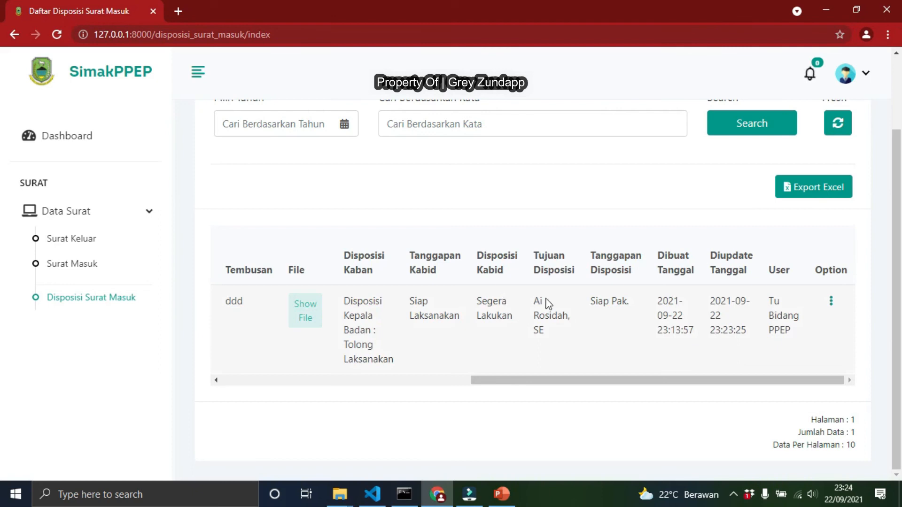
{"action": "left_click_drag", "start_coordinate": [479, 299], "coordinate": [647, 324]}
{"action": "left_click", "coordinate": [831, 302]}
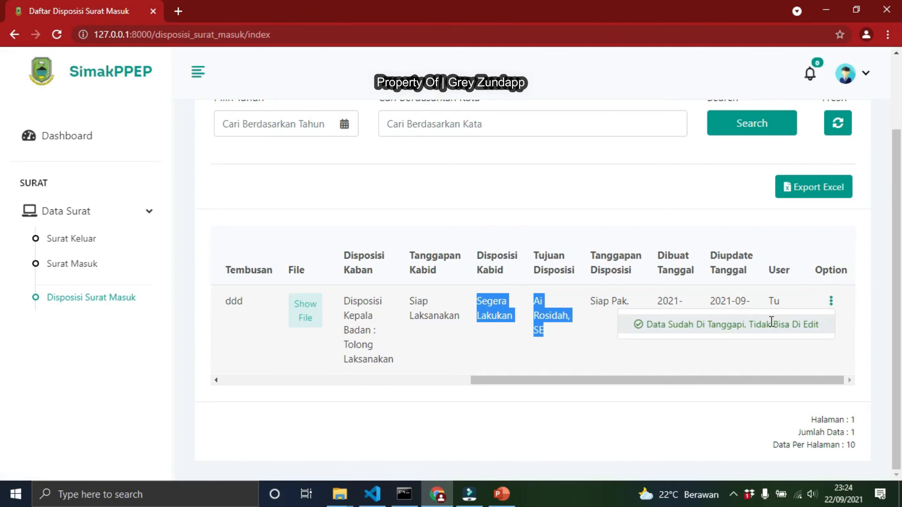
{"action": "left_click", "coordinate": [756, 324]}
Log out and sign in as the Tu Bidang PPEP account with its e-mail and password, confirming the message
{"action": "left_click", "coordinate": [864, 76]}
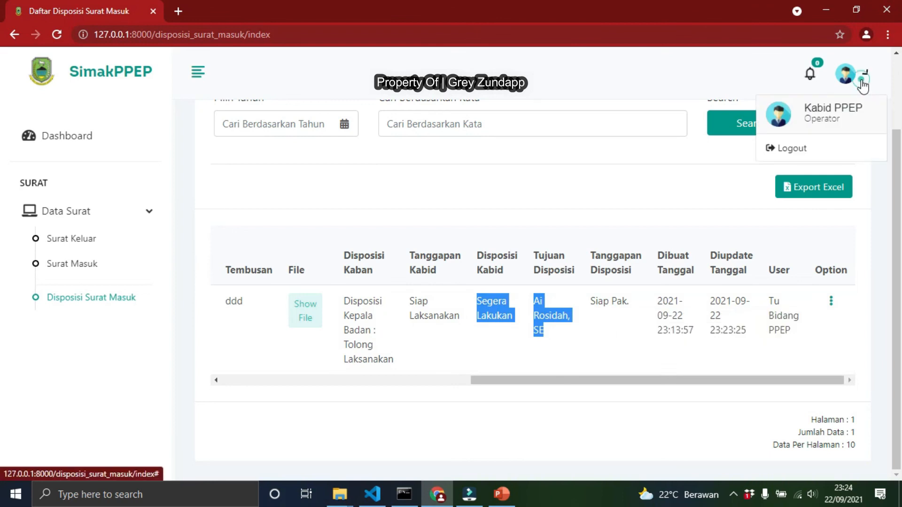
{"action": "left_click", "coordinate": [818, 147]}
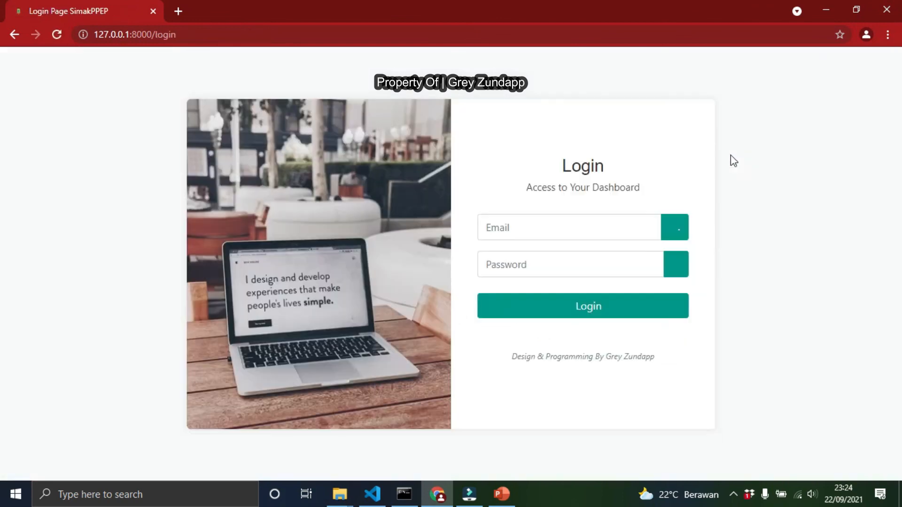
{"action": "left_click", "coordinate": [556, 232]}
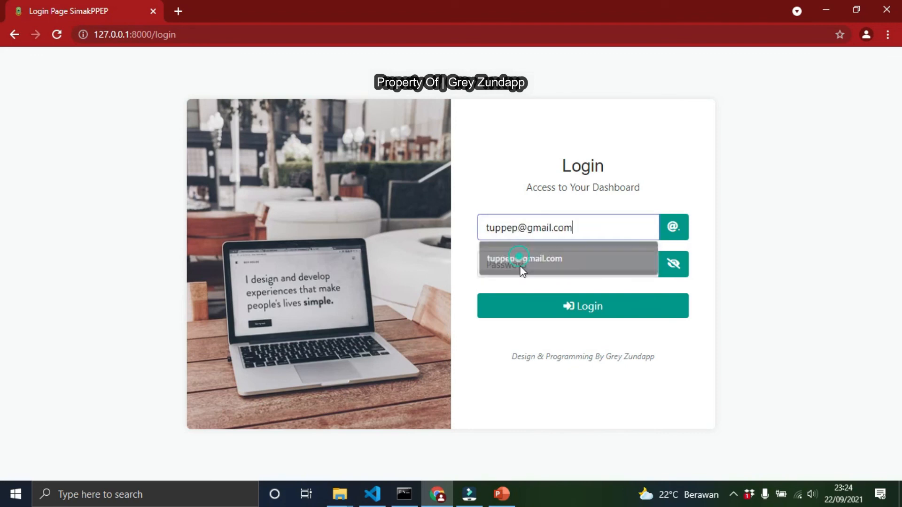
{"action": "left_click", "coordinate": [519, 266]}
{"action": "left_click", "coordinate": [519, 267]}
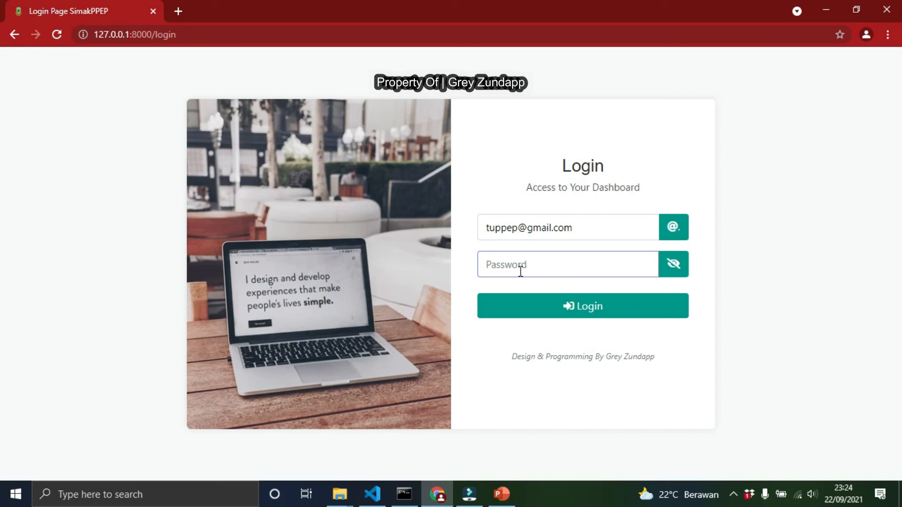
{"action": "type", "text": "•"}
{"action": "left_click", "coordinate": [539, 303]}
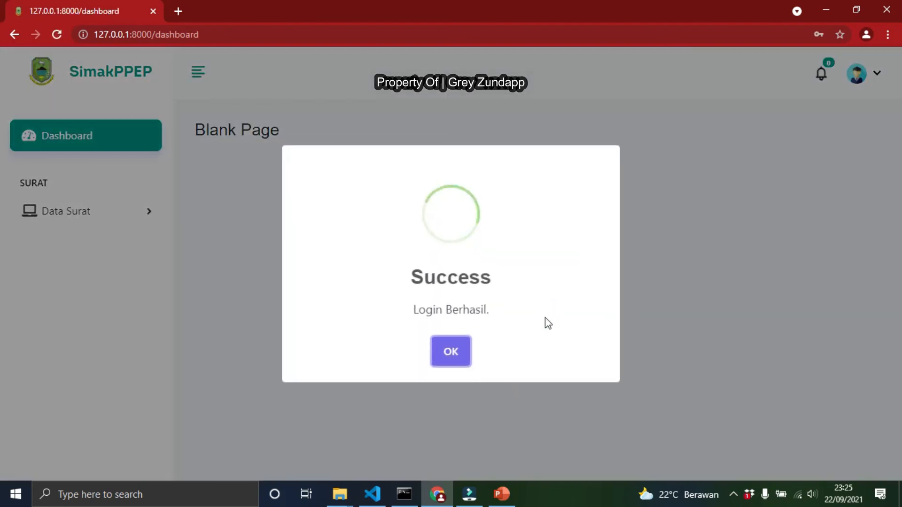
{"action": "left_click", "coordinate": [450, 352]}
Check the notifications, profile and the Disposisi Surat Masuk row's options for this user
{"action": "left_click", "coordinate": [820, 76]}
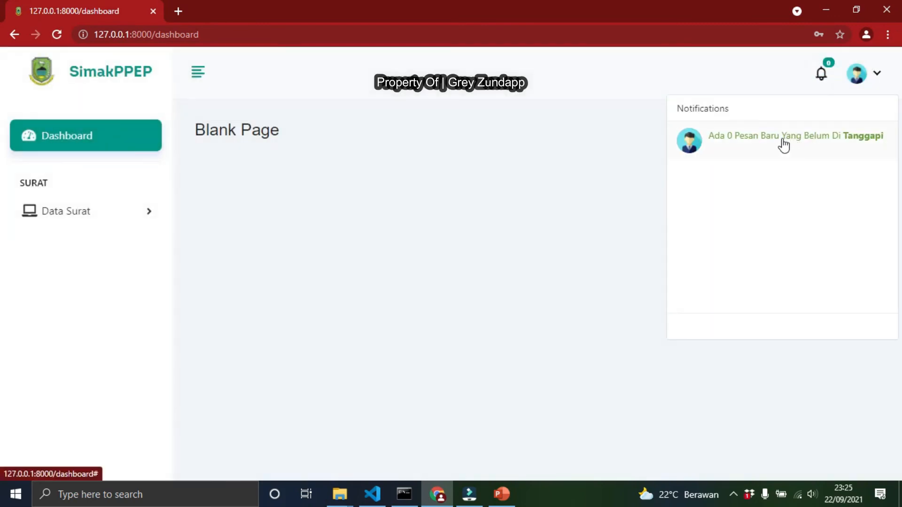
{"action": "left_click", "coordinate": [862, 78]}
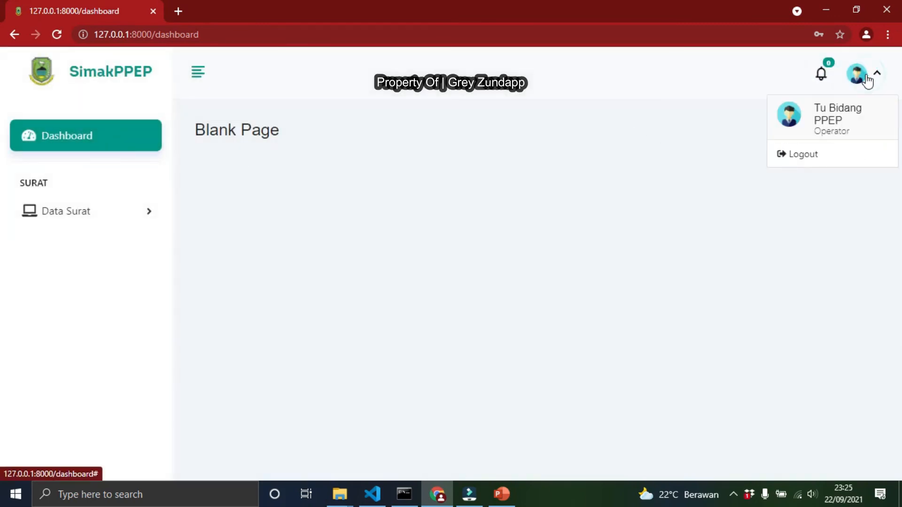
{"action": "left_click", "coordinate": [86, 208]}
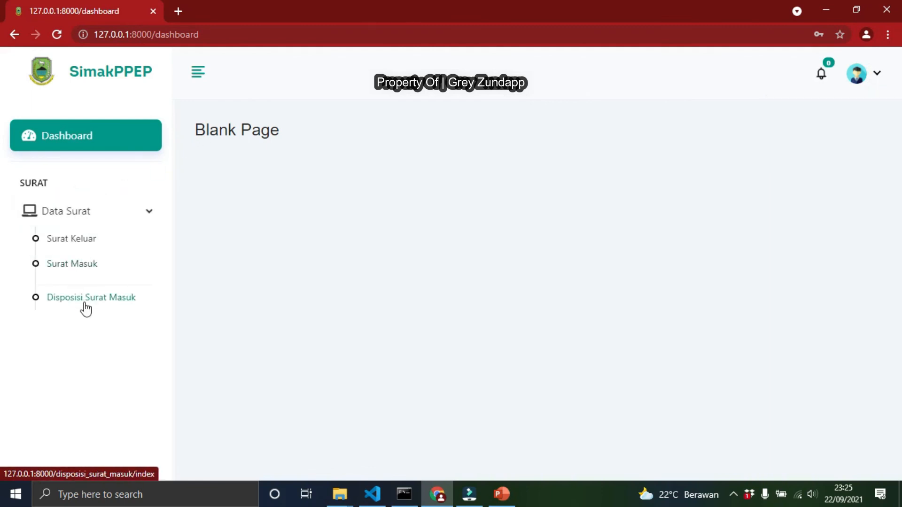
{"action": "left_click", "coordinate": [83, 300]}
{"action": "scroll", "coordinate": [516, 314], "scroll_direction": "down", "scroll_amount": 2}
{"action": "left_click_drag", "start_coordinate": [458, 379], "coordinate": [726, 381]}
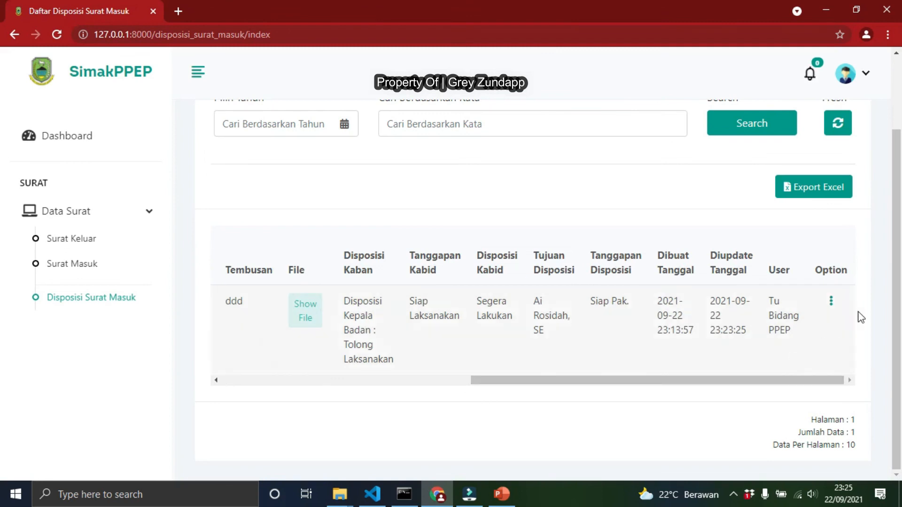
{"action": "left_click", "coordinate": [830, 303]}
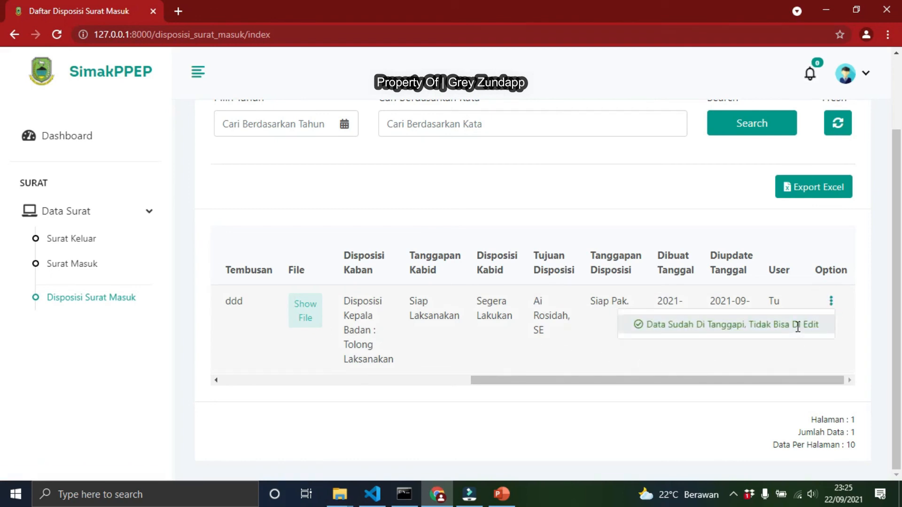
Open the Surat Masuk list, scroll to the row's options and open its edit form, then return without changes
{"action": "left_click", "coordinate": [96, 263]}
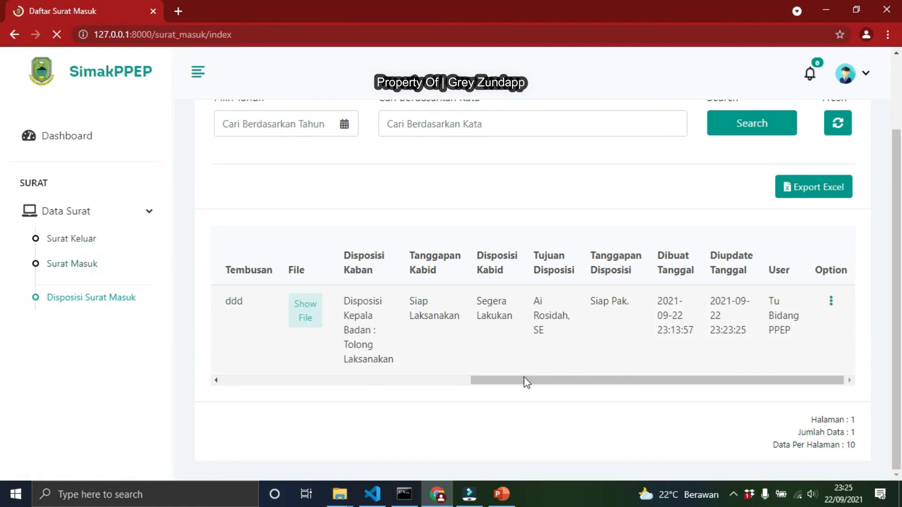
{"action": "scroll", "coordinate": [438, 470], "scroll_direction": "right", "scroll_amount": 5}
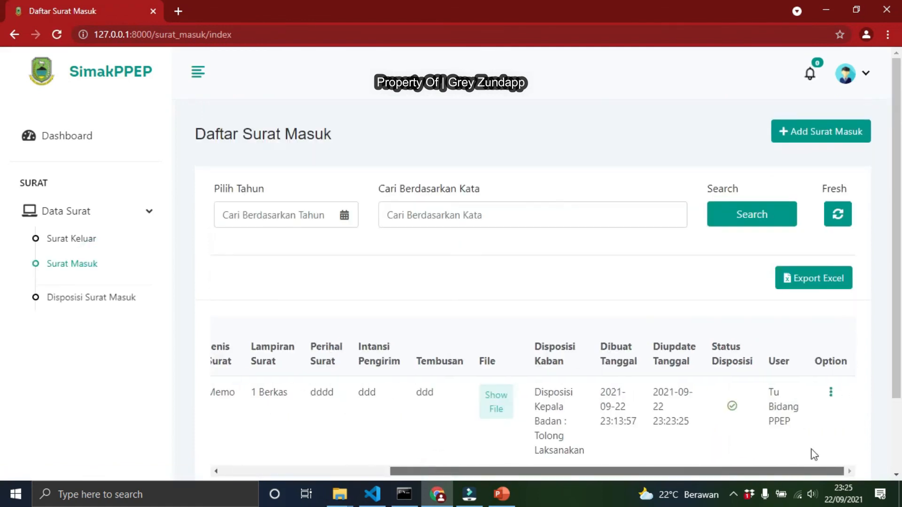
{"action": "left_click", "coordinate": [830, 394]}
{"action": "scroll", "coordinate": [775, 360], "scroll_direction": "down", "scroll_amount": 2}
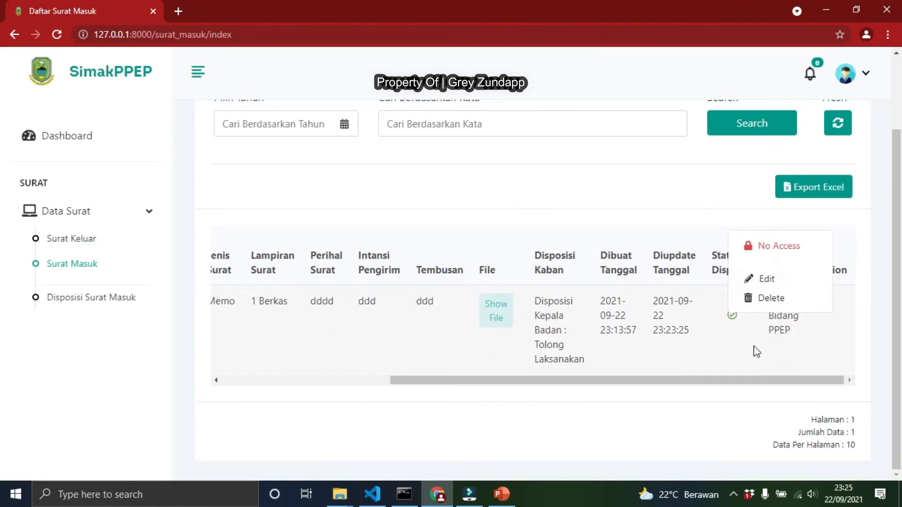
{"action": "left_click", "coordinate": [768, 281]}
{"action": "scroll", "coordinate": [482, 264], "scroll_direction": "down", "scroll_amount": 3}
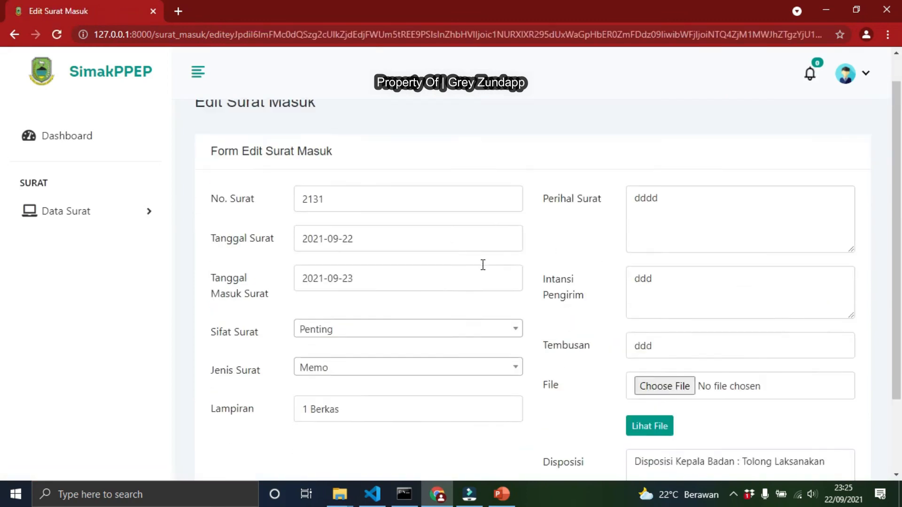
{"action": "left_click", "coordinate": [760, 432]}
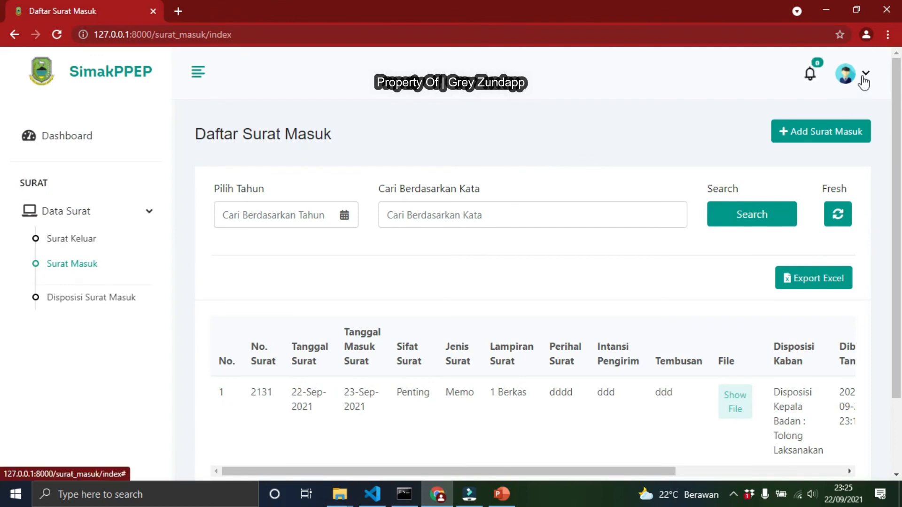
Open Disposisi Surat Masuk and check the row's option menu for this user
{"action": "left_click", "coordinate": [101, 297]}
{"action": "left_click_drag", "start_coordinate": [486, 462], "coordinate": [833, 316]}
{"action": "left_click", "coordinate": [831, 314]}
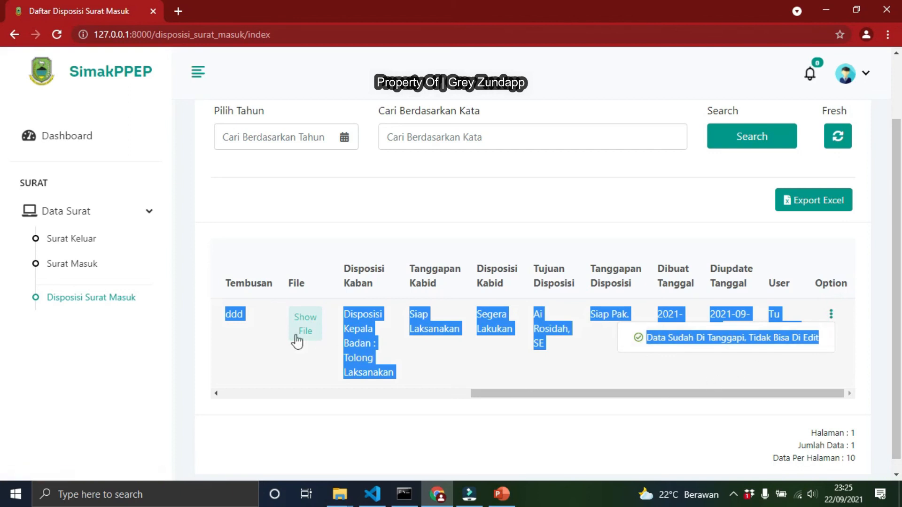
{"action": "left_click", "coordinate": [583, 247]}
Log out and sign in with the admin account's e-mail and password, confirming the success message
{"action": "left_click", "coordinate": [864, 74]}
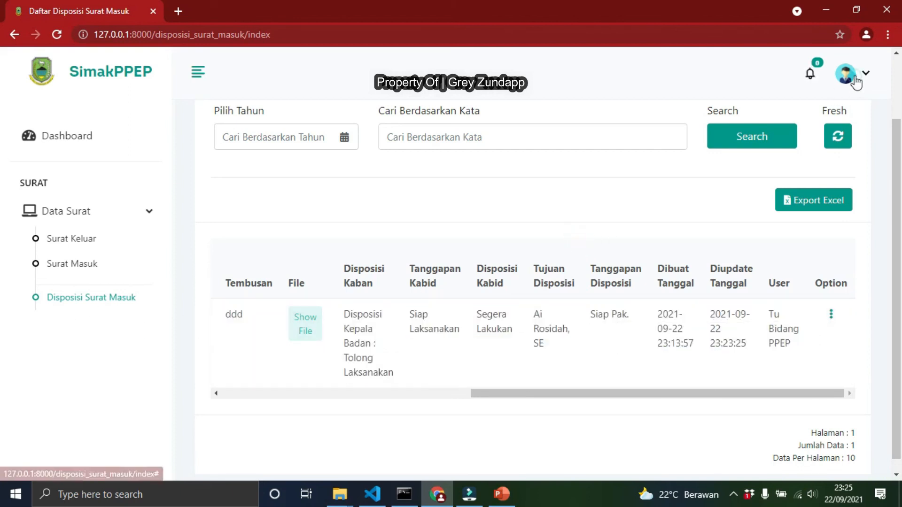
{"action": "left_click", "coordinate": [800, 155]}
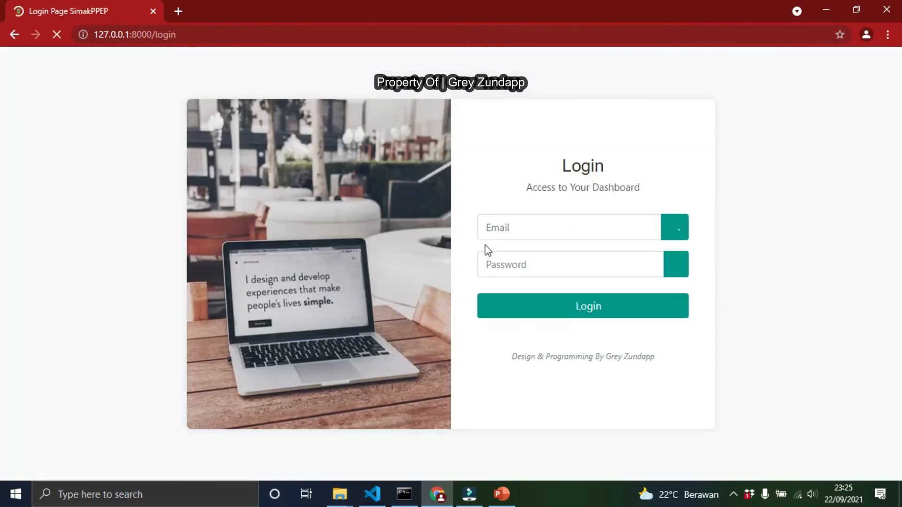
{"action": "left_click", "coordinate": [504, 229]}
{"action": "left_click", "coordinate": [519, 264]}
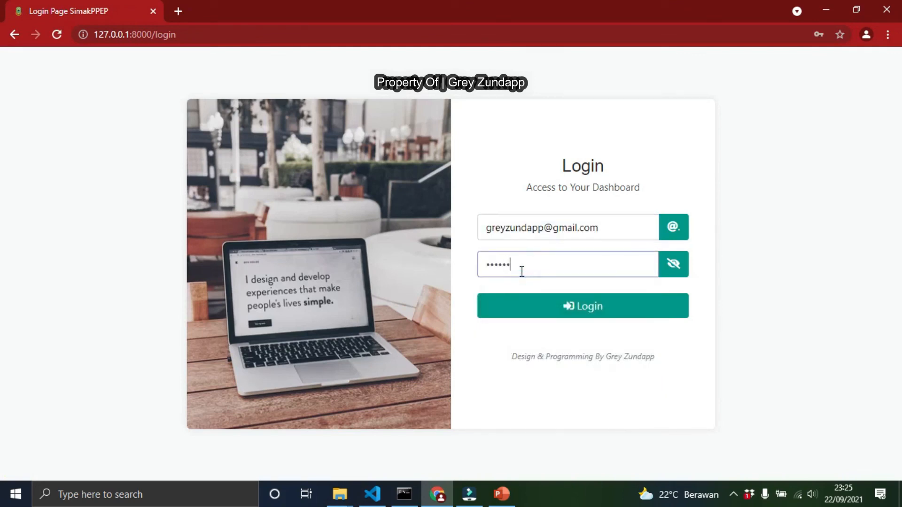
{"action": "left_click", "coordinate": [566, 311]}
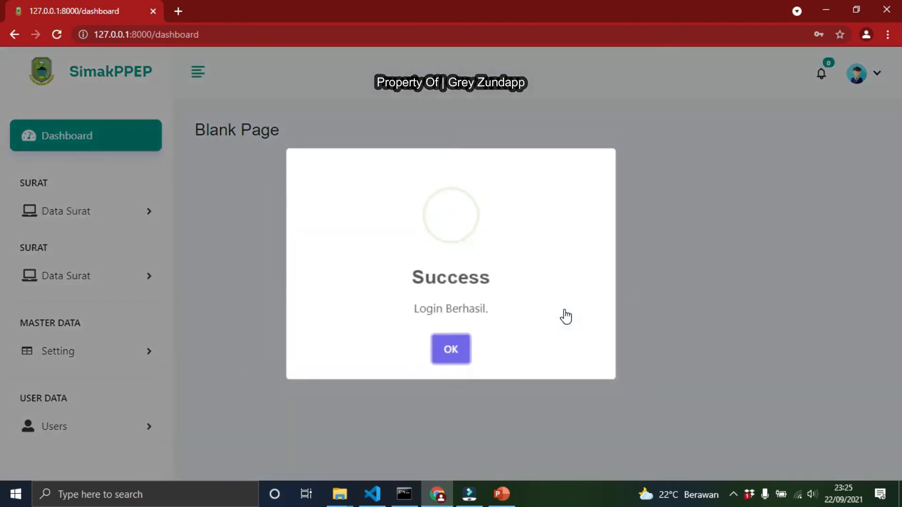
{"action": "left_click", "coordinate": [459, 357]}
Check the notifications and the Disposisi Surat Masuk list for the admin account, then return to the dashboard
{"action": "left_click", "coordinate": [828, 76]}
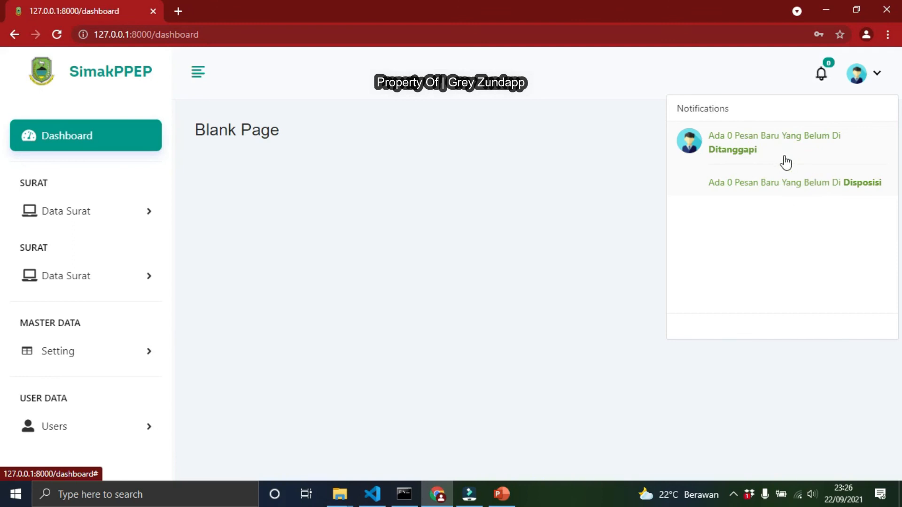
{"action": "left_click", "coordinate": [91, 218]}
{"action": "left_click", "coordinate": [83, 297]}
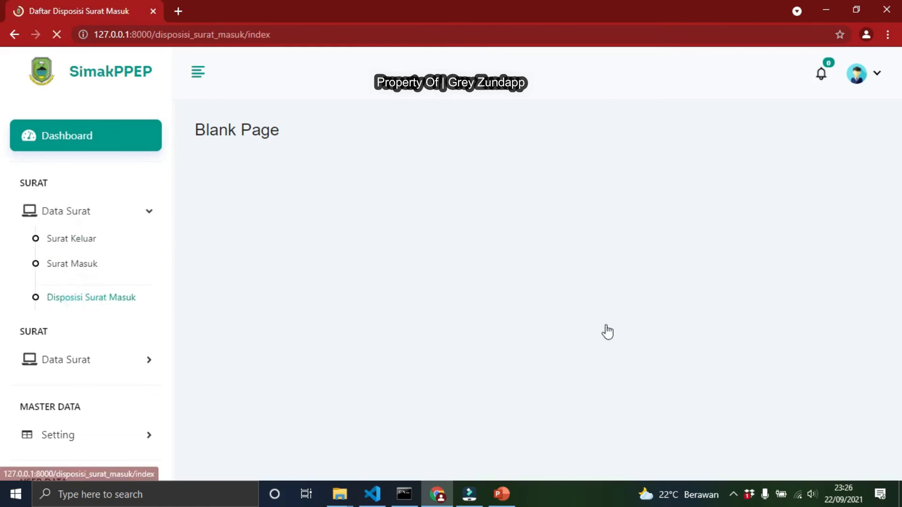
{"action": "scroll", "coordinate": [561, 398], "scroll_direction": "down", "scroll_amount": 2}
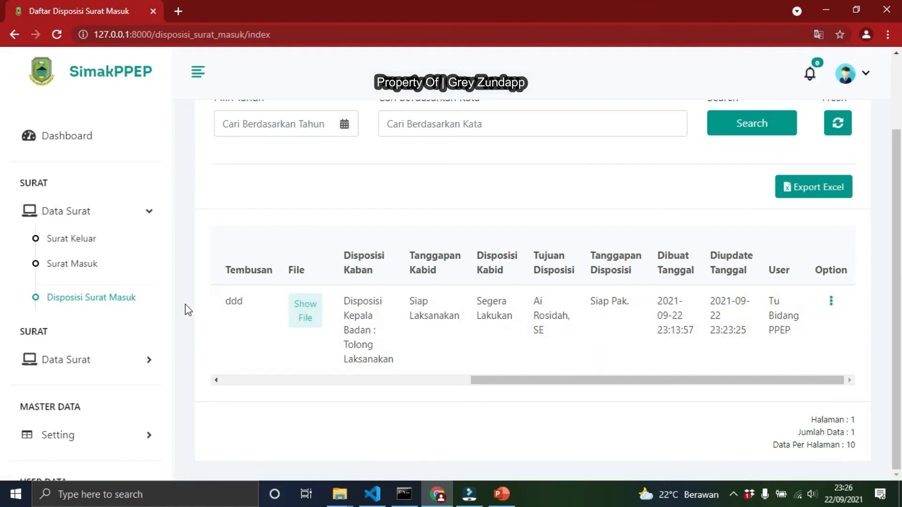
{"action": "left_click", "coordinate": [61, 133]}
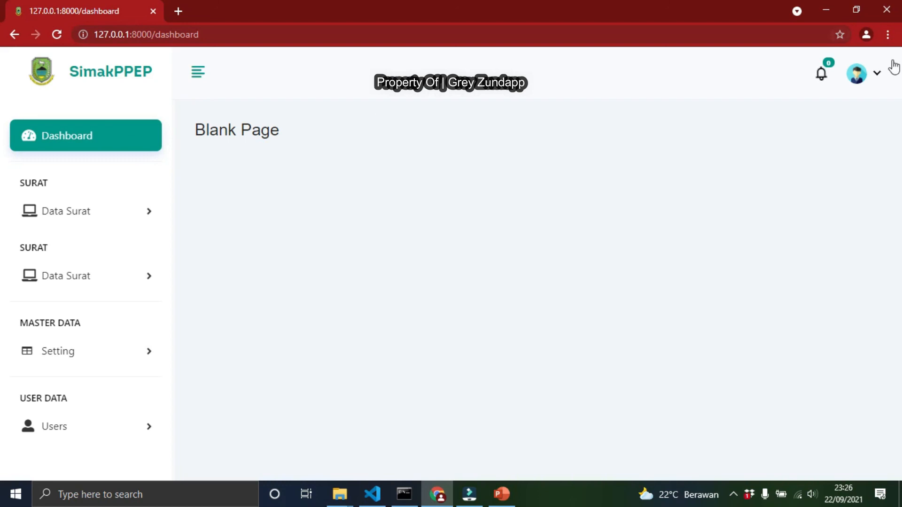
Log out of the admin account from the profile menu
{"action": "left_click", "coordinate": [872, 82]}
{"action": "left_click", "coordinate": [807, 168]}
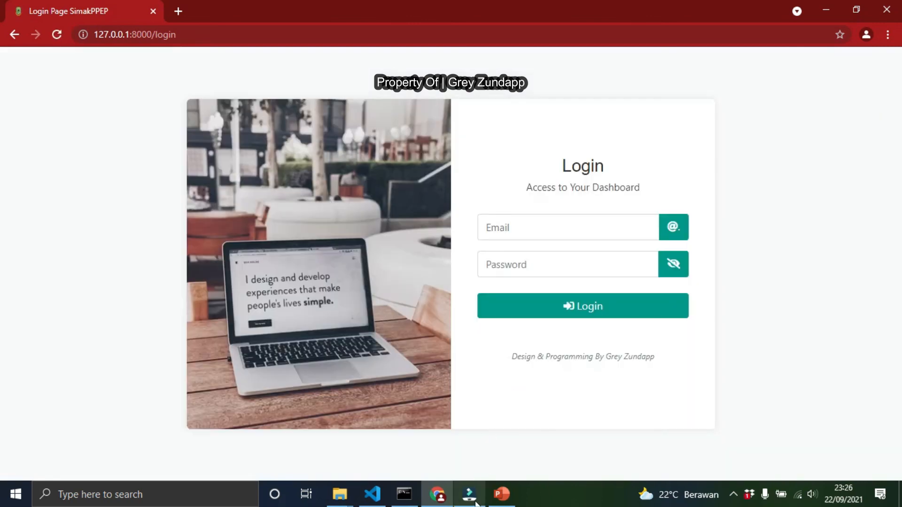
Switch to Wondershare Filmora and open the screen recorder from the system tray
{"action": "left_click", "coordinate": [472, 494]}
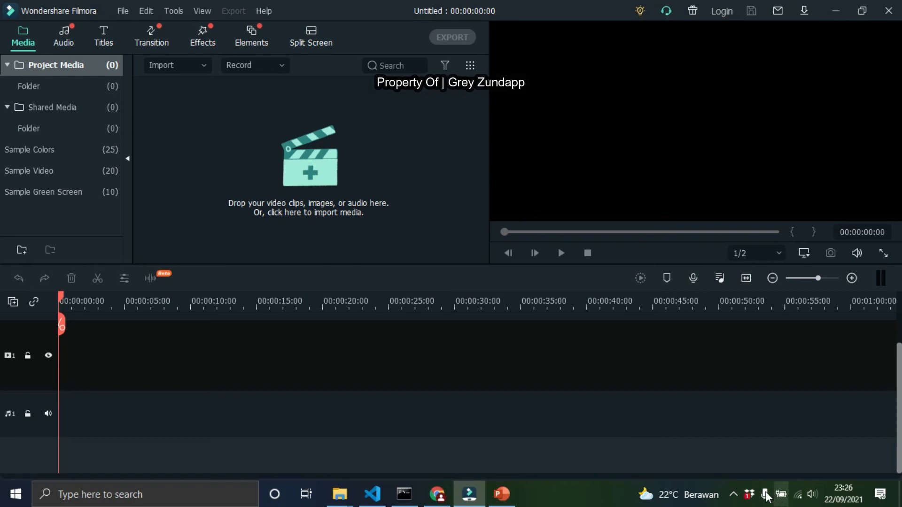
{"action": "left_click", "coordinate": [734, 494]}
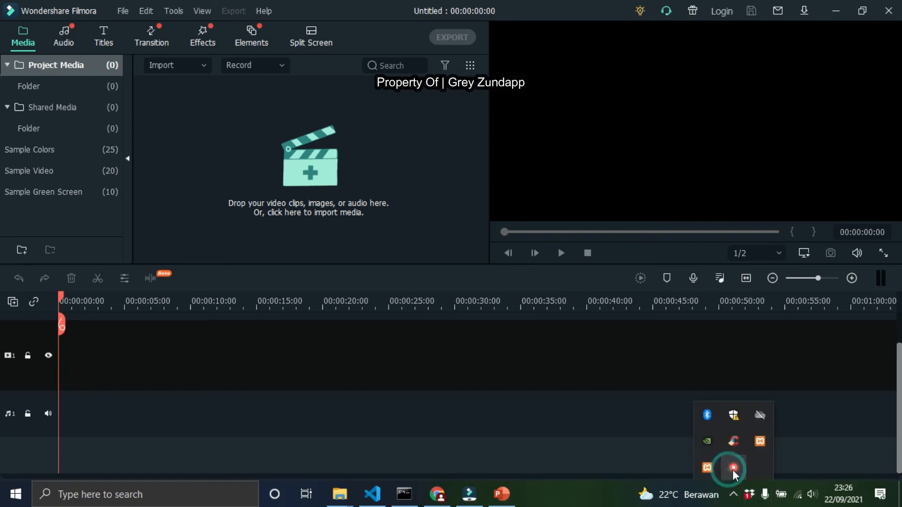
{"action": "right_click", "coordinate": [733, 469]}
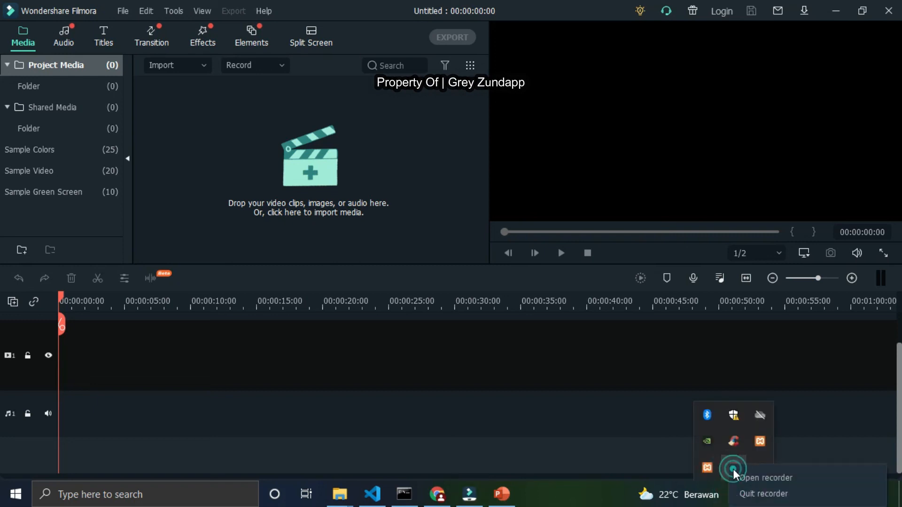
{"action": "left_click", "coordinate": [773, 479]}
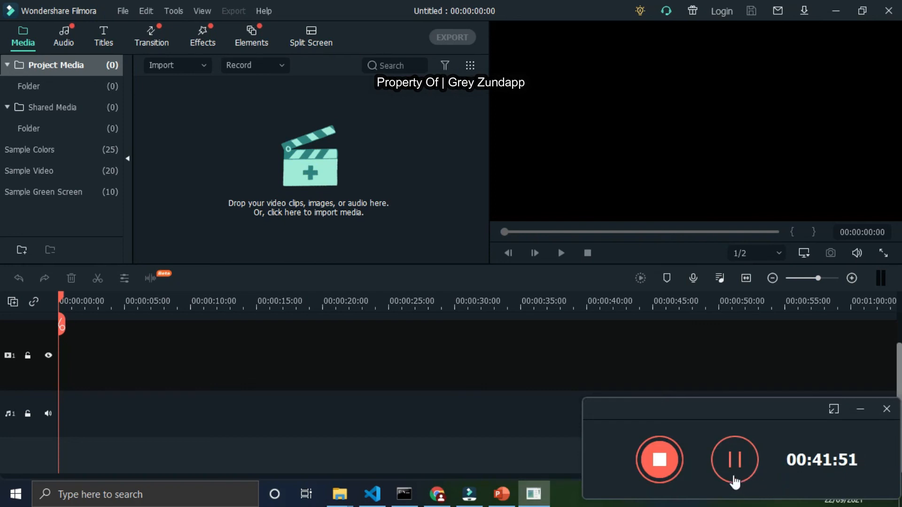